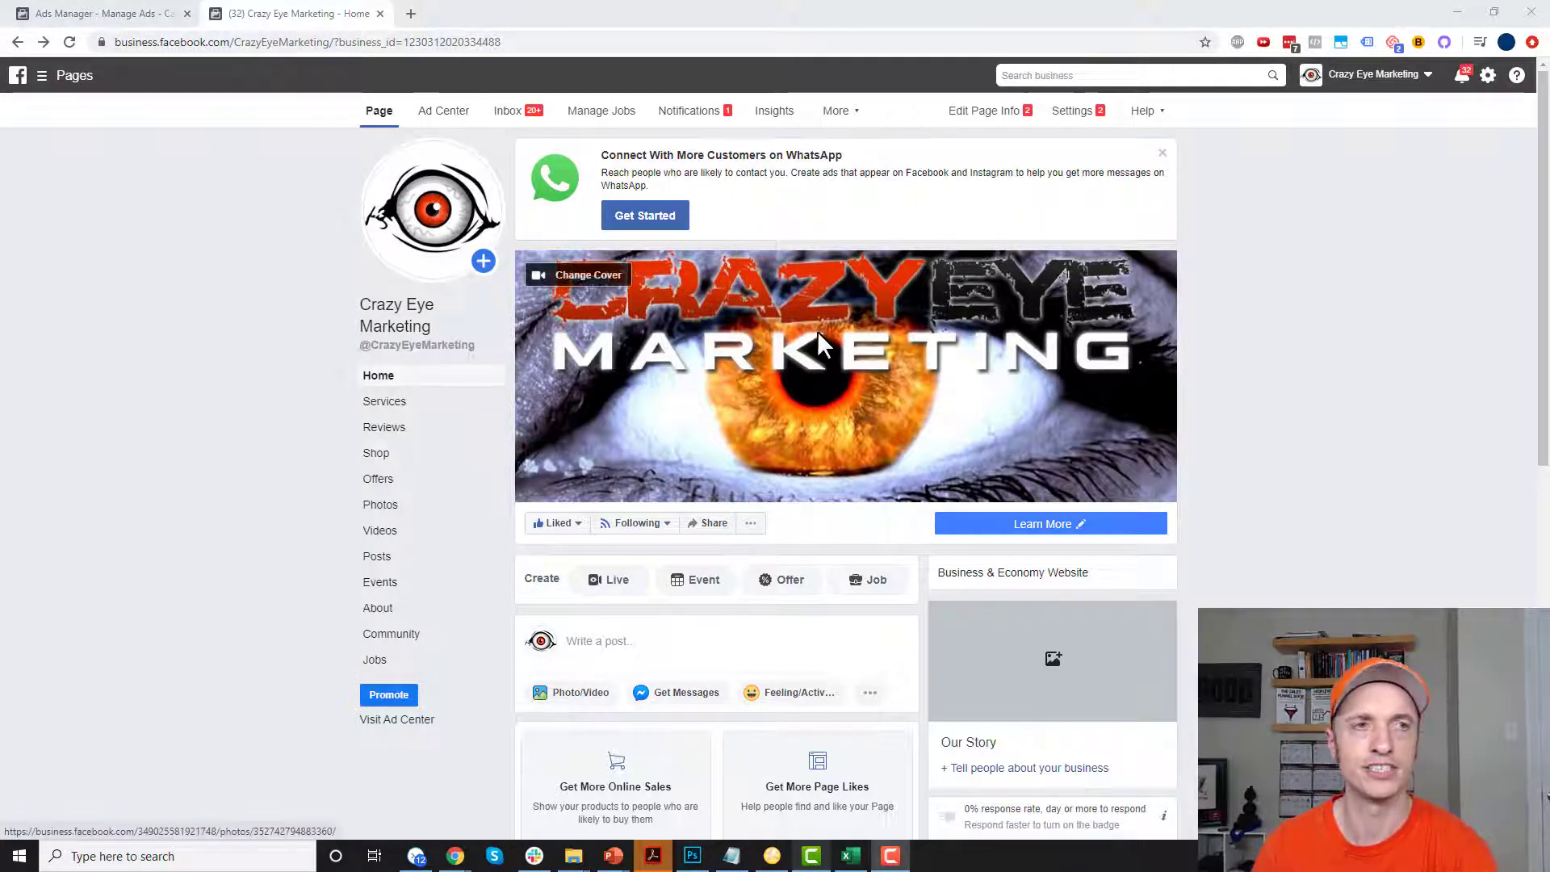
# Open the Facebook page's Publishing Tools, go to the lead ads Forms Library and dismiss the archiving tip
pyautogui.moveTo(333, 42); pyautogui.dragTo(502, 41)
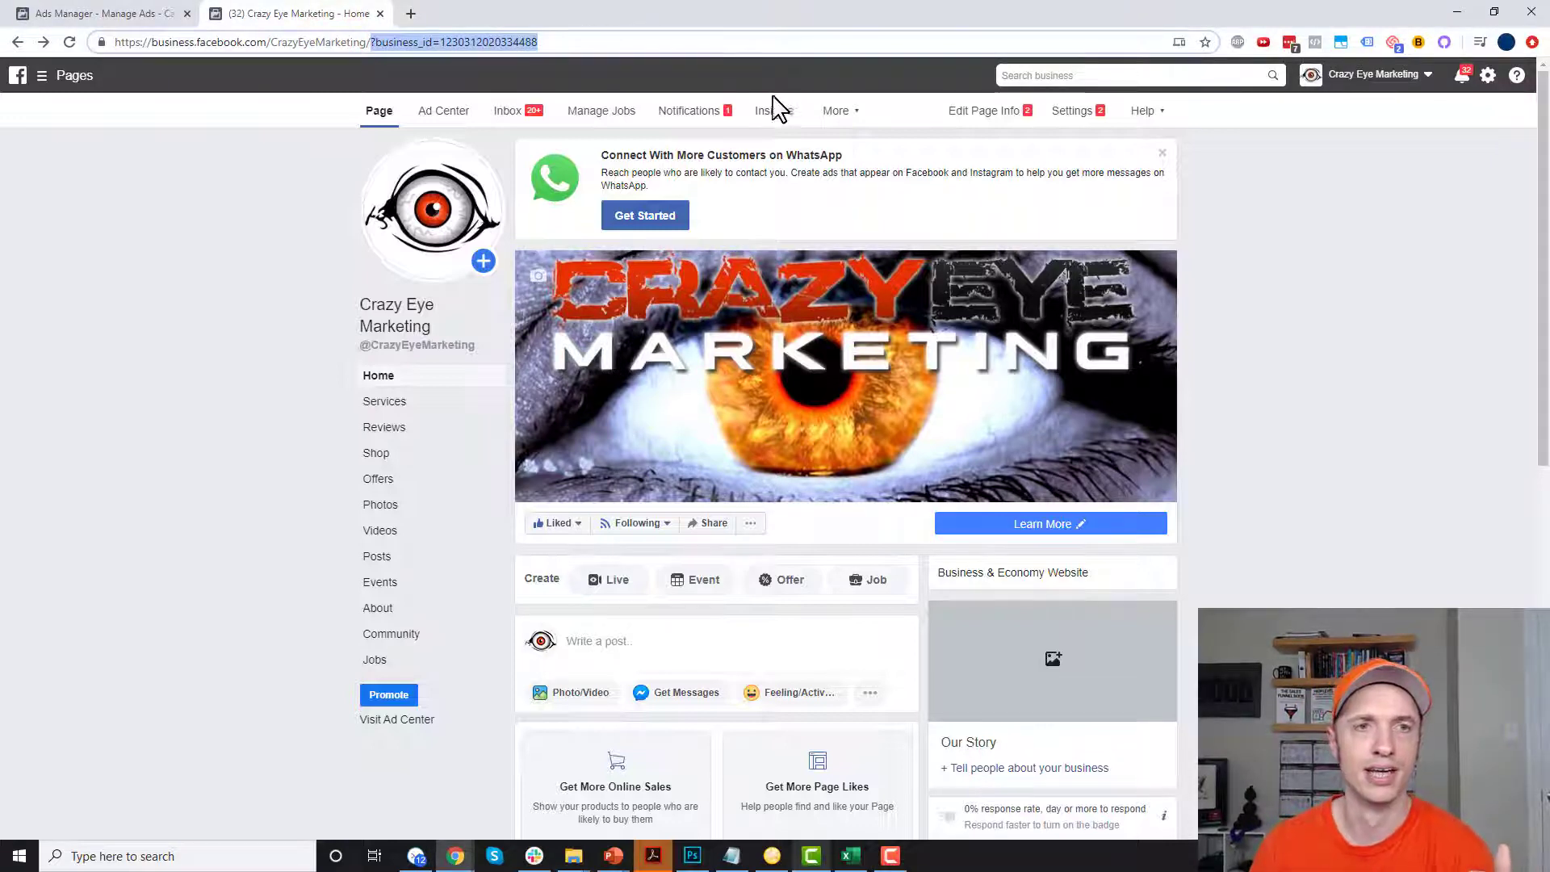
pyautogui.click(852, 121)
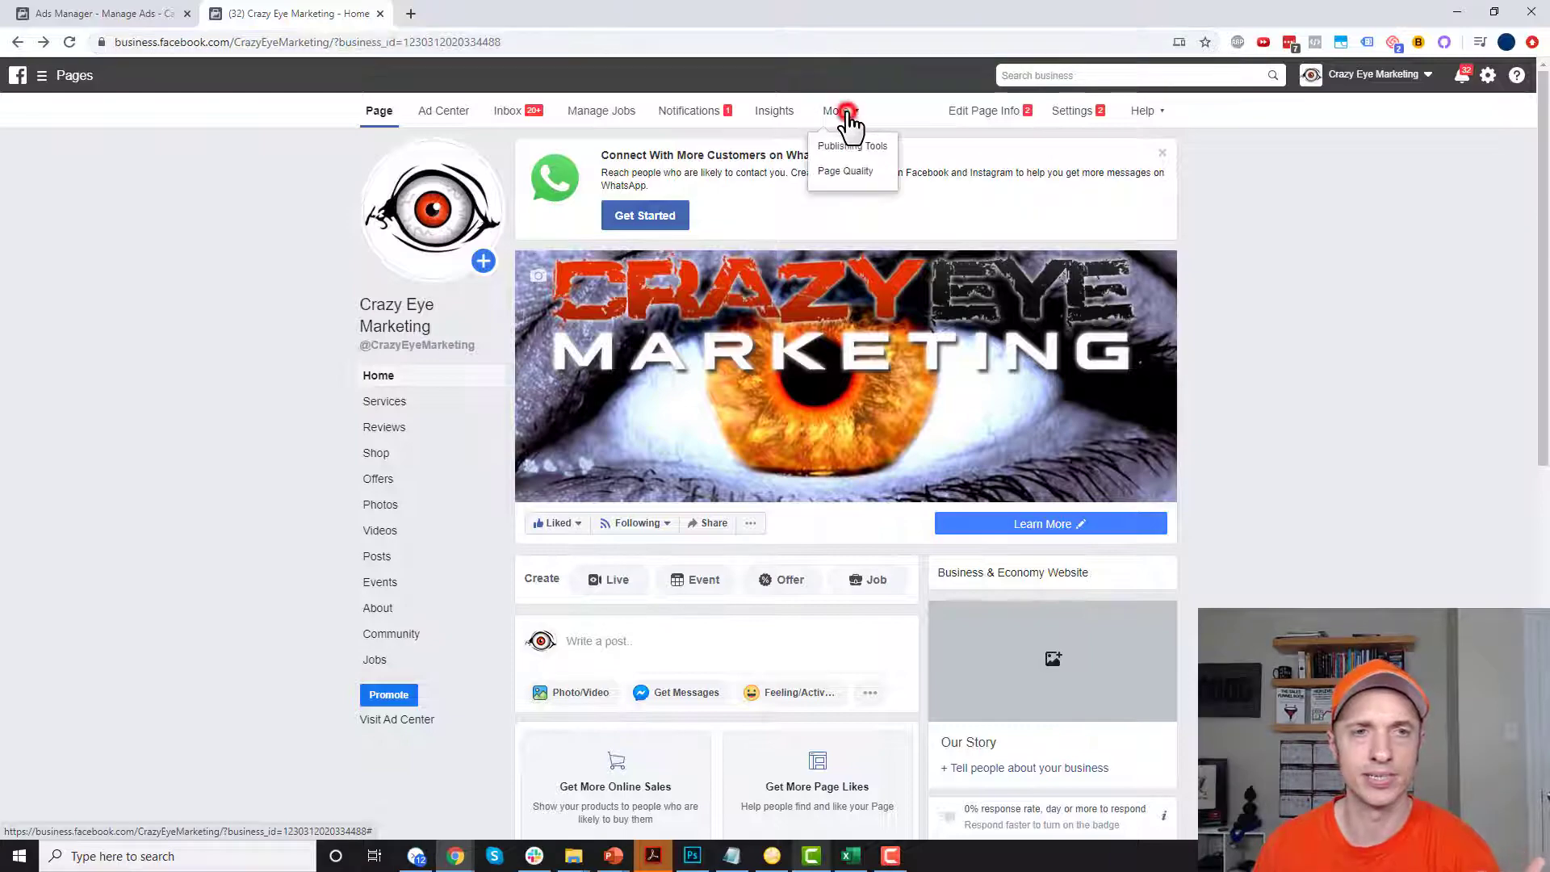
pyautogui.click(857, 147)
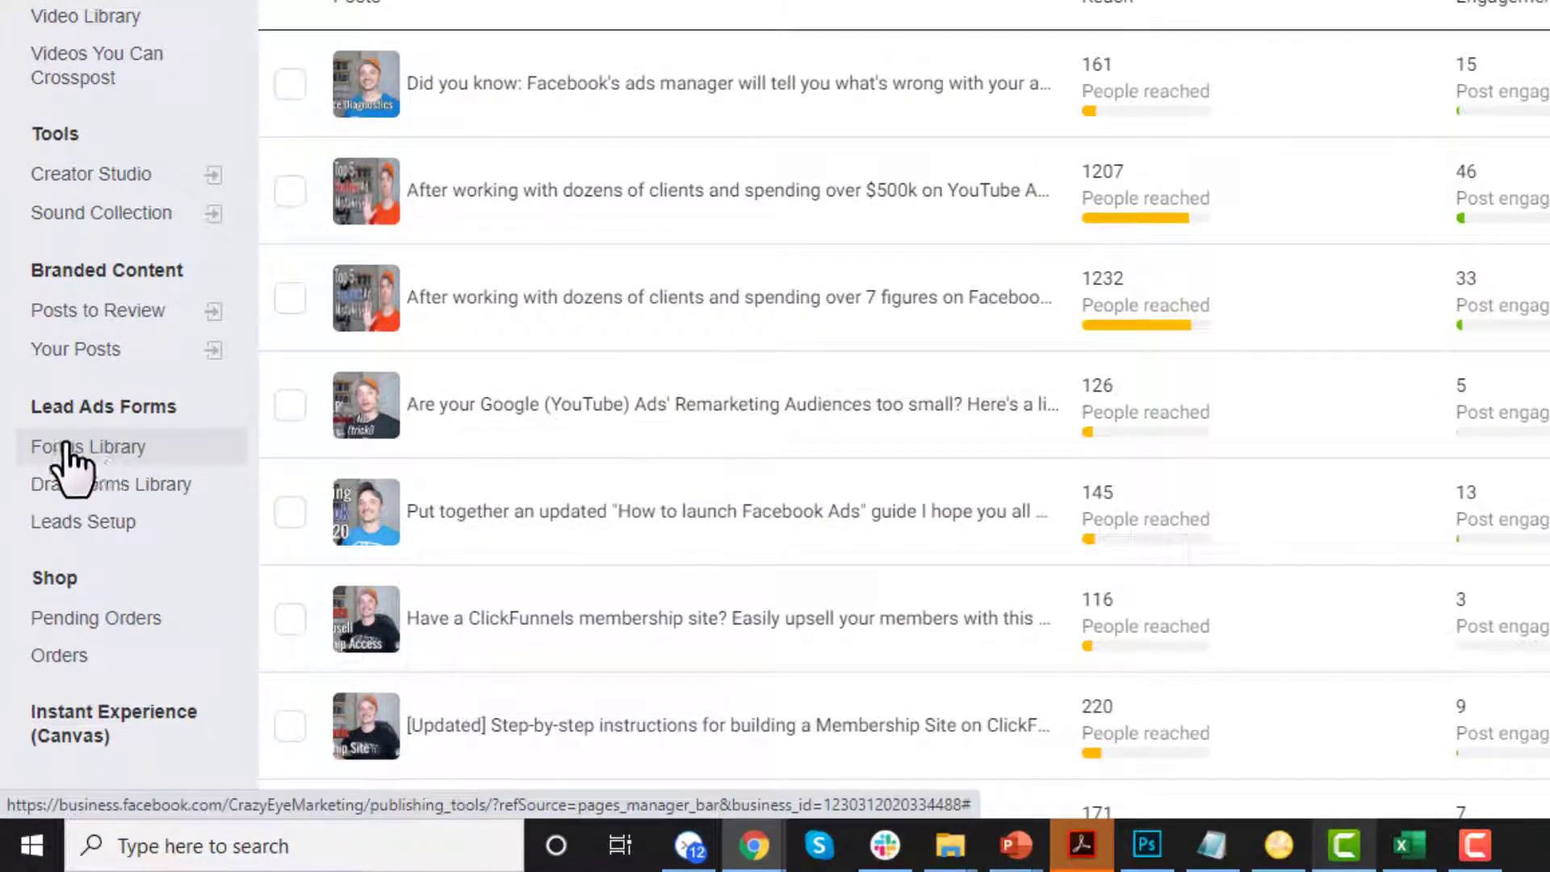
pyautogui.click(86, 452)
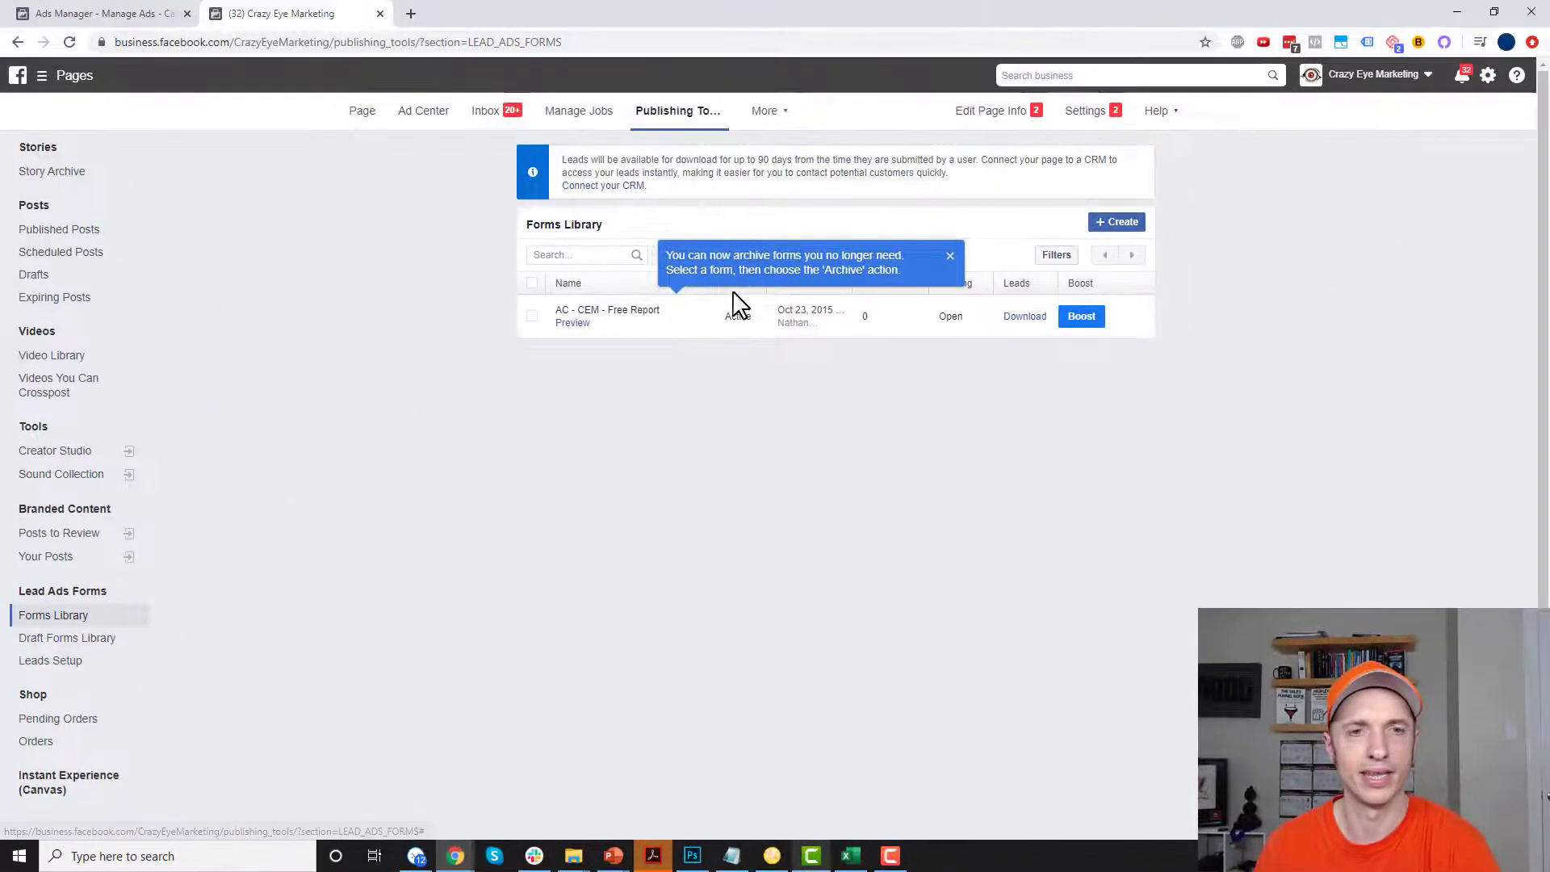
pyautogui.click(1062, 183)
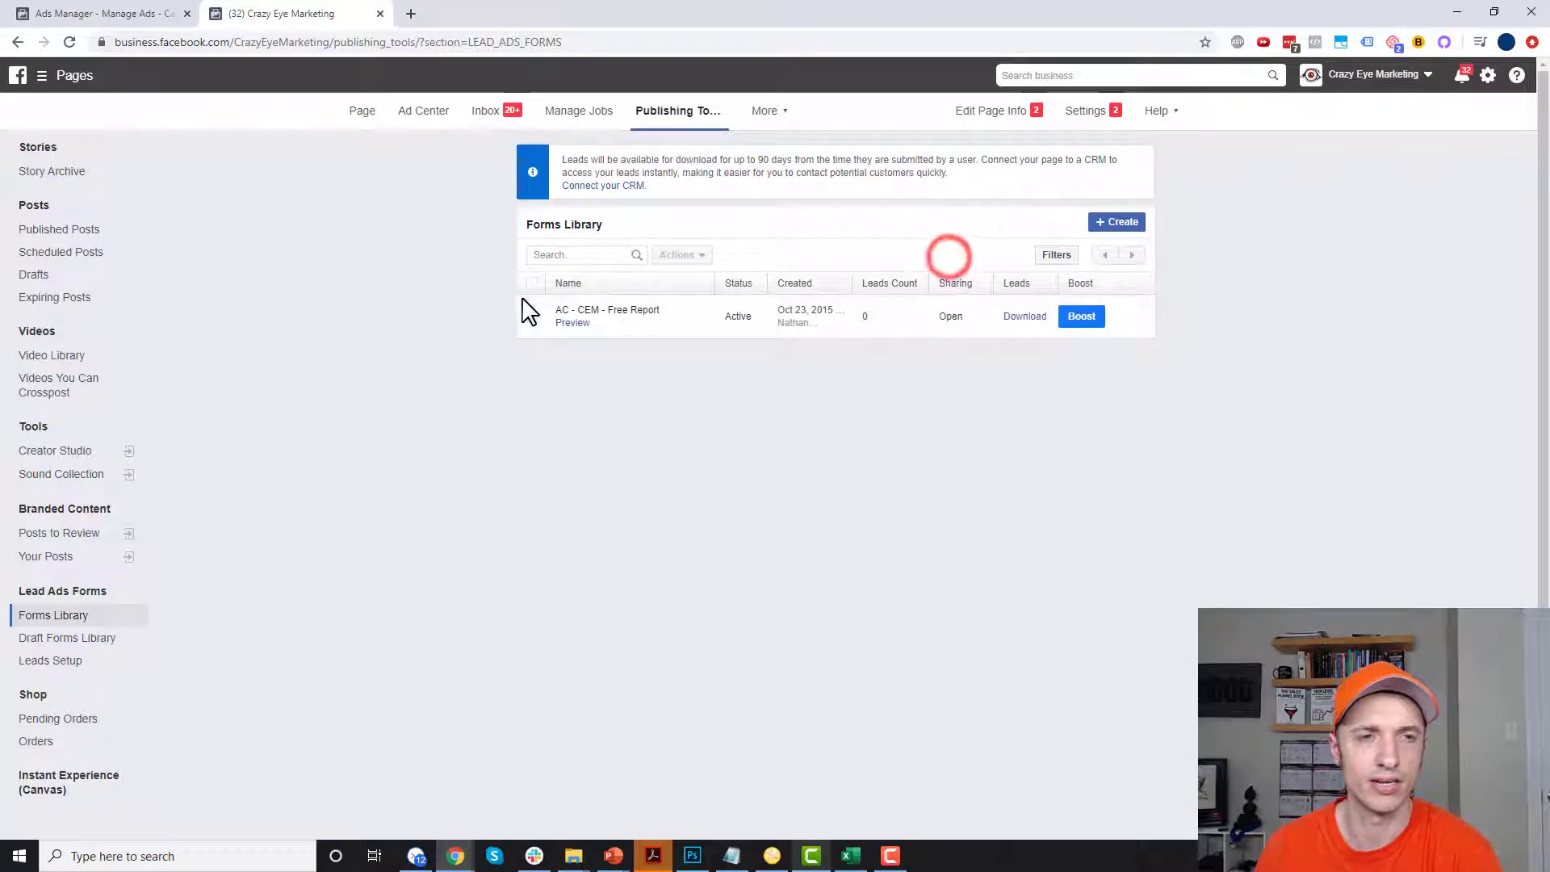
pyautogui.moveTo(571, 321)
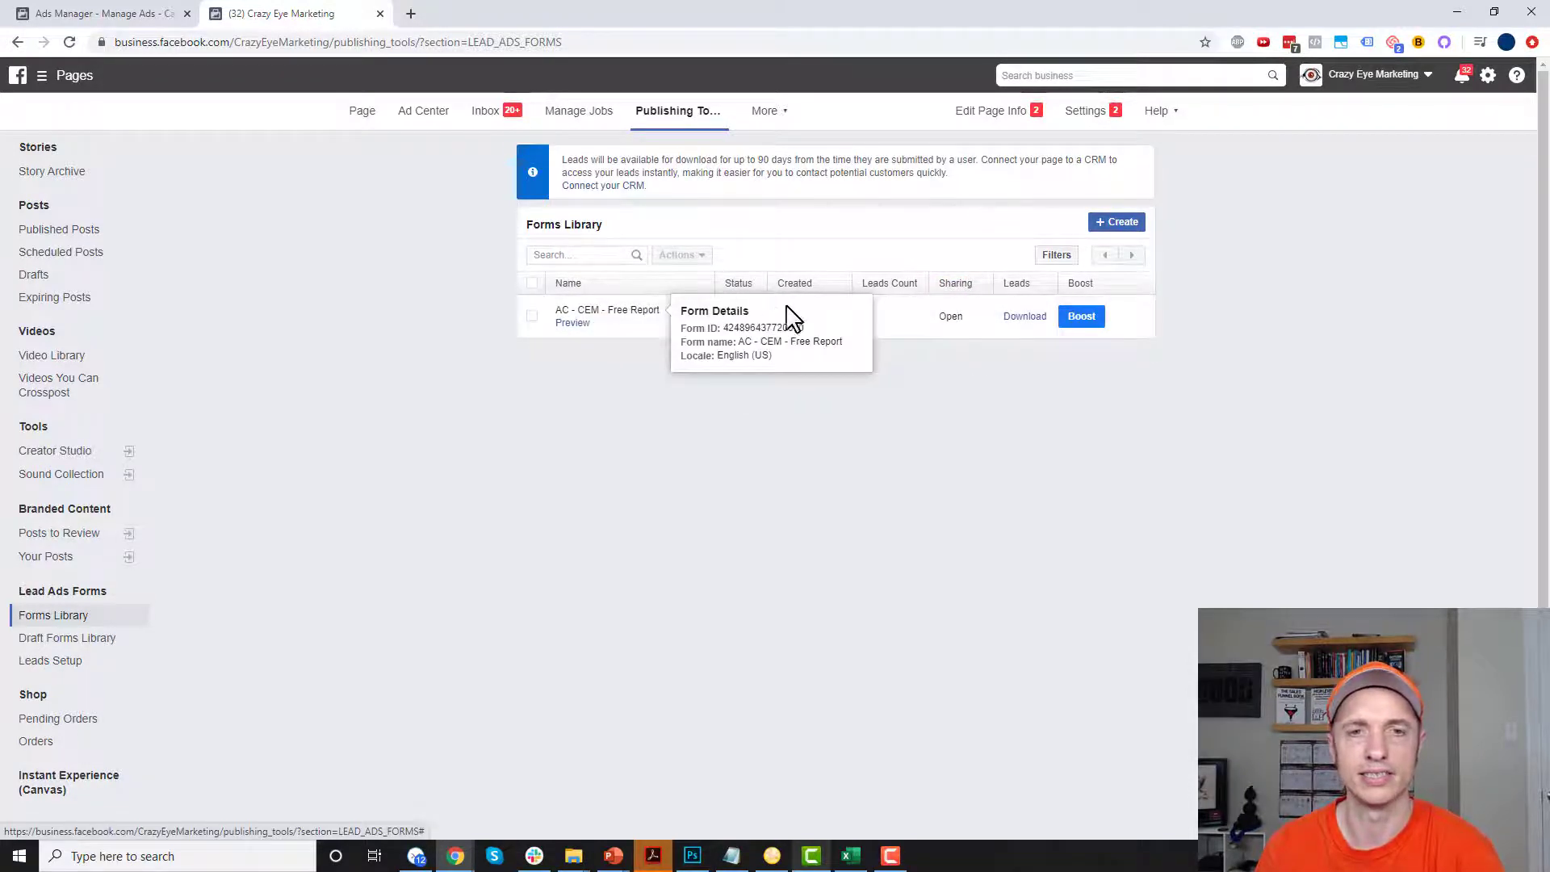
# Create a new lead form from scratch and name it "Demo Form"
pyautogui.click(1130, 234)
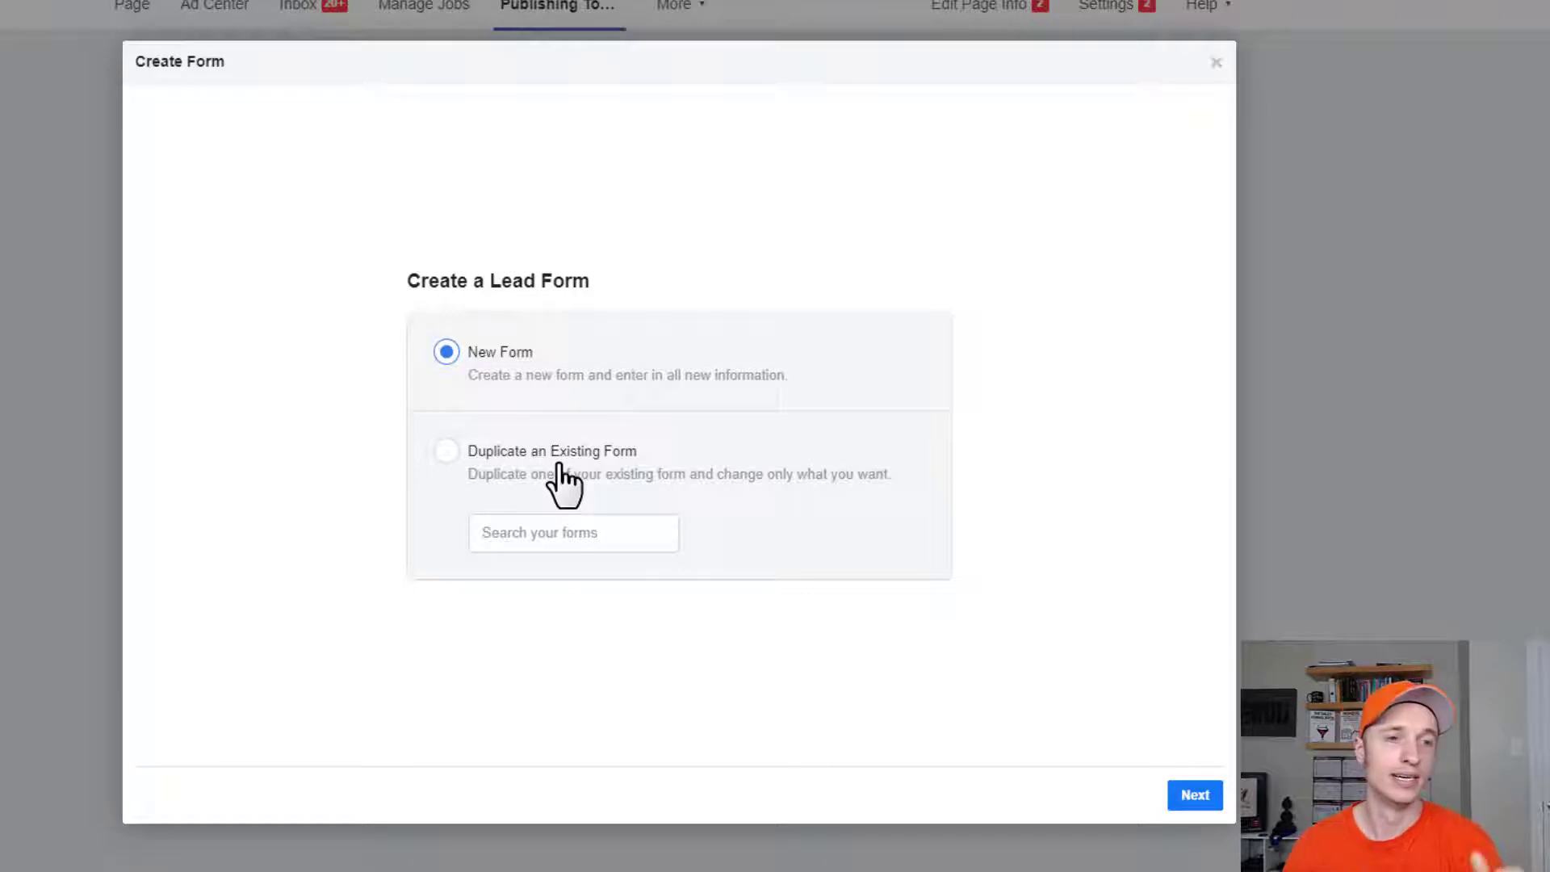
pyautogui.click(1198, 799)
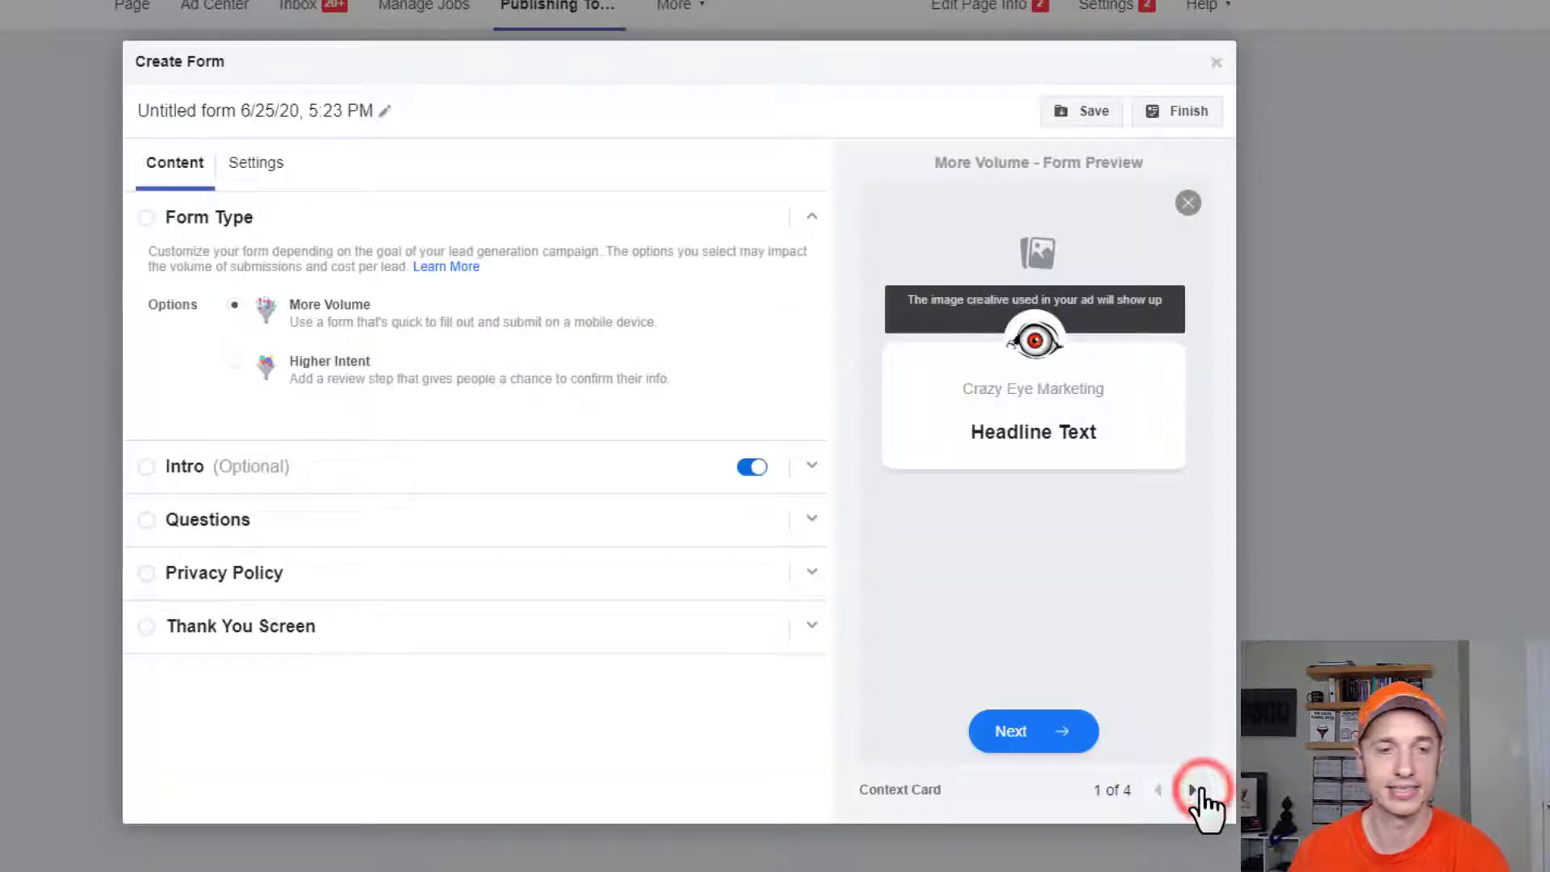
pyautogui.click(369, 112)
pyautogui.press('BackSpace')
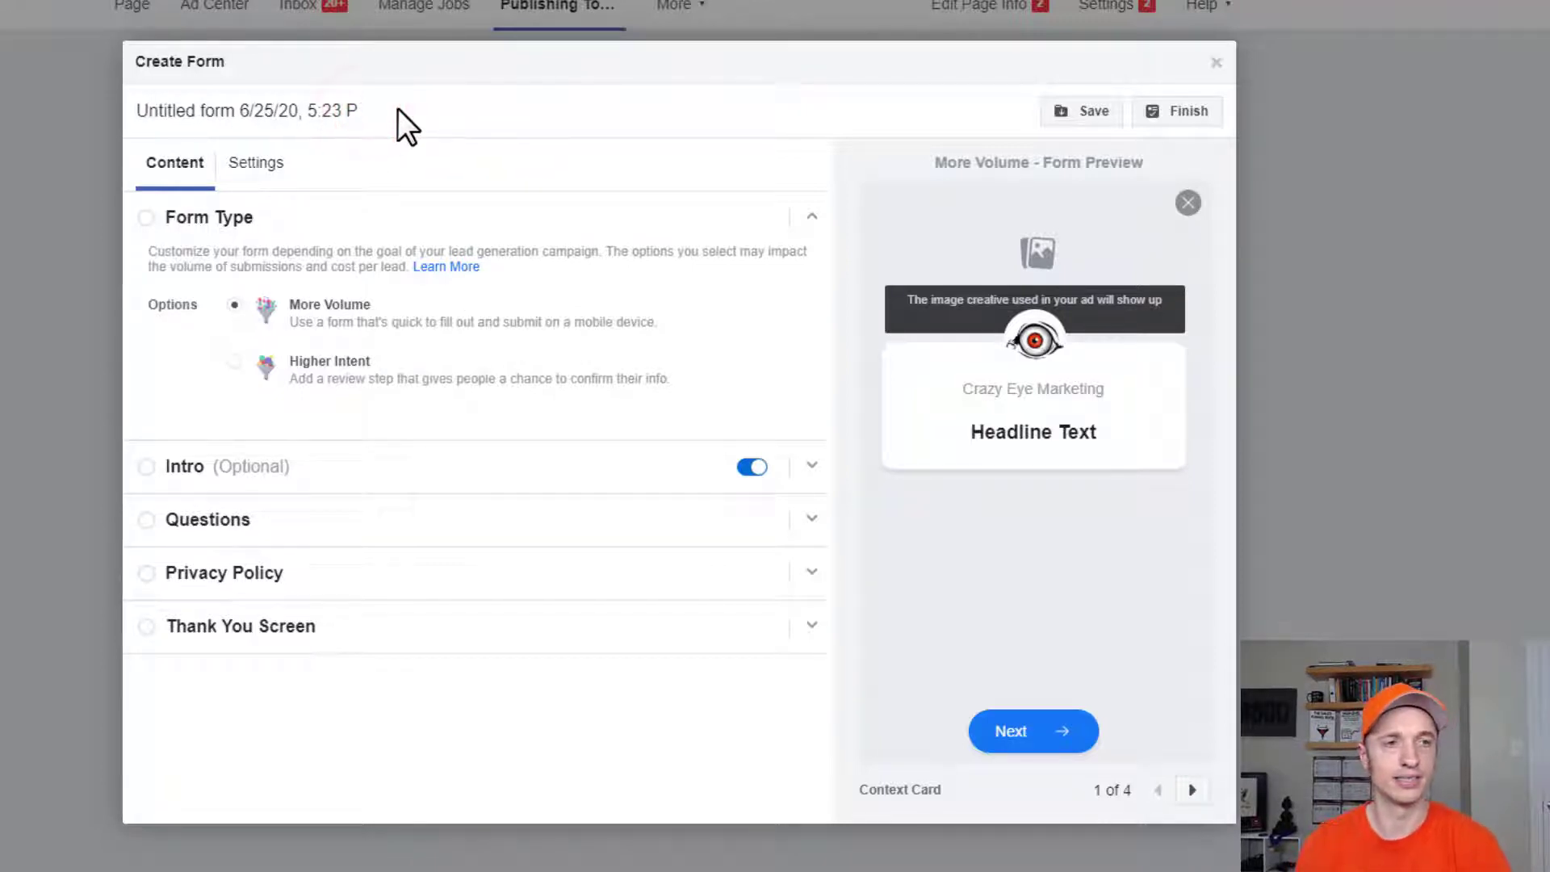
pyautogui.press('BackSpace')
pyautogui.press('BackSpace')
pyautogui.press('BackSpace')
pyautogui.press('BackSpace')
pyautogui.press('BackSpace')
pyautogui.press('BackSpace')
pyautogui.press('BackSpace')
pyautogui.press('BackSpace')
pyautogui.press('BackSpace')
pyautogui.press('BackSpace')
pyautogui.press('BackSpace')
pyautogui.press('BackSpace')
pyautogui.press('BackSpace')
pyautogui.press('BackSpace')
pyautogui.press('BackSpace')
pyautogui.press('BackSpace')
pyautogui.press('BackSpace')
pyautogui.press('BackSpace')
pyautogui.press('BackSpace')
pyautogui.press('BackSpace')
pyautogui.write('D')
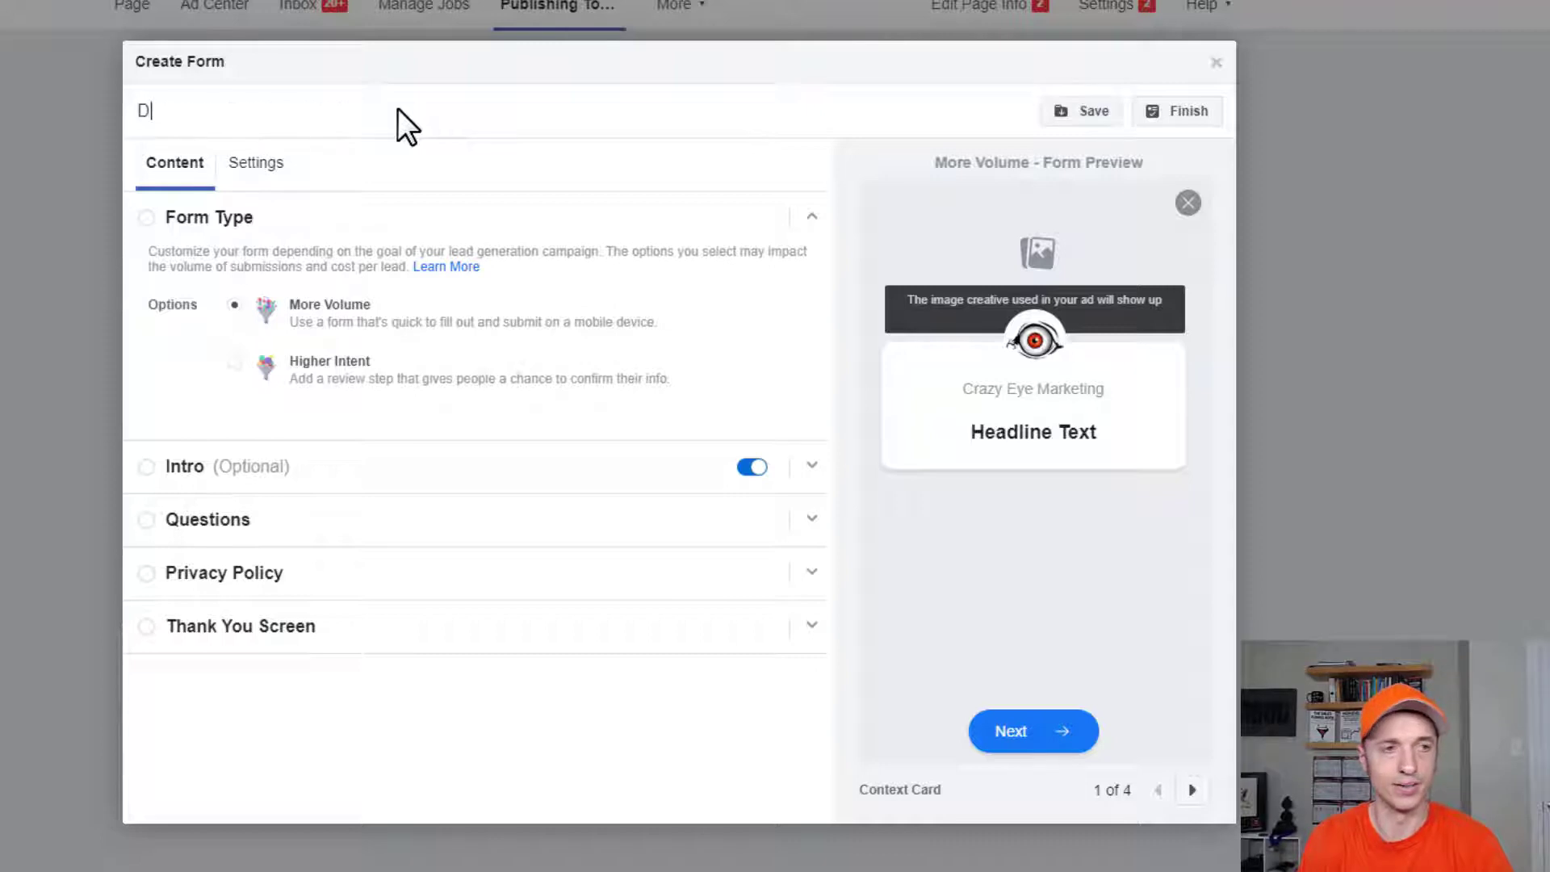
pyautogui.write('emo Form')
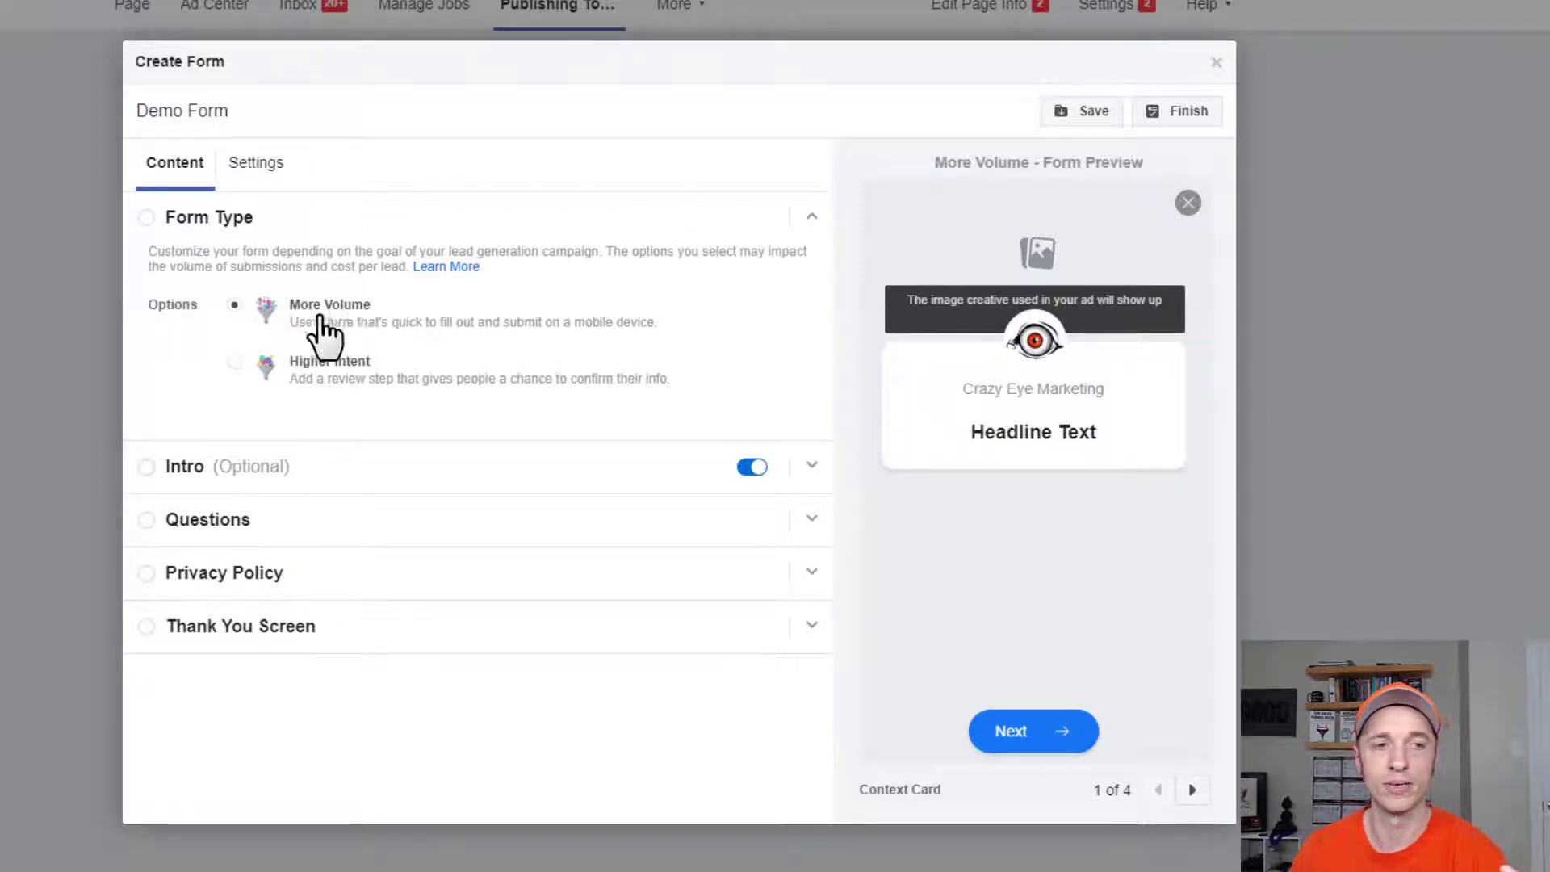
# Switch the form type to Higher Intent and back to More Volume
pyautogui.click(348, 381)
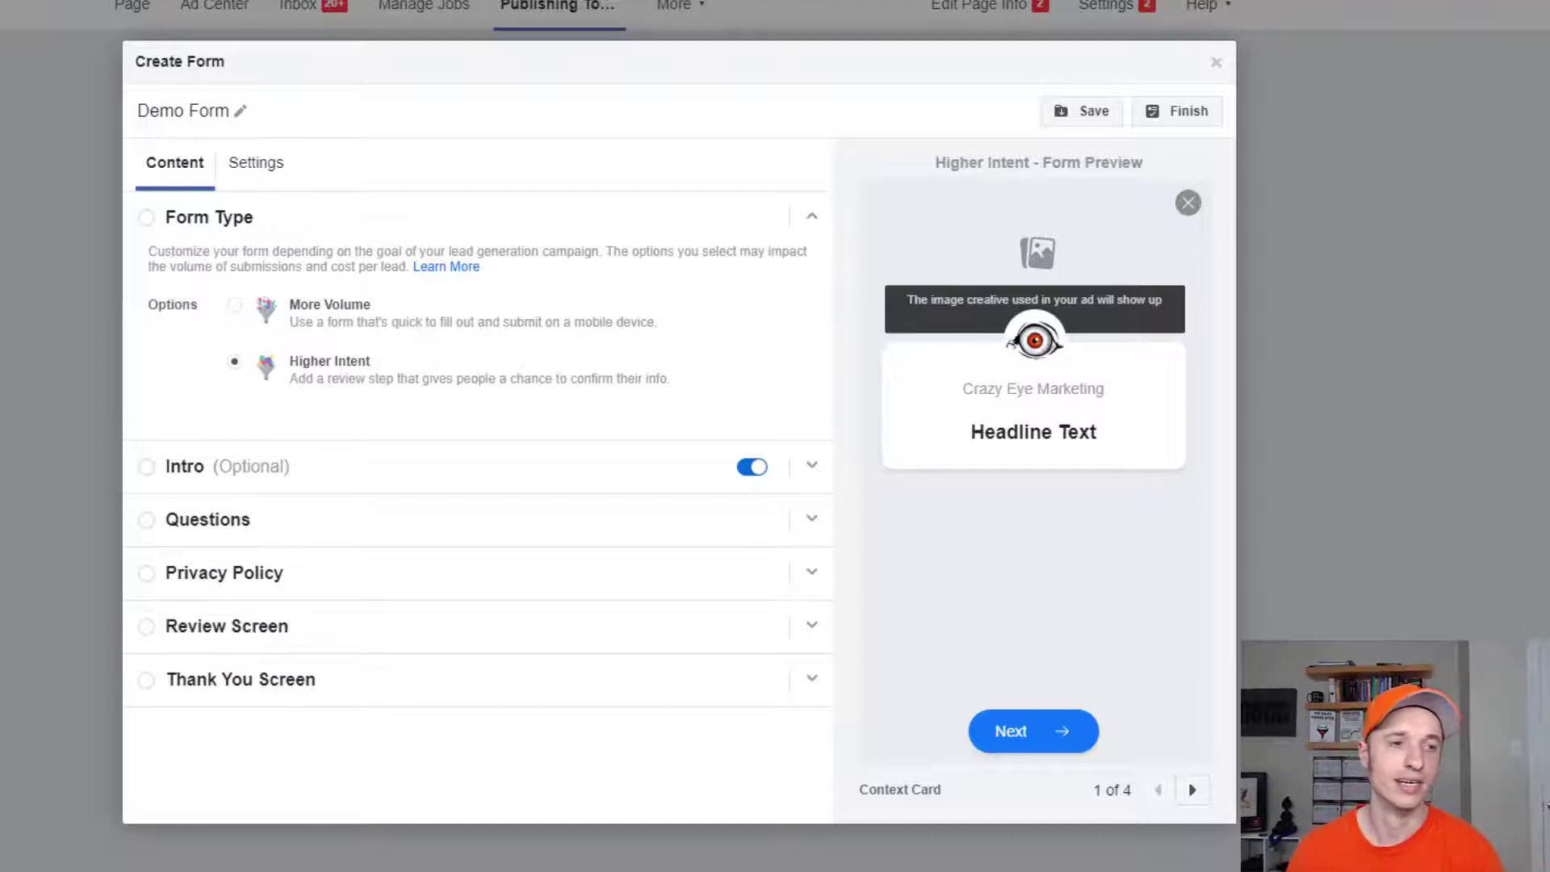
pyautogui.click(338, 319)
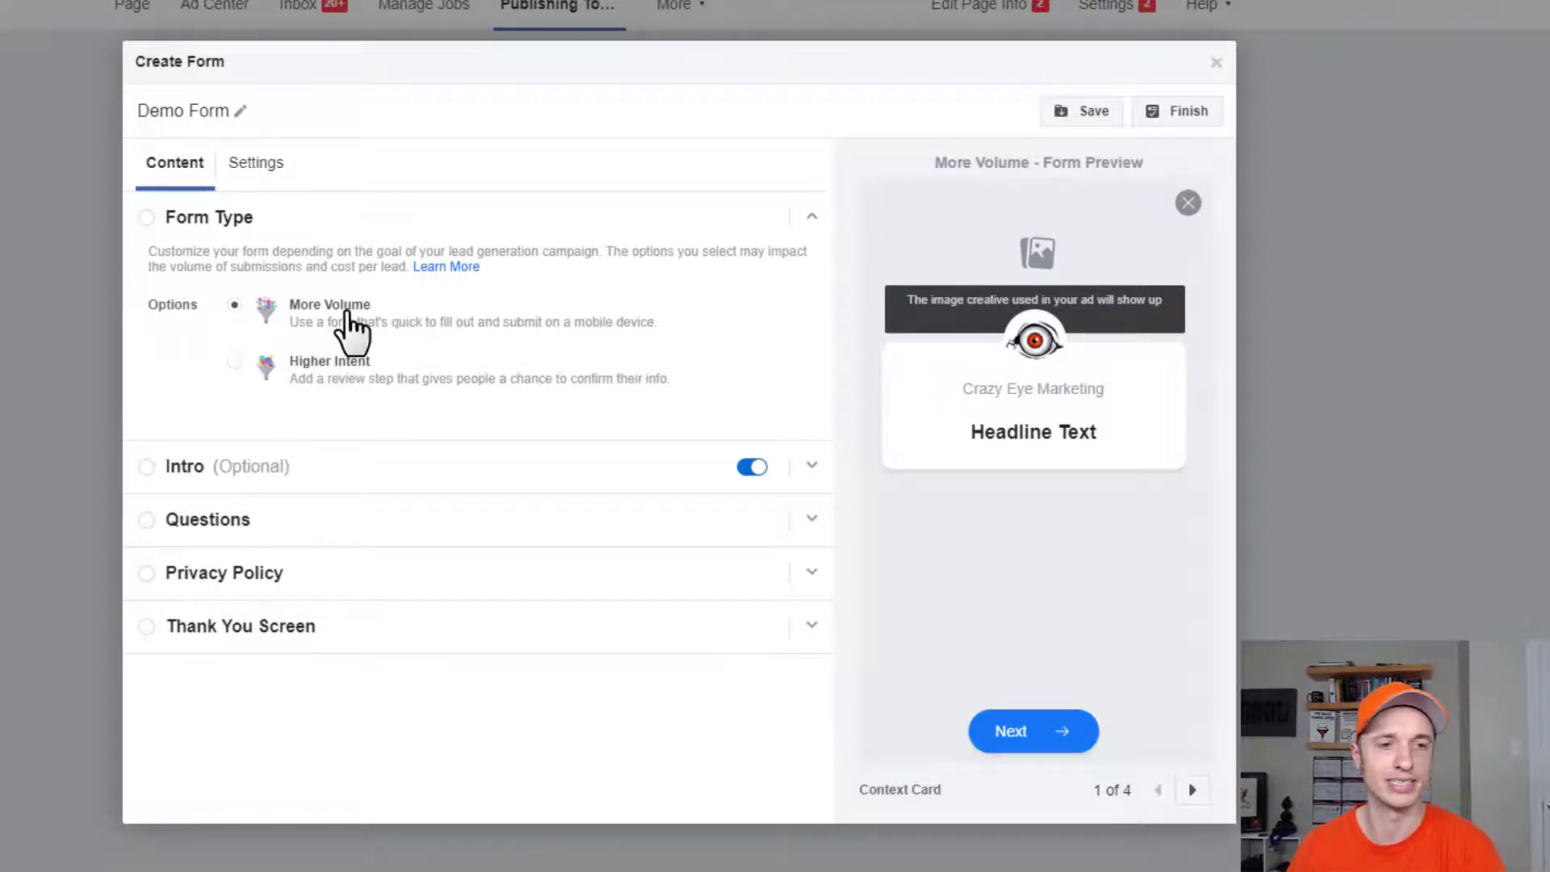
# In the form's intro, enter "Headline" as the headline and use the image from the ad
pyautogui.click(413, 470)
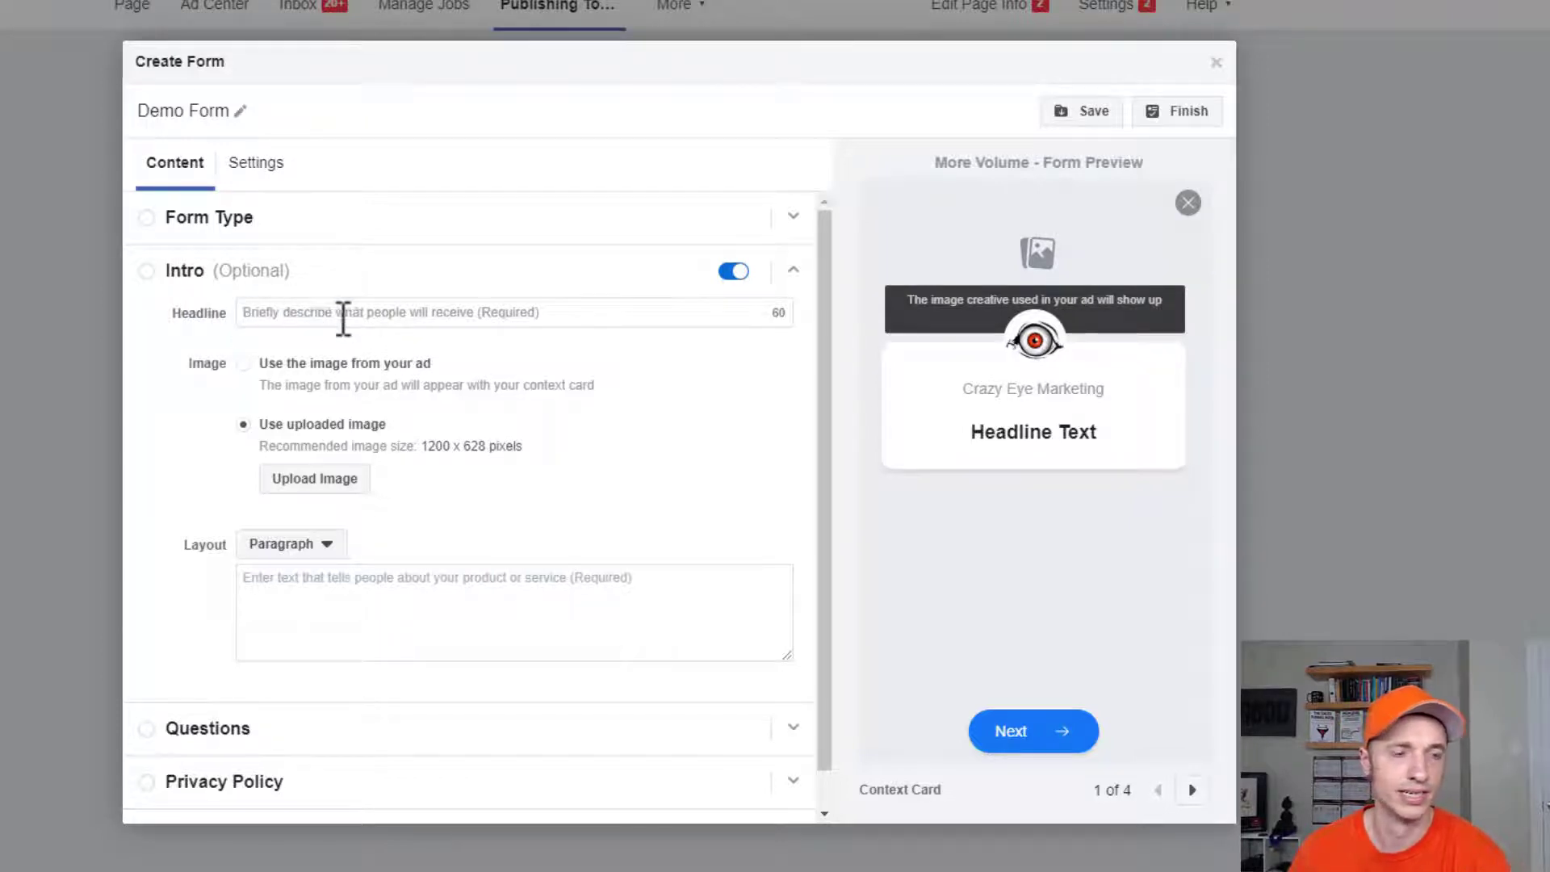
pyautogui.click(344, 312)
pyautogui.write('Headline')
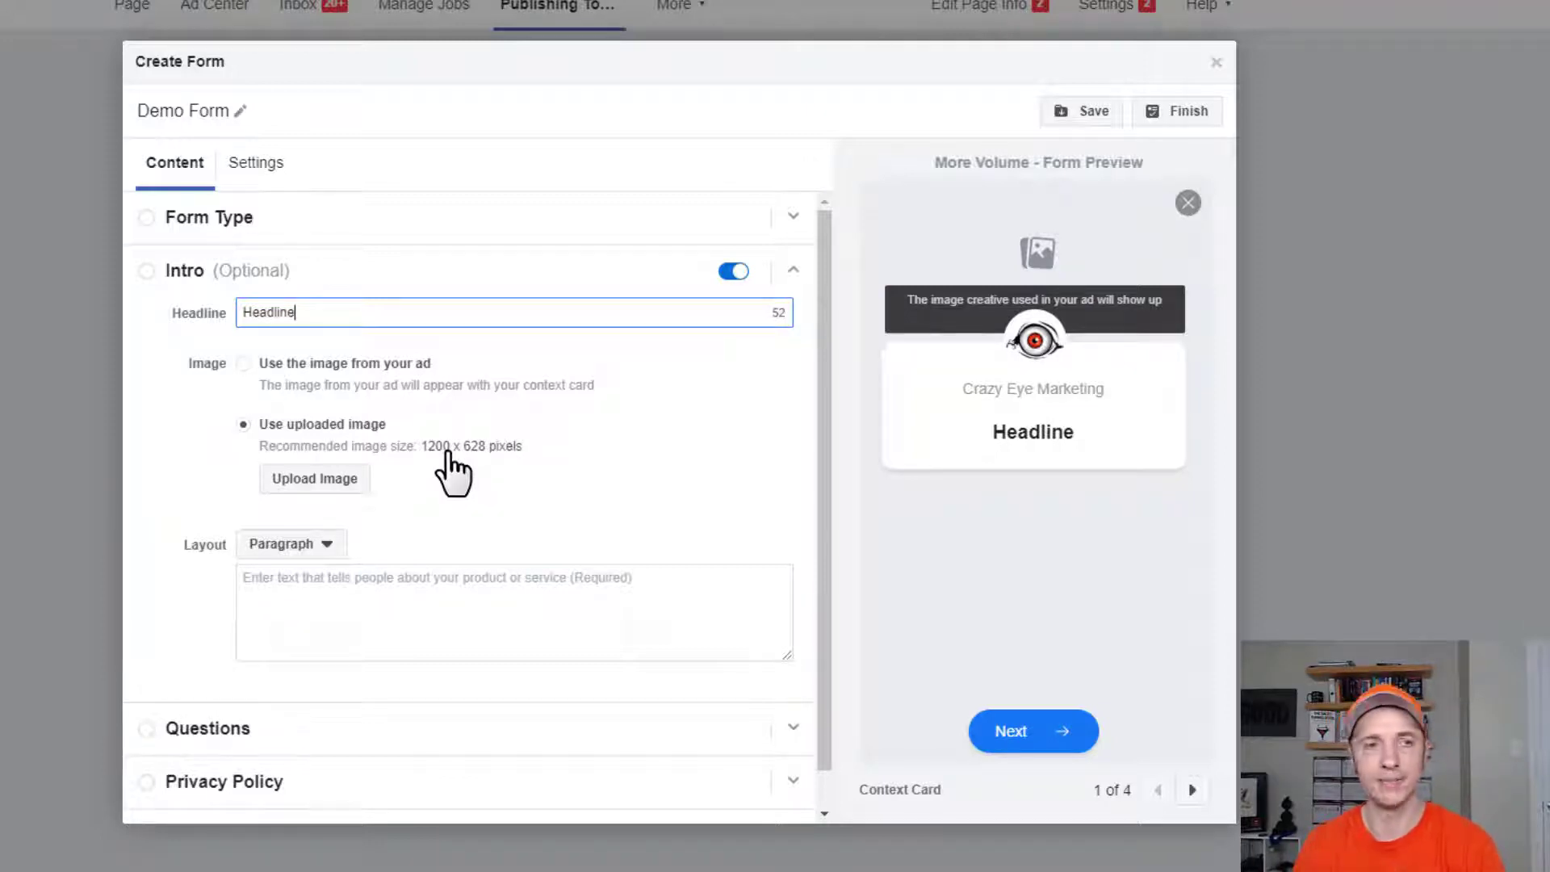
pyautogui.click(373, 373)
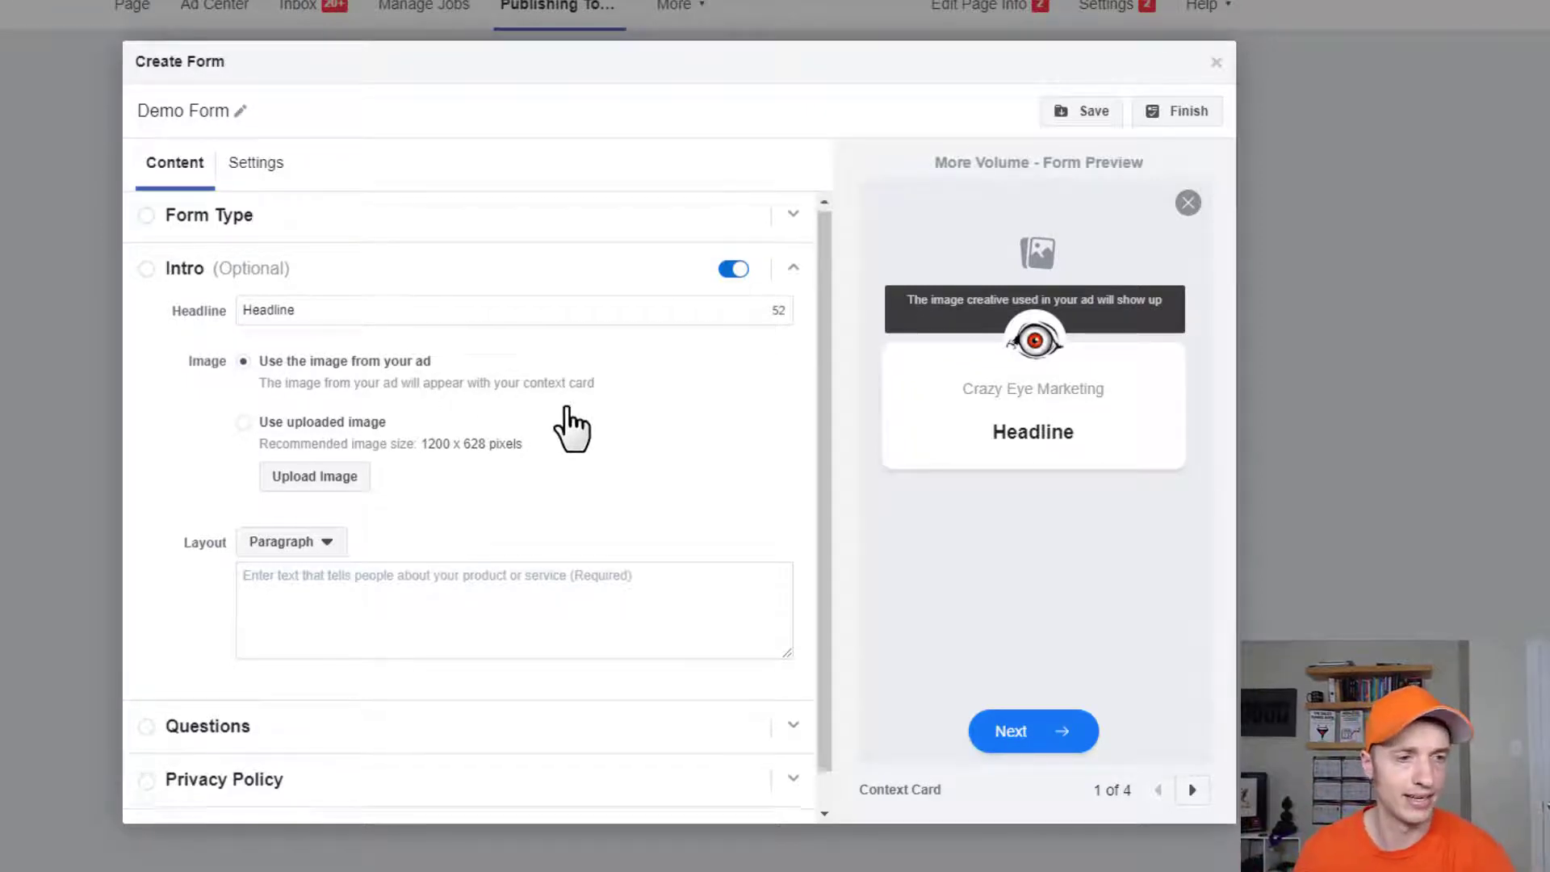
# Set the intro layout to Bullets and enter "bullet 1" and "bullet 2" as the first two points
pyautogui.scroll(-1, 564, 422)
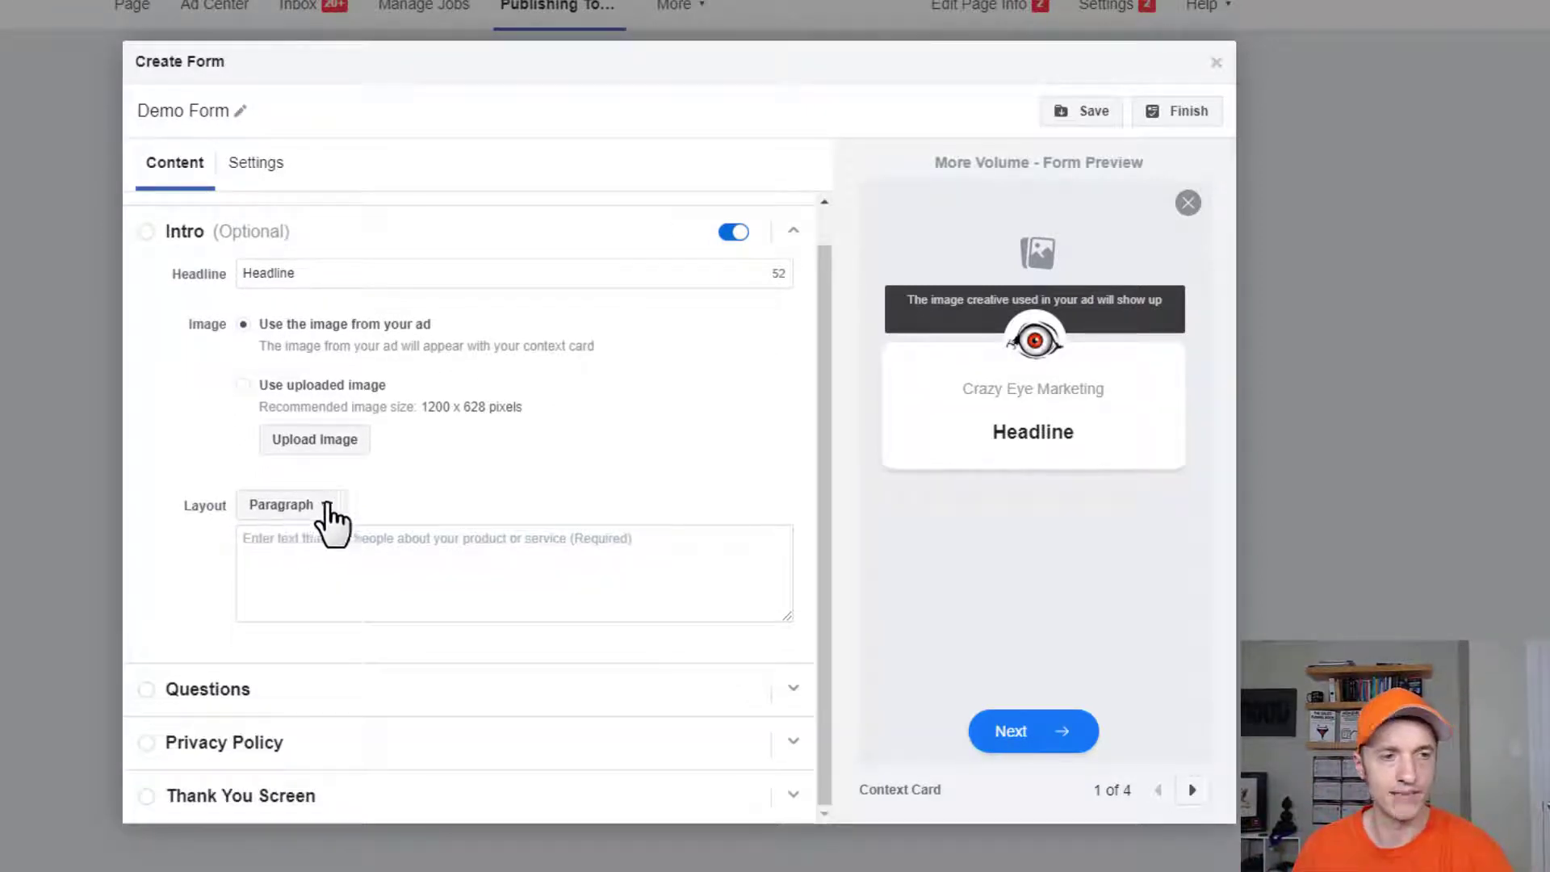
pyautogui.click(323, 505)
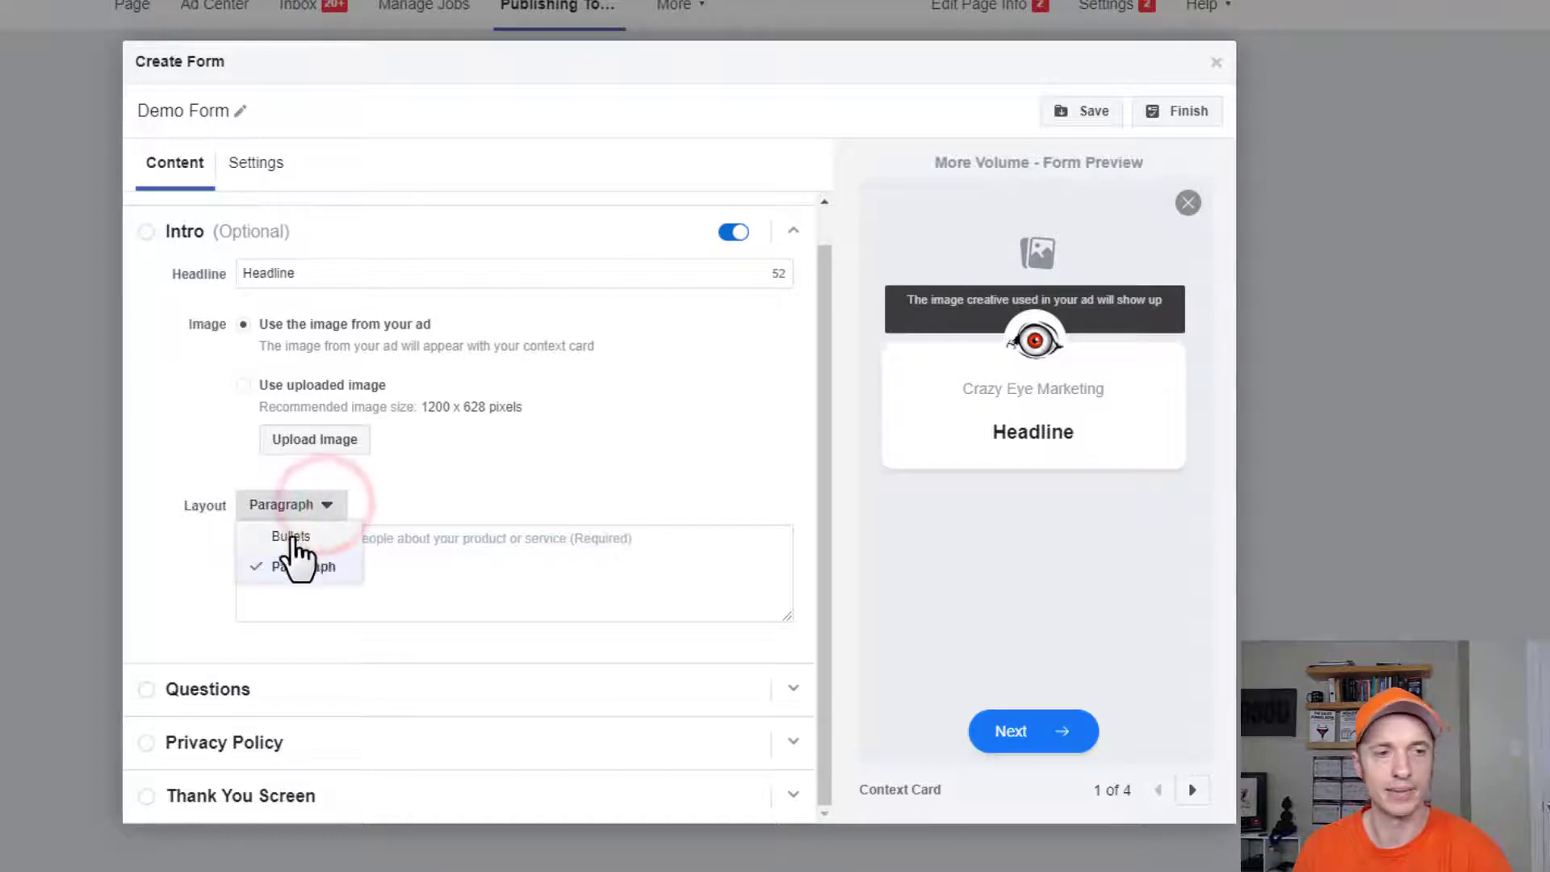
pyautogui.click(299, 537)
pyautogui.click(403, 541)
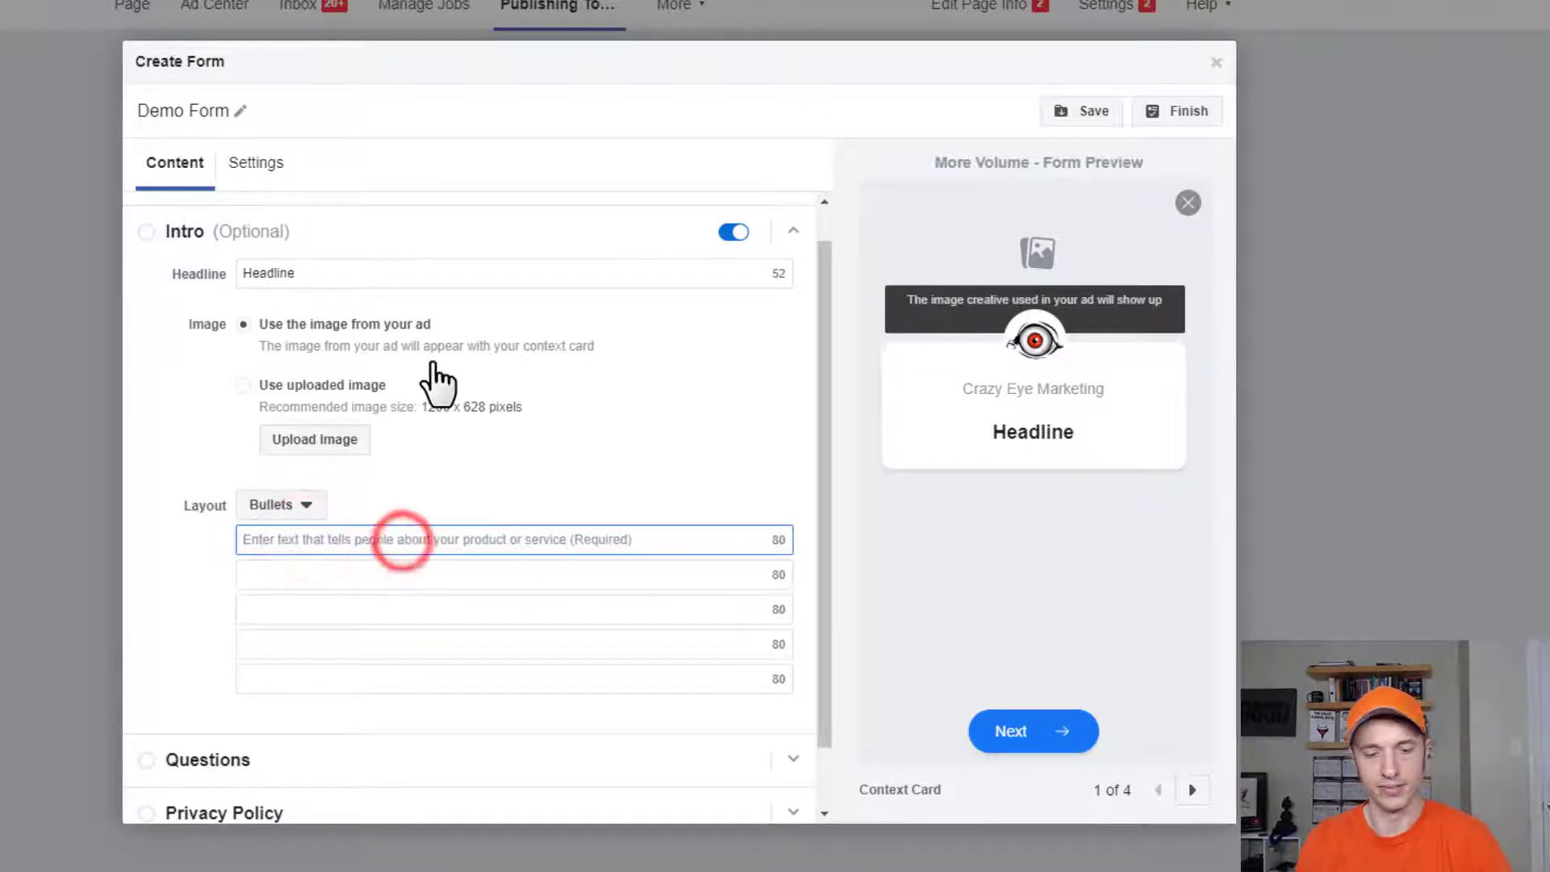
pyautogui.write('bullet 1')
pyautogui.press('Tab')
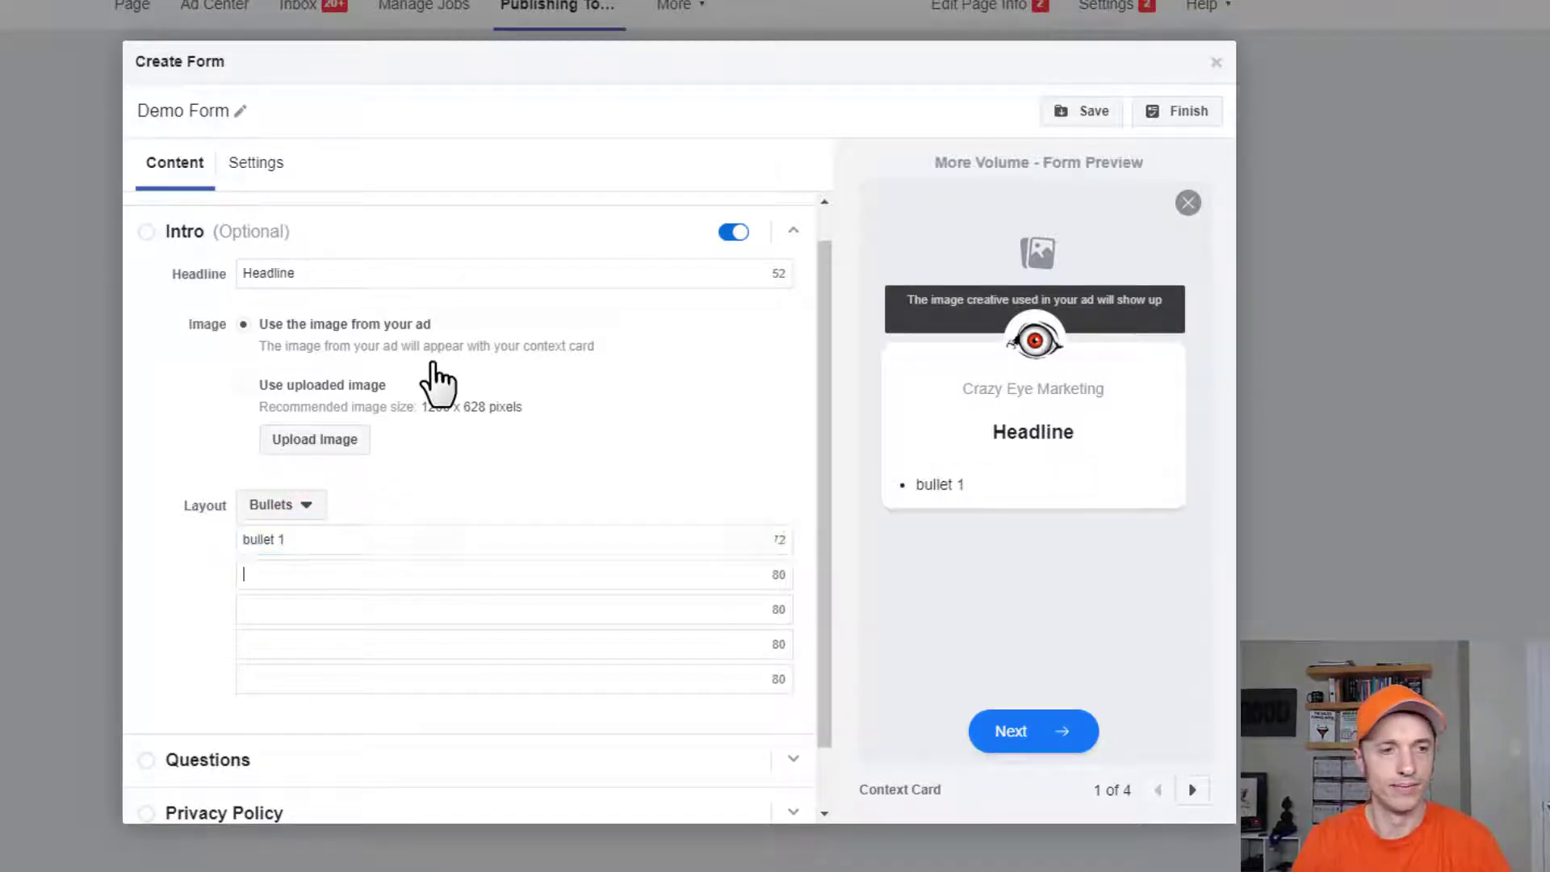
pyautogui.write('bullet 2')
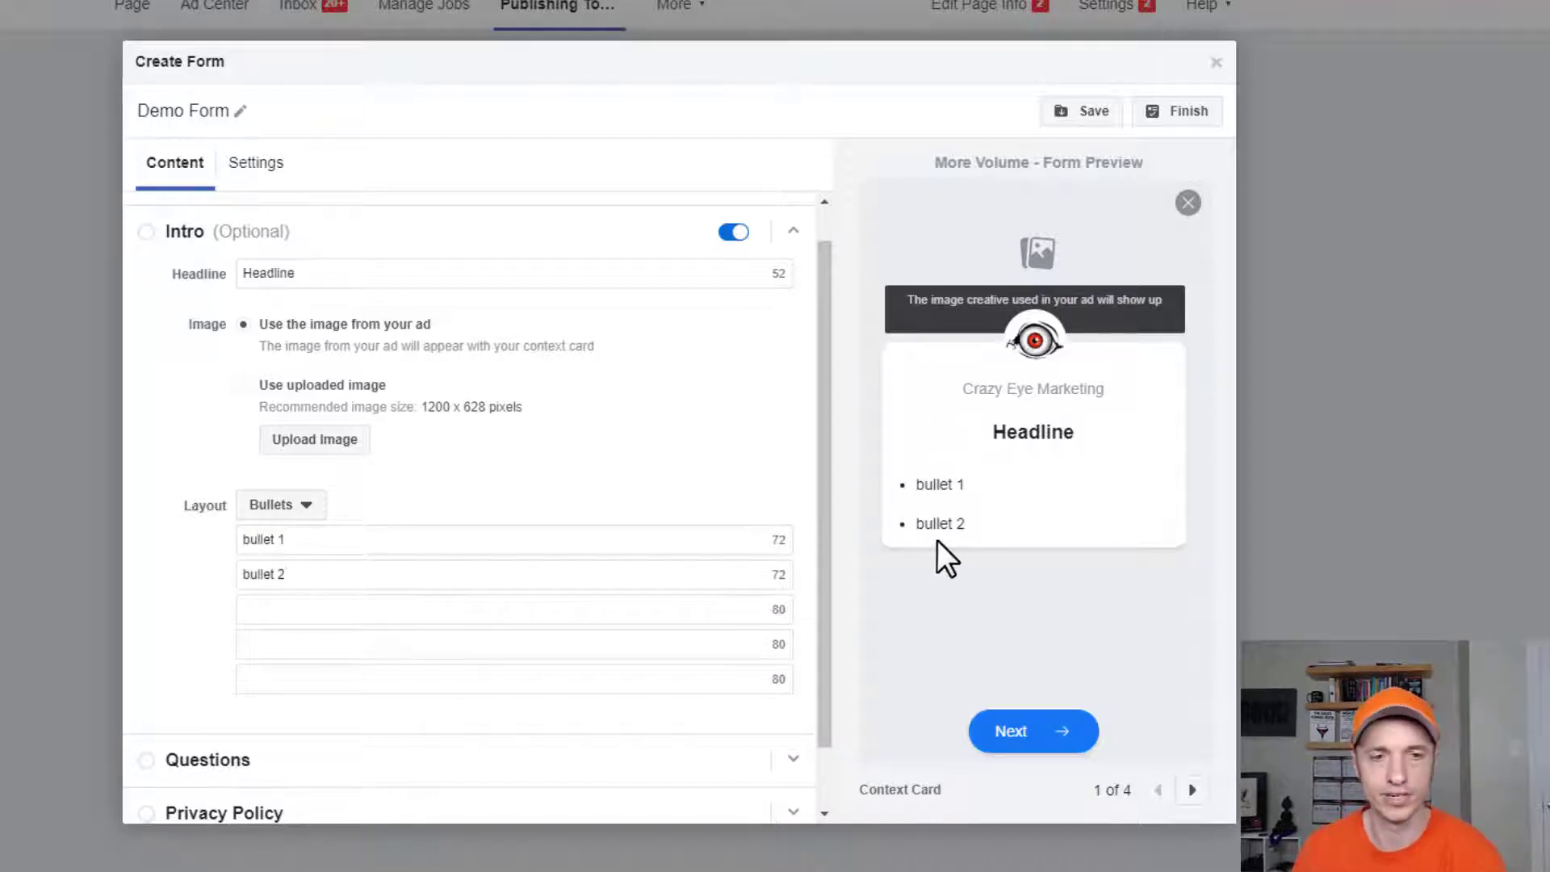
# Set the intro layout to Paragraph and fill it with the placeholder lines "jgkj fkljdks jfldjsk fl djsfklks" and "fdsfdas"
pyautogui.click(301, 504)
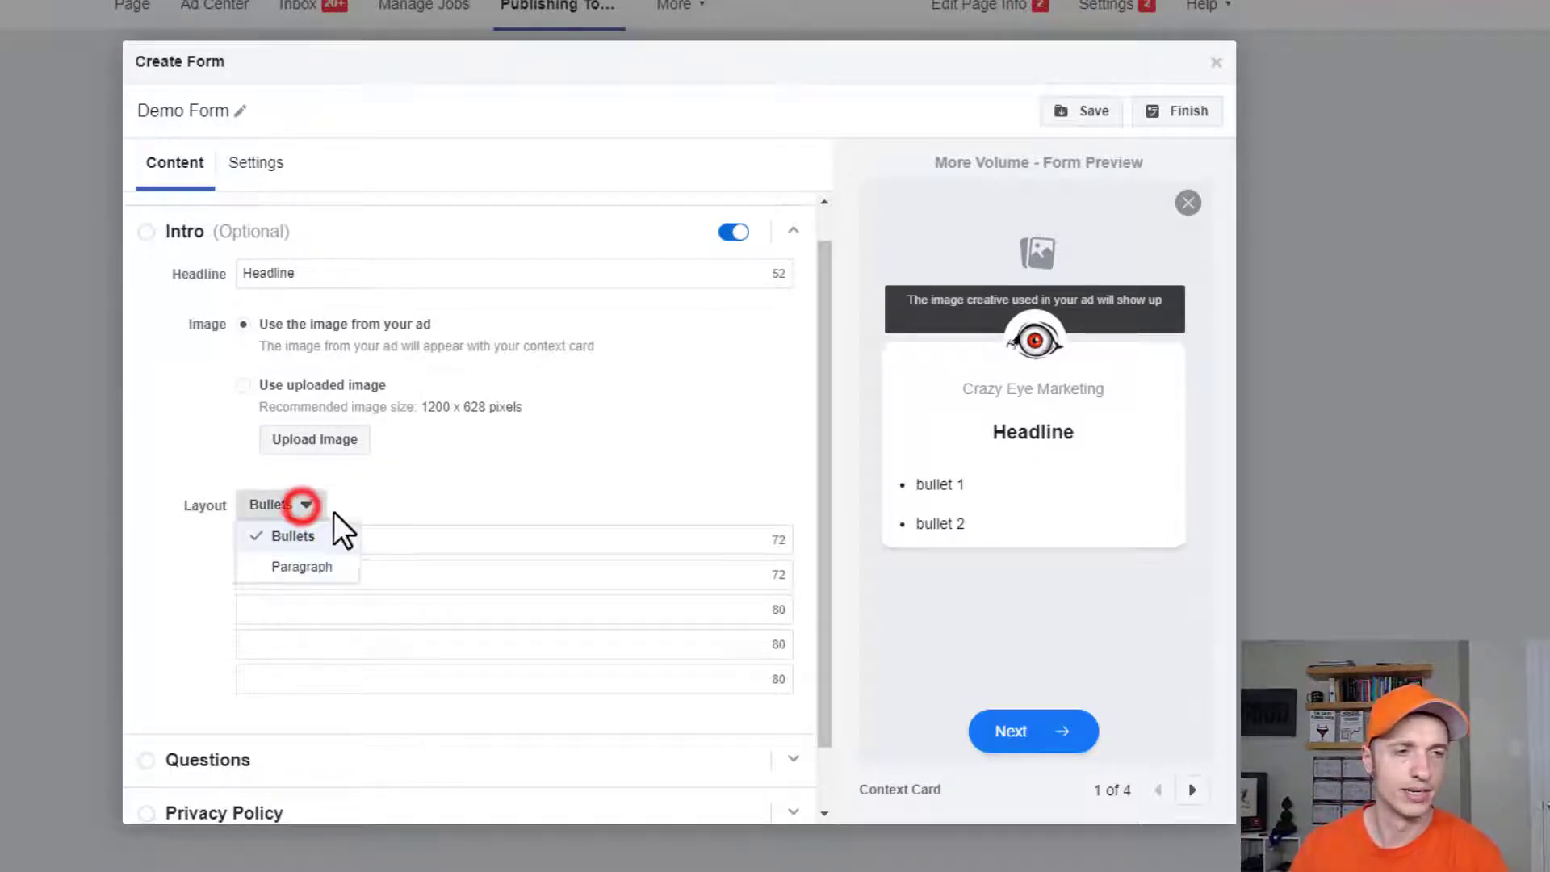
pyautogui.click(287, 568)
pyautogui.click(493, 569)
pyautogui.write('jg')
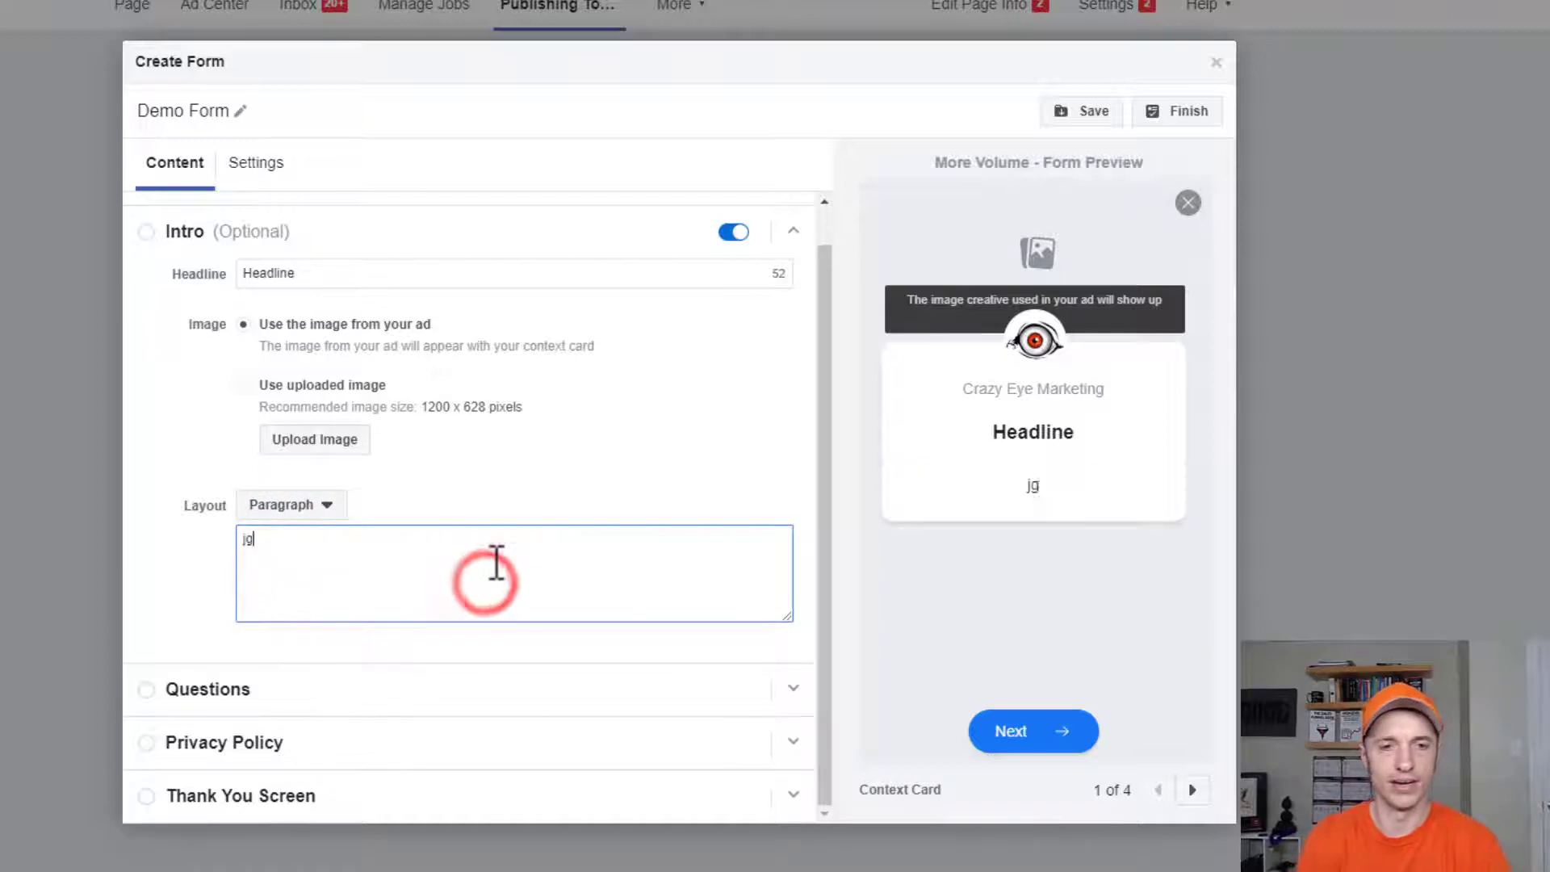
pyautogui.write('kj fkljdks jfldjsk fl djsfklks ')
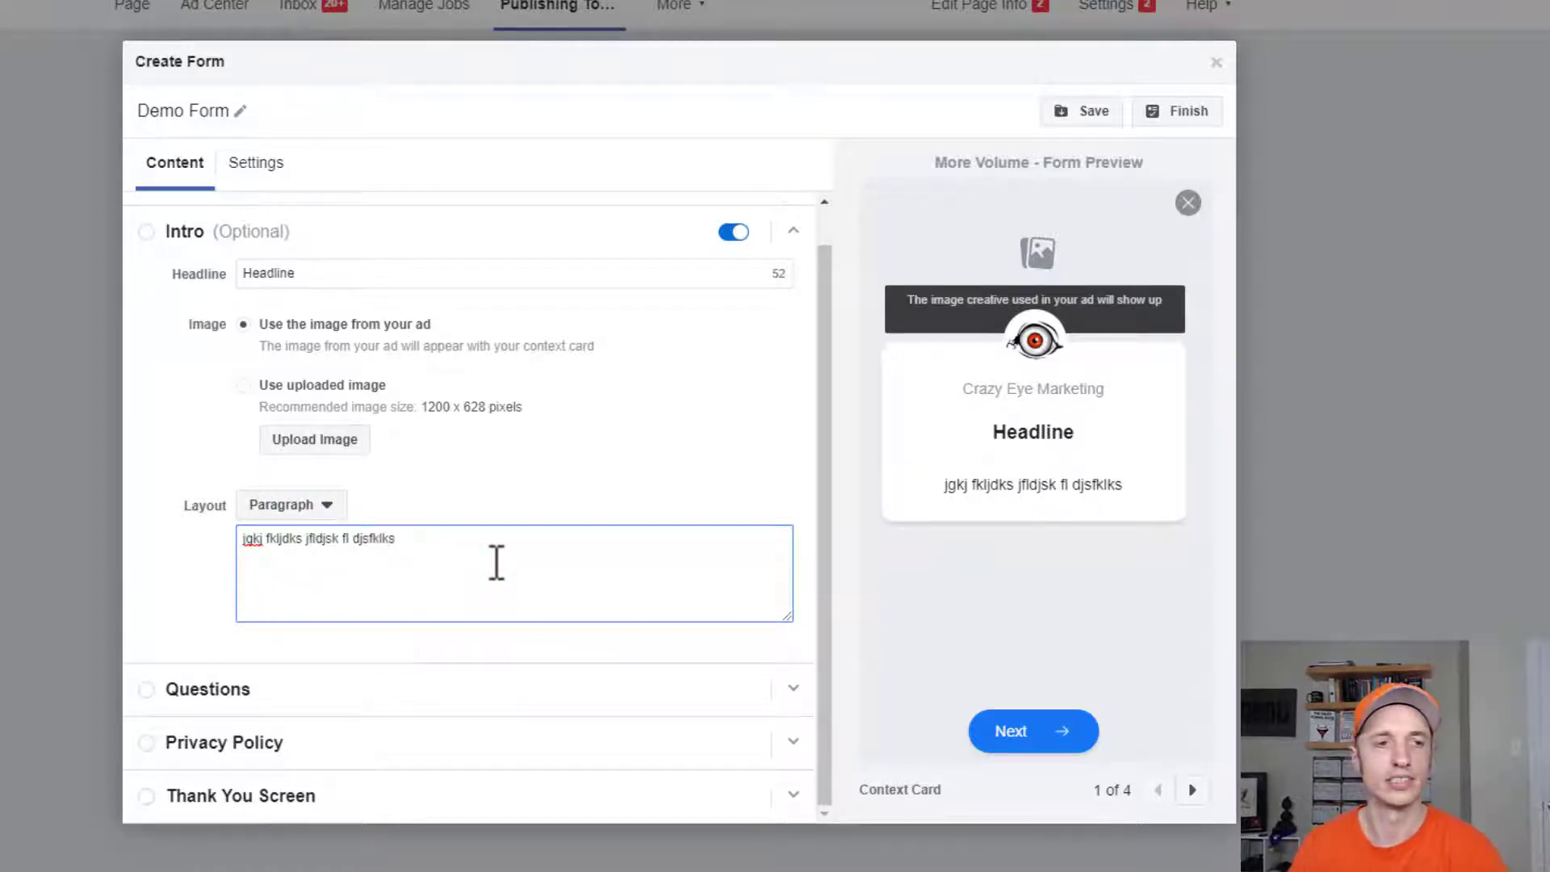
pyautogui.write('fdsfdas')
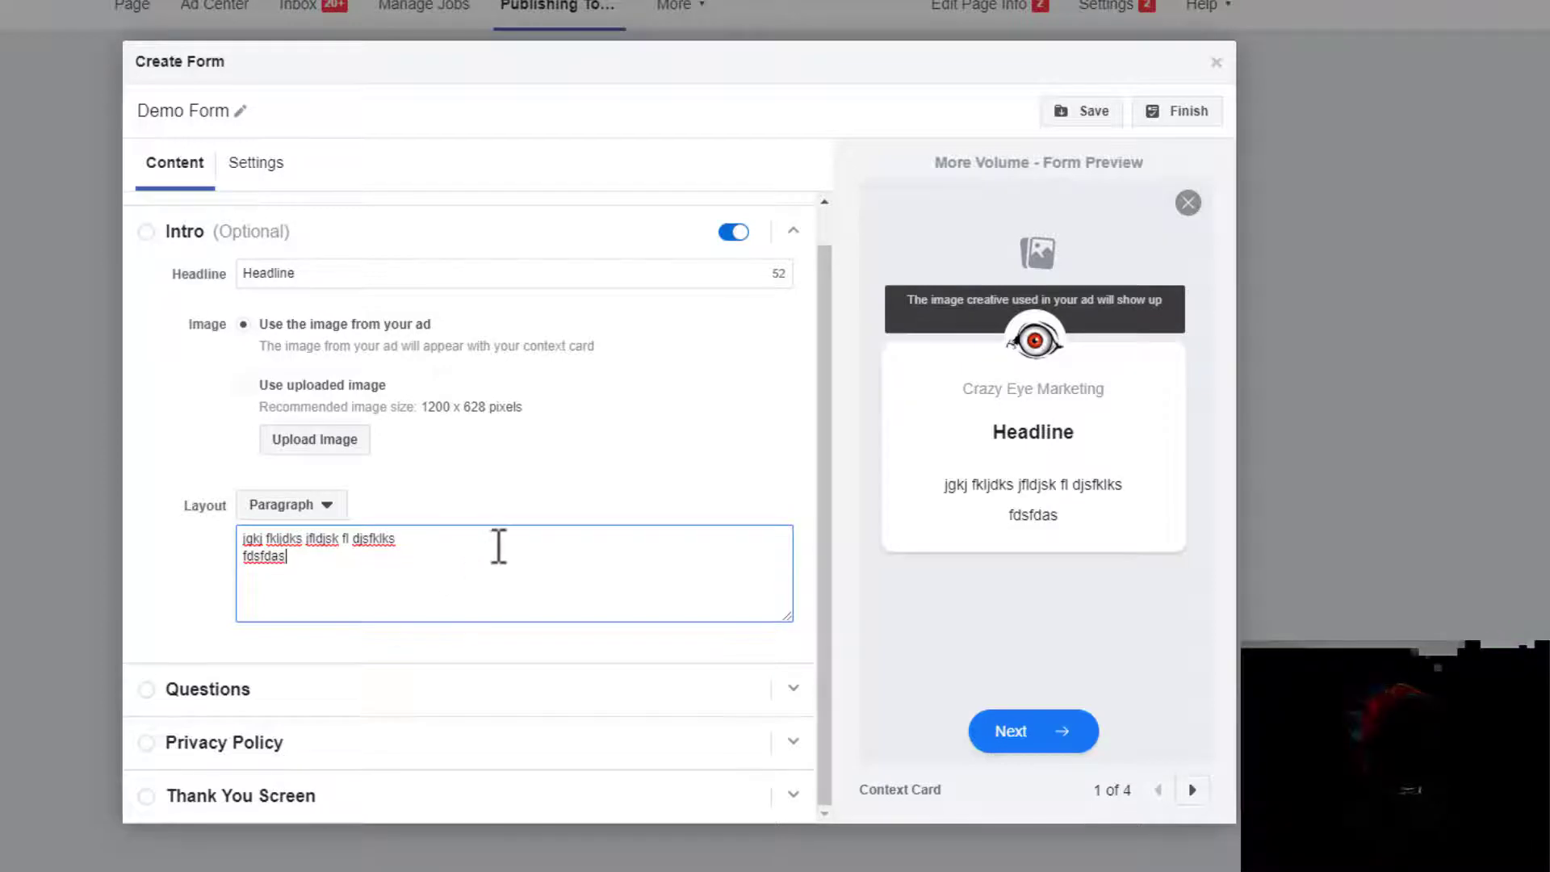
# Open the form's Questions section and examine the custom question and prefill information options
pyautogui.click(230, 691)
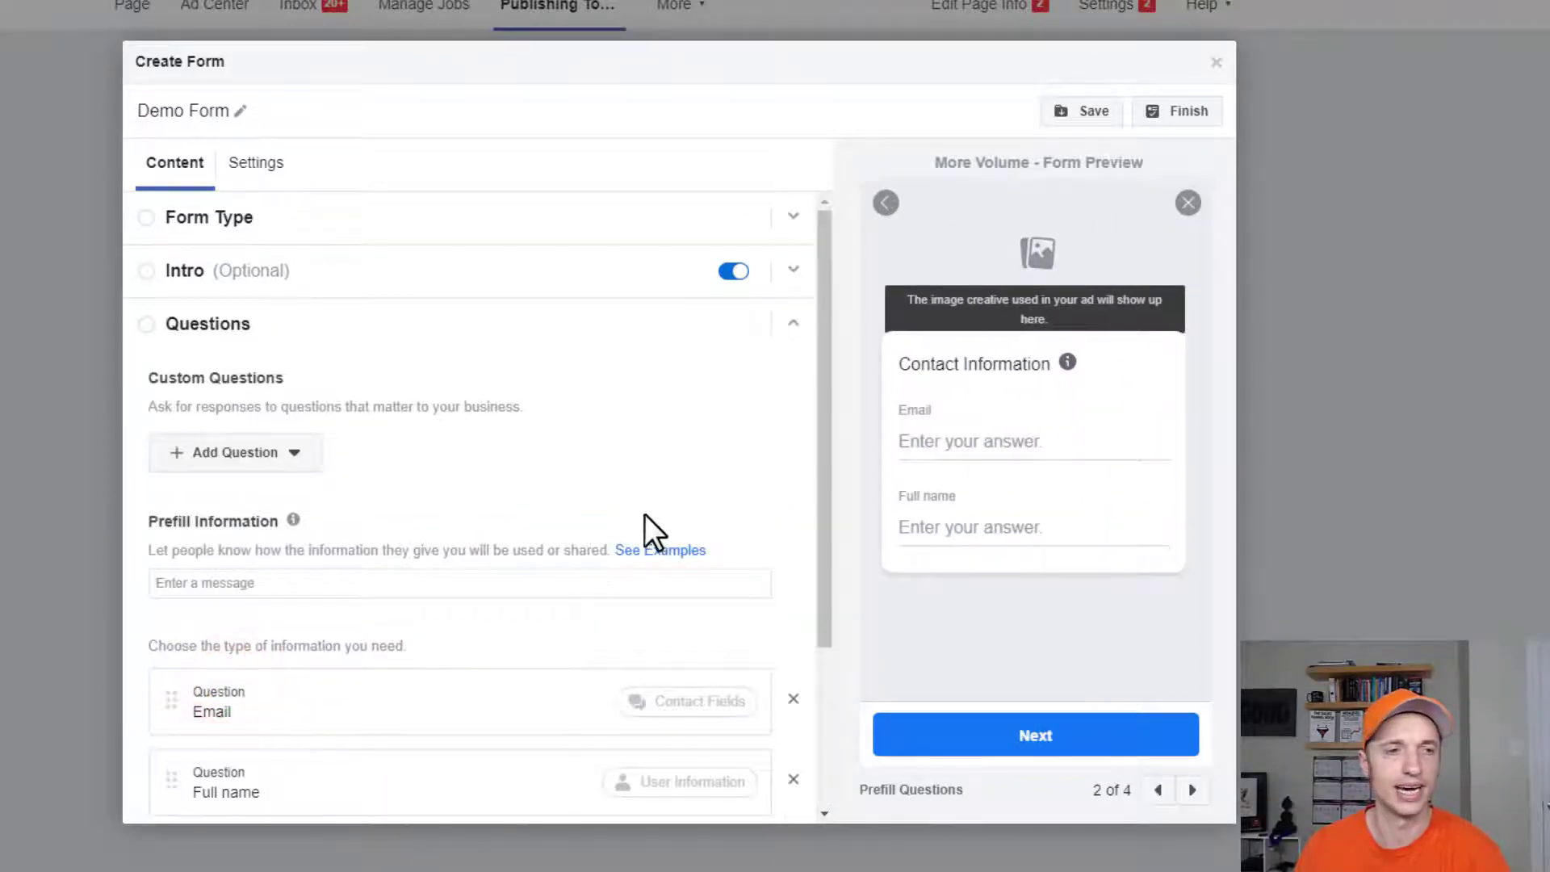
pyautogui.scroll(-2, 583, 391)
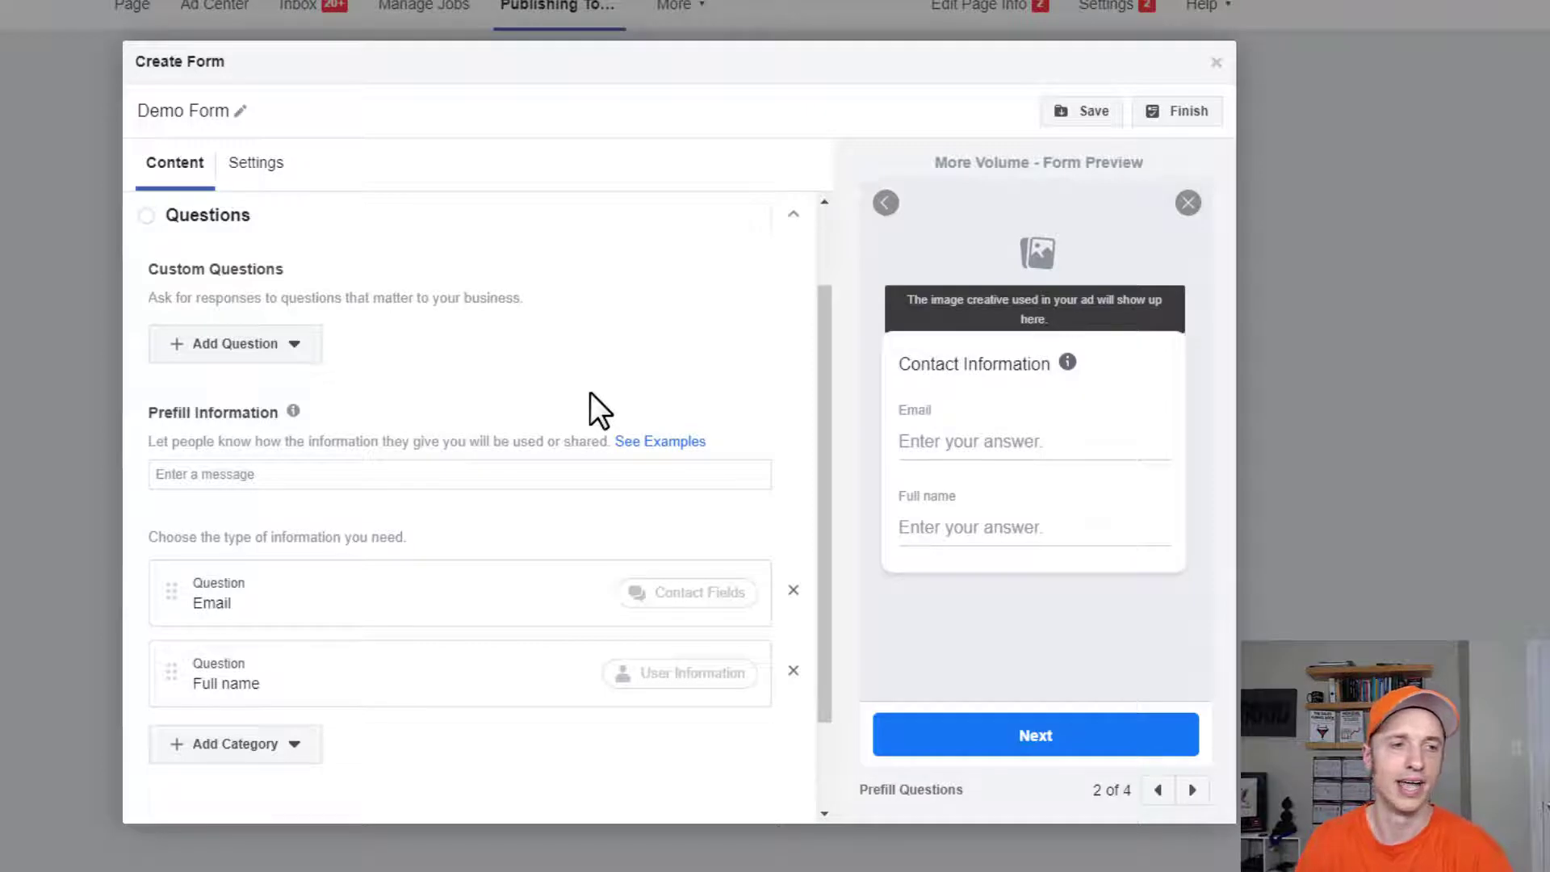
pyautogui.scroll(2, 590, 395)
pyautogui.moveTo(282, 378); pyautogui.dragTo(226, 378)
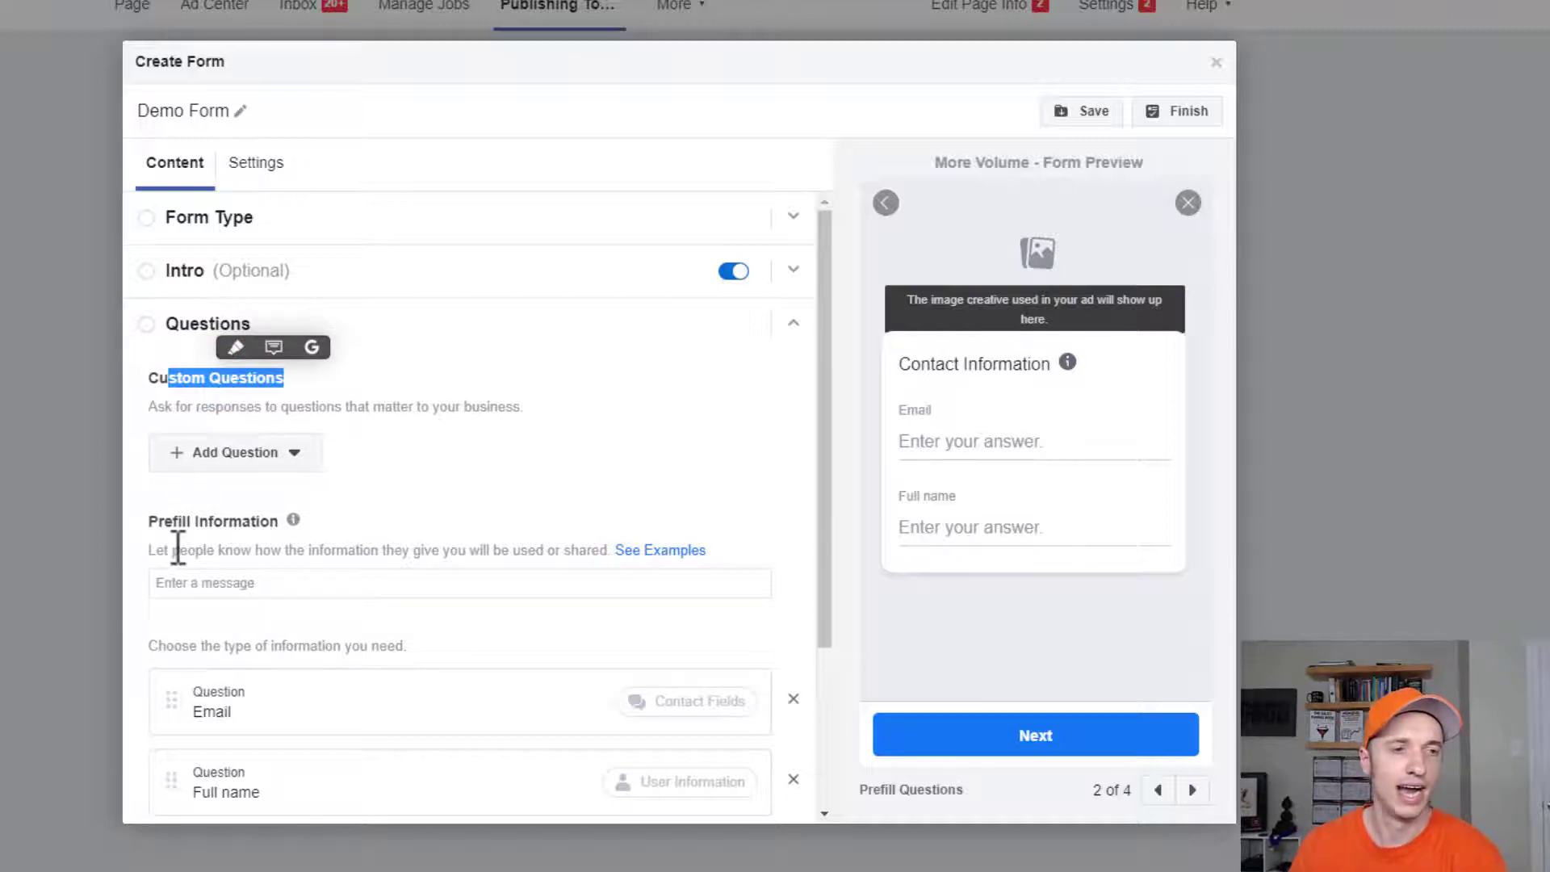
pyautogui.scroll(-1, 186, 501)
pyautogui.click(187, 417)
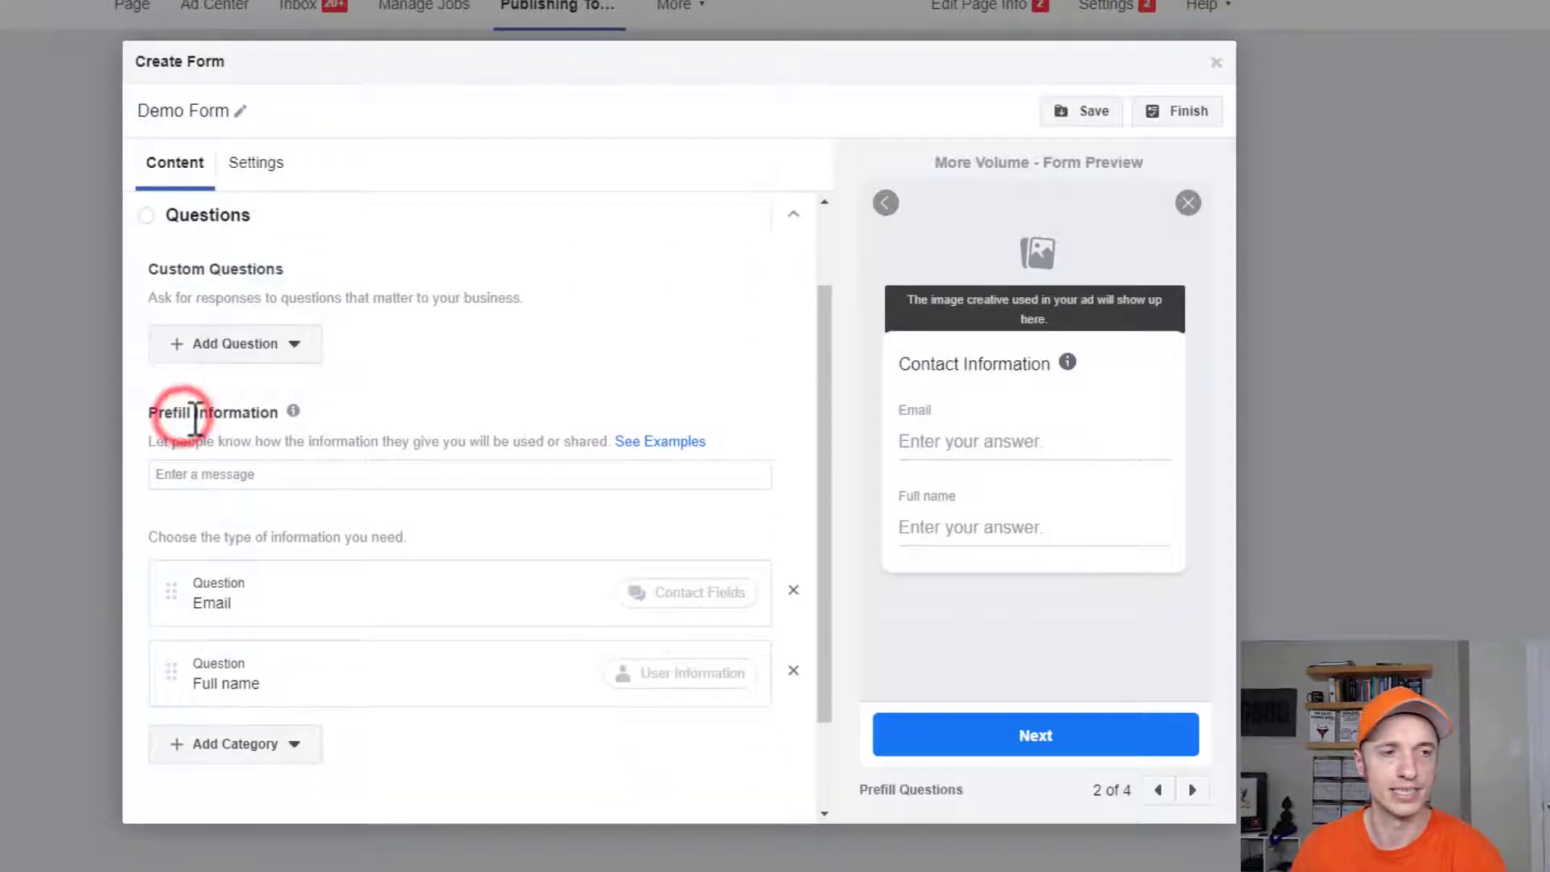
pyautogui.scroll(-1, 194, 417)
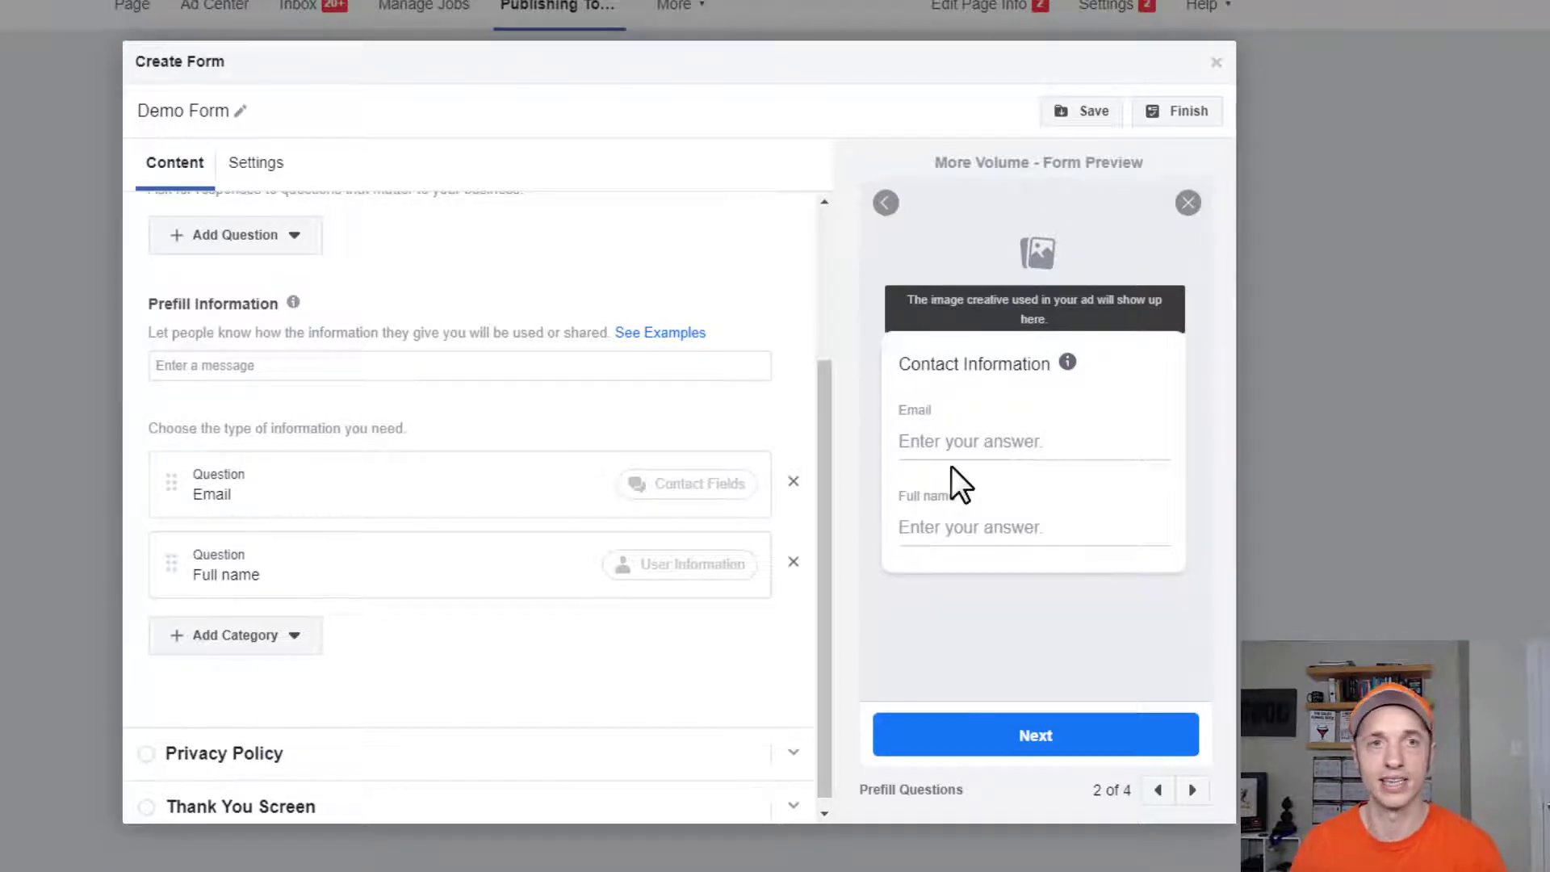
pyautogui.scroll(3, 391, 501)
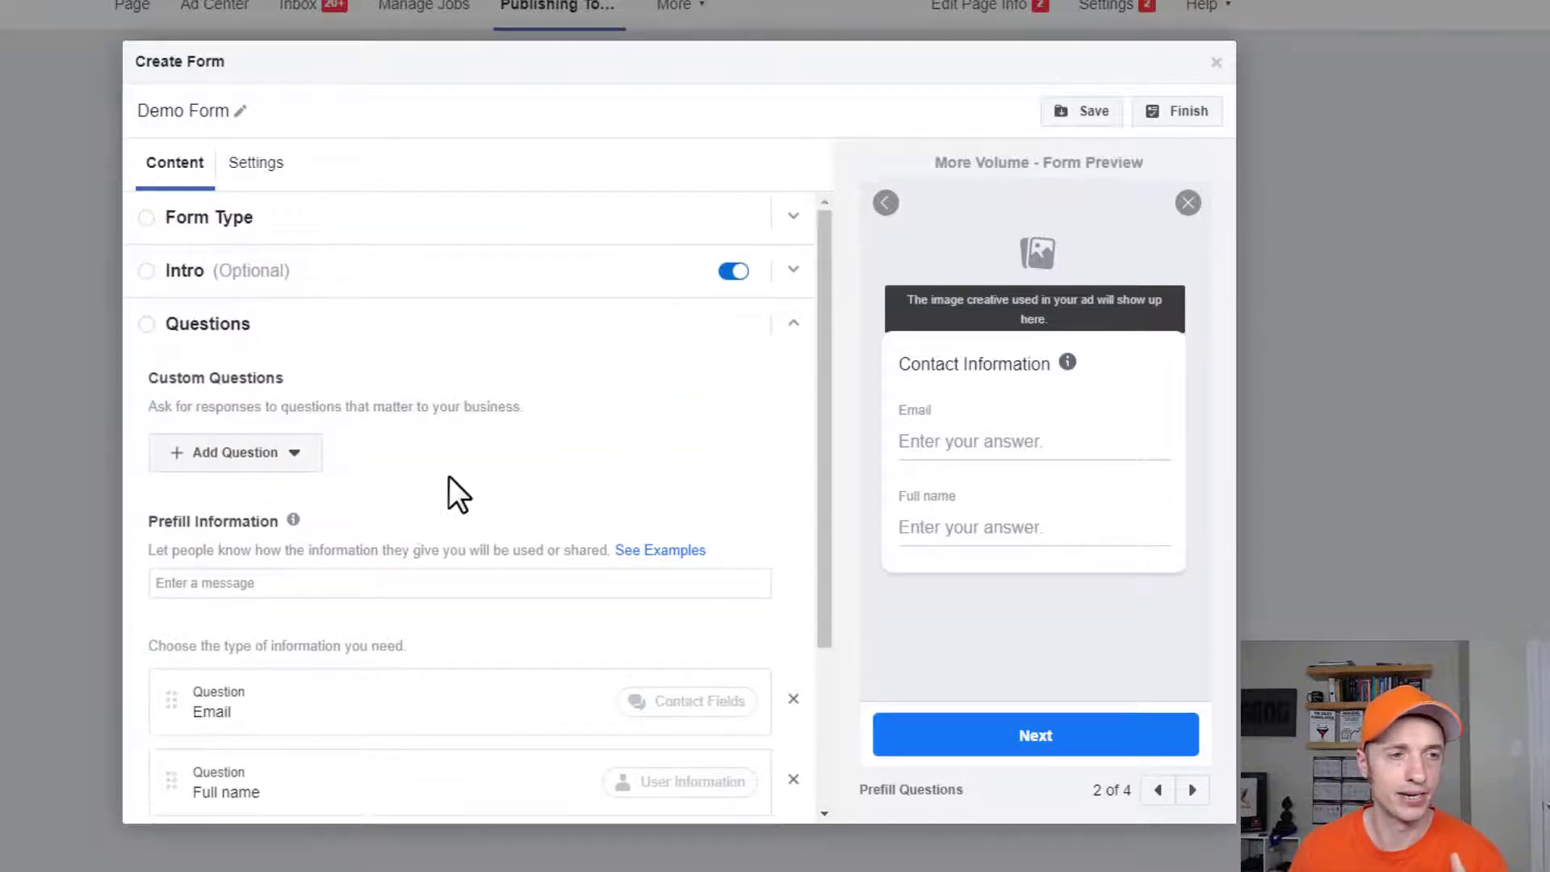
# Add a Conditional custom question to the form and remove it again
pyautogui.scroll(-1, 380, 420)
pyautogui.click(292, 346)
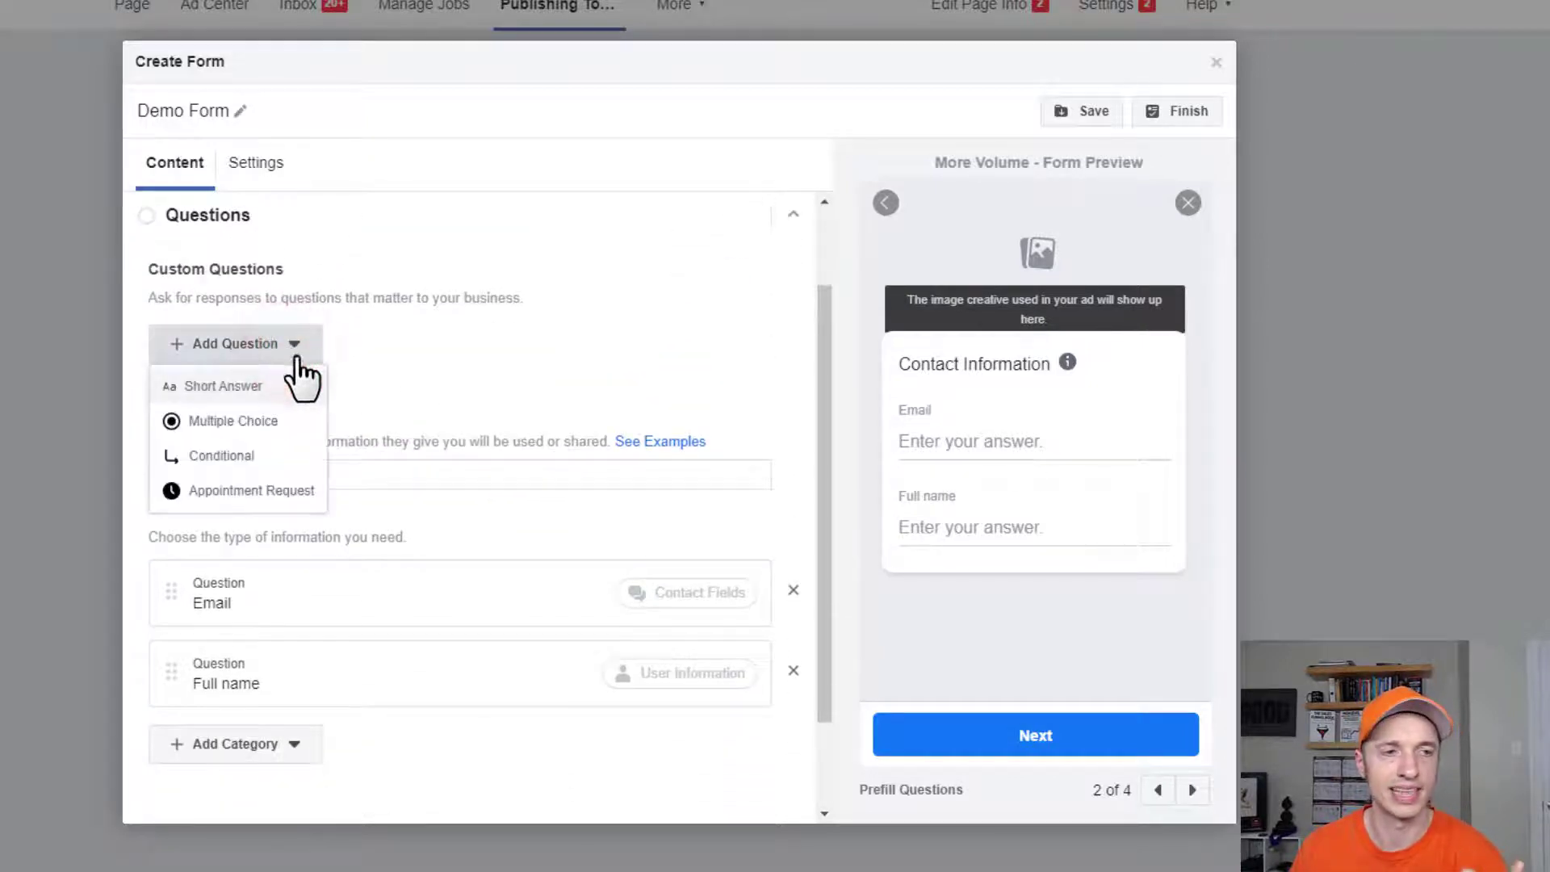
pyautogui.click(253, 462)
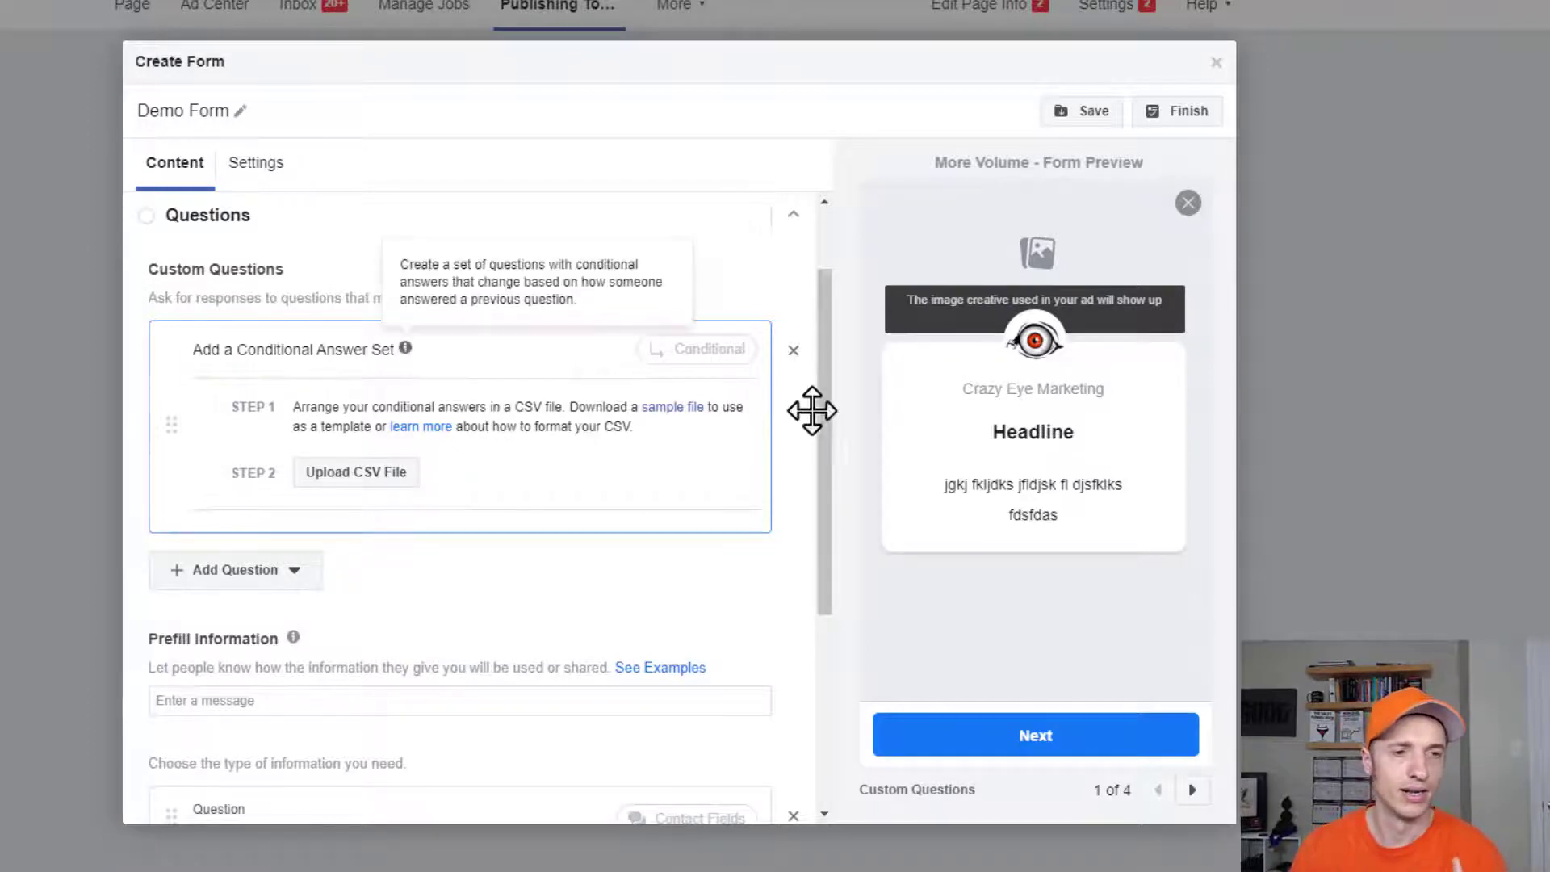
pyautogui.click(794, 352)
# Add an Appointment Request custom question to the form and remove it again
pyautogui.click(292, 344)
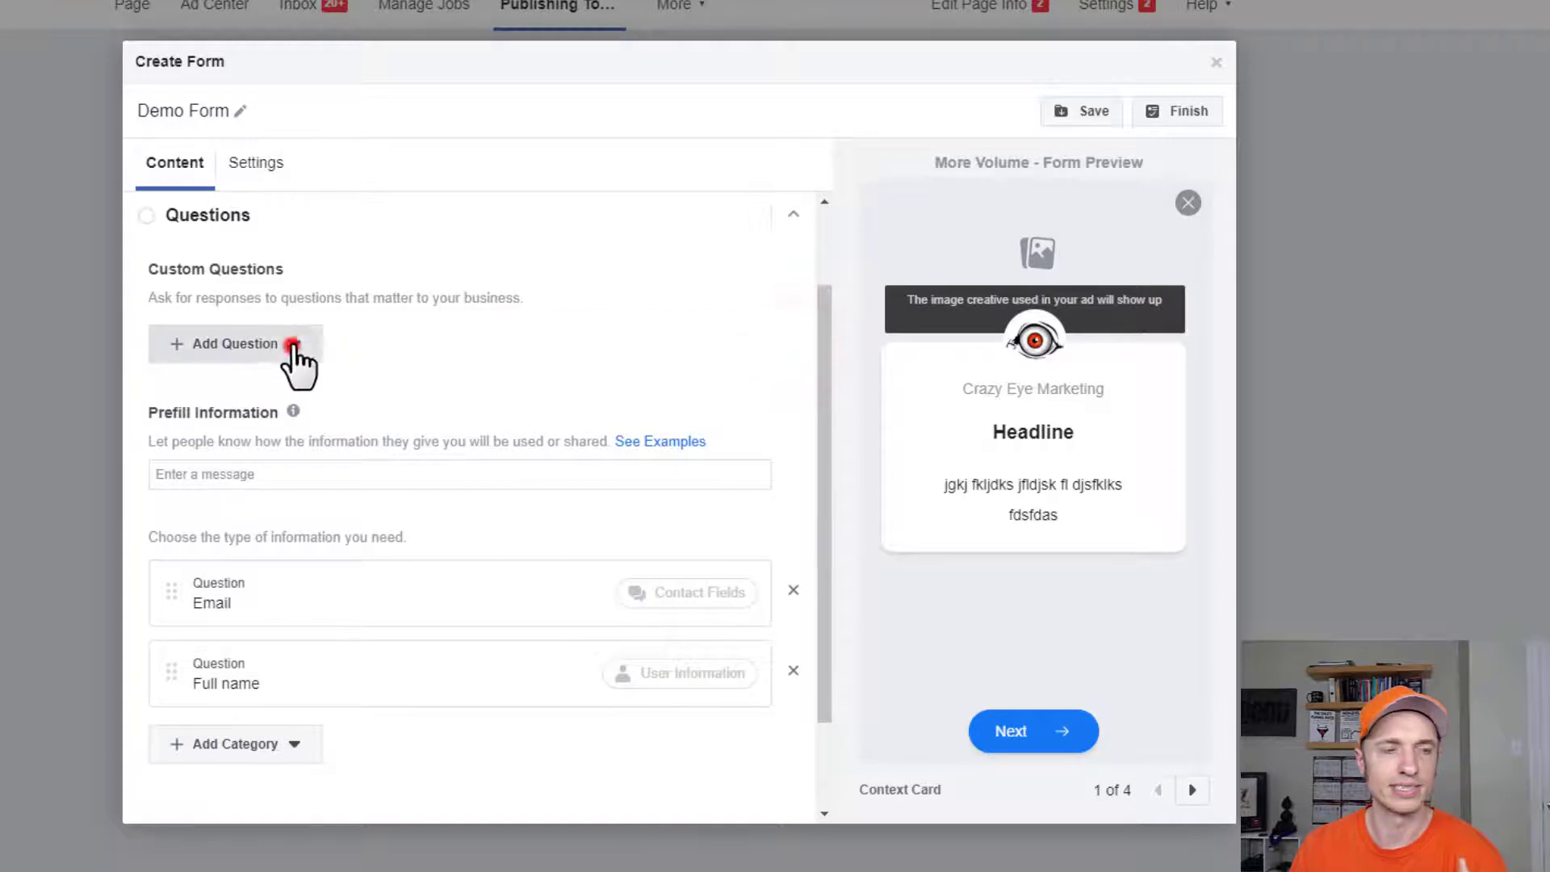
pyautogui.scroll(-2, 347, 380)
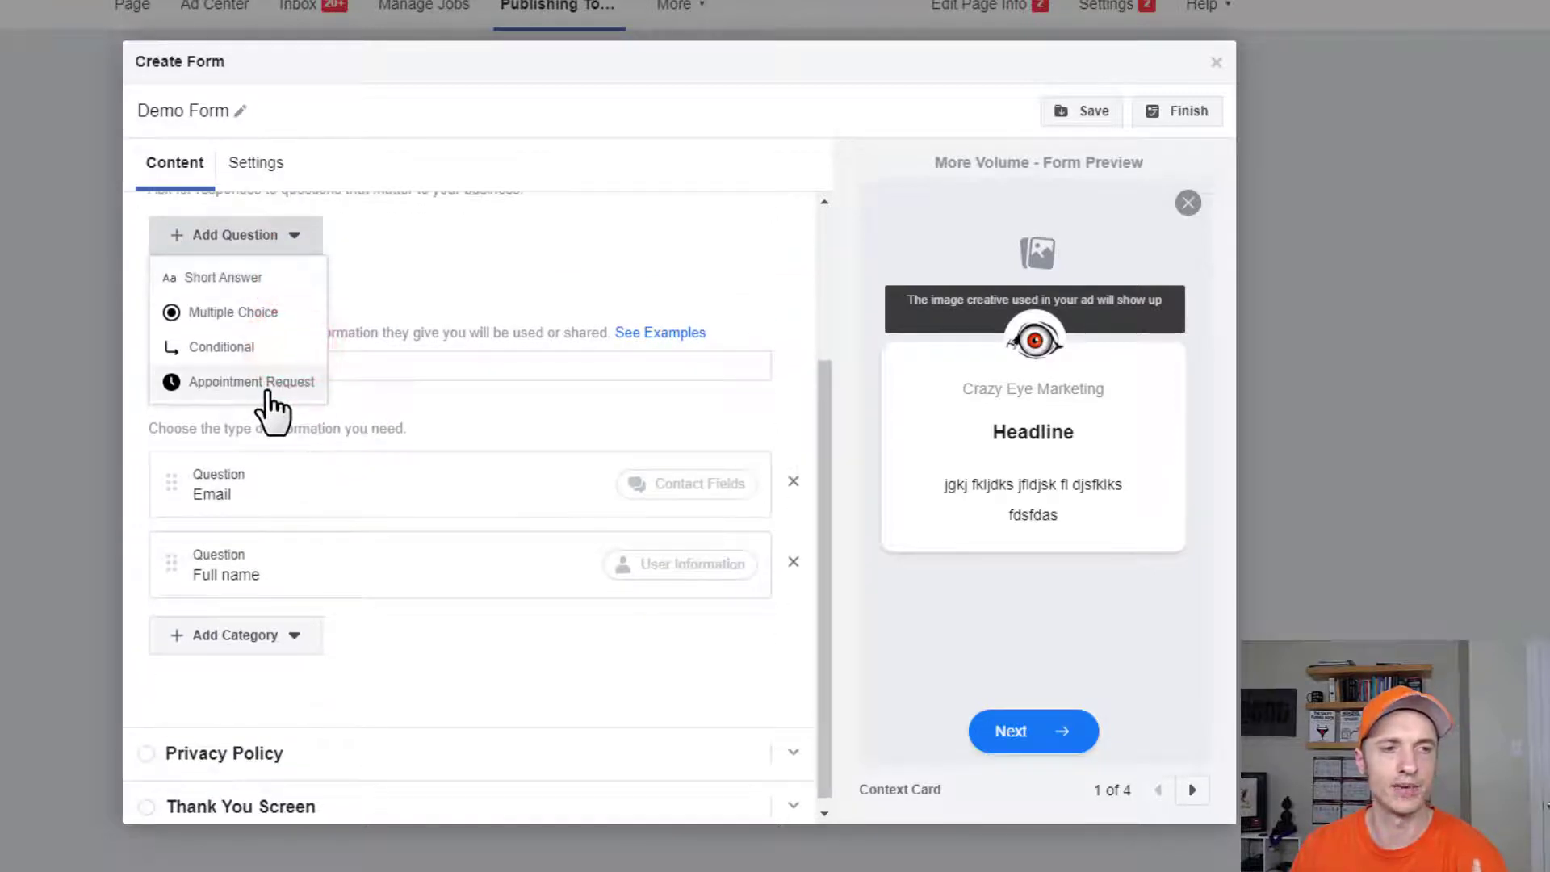
pyautogui.click(277, 390)
pyautogui.scroll(-1, 426, 433)
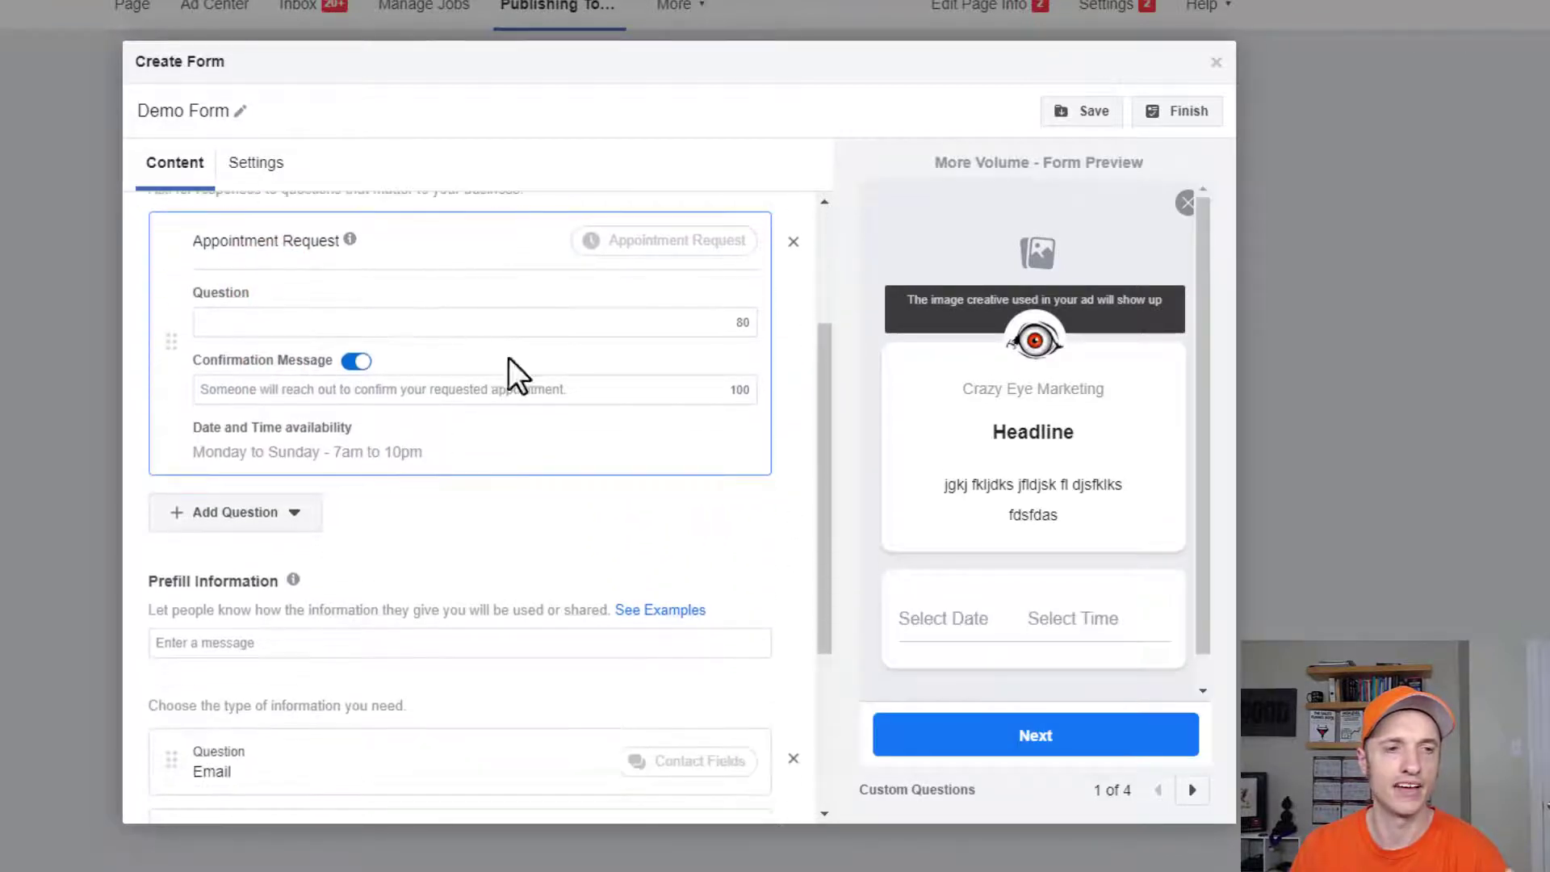
pyautogui.scroll(1, 512, 374)
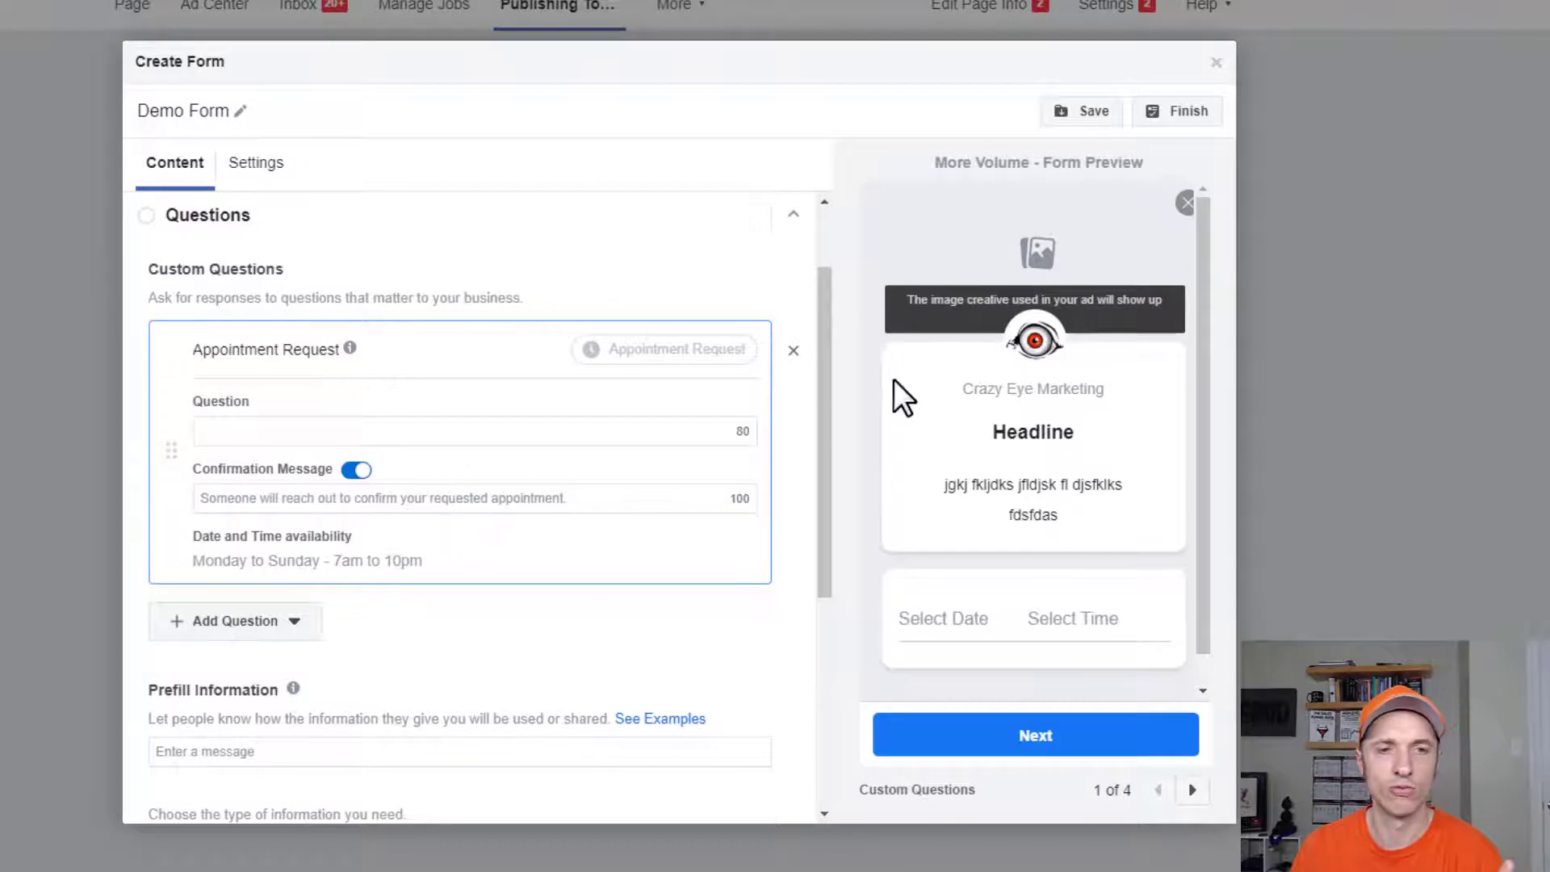
pyautogui.click(793, 350)
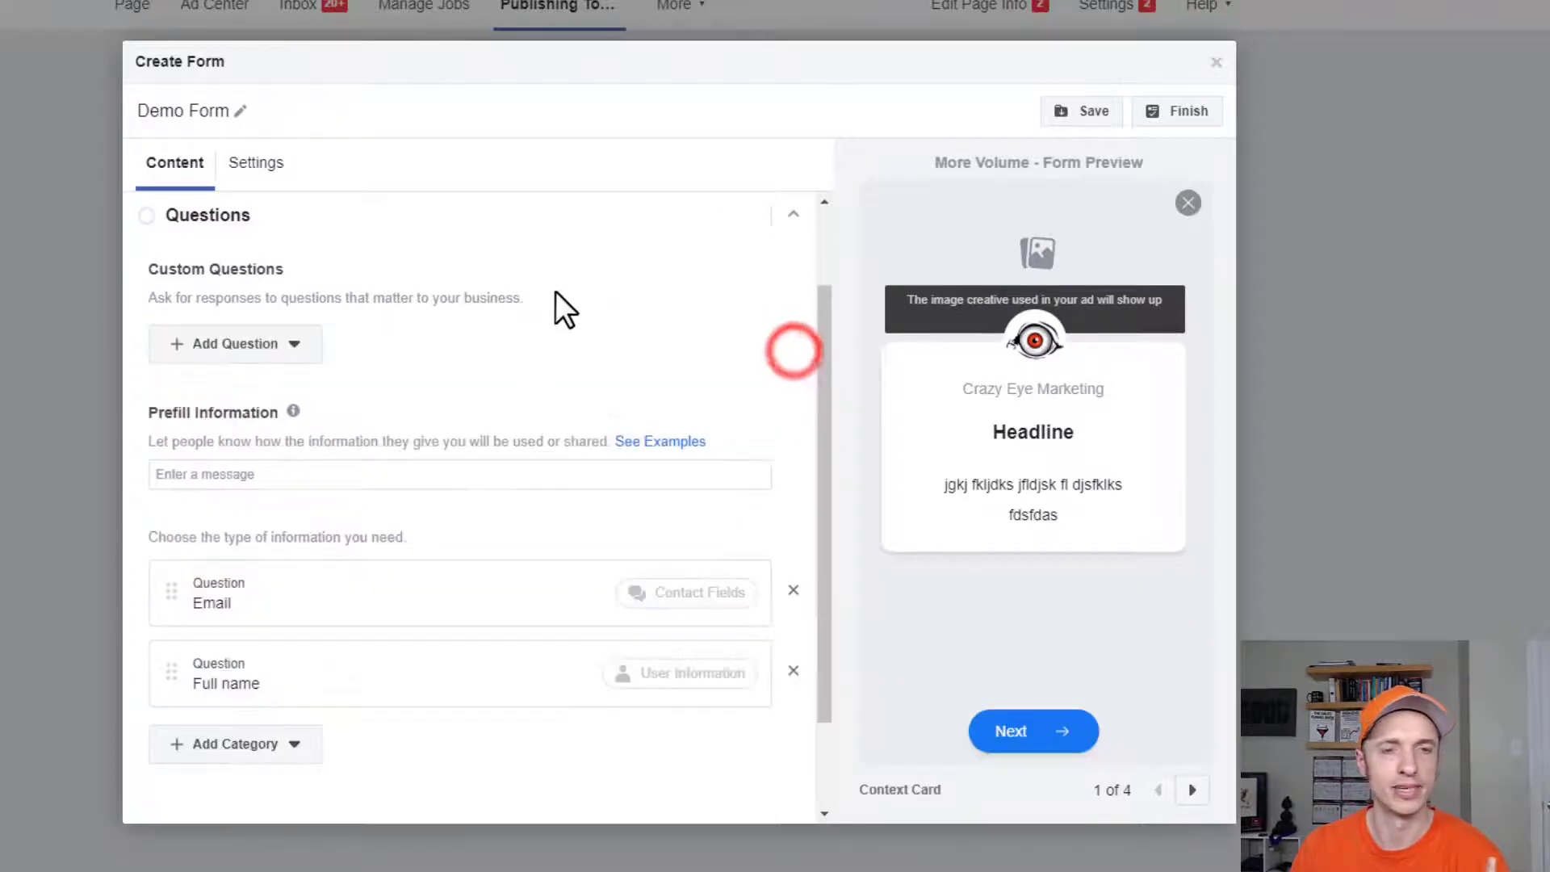
# Review the Questions section and reopen the Form Type section to look over its options
pyautogui.scroll(-2, 436, 356)
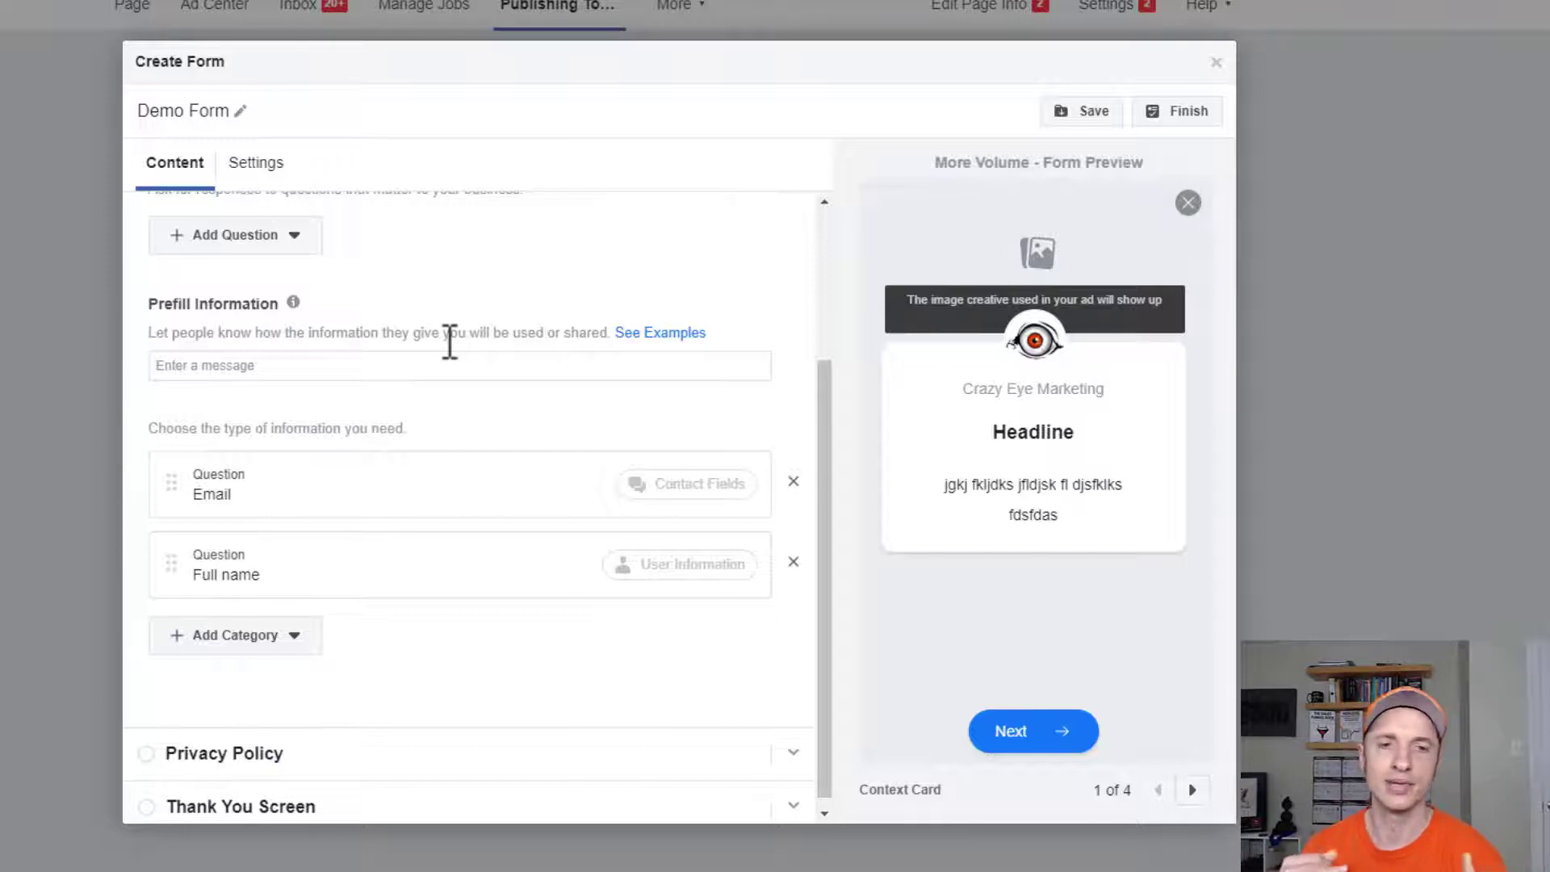
pyautogui.scroll(2, 433, 340)
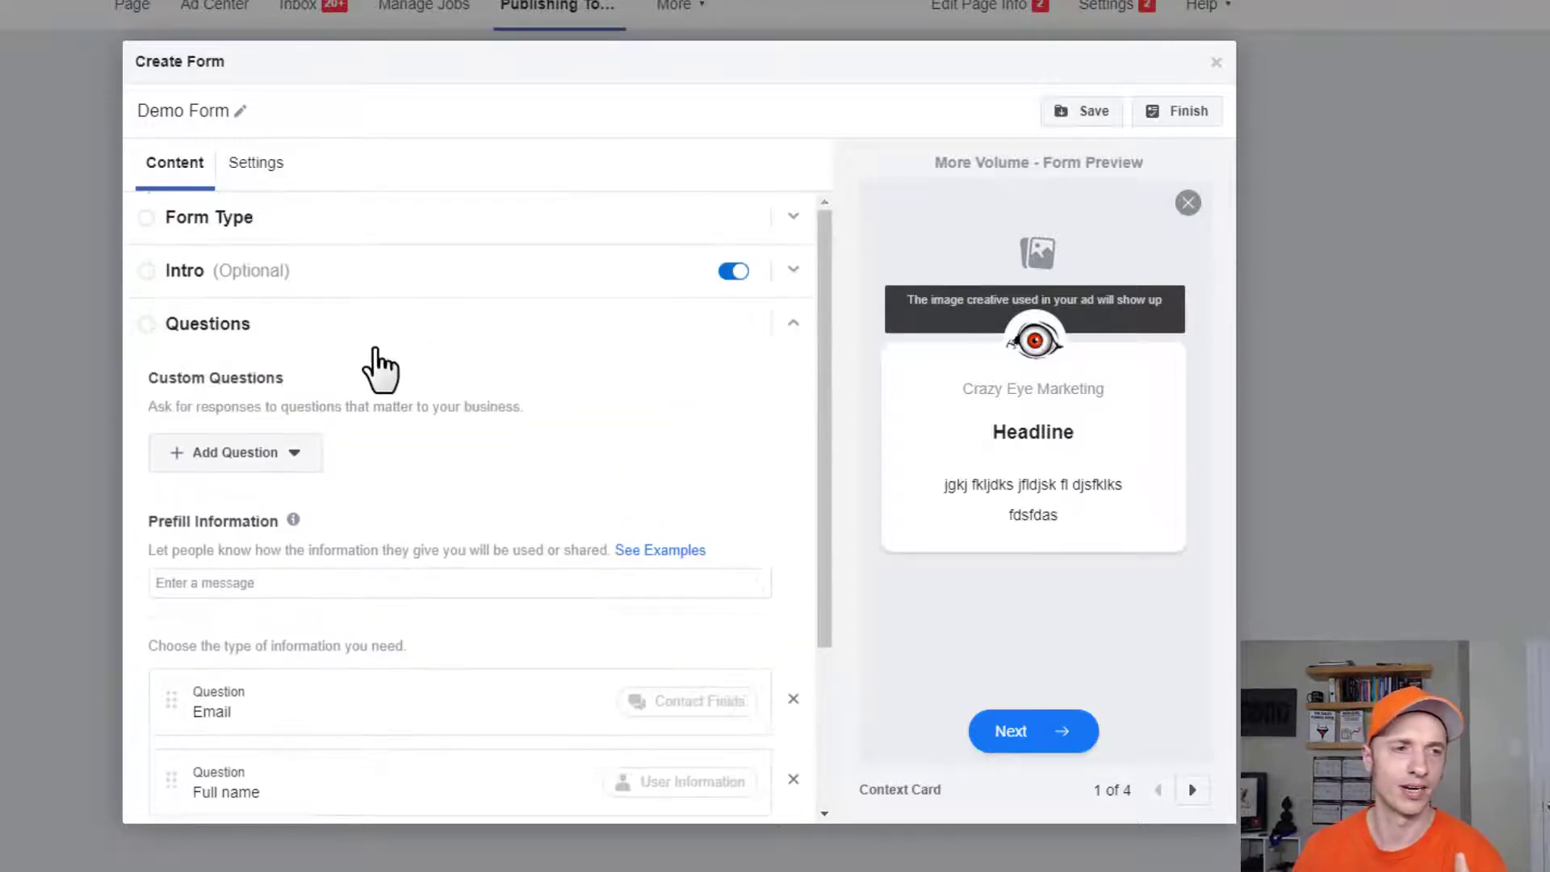
pyautogui.click(293, 226)
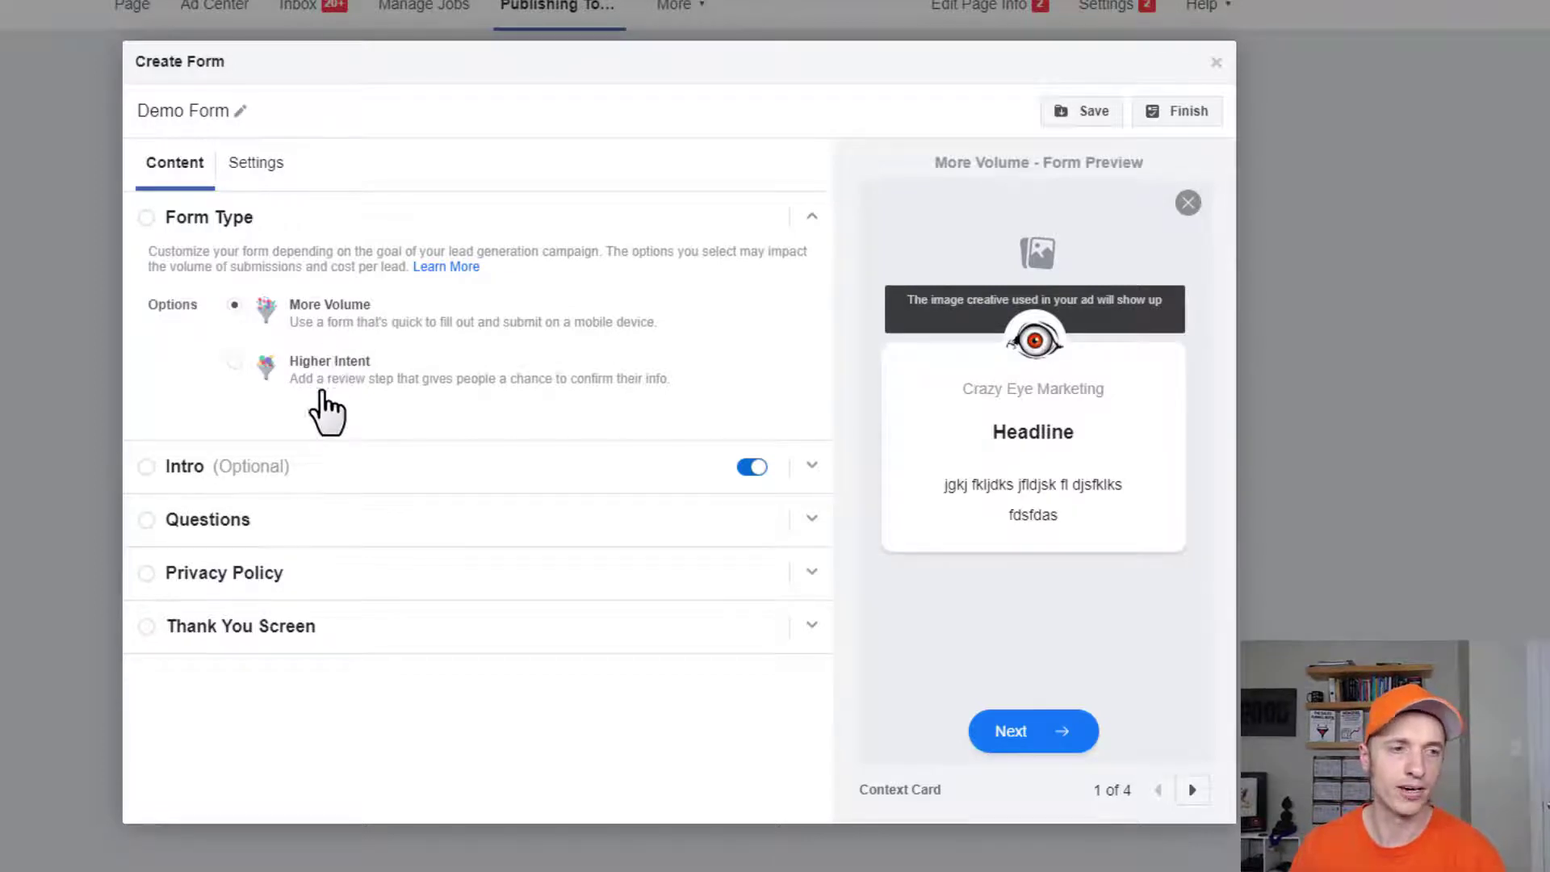
# Return to the Questions section and remove the Full name question from the prefill information
pyautogui.click(277, 520)
pyautogui.scroll(-3, 471, 509)
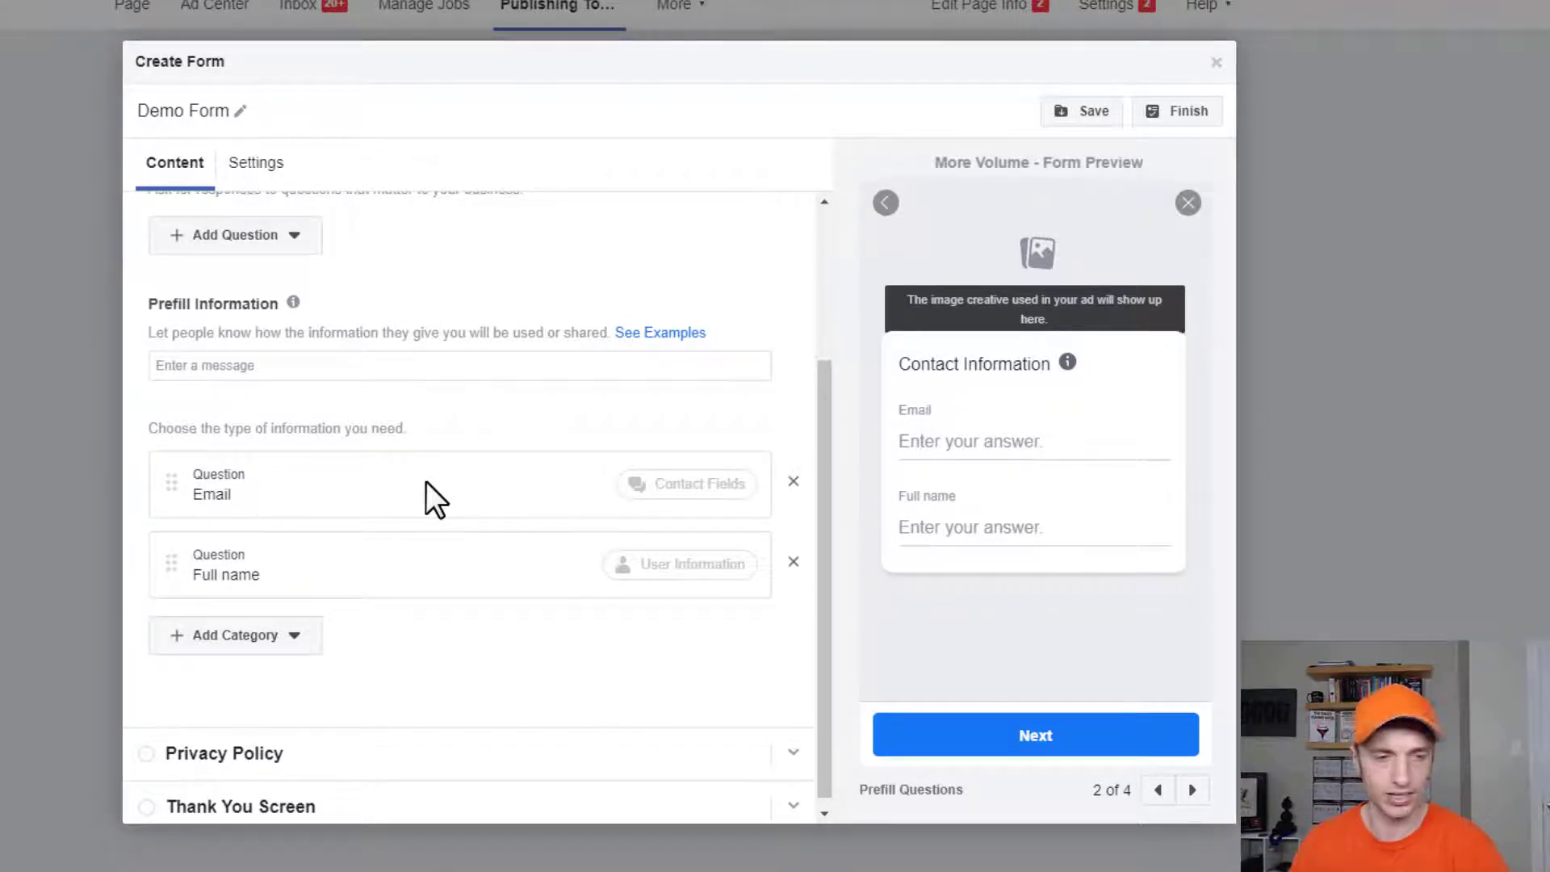
pyautogui.scroll(-1, 485, 485)
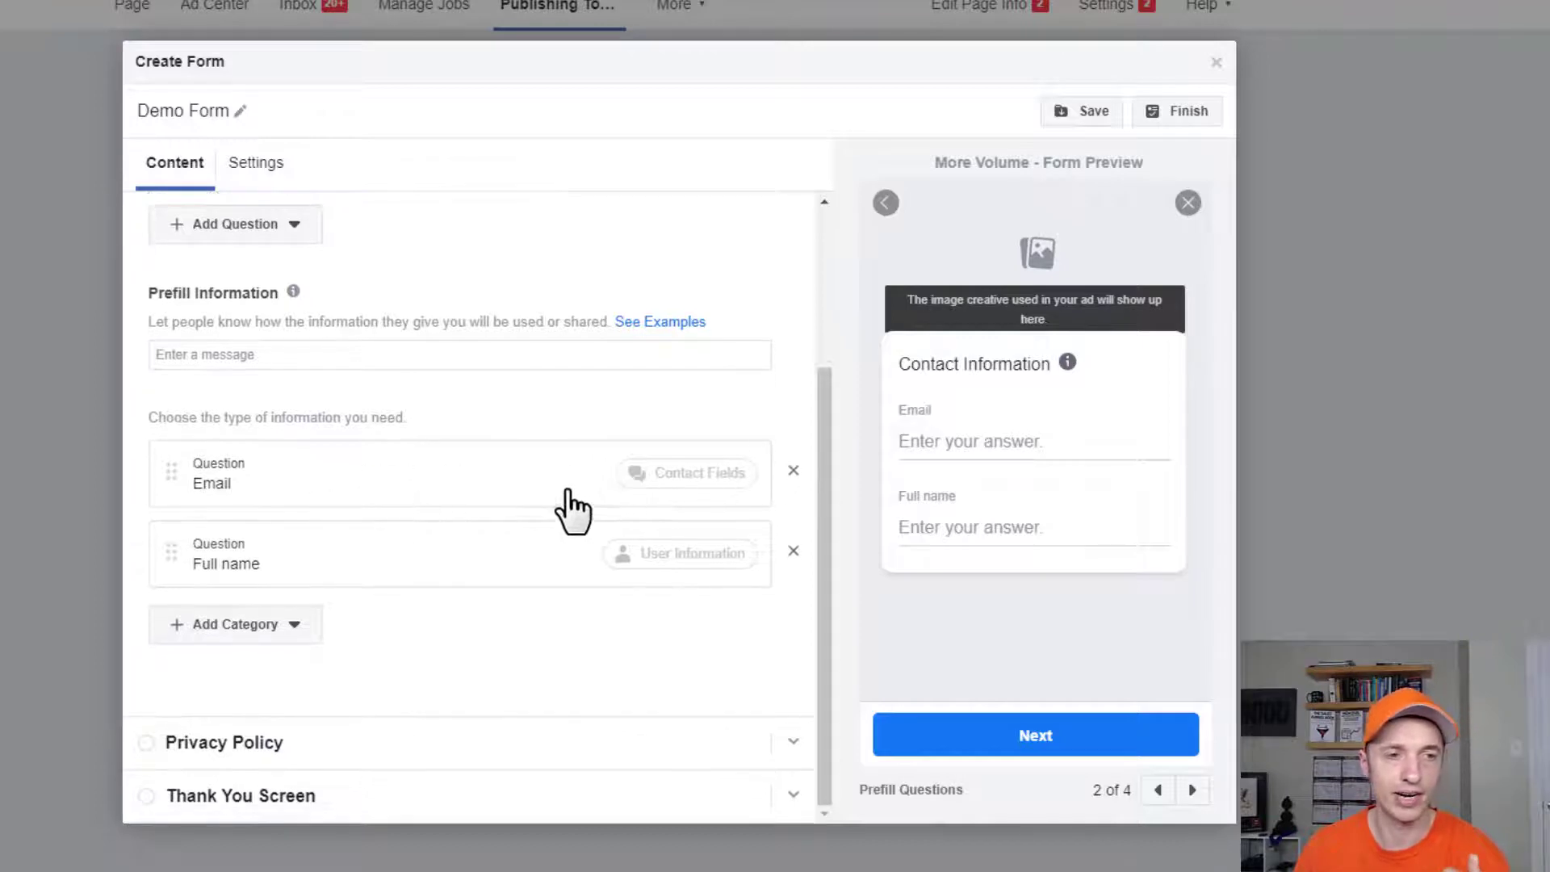
pyautogui.click(793, 553)
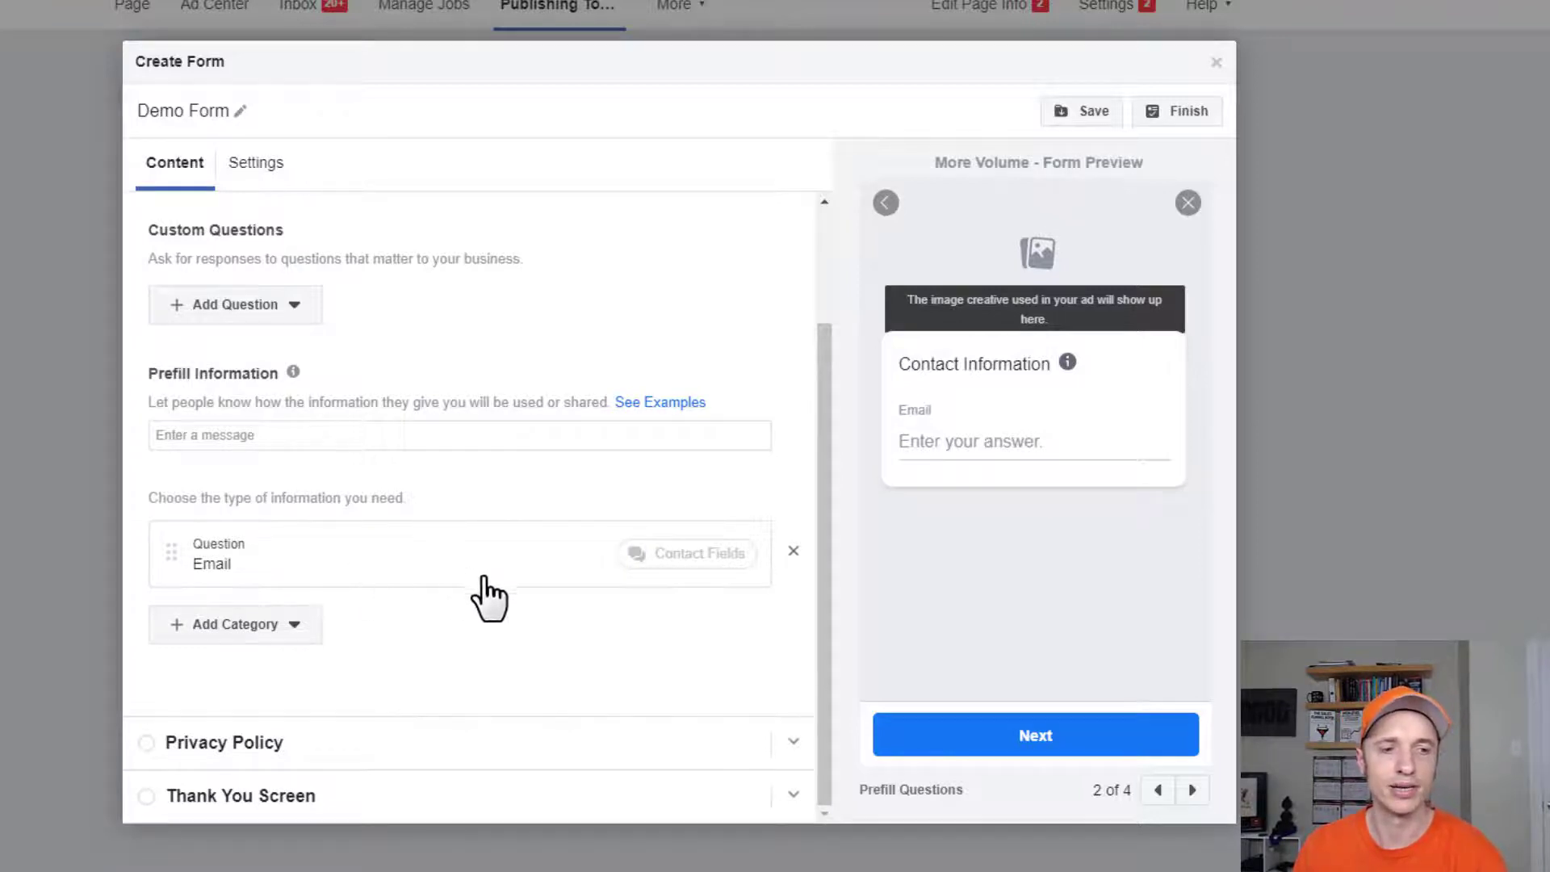
# Examine the prefill information categories: contact fields, user information, demographic questions, work information and national ID number
pyautogui.click(287, 625)
pyautogui.moveTo(371, 642)
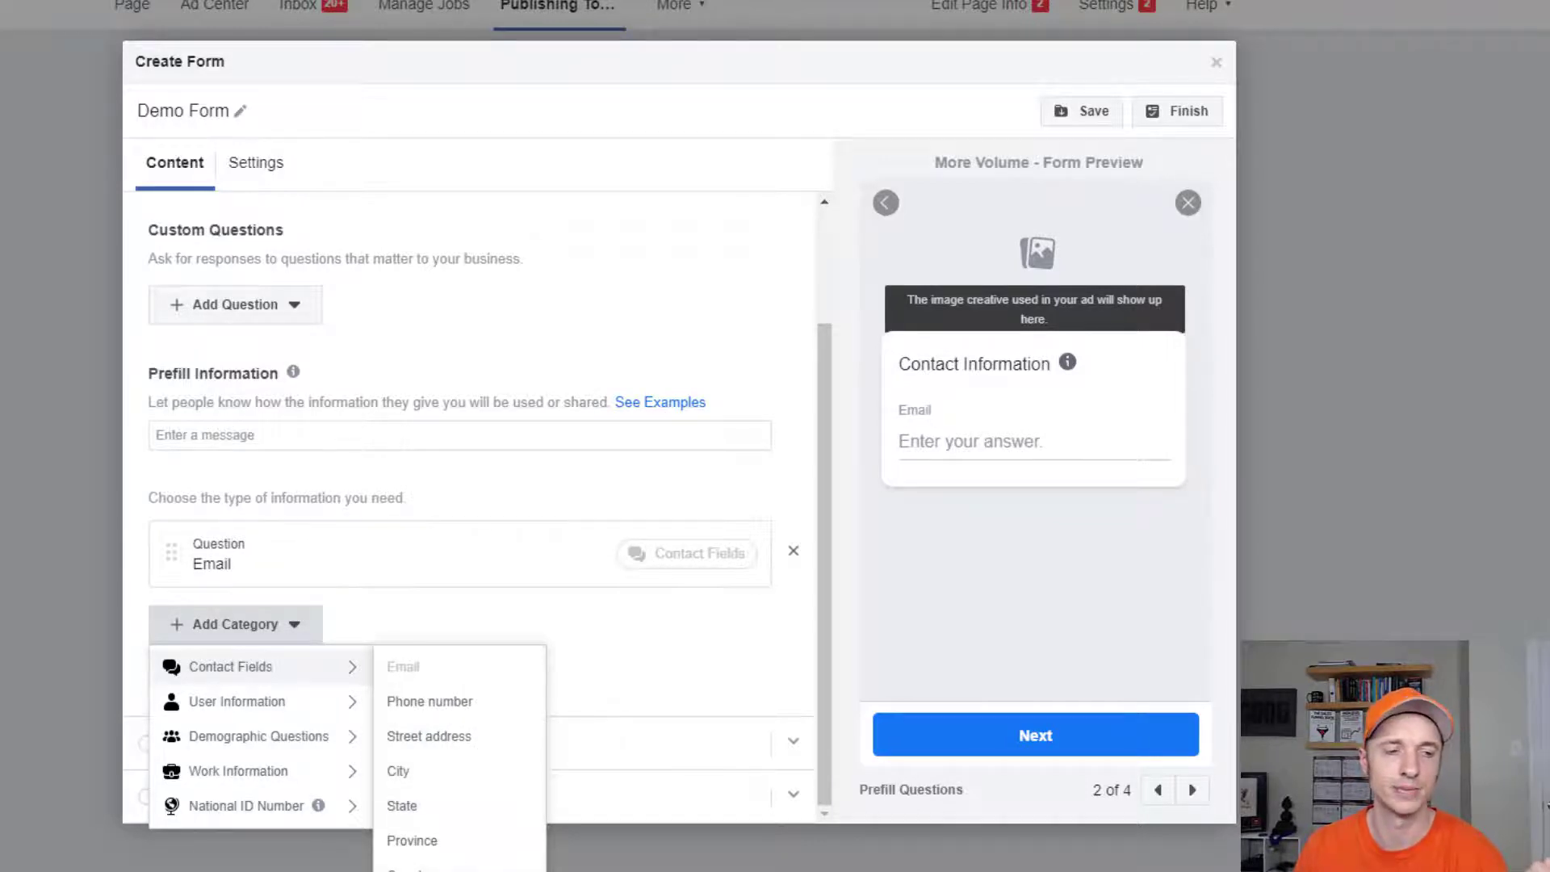
pyautogui.moveTo(299, 704)
pyautogui.moveTo(305, 739)
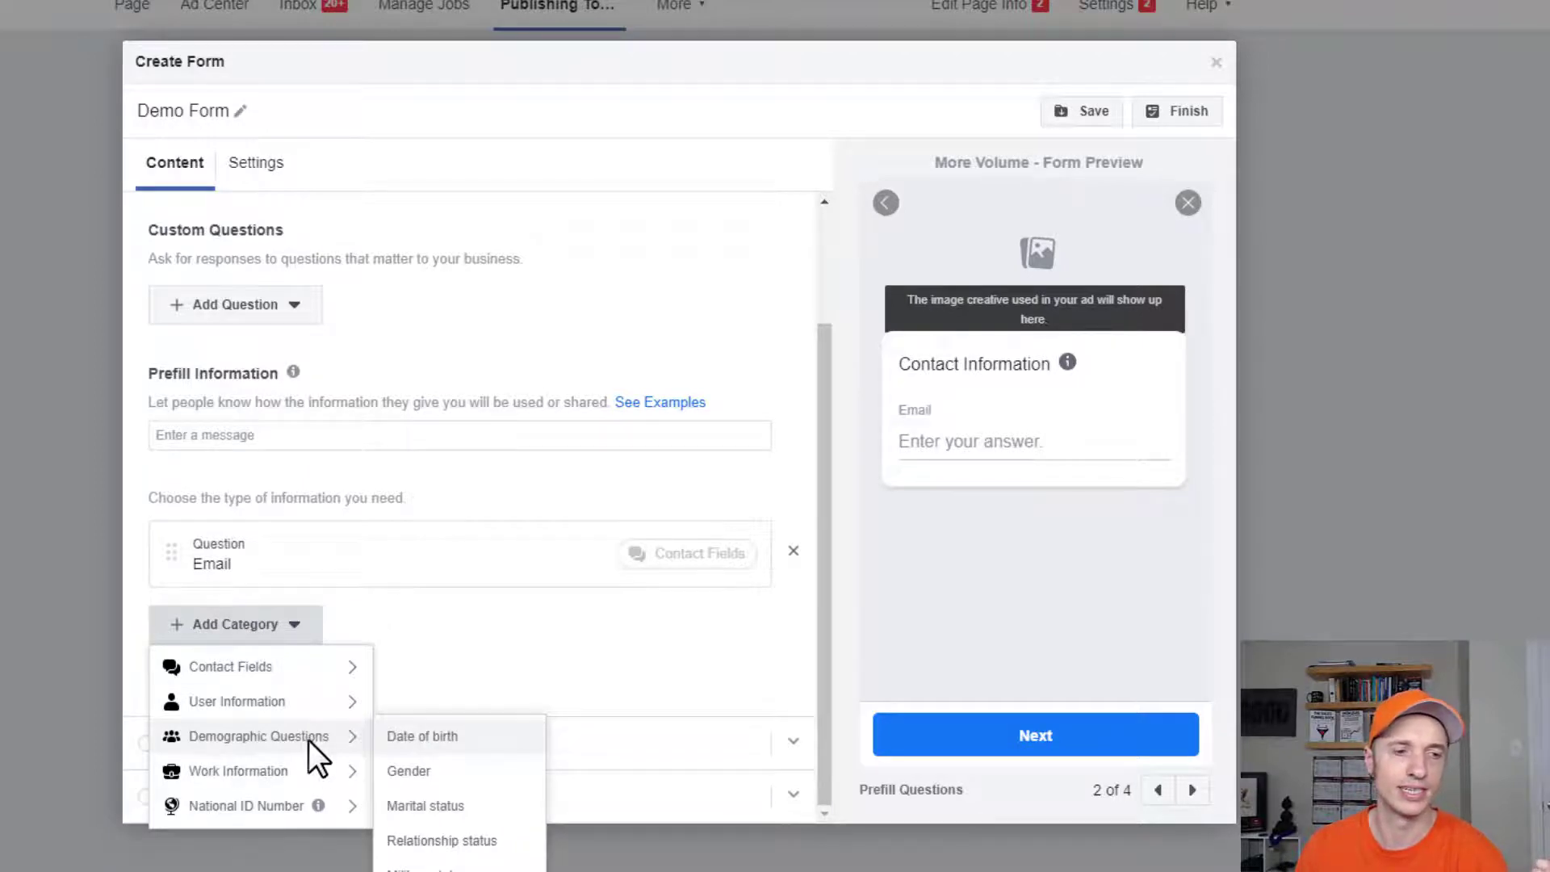
pyautogui.moveTo(306, 773)
pyautogui.moveTo(280, 818)
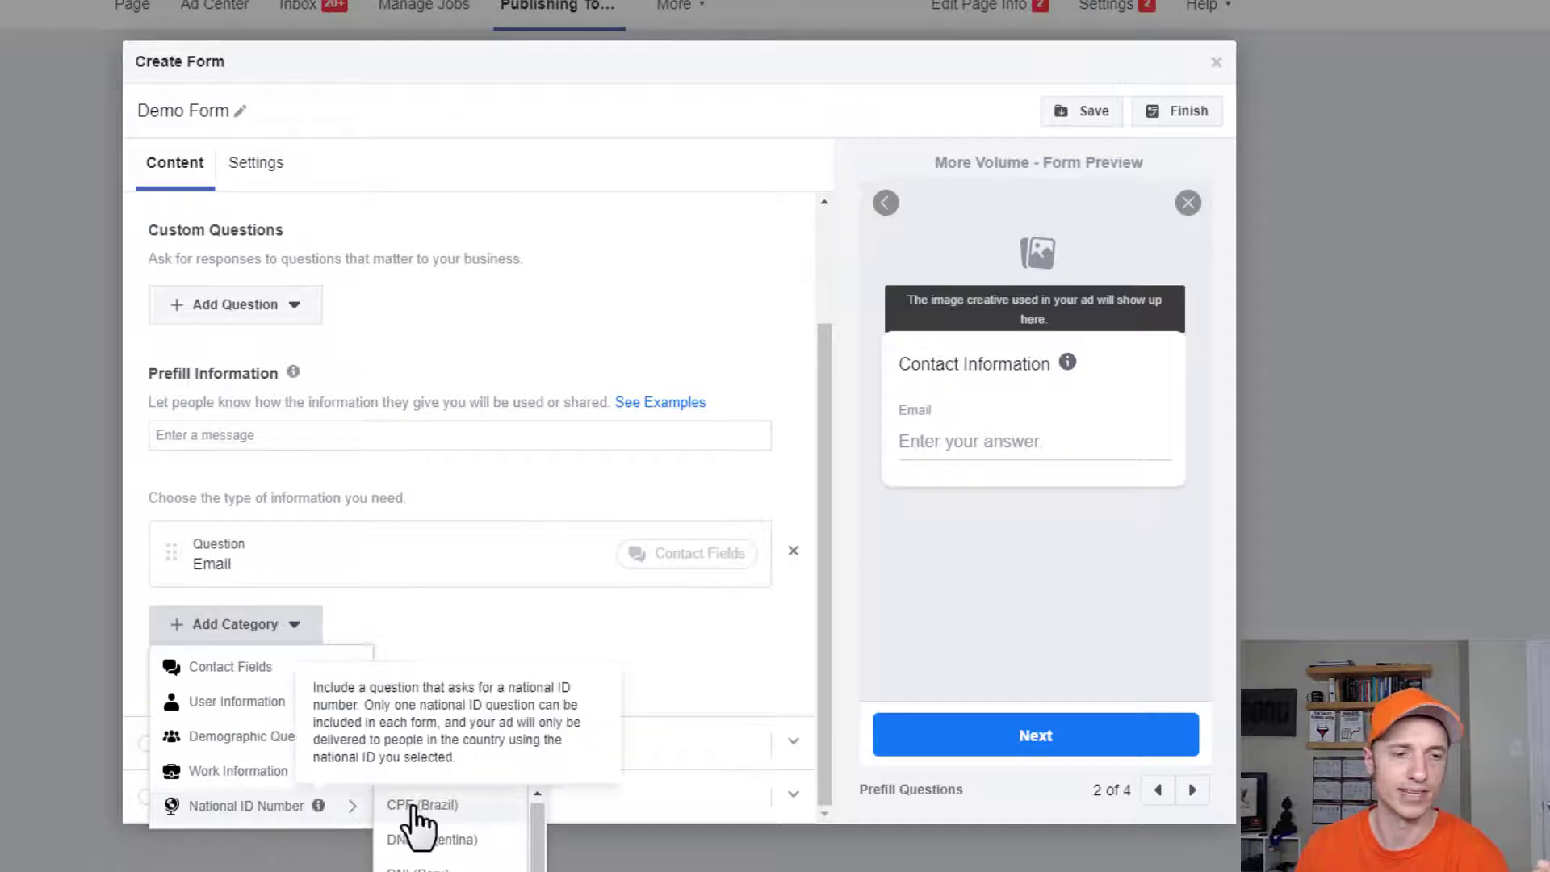
pyautogui.click(555, 652)
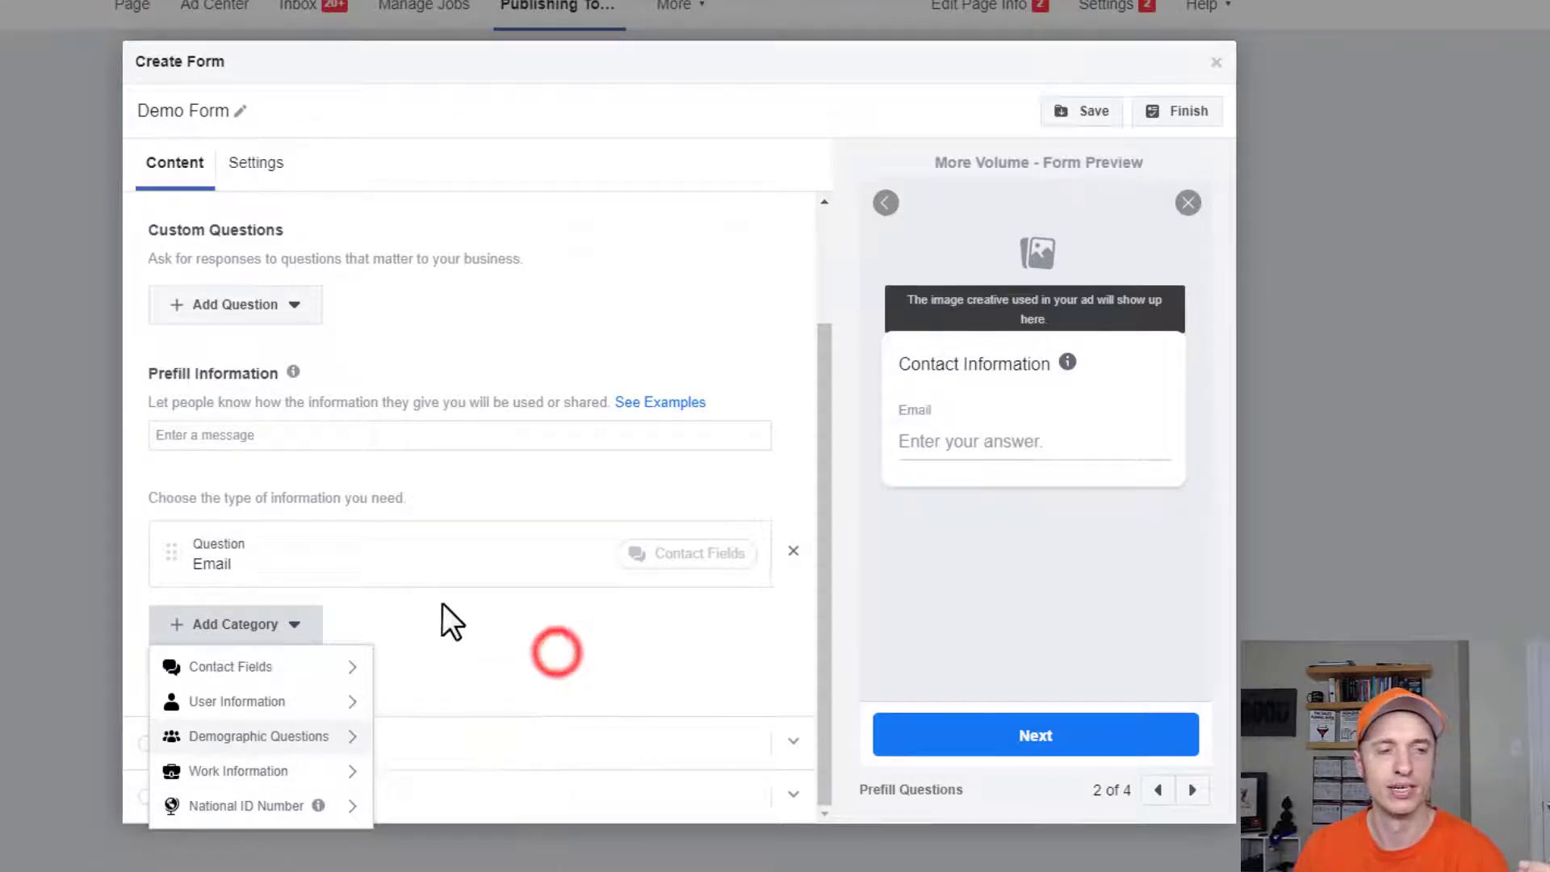
pyautogui.click(584, 622)
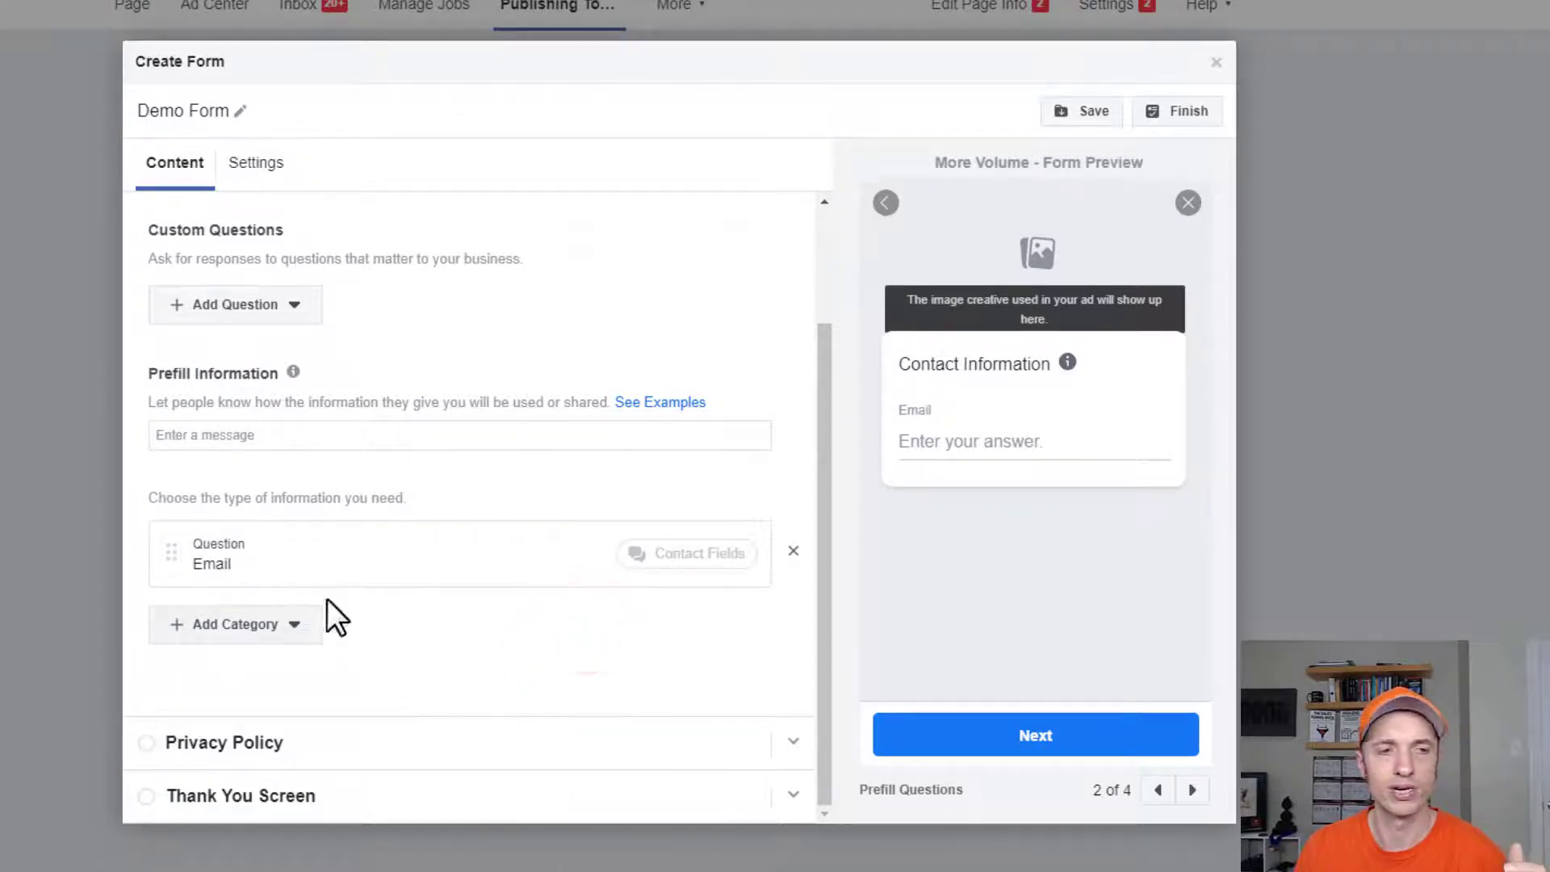
pyautogui.click(303, 743)
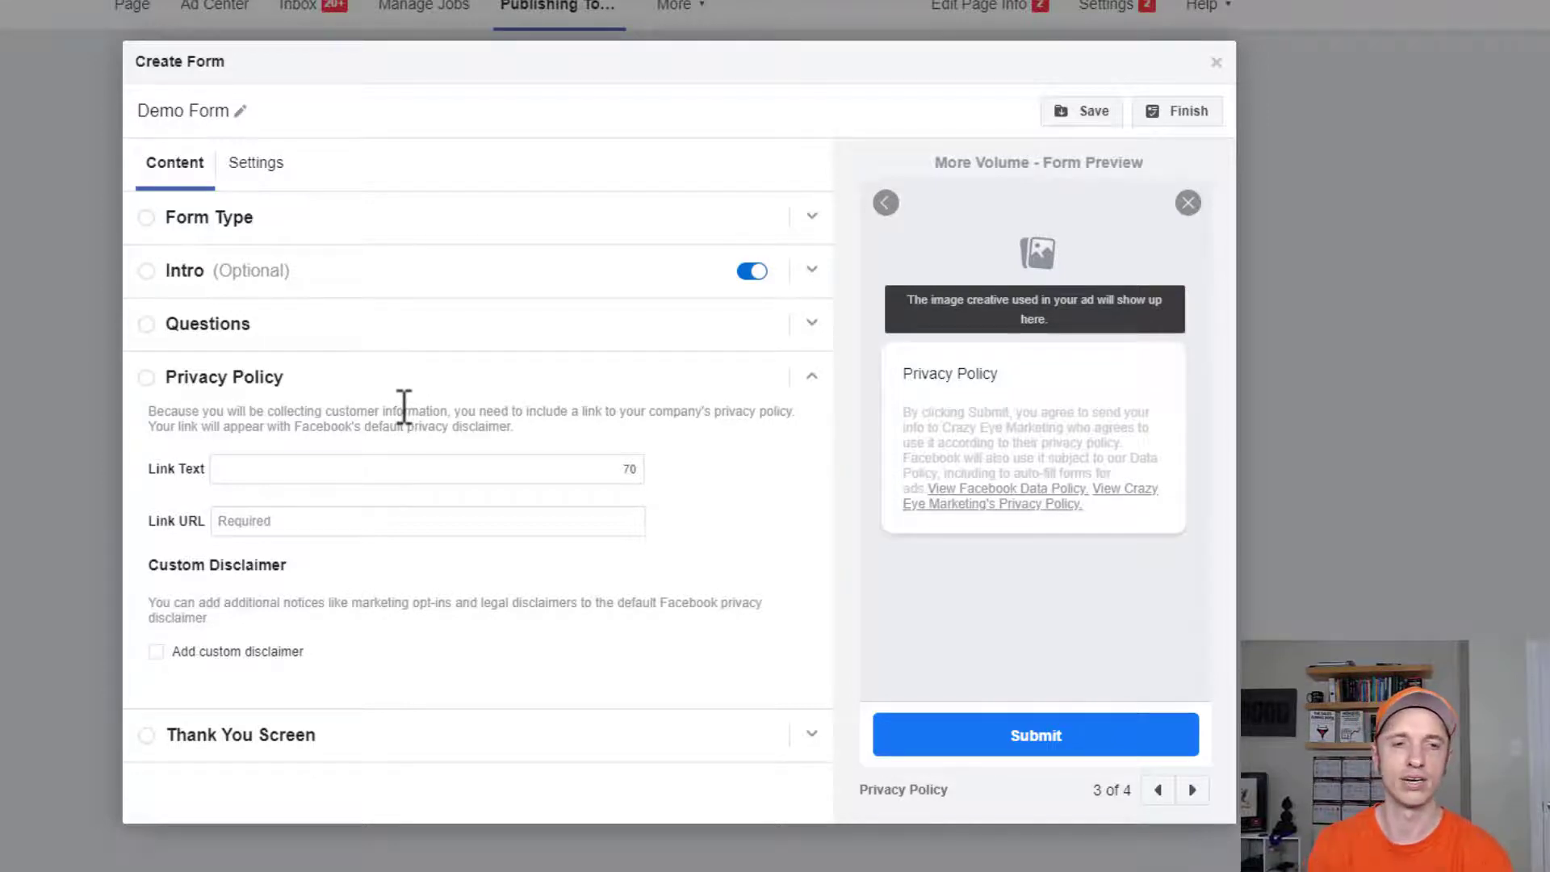
pyautogui.click(355, 475)
pyautogui.write('Privacy P')
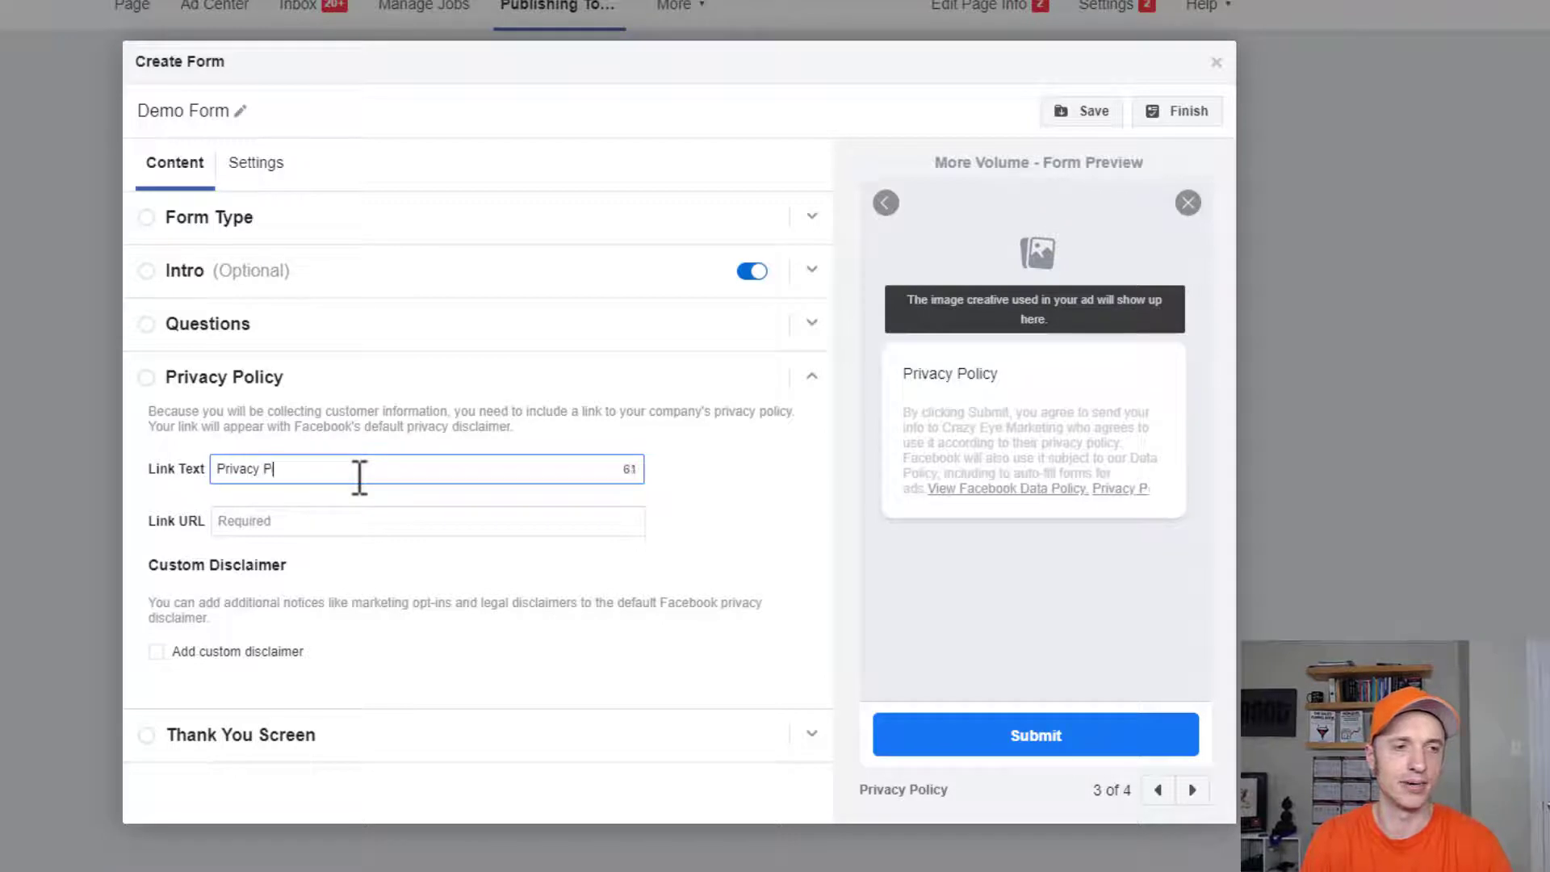
pyautogui.write('olicy')
pyautogui.click(296, 519)
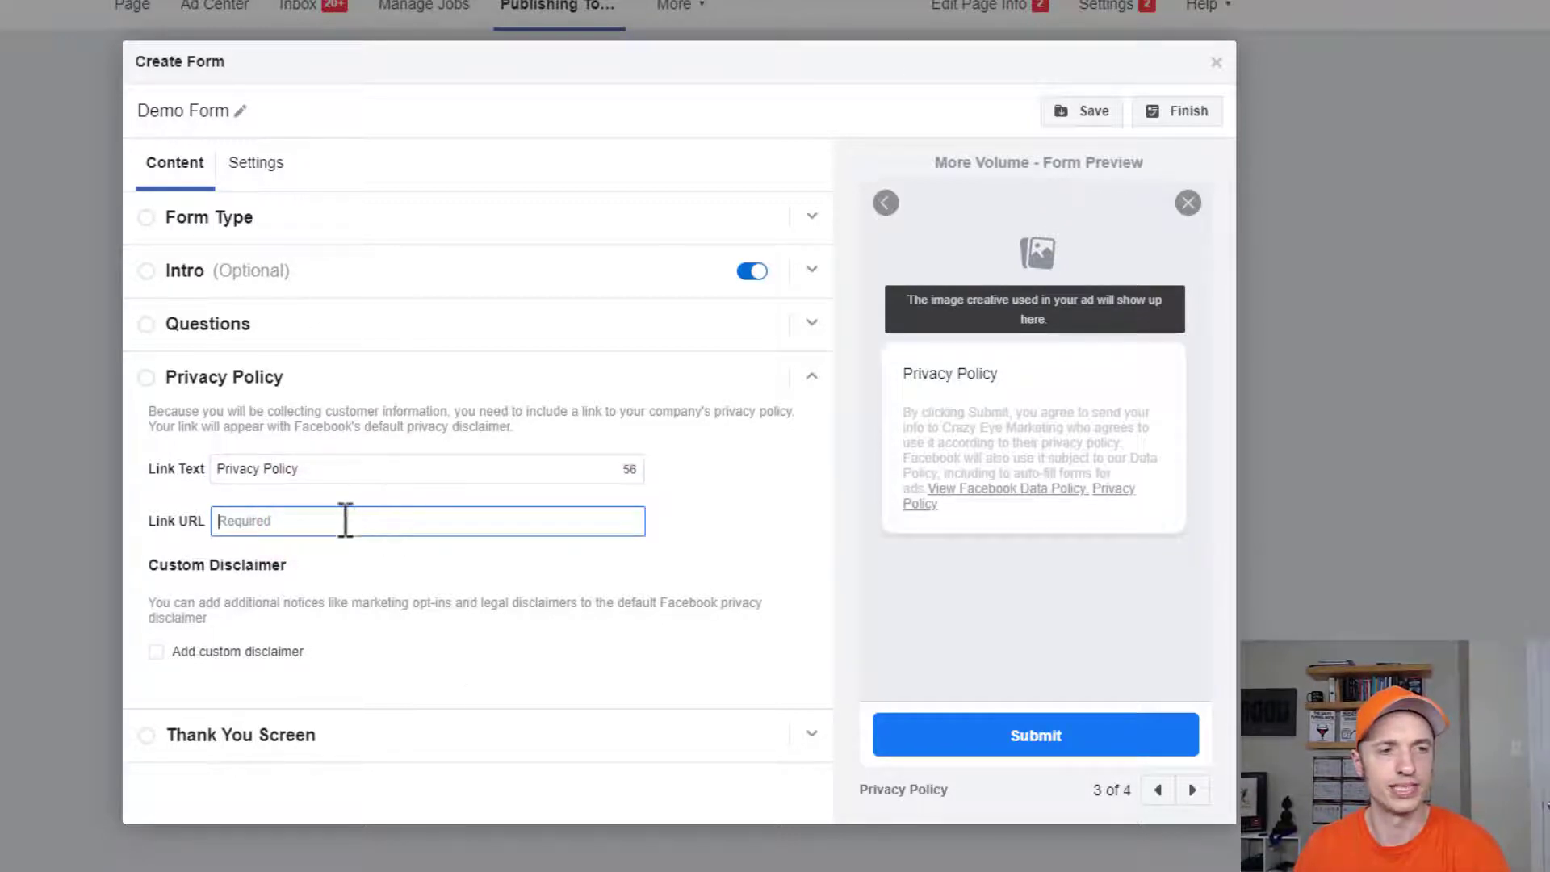
pyautogui.write('https://www.crazyeyemarketing.com/privacy-policy/')
pyautogui.click(202, 576)
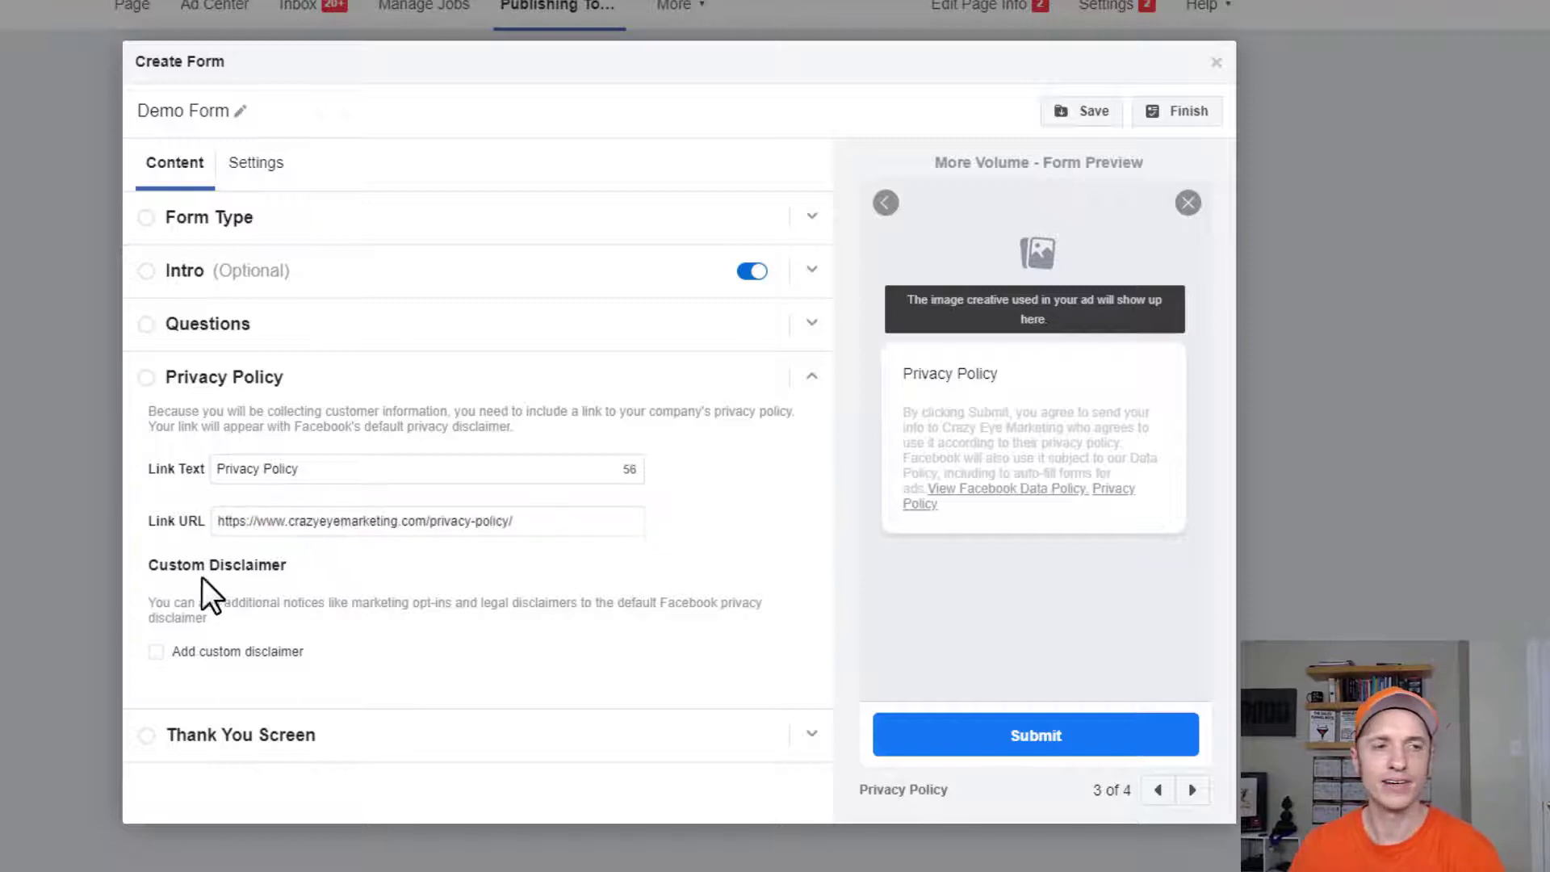
pyautogui.moveTo(154, 566); pyautogui.dragTo(414, 573)
pyautogui.click(414, 573)
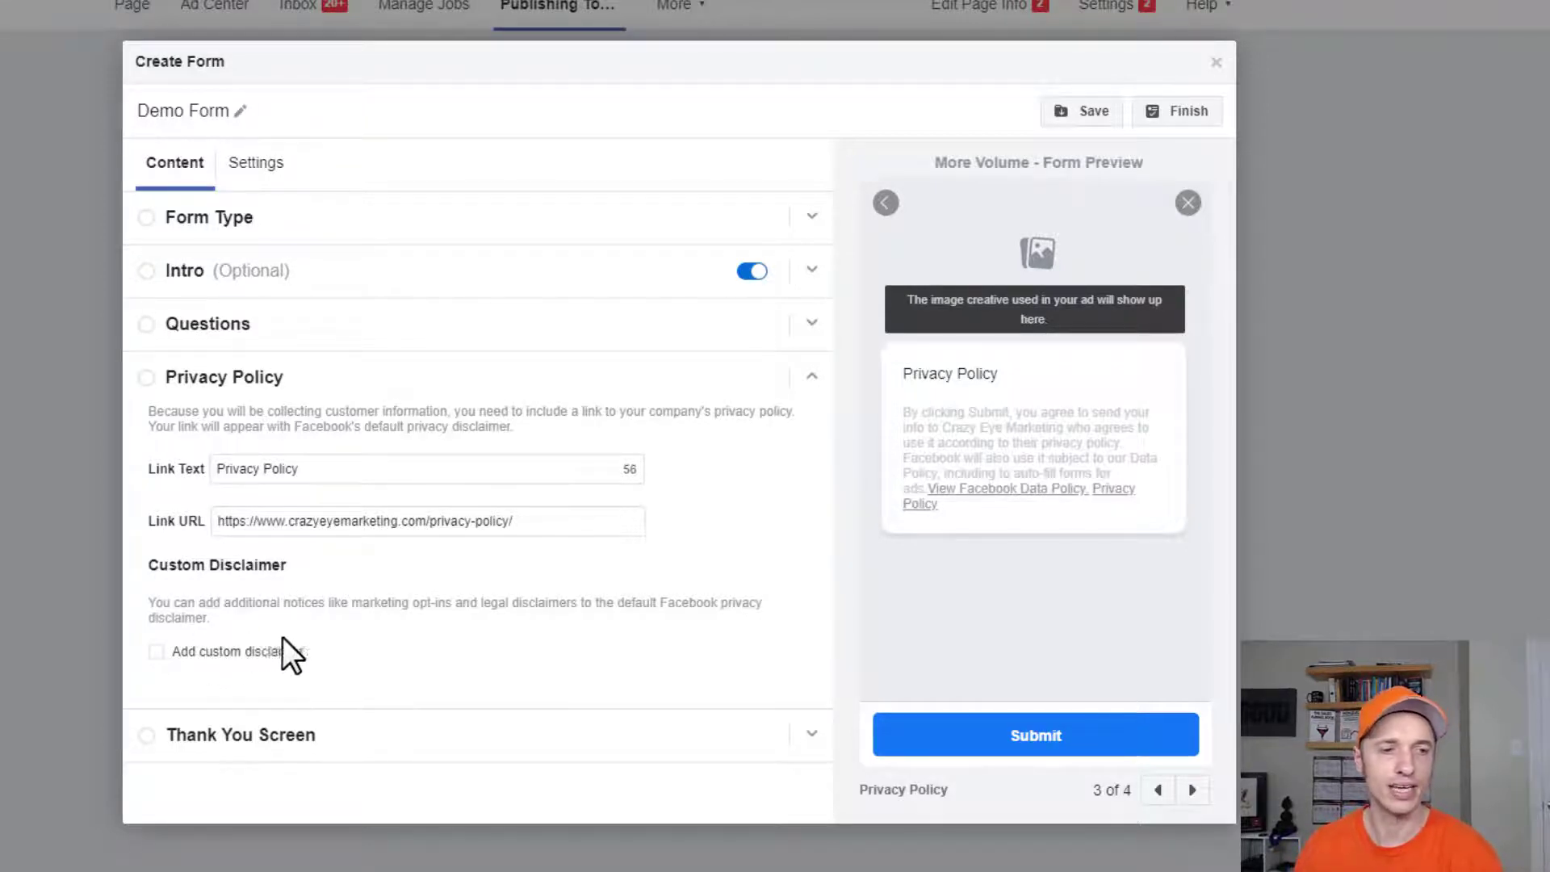
# Open the Thank You Screen section and review its default headline and description
pyautogui.click(262, 737)
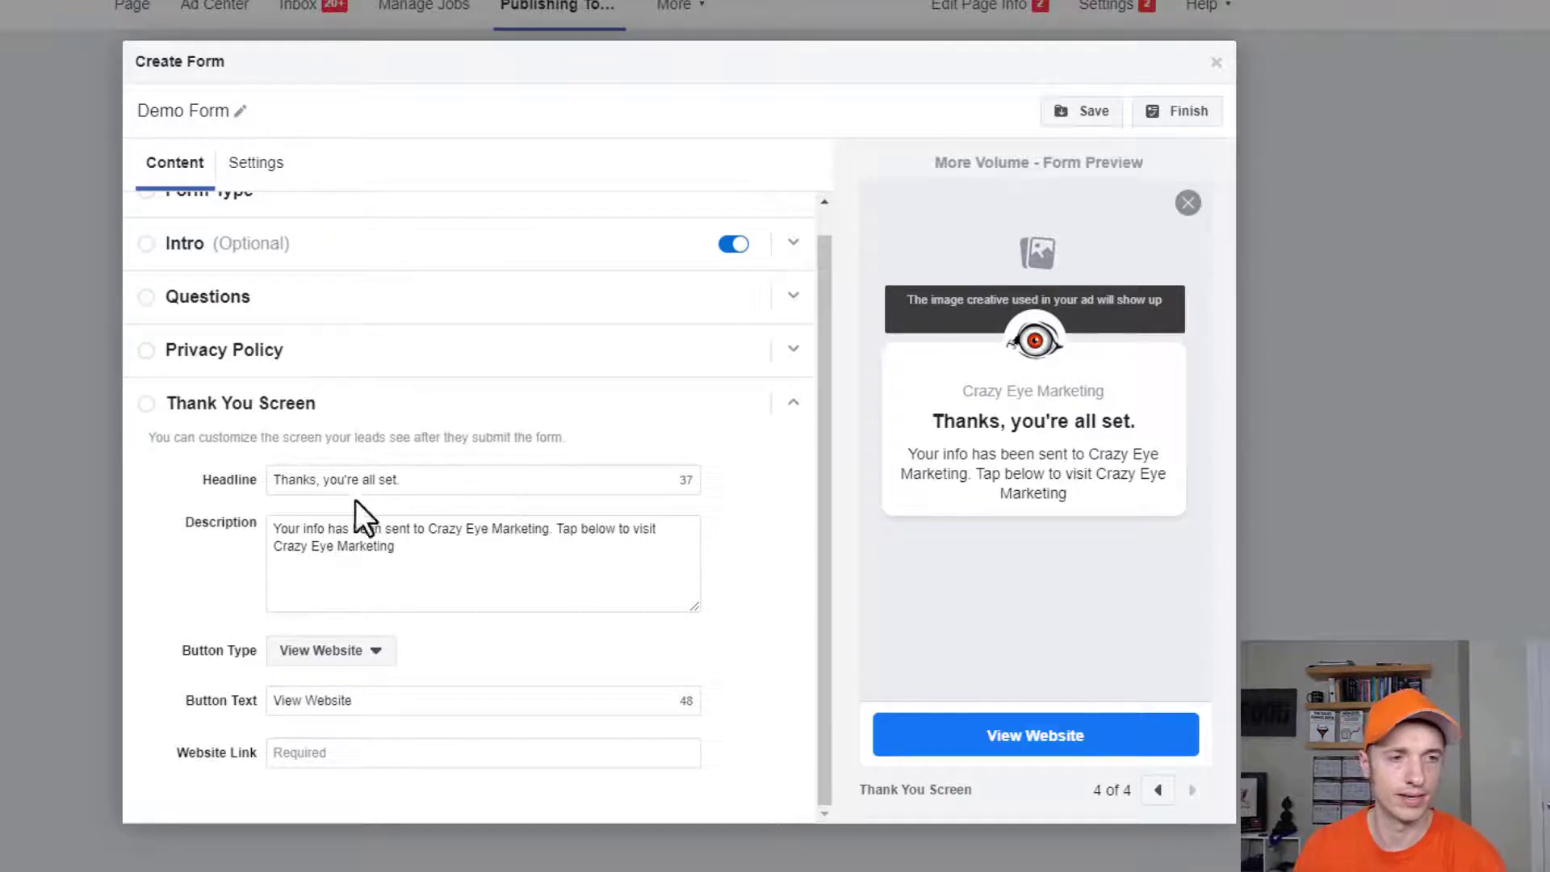
pyautogui.moveTo(427, 549); pyautogui.dragTo(238, 530)
pyautogui.click(576, 563)
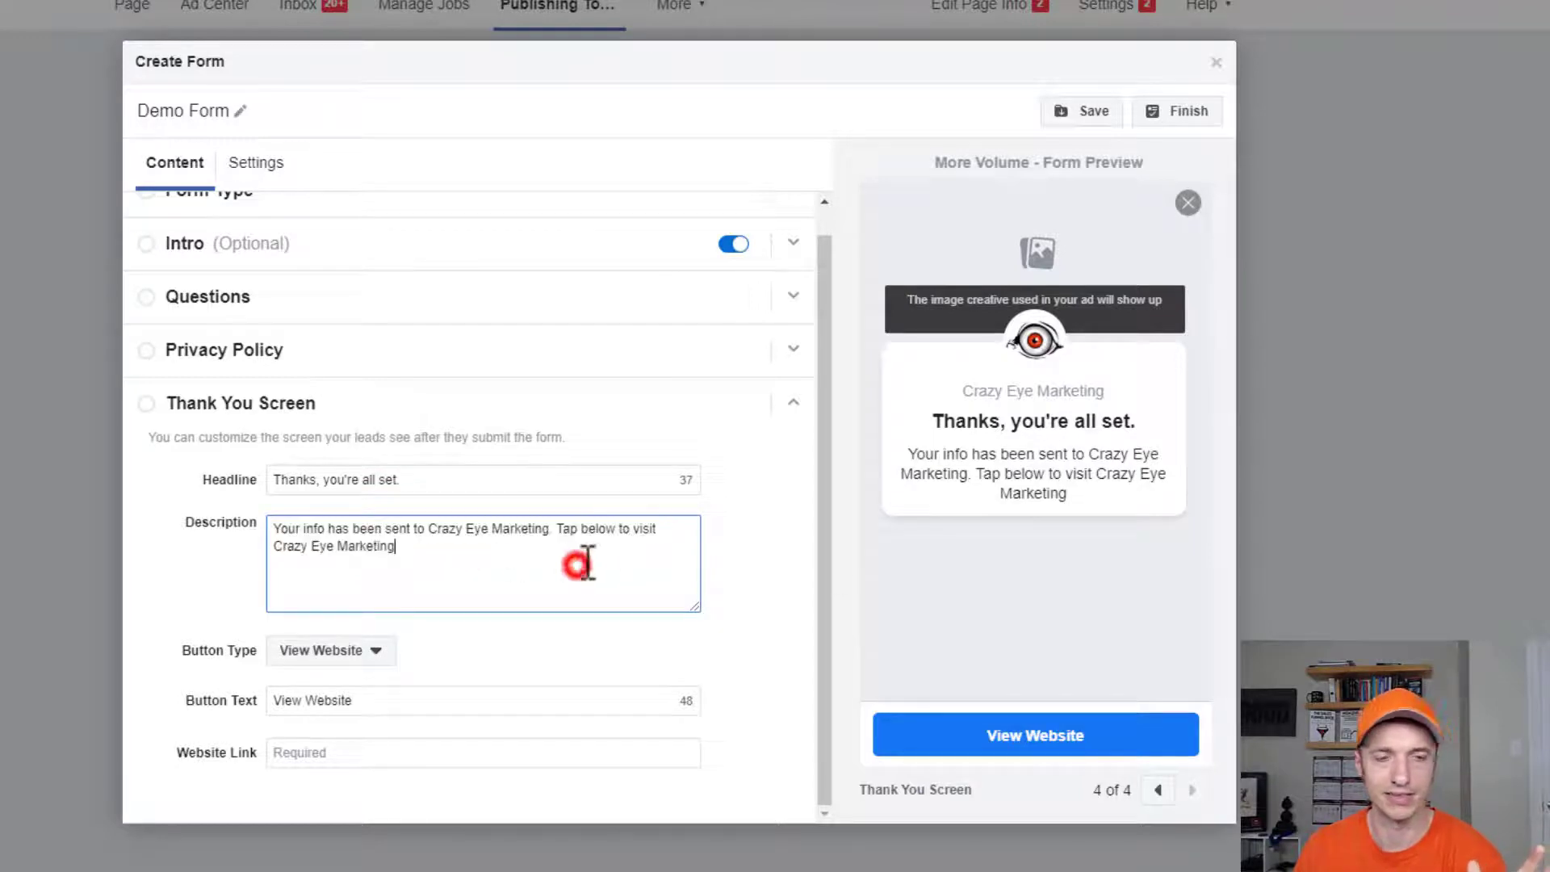
# Switch the thank you screen's button type to Download and back to View Website
pyautogui.click(372, 650)
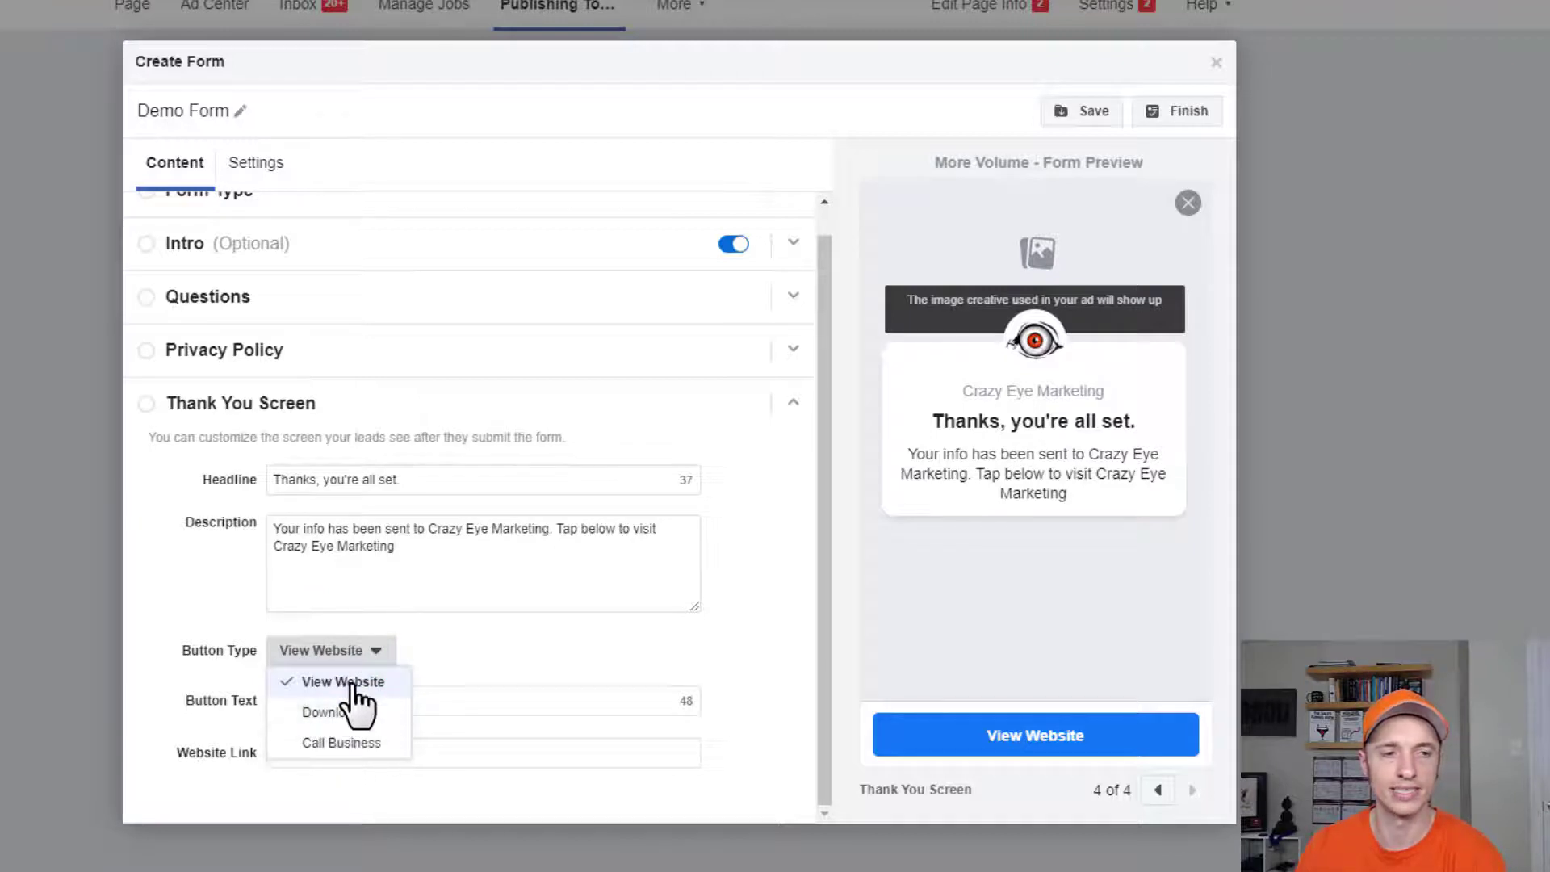
pyautogui.click(347, 715)
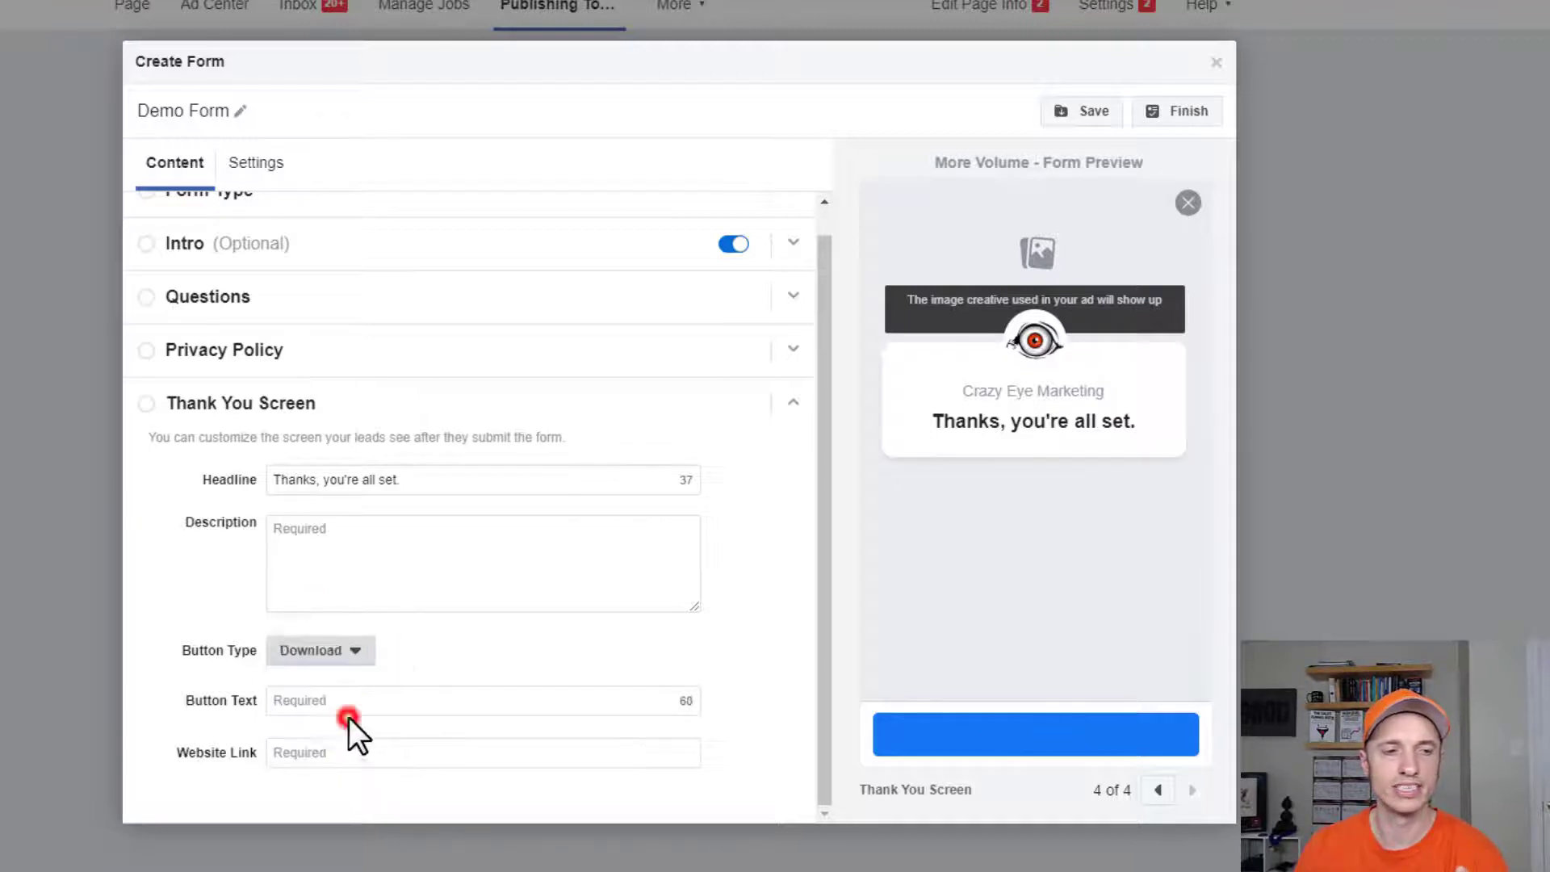
pyautogui.click(352, 650)
pyautogui.click(367, 679)
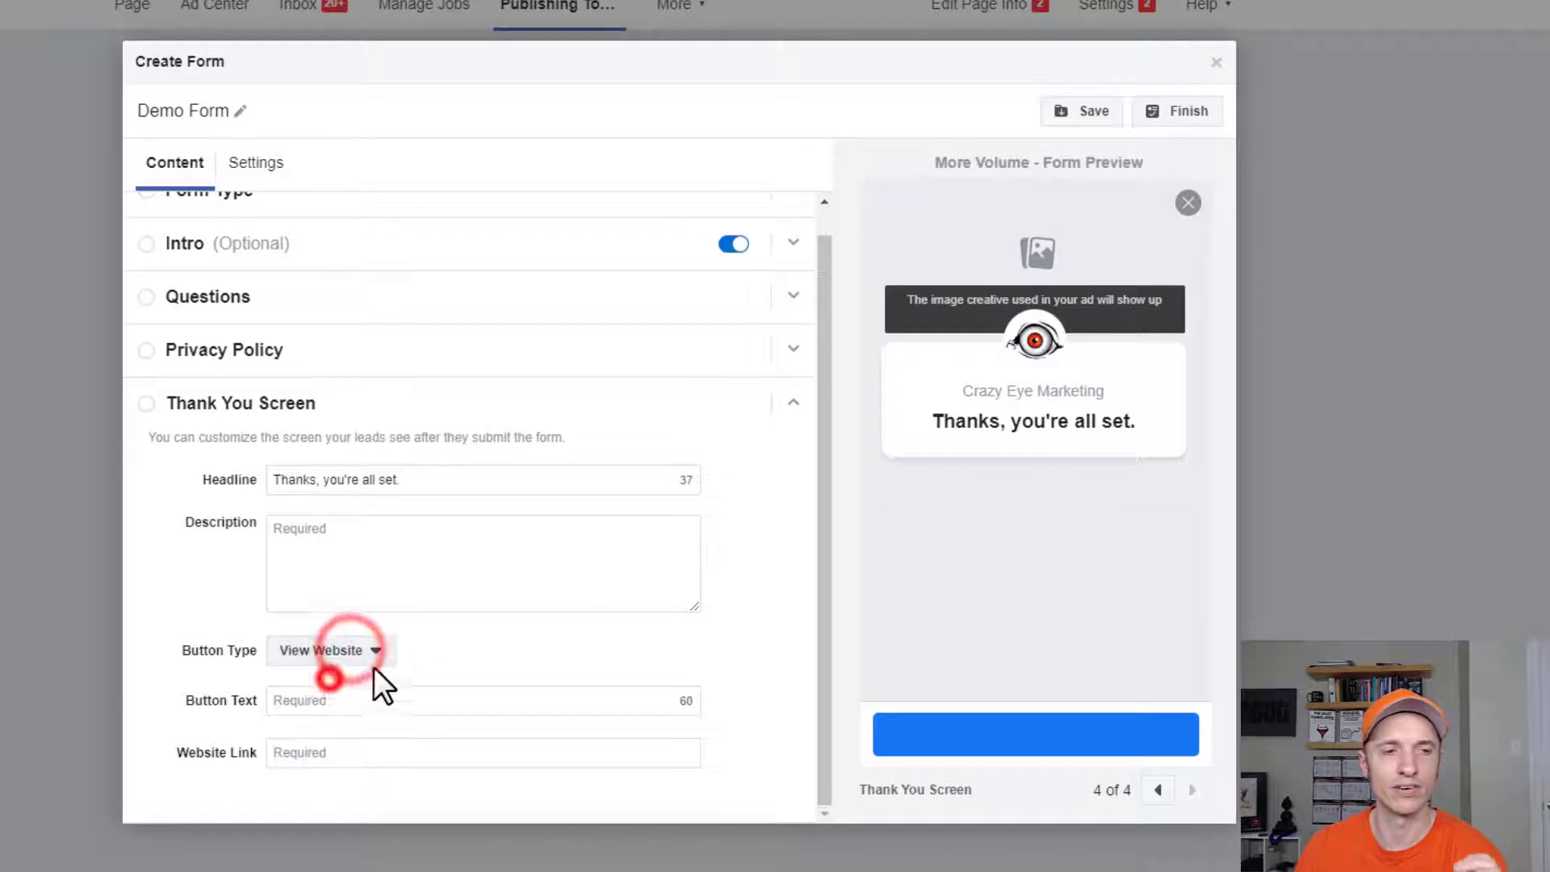
# Fill the thank you screen's description with the placeholder "FJkljdfkl jfjdks jflks" and set the button text to "DOWNLOAD REPORT"
pyautogui.click(446, 572)
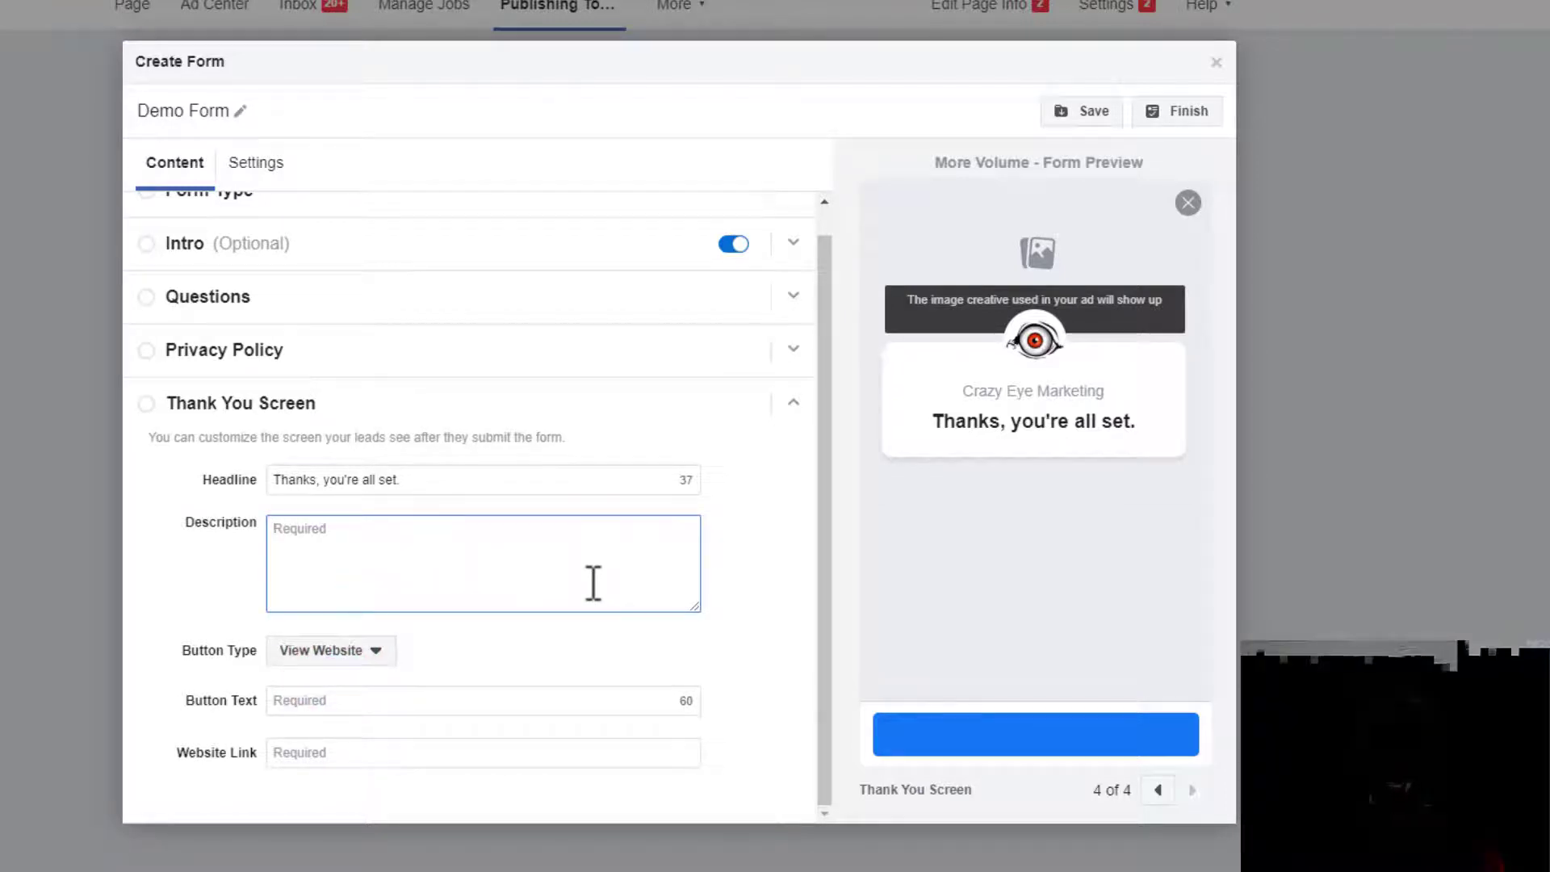
pyautogui.write('FJkljdfkl jfjdks jflks')
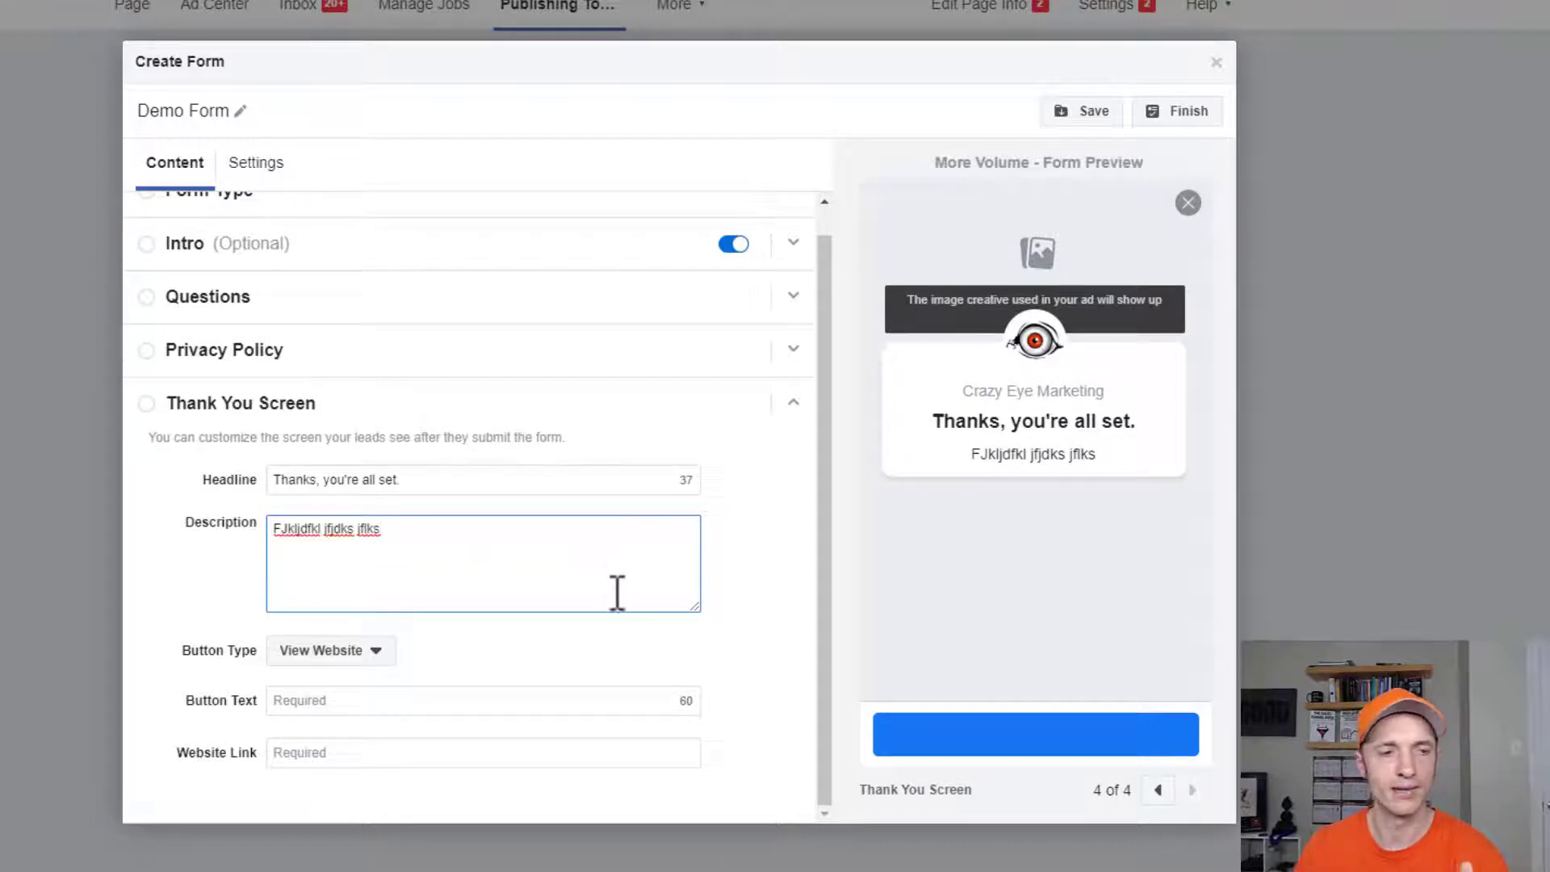
pyautogui.click(379, 697)
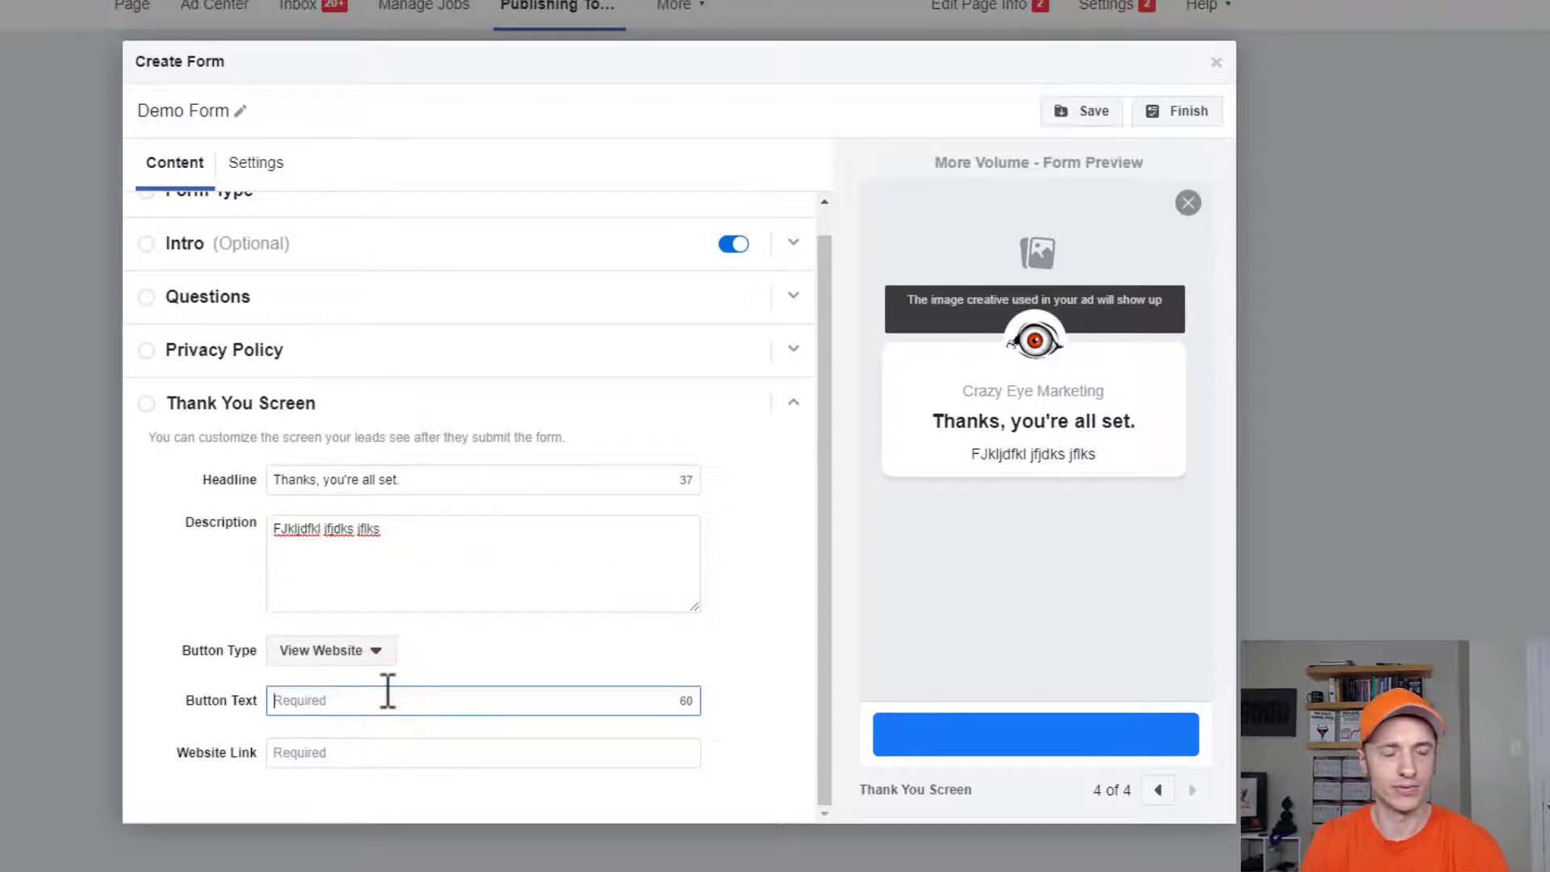
pyautogui.write('DOWN')
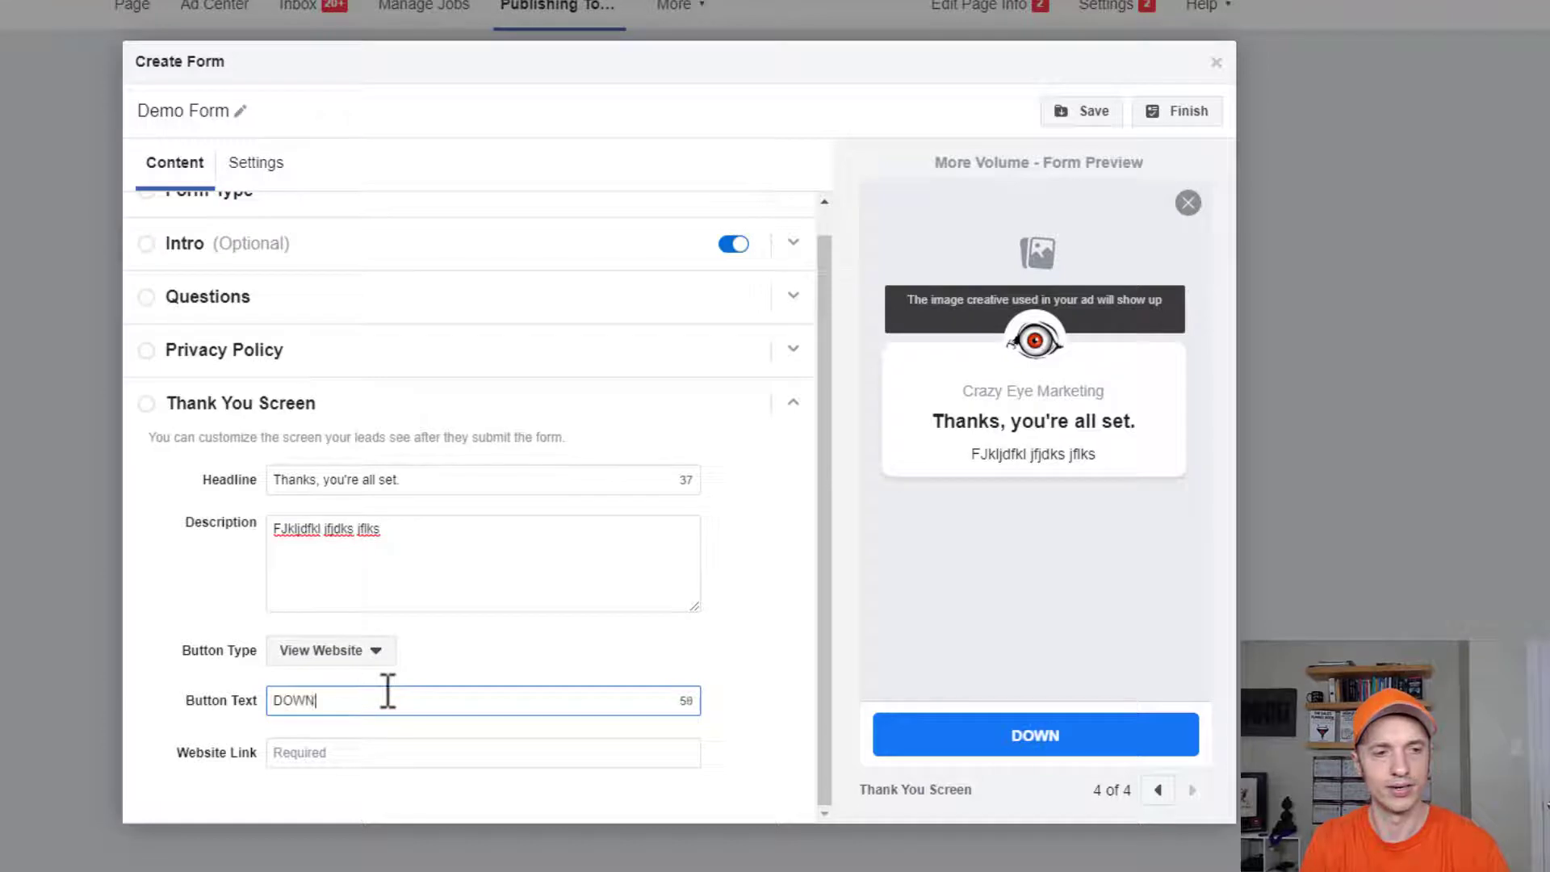
pyautogui.write('LOAD REPORT')
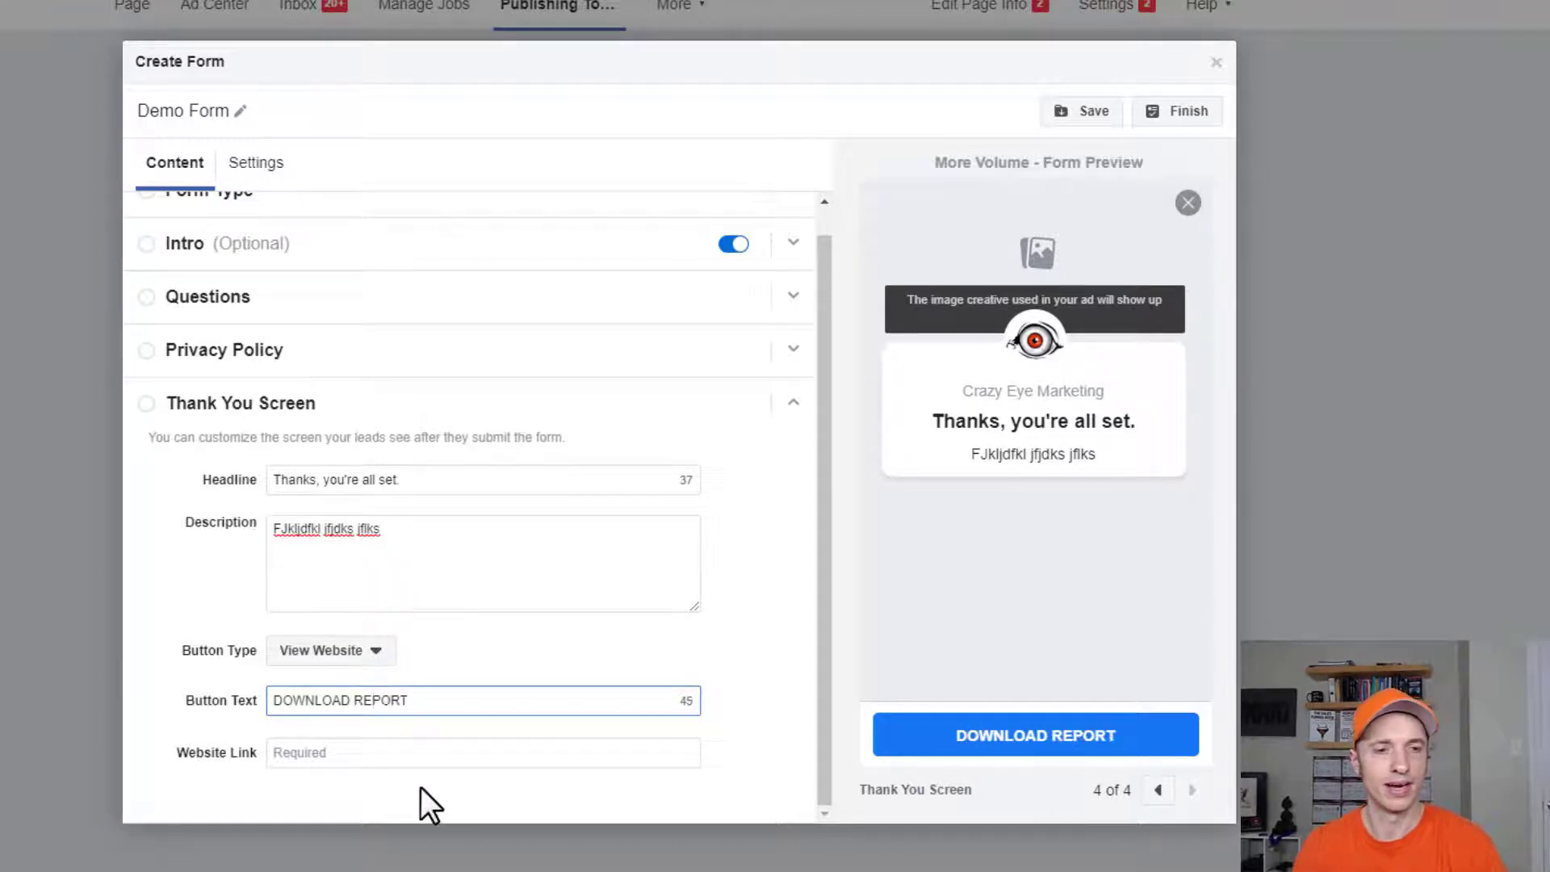
pyautogui.click(440, 747)
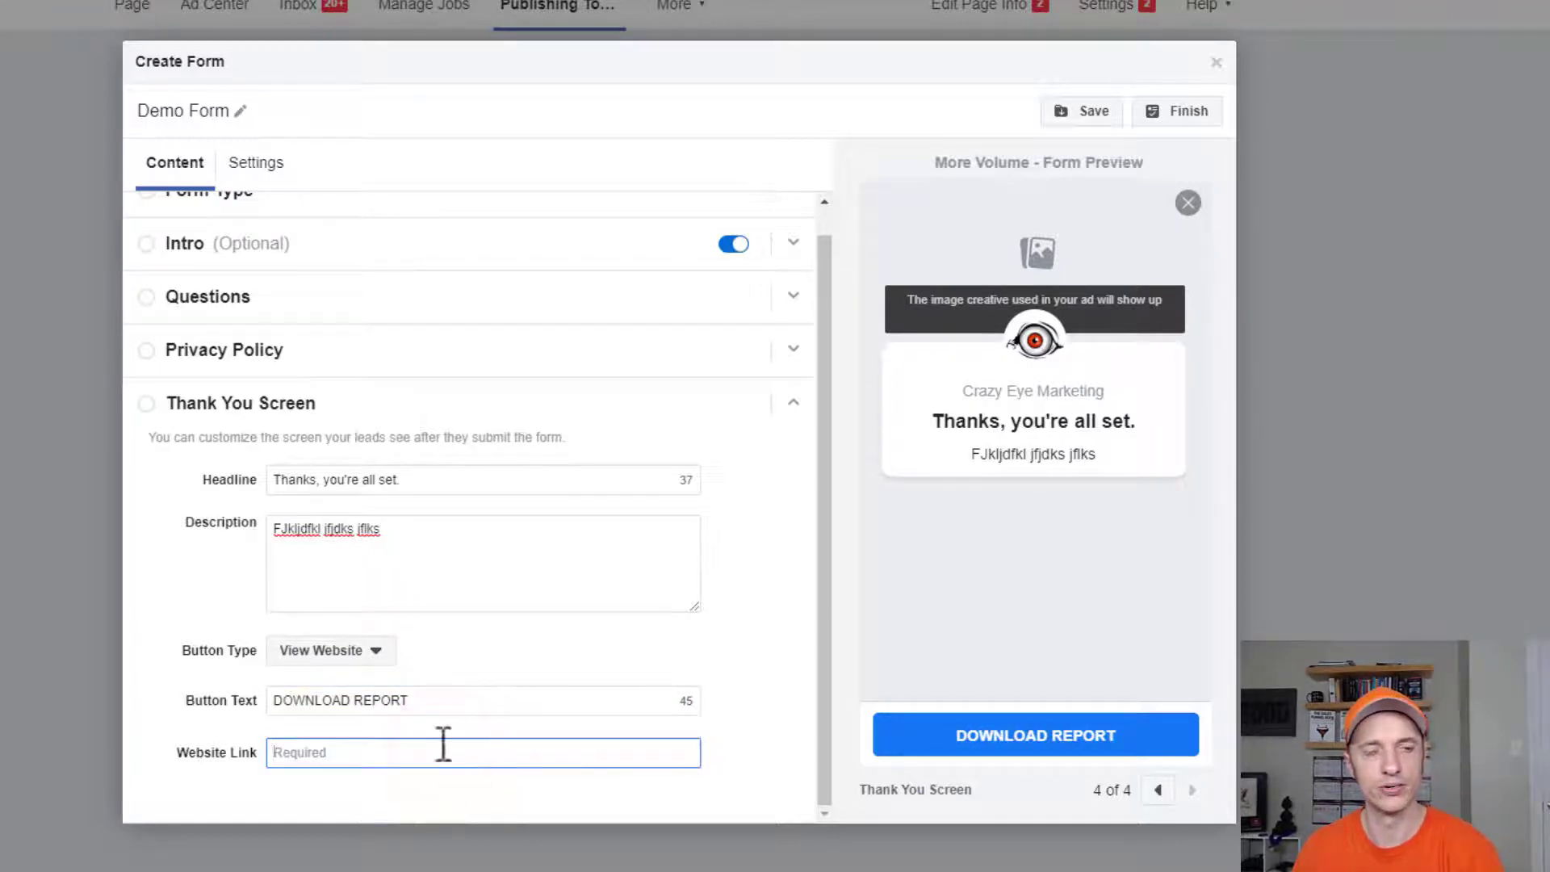
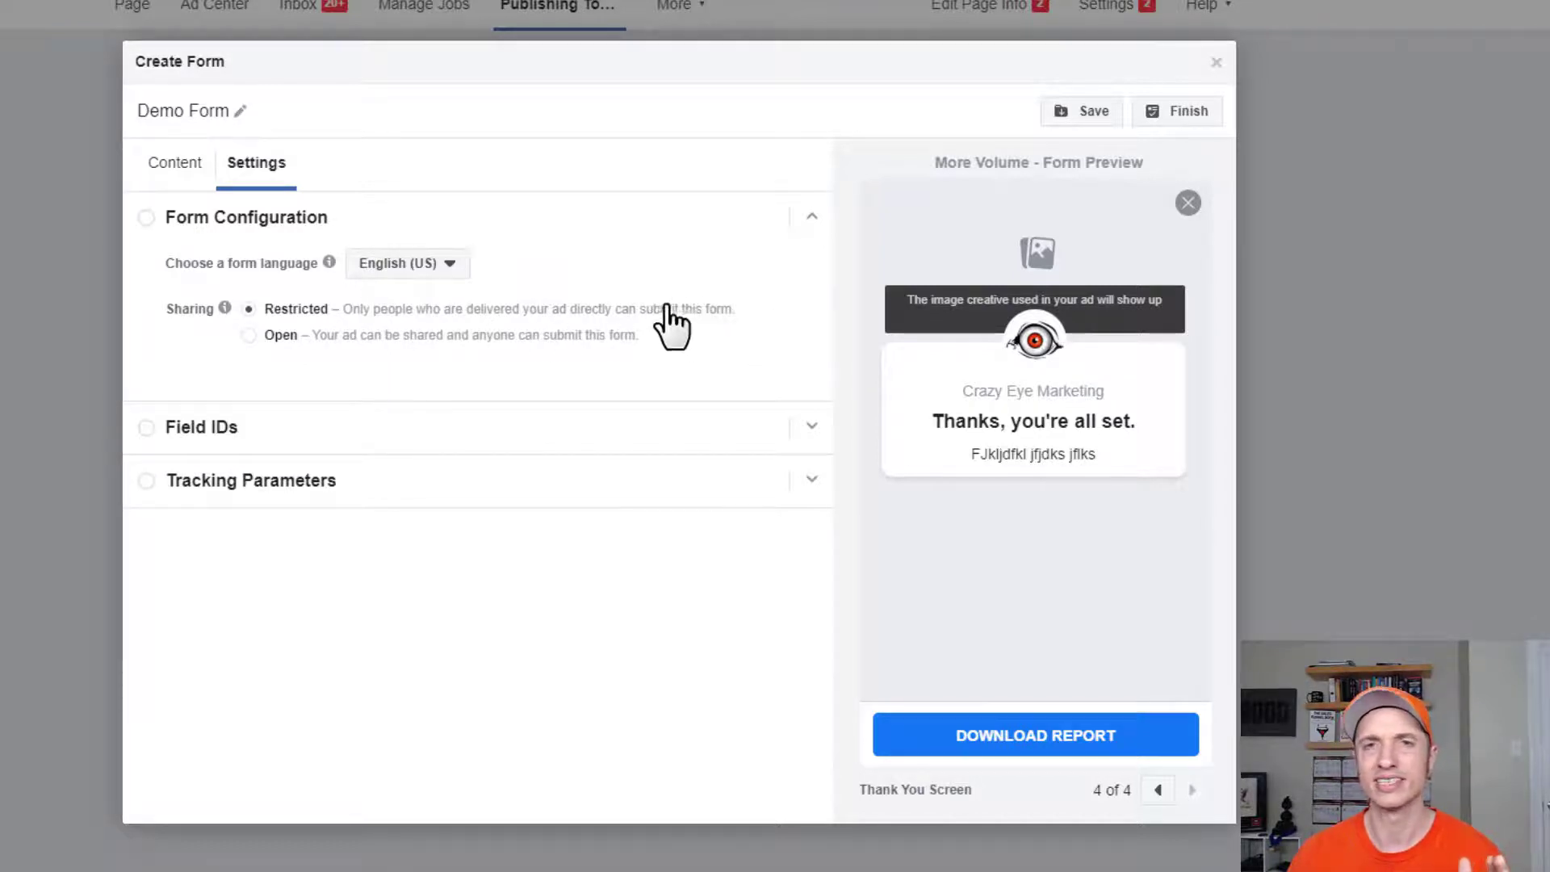
# Set the form's sharing option to Open in the form configuration and open the Field IDs settings
pyautogui.click(331, 338)
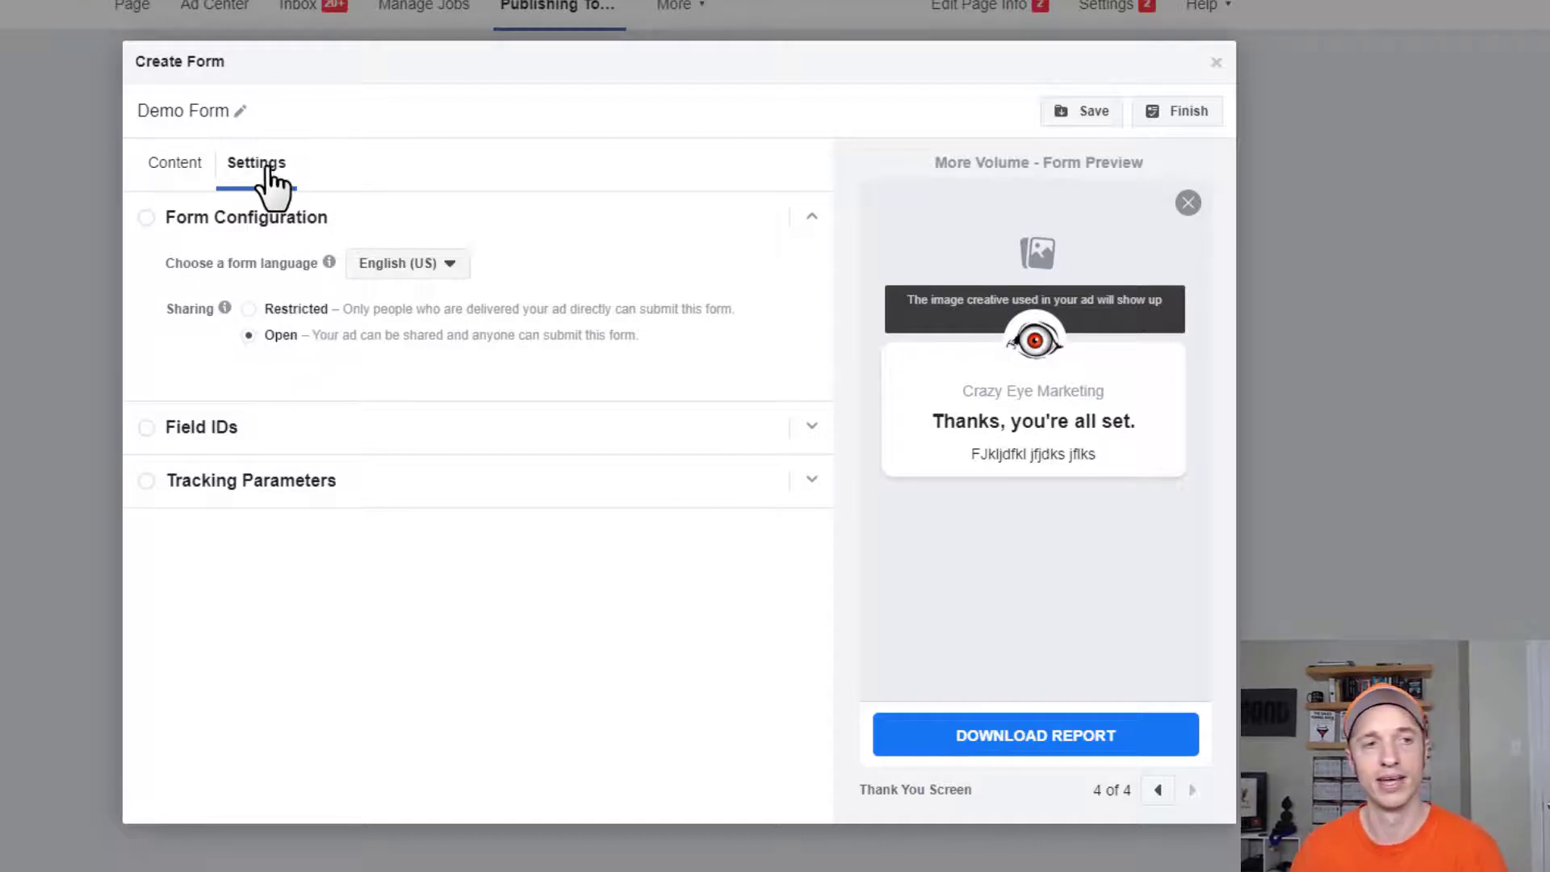
pyautogui.click(298, 436)
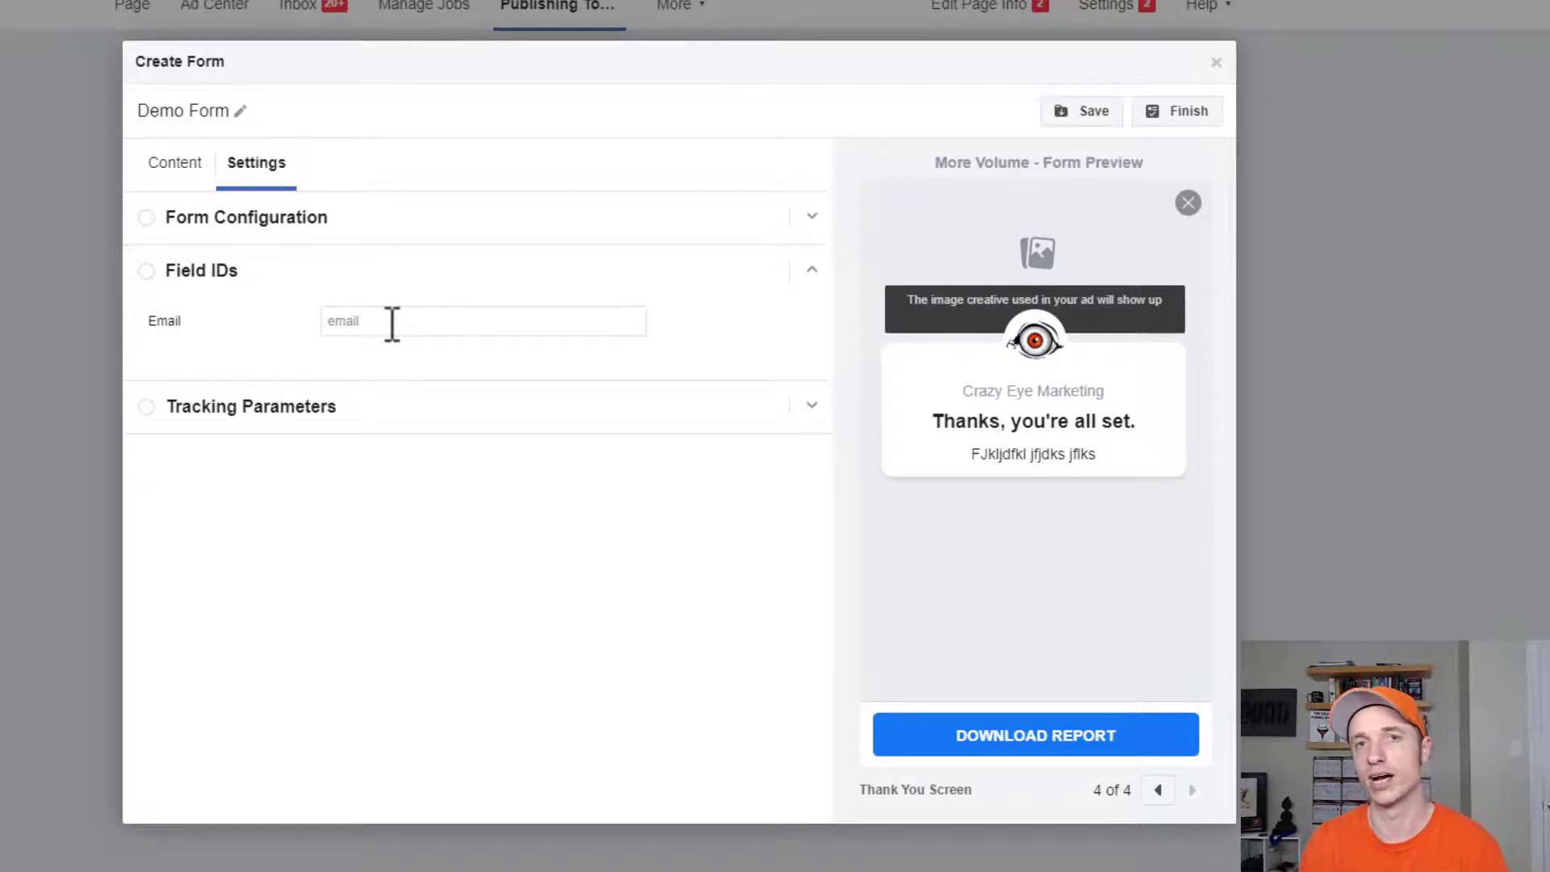
# Add a tracking parameter named "FormName" with the value "Demo Form"
pyautogui.click(341, 411)
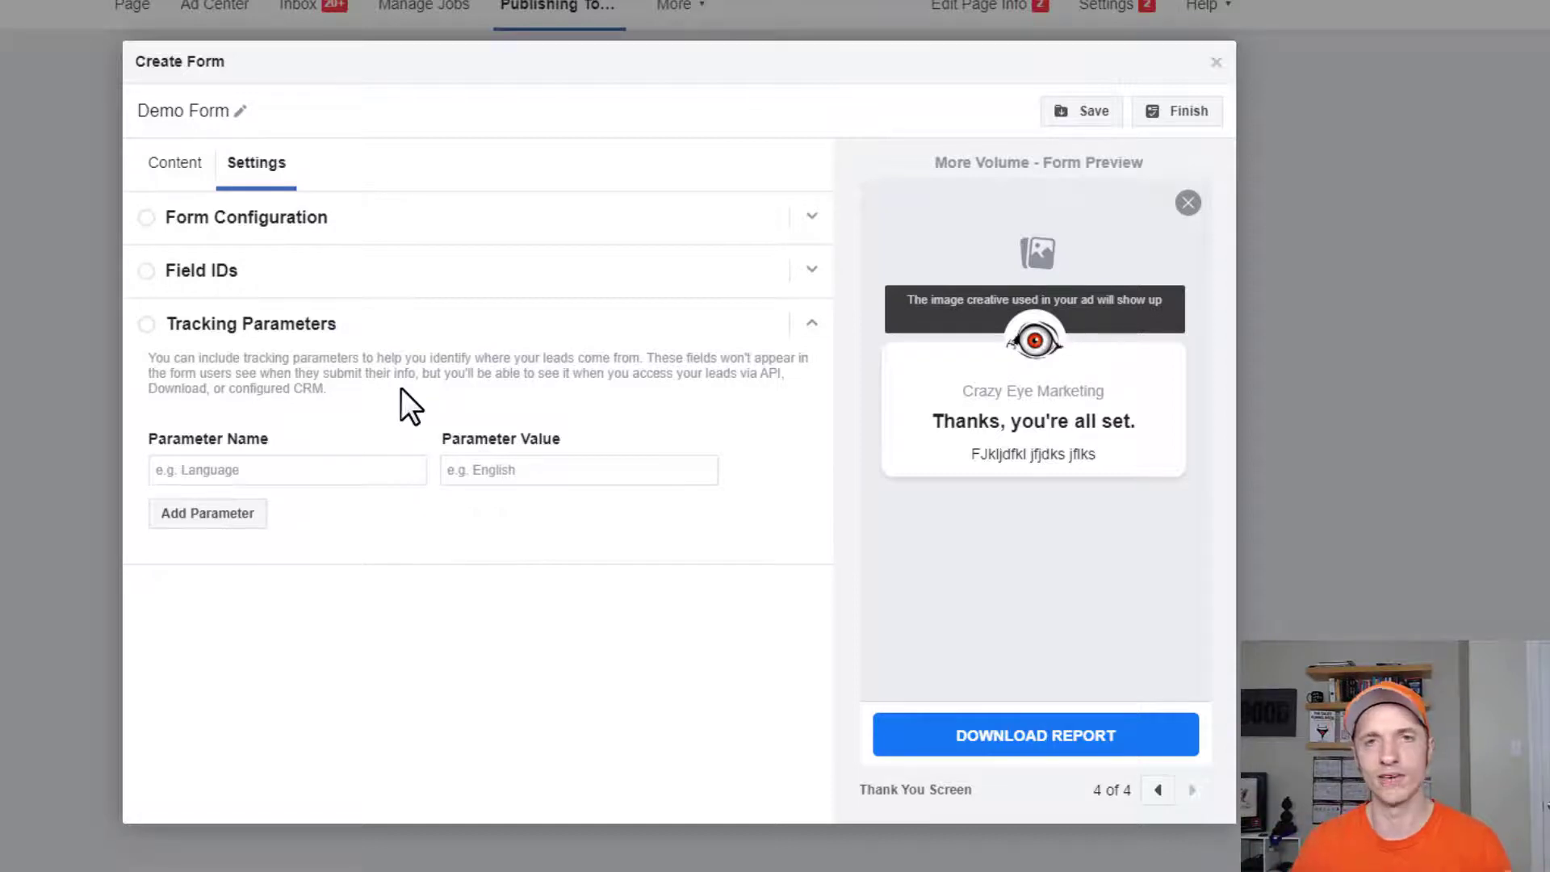
pyautogui.click(292, 470)
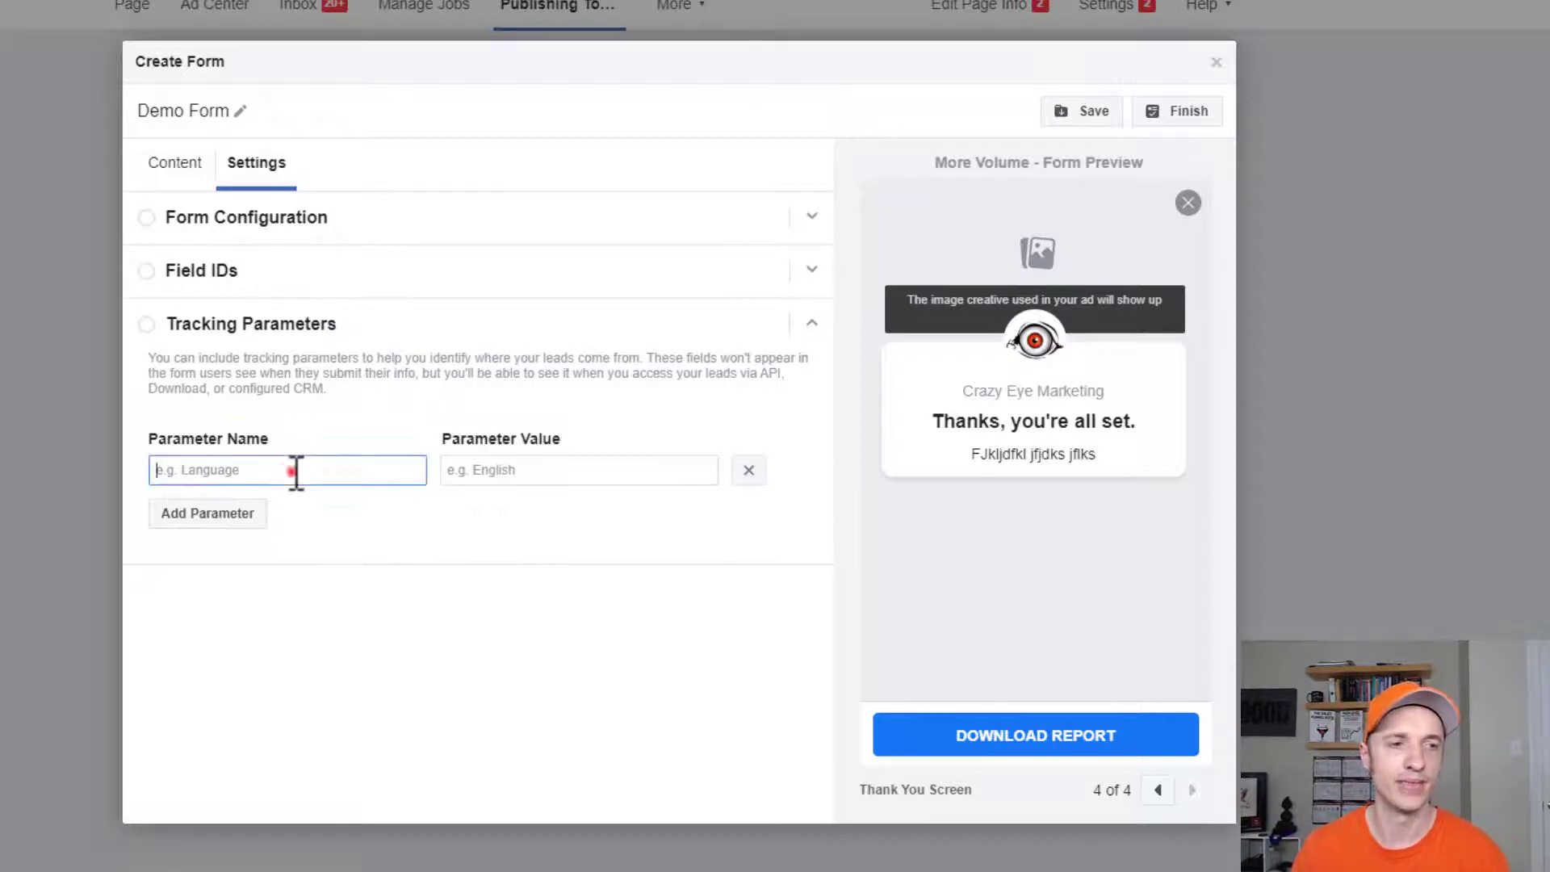
pyautogui.write('F')
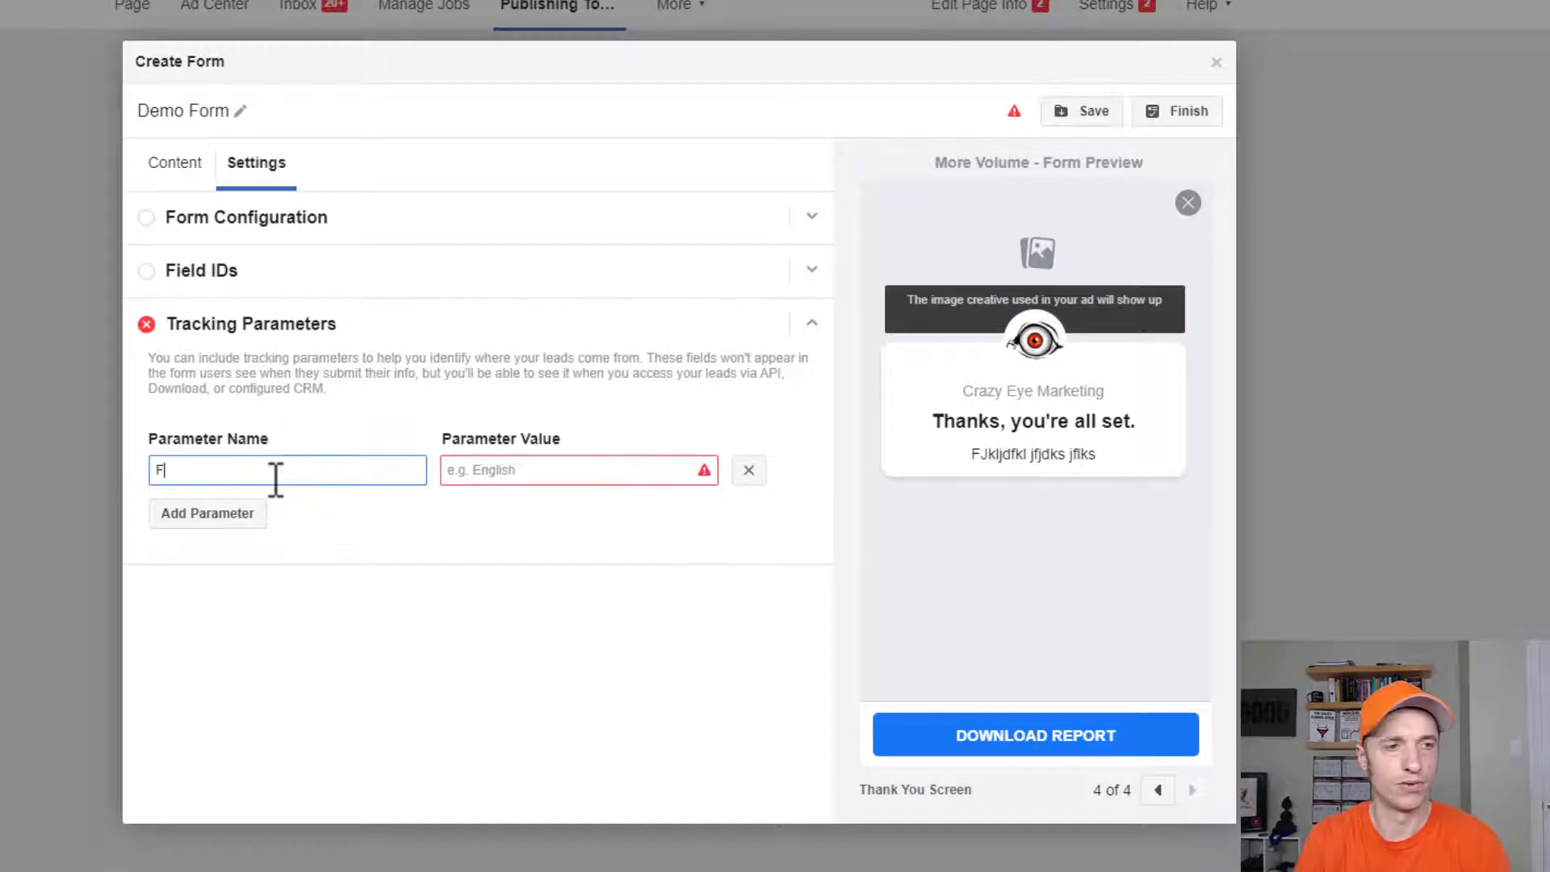
pyautogui.write('ormName')
pyautogui.press('Tab')
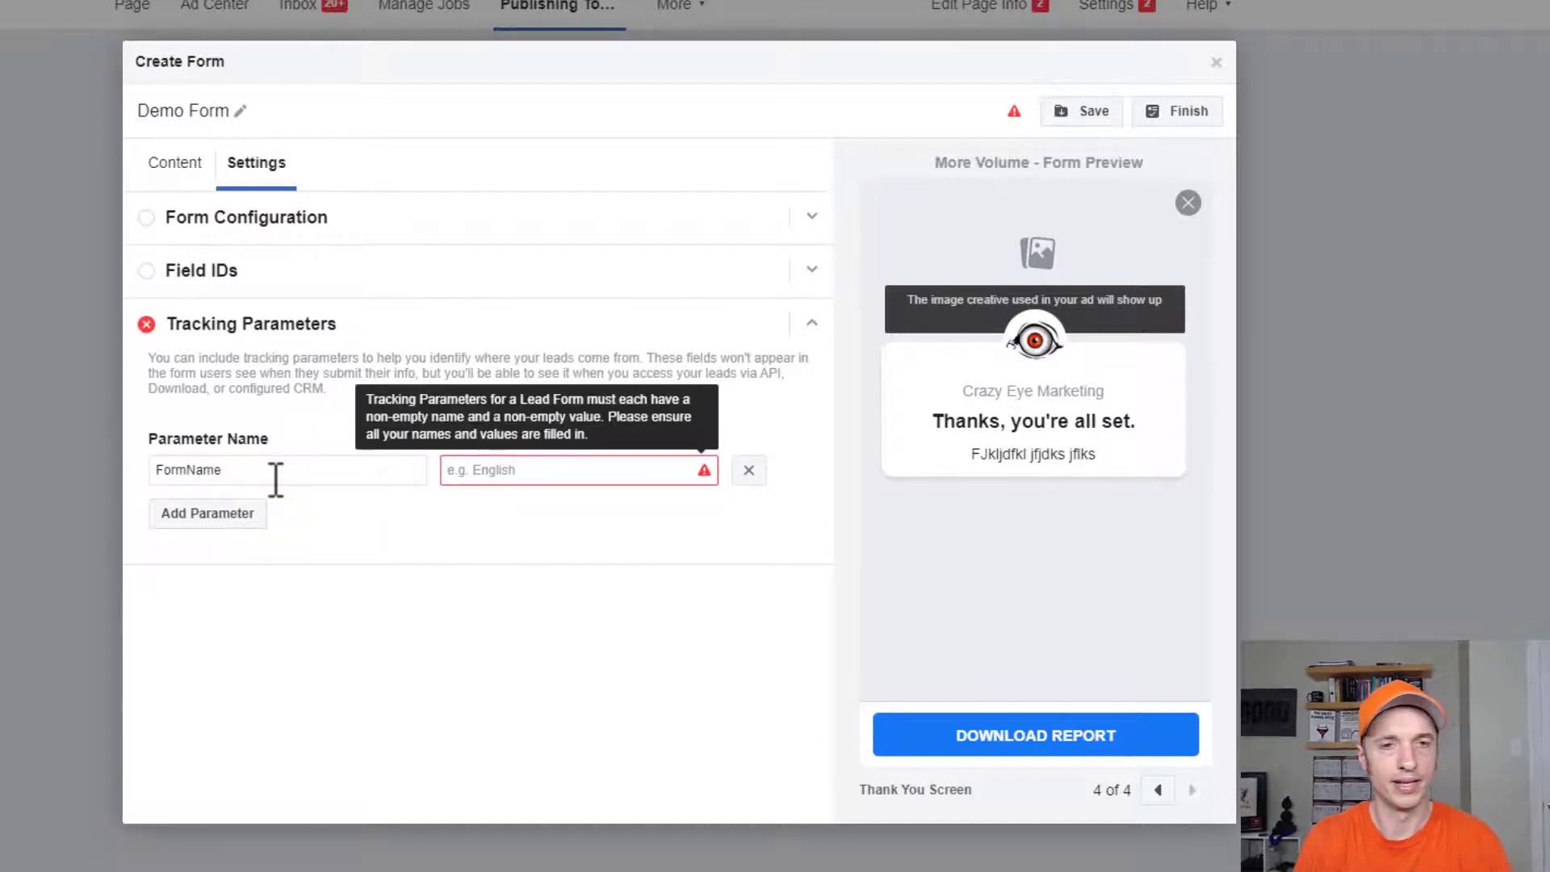
pyautogui.write('Demo F')
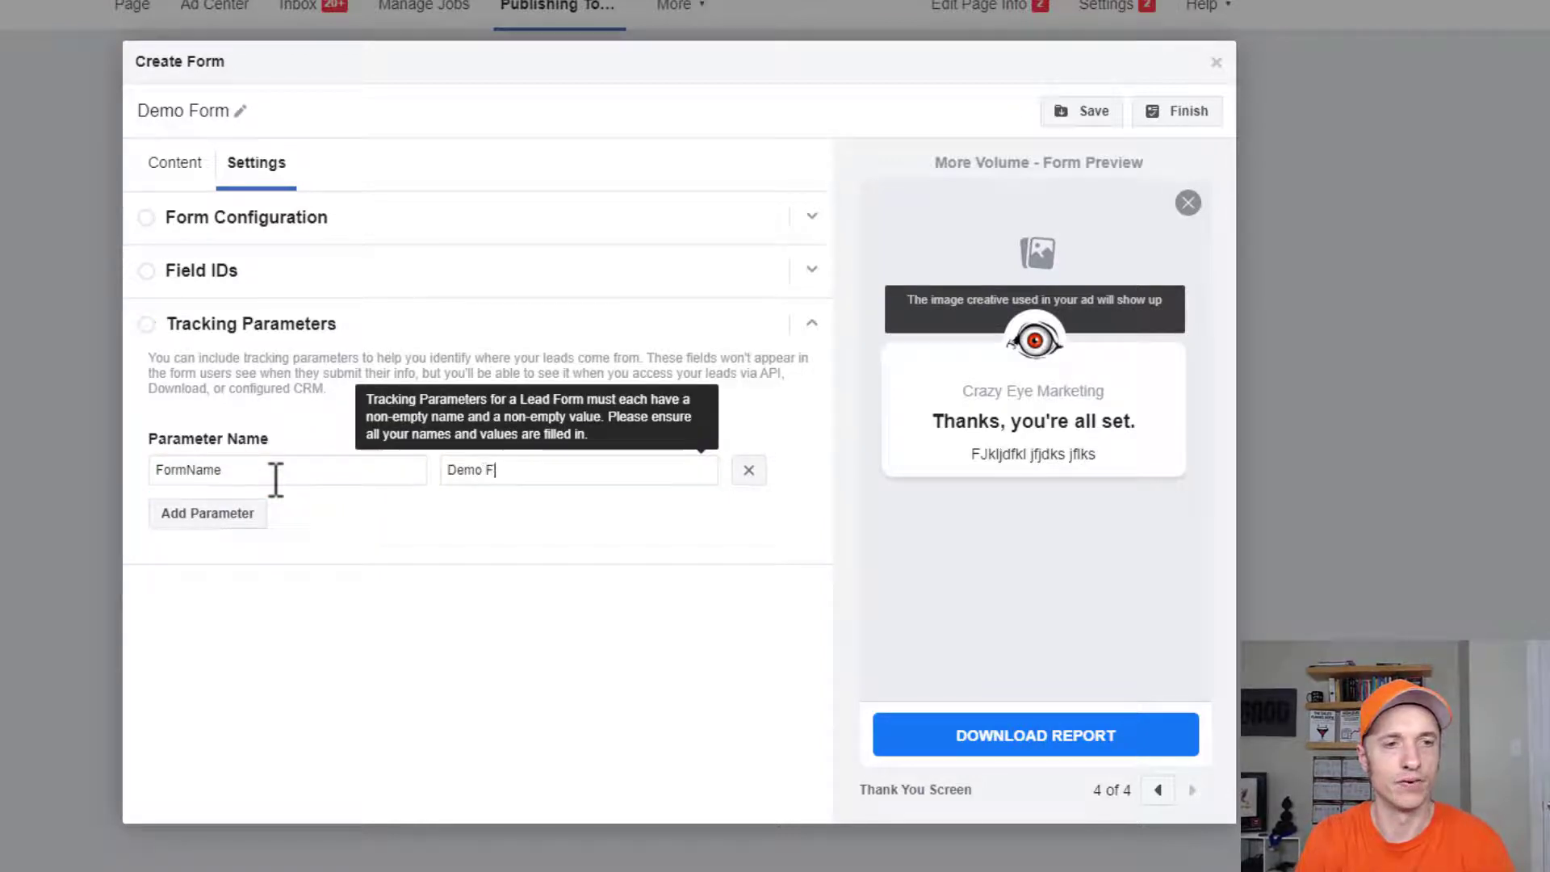
pyautogui.write('orm')
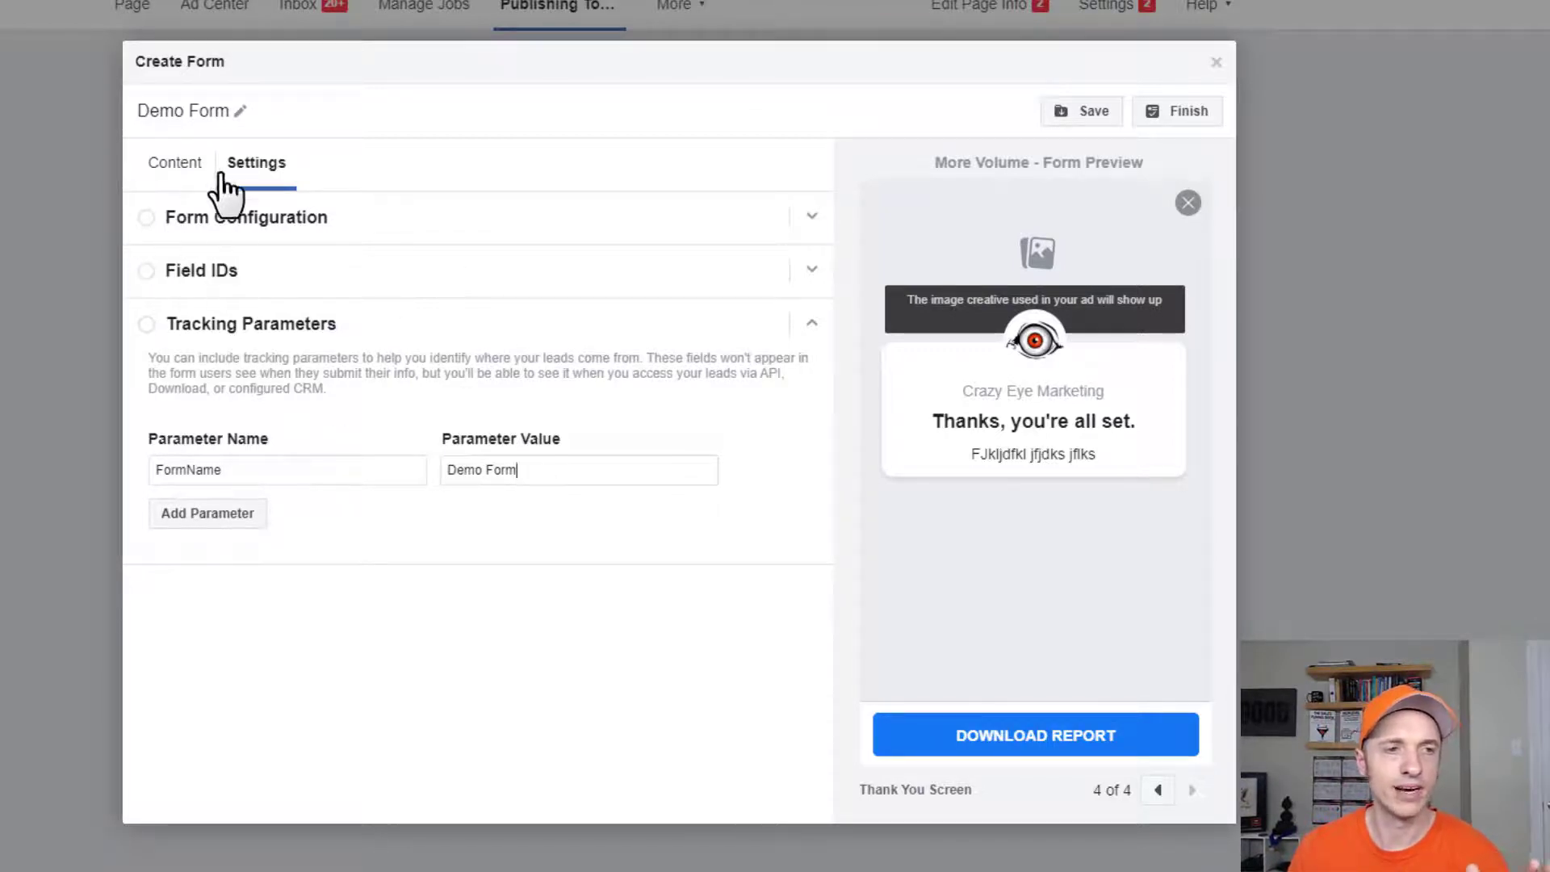
# Save the lead form as a draft and close the form editor
pyautogui.click(185, 167)
pyautogui.click(251, 167)
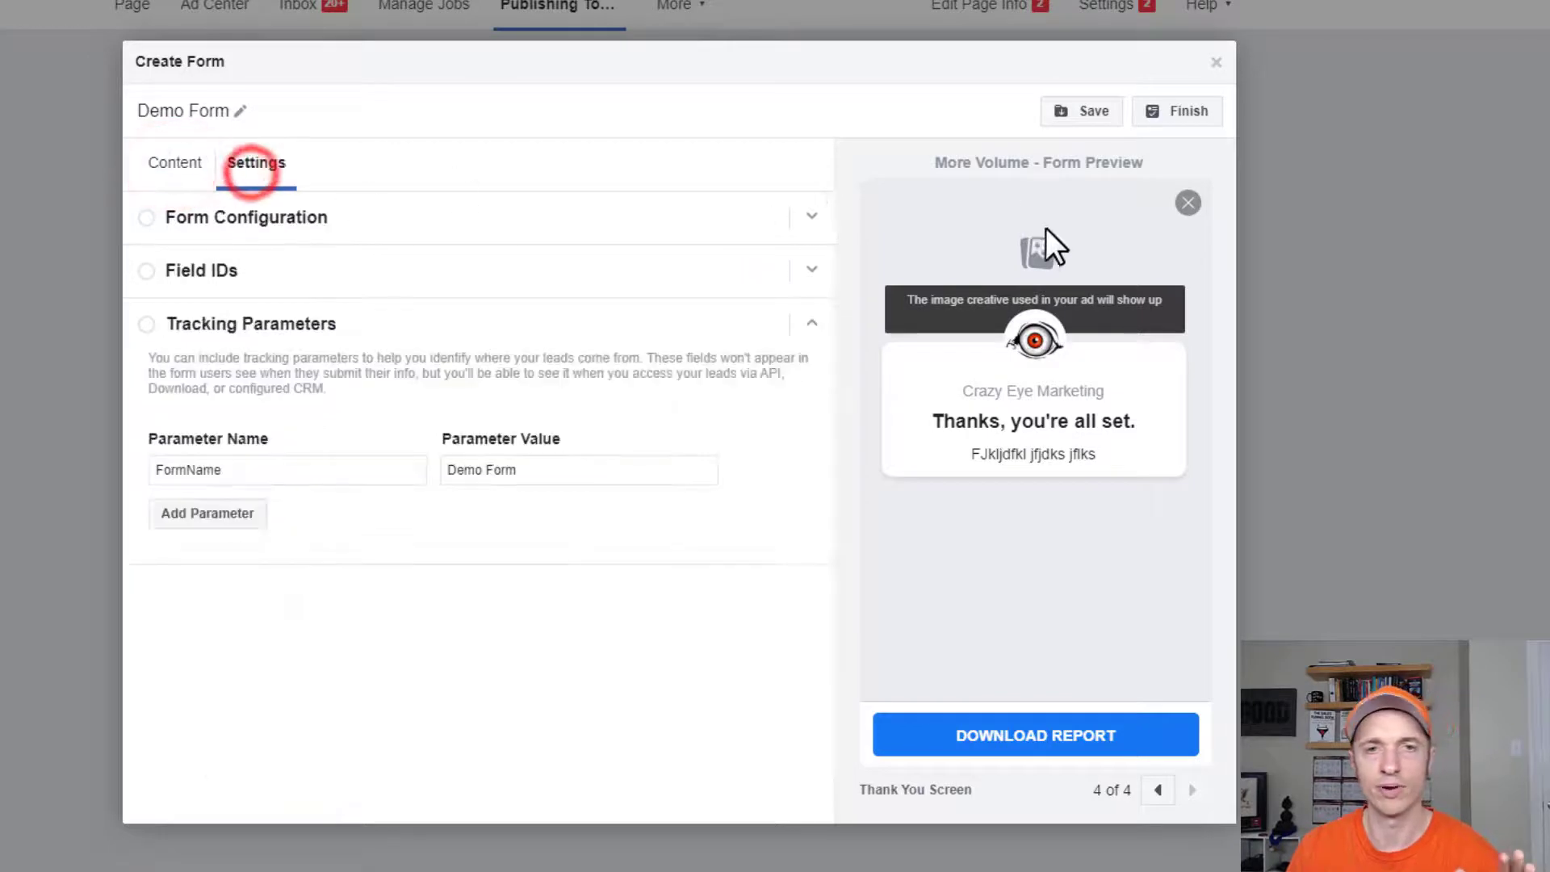
pyautogui.click(1083, 119)
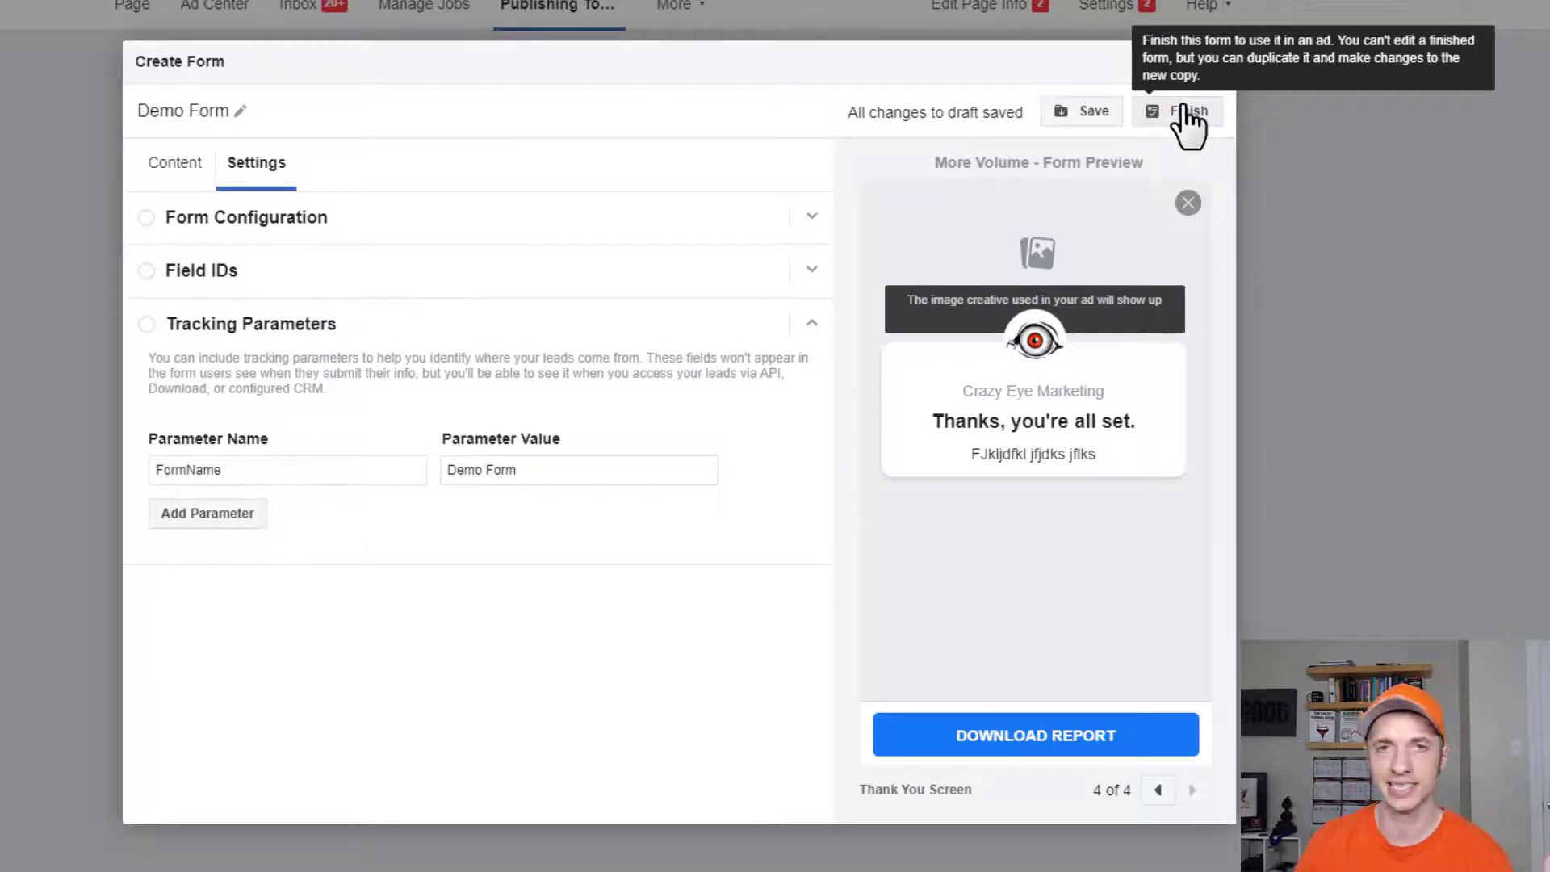
pyautogui.click(1084, 117)
pyautogui.click(1216, 63)
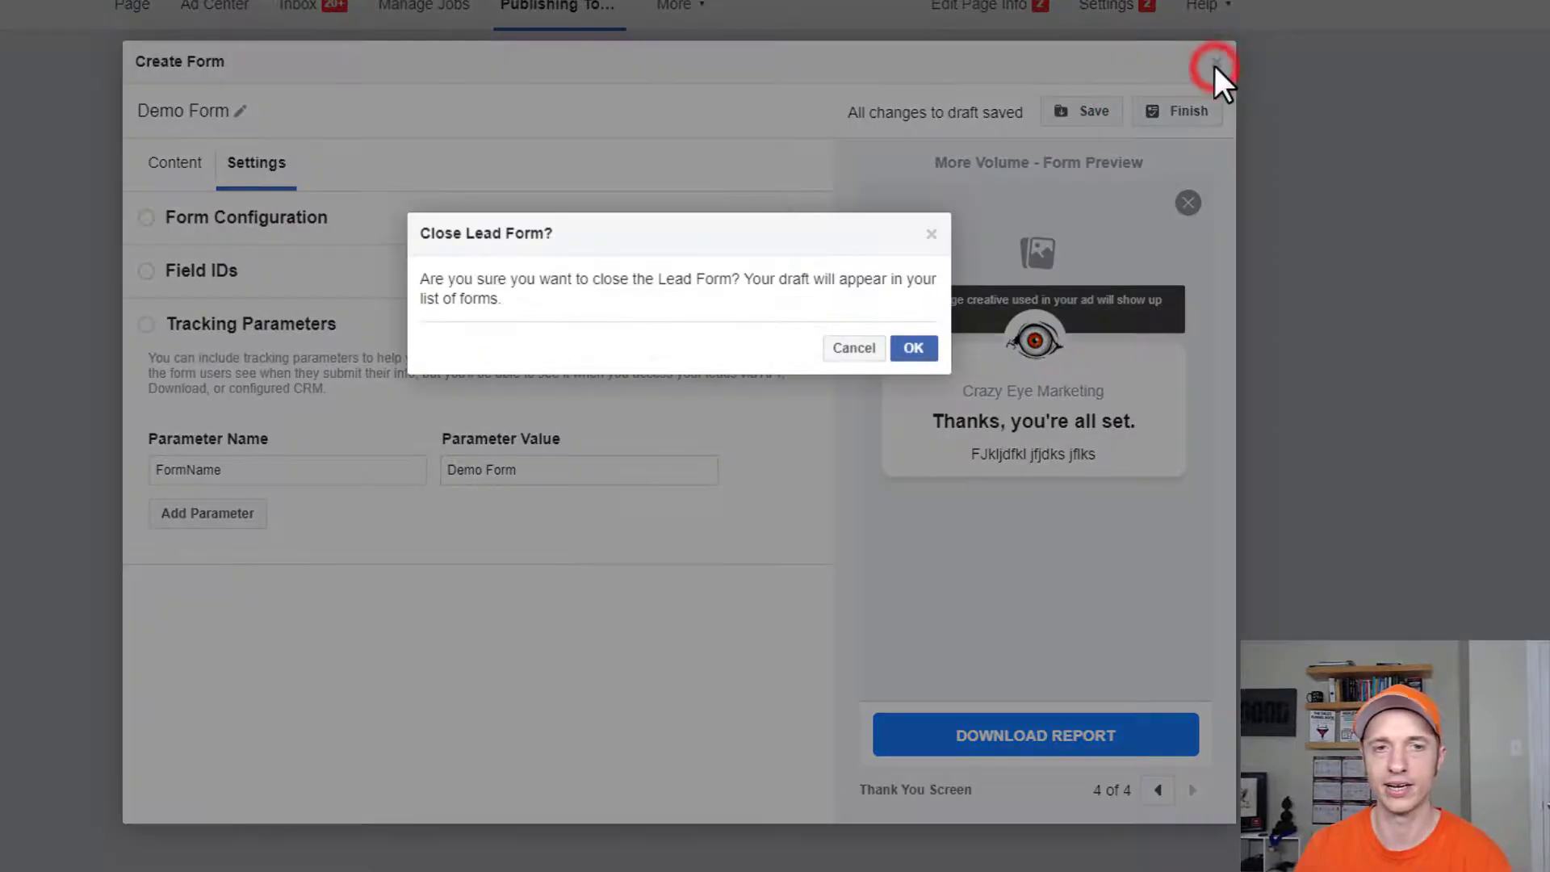
pyautogui.click(916, 350)
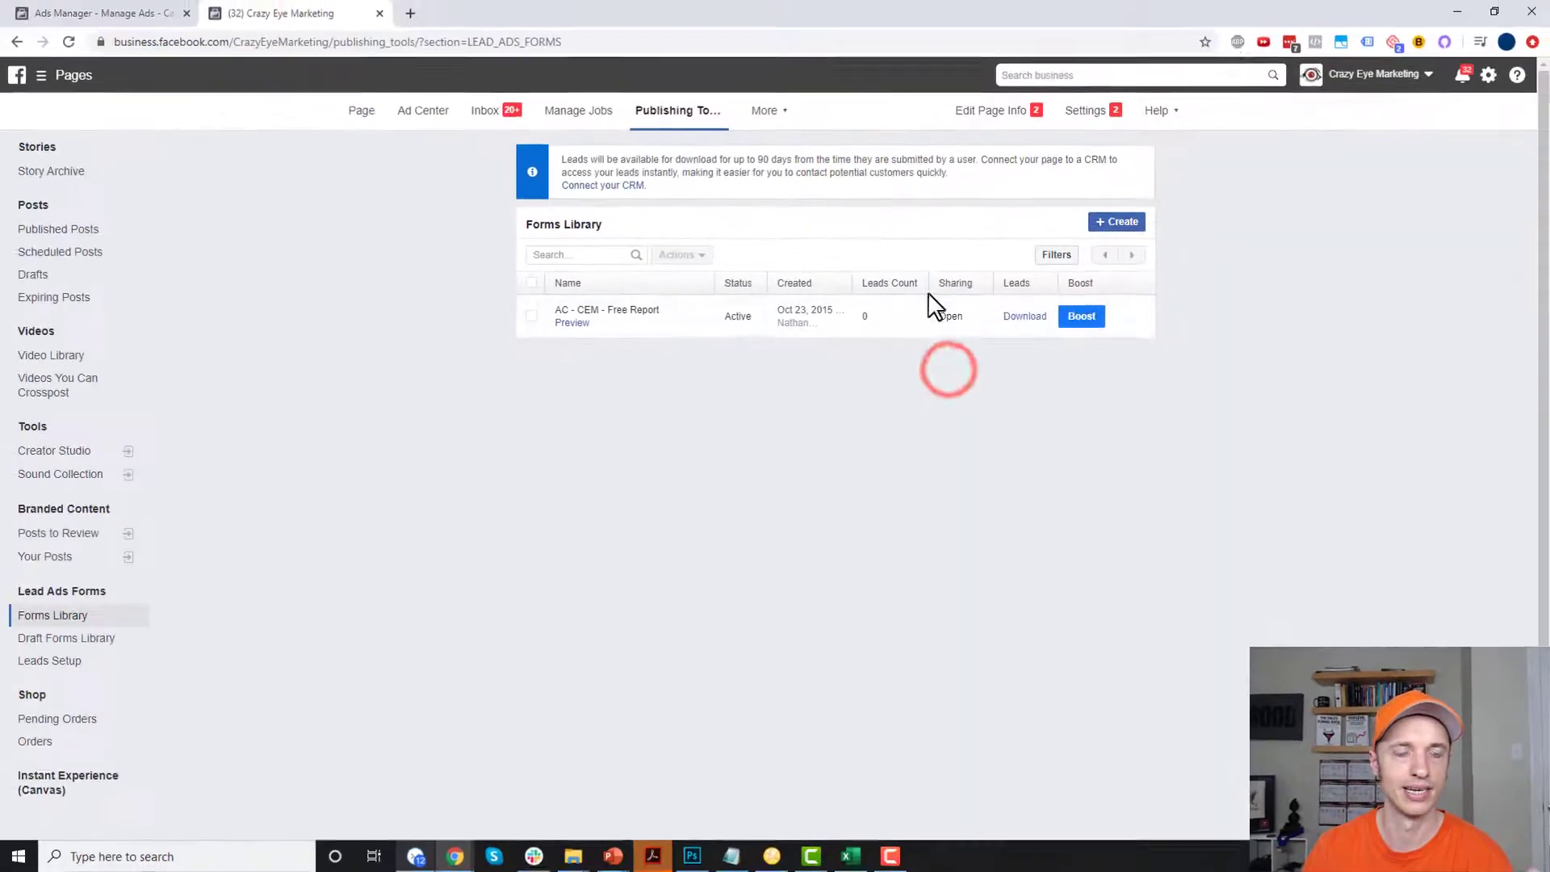
# Open the Demo Form draft for editing from the Draft Forms Library
pyautogui.click(108, 639)
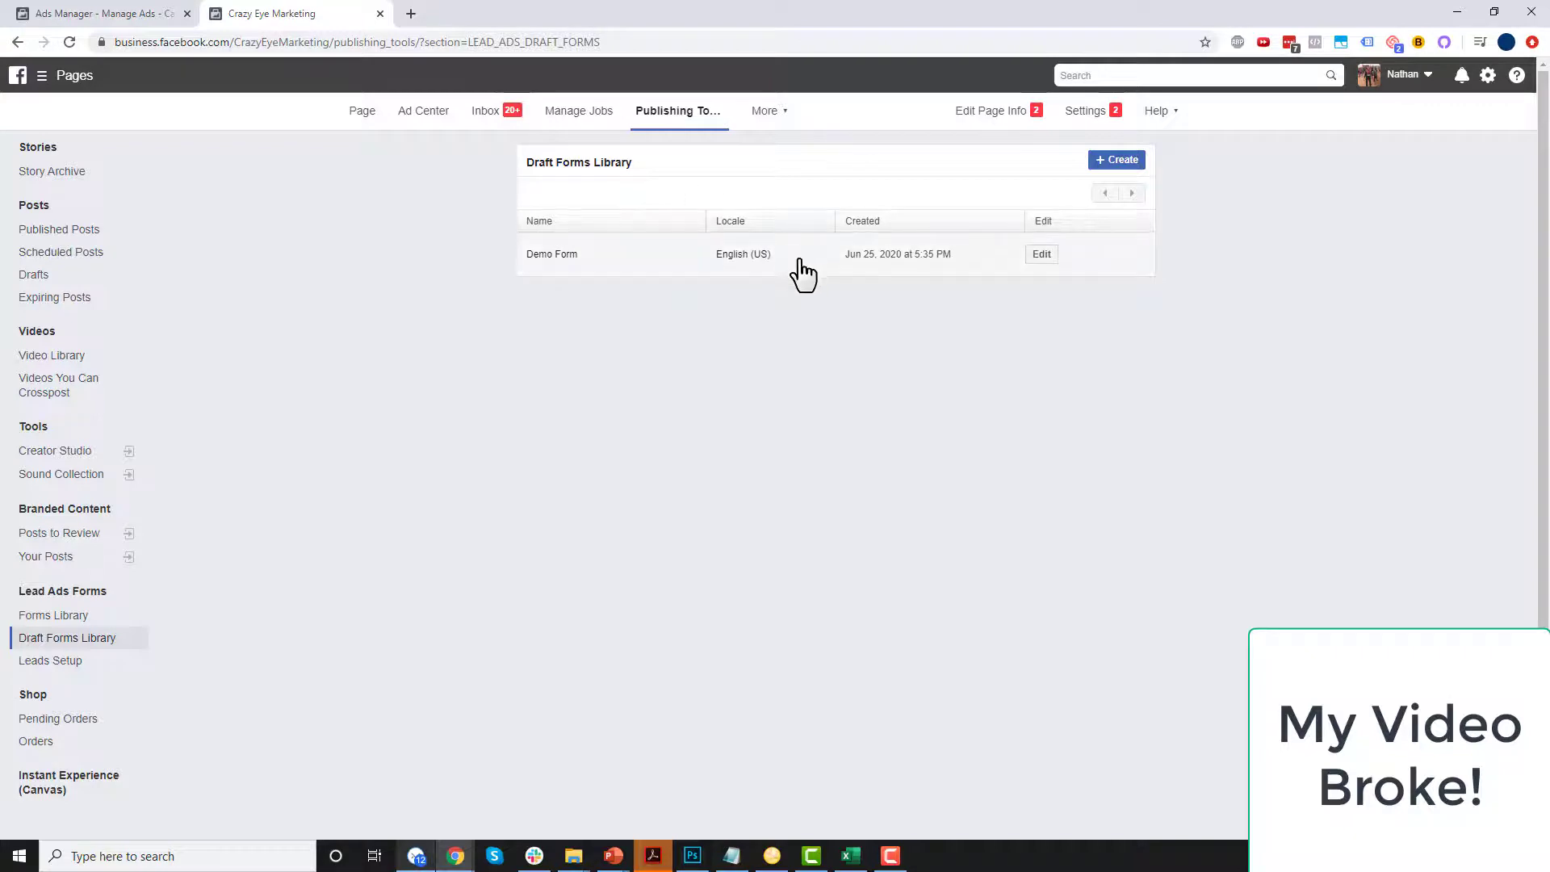
pyautogui.click(685, 265)
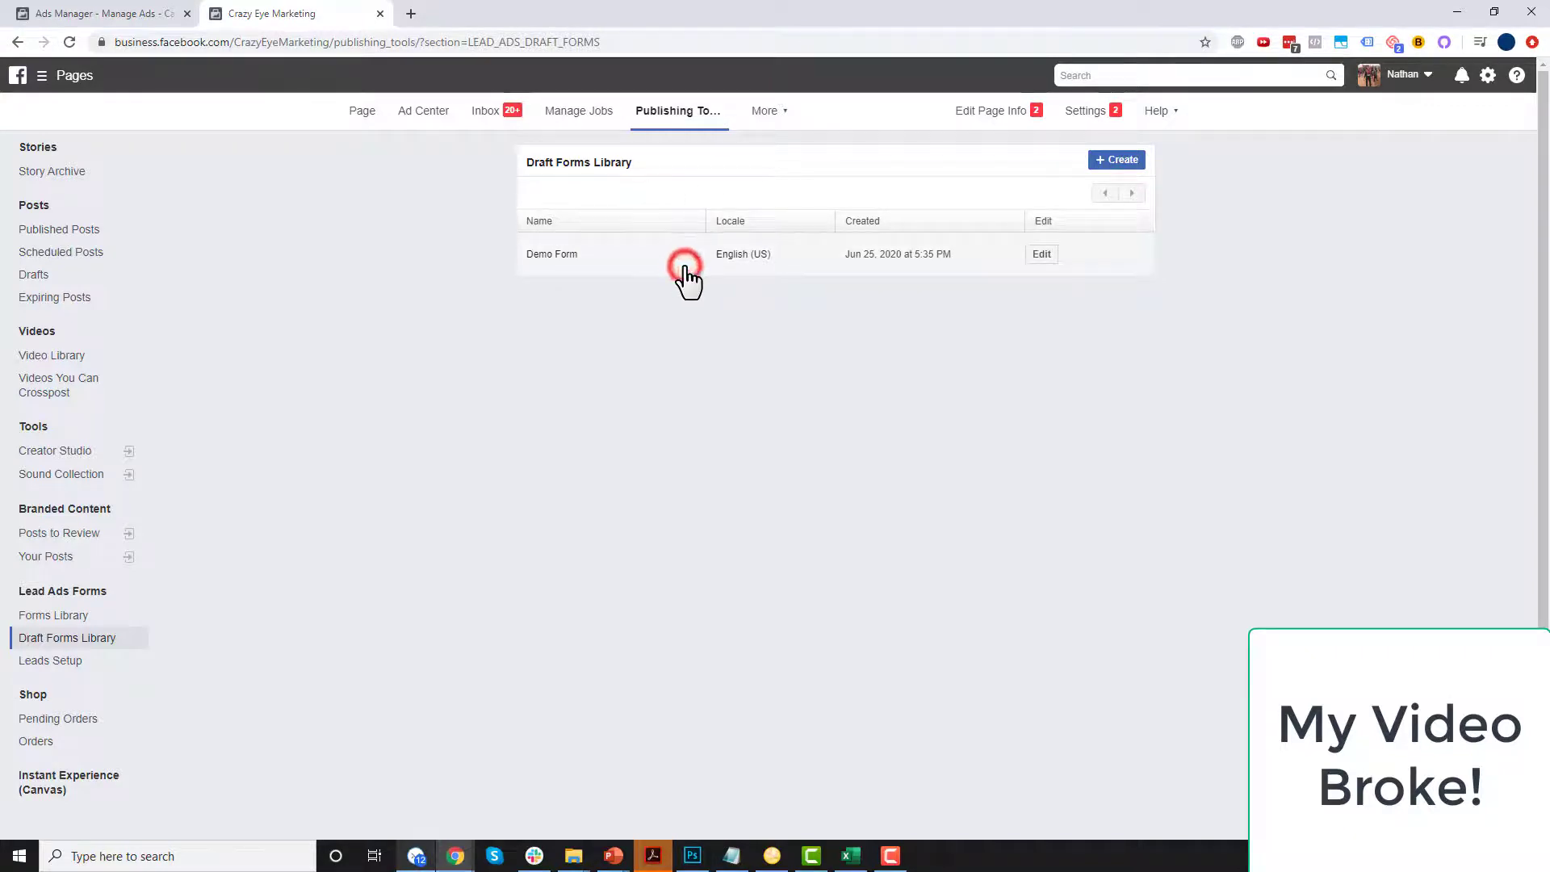
pyautogui.click(1042, 255)
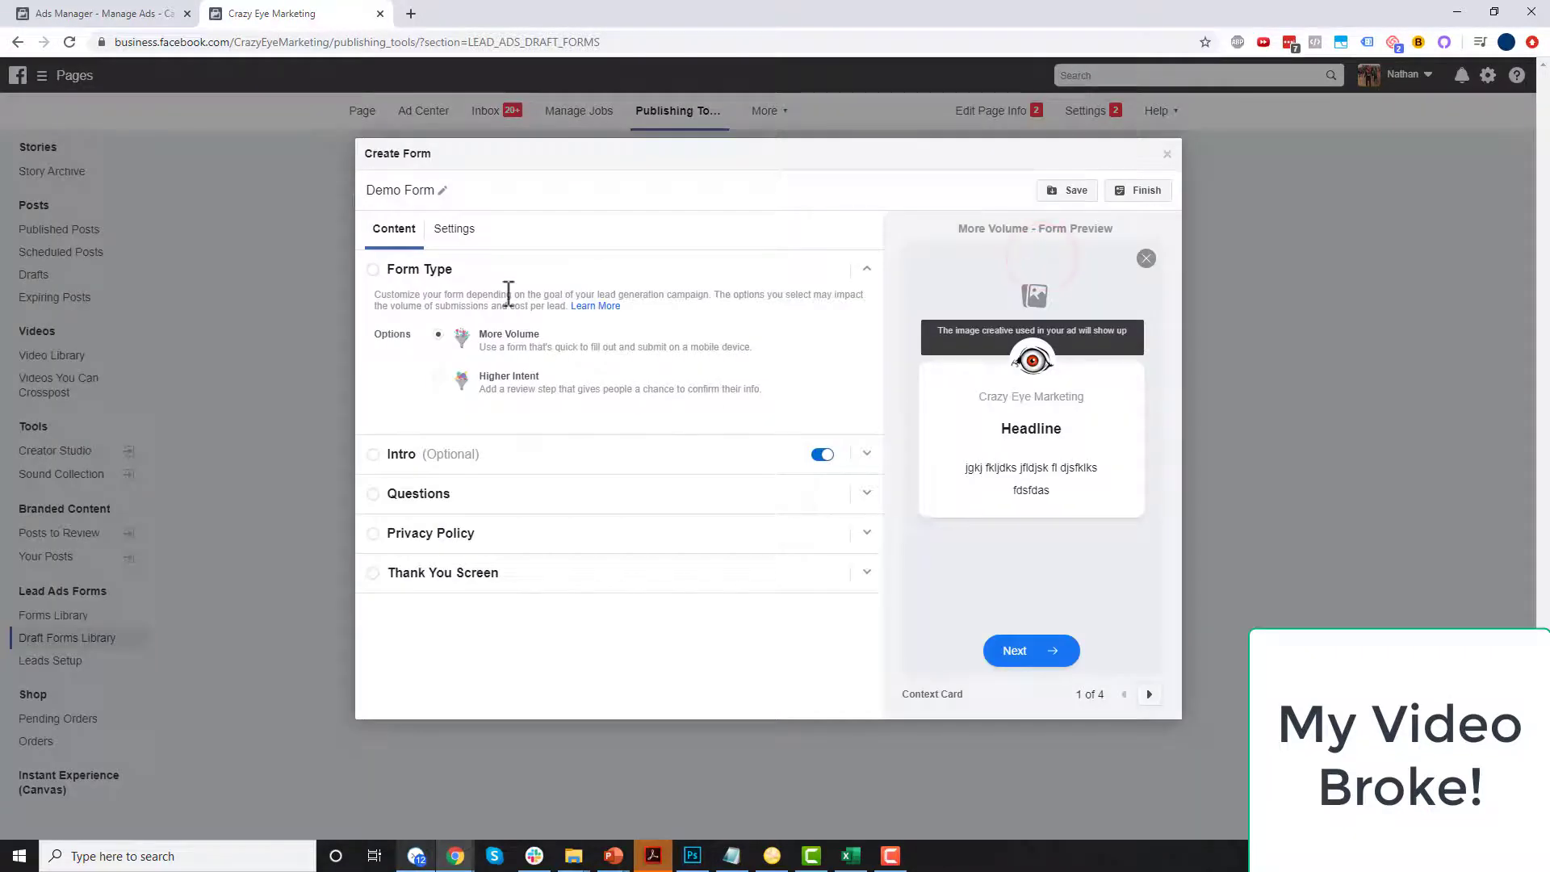
# Review the draft's questions section and page through the form preview up to the thank you screen
pyautogui.click(1078, 465)
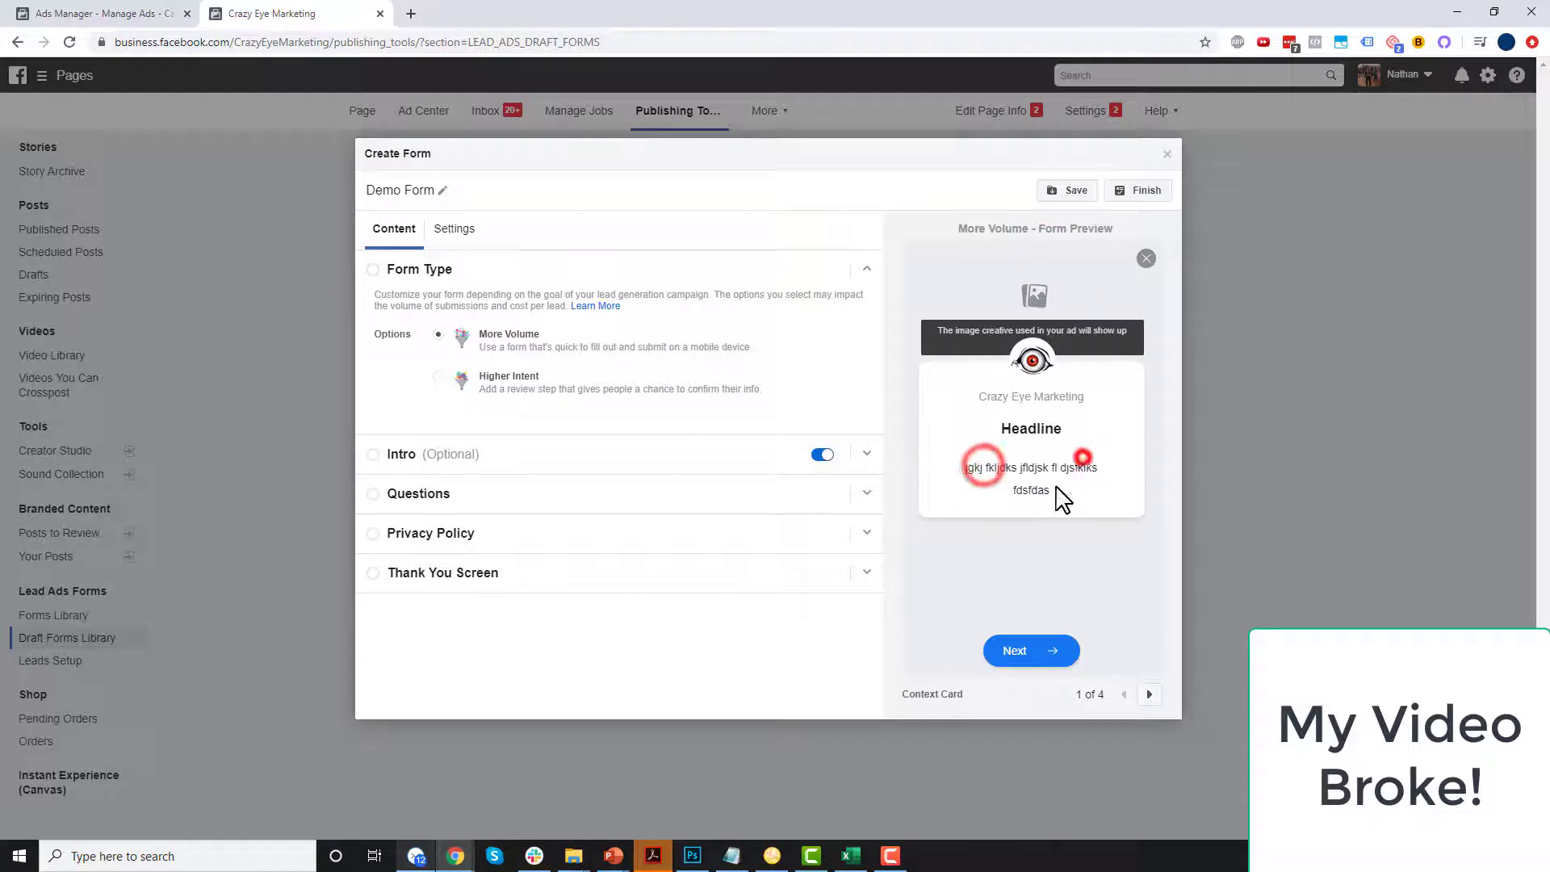
pyautogui.click(520, 494)
pyautogui.scroll(-2, 598, 535)
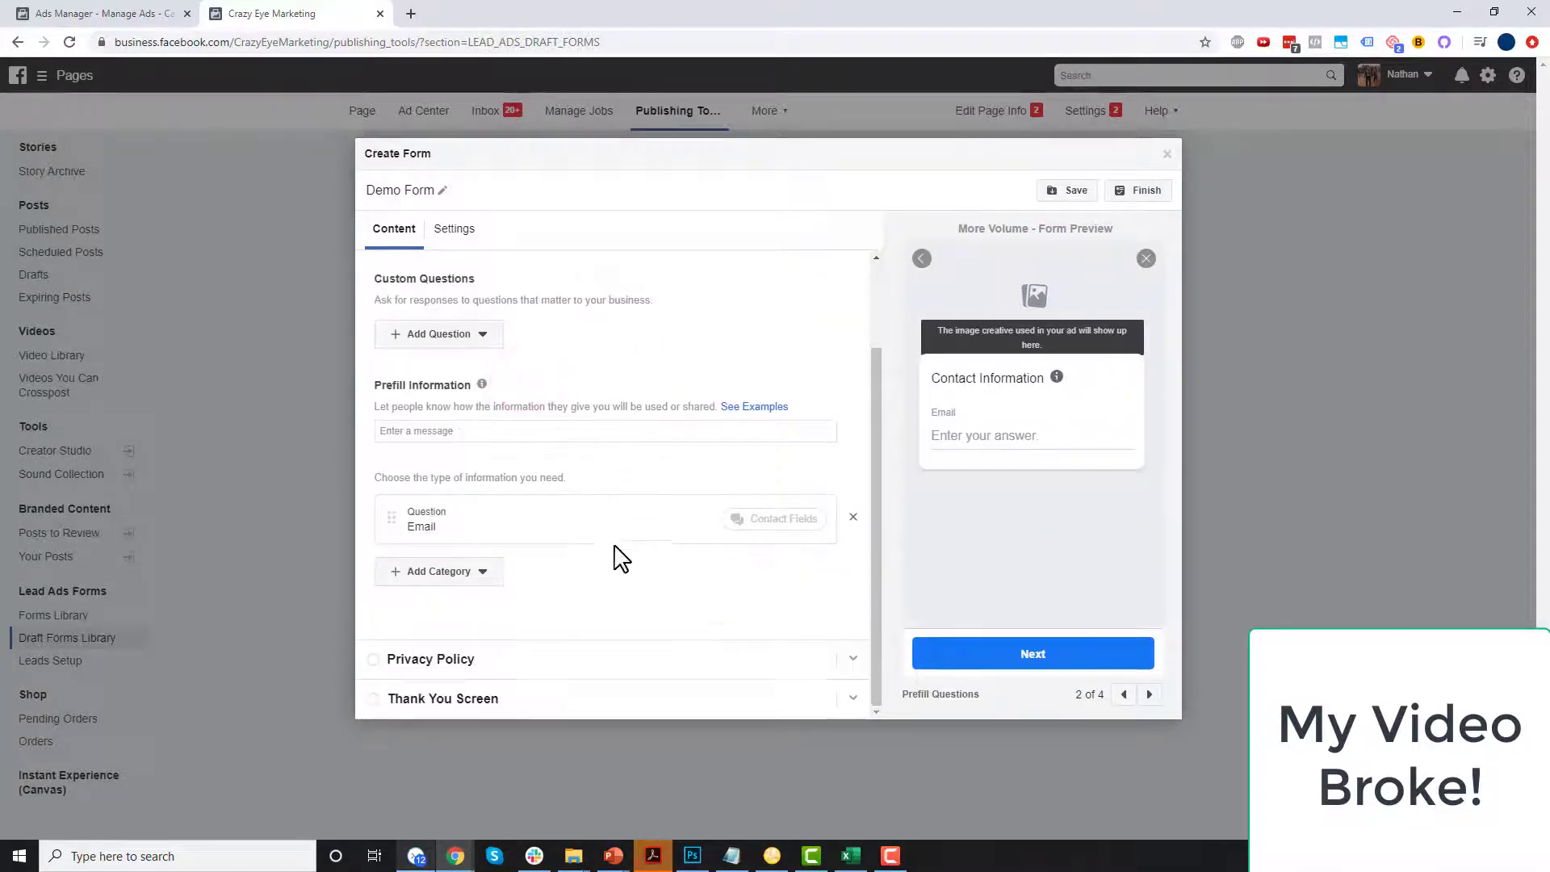
pyautogui.scroll(2, 622, 557)
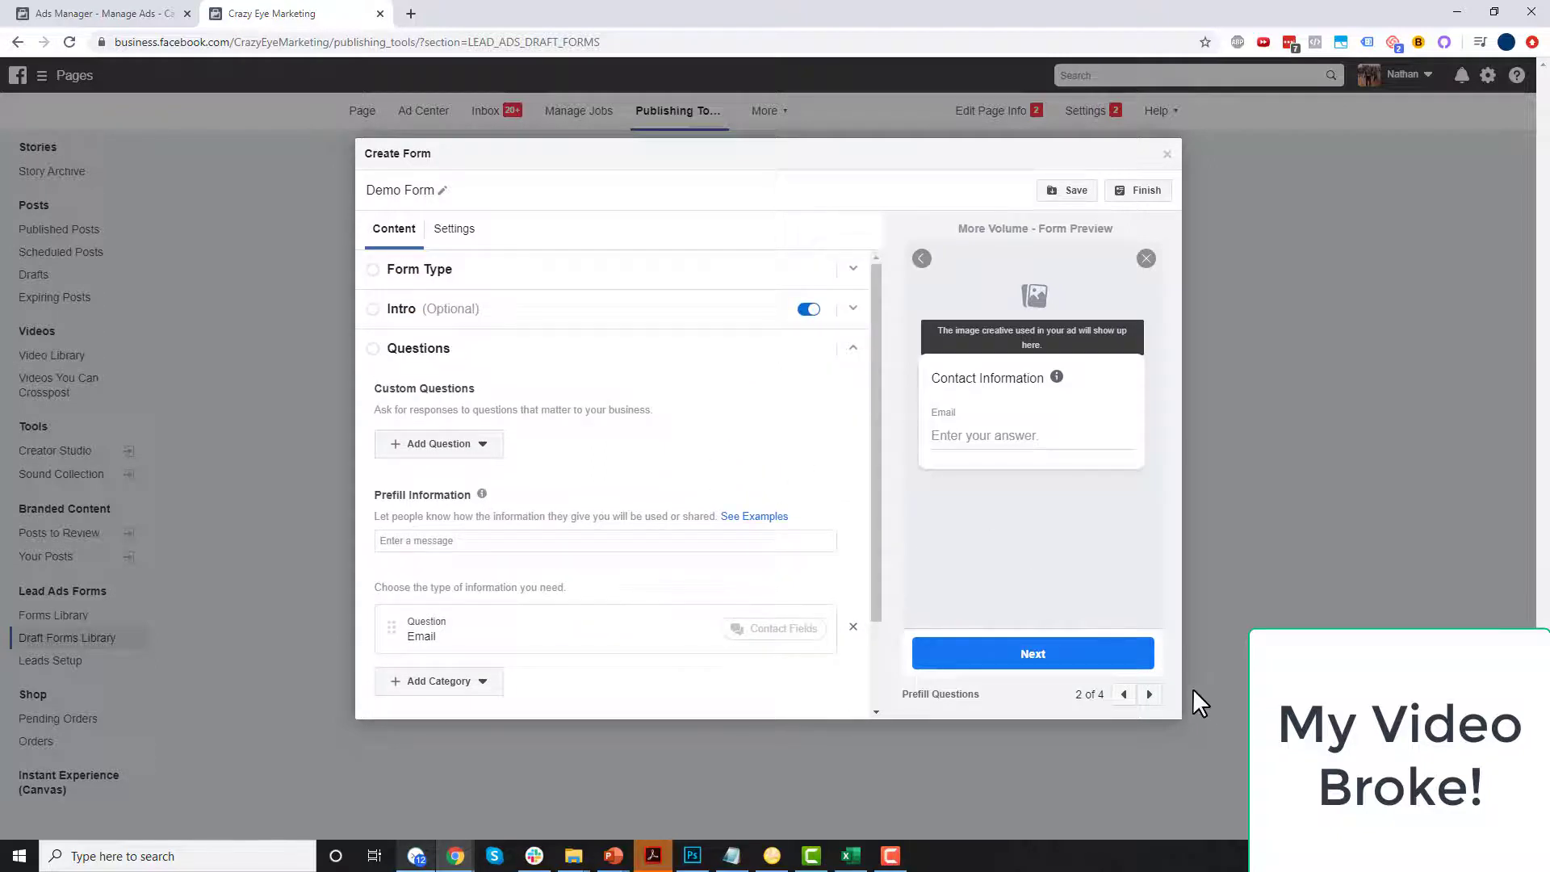
pyautogui.click(1150, 695)
pyautogui.click(1150, 695)
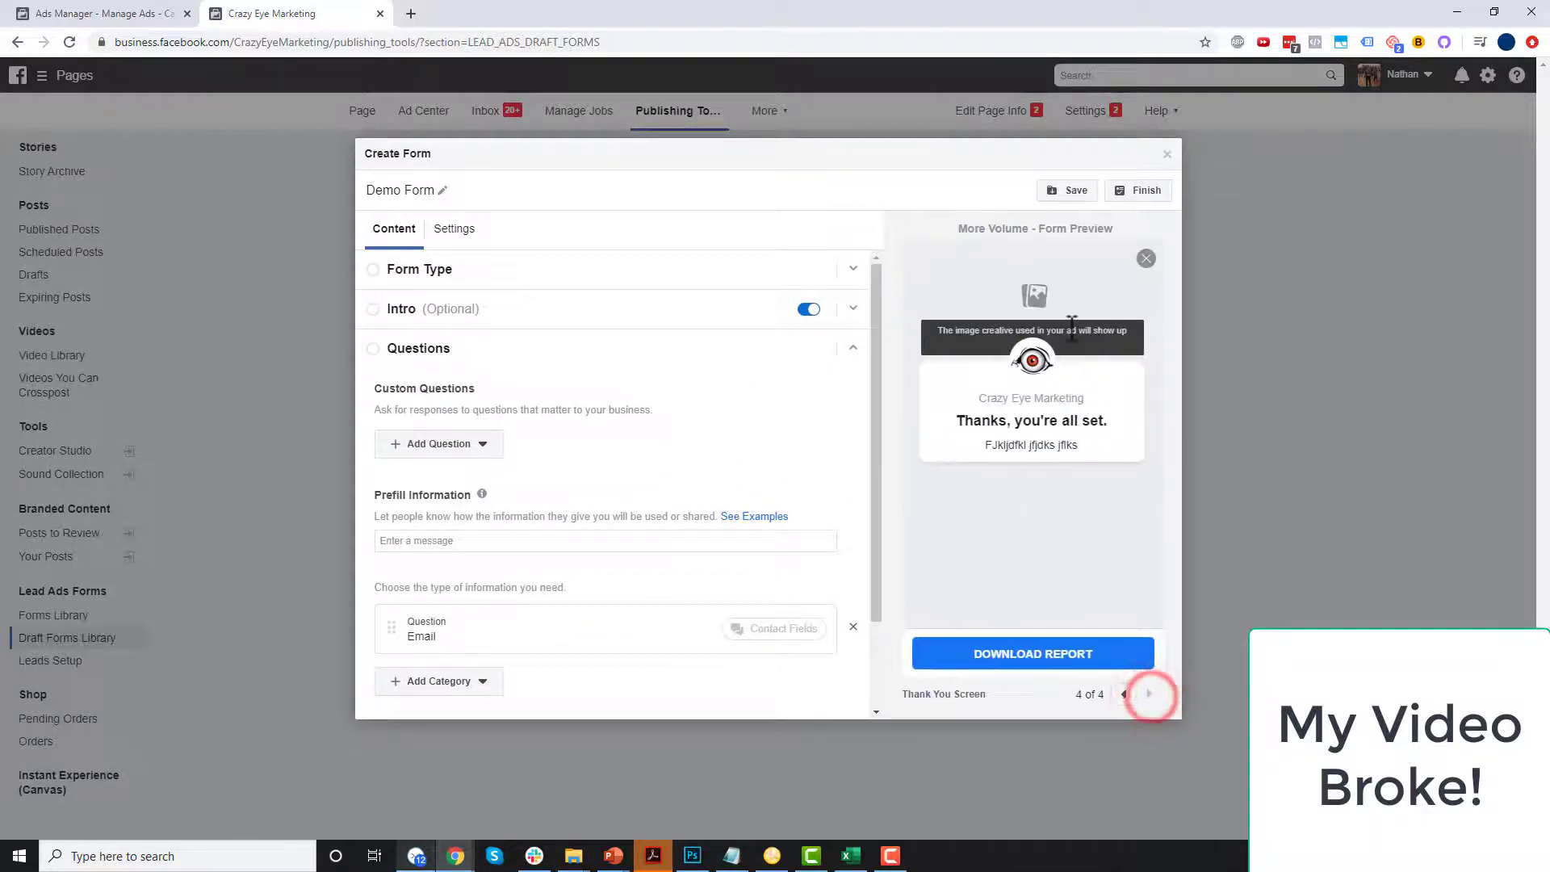
# Set the questions' prefill information message to "Please enter your info" and finish the form
pyautogui.click(1142, 197)
pyautogui.click(539, 541)
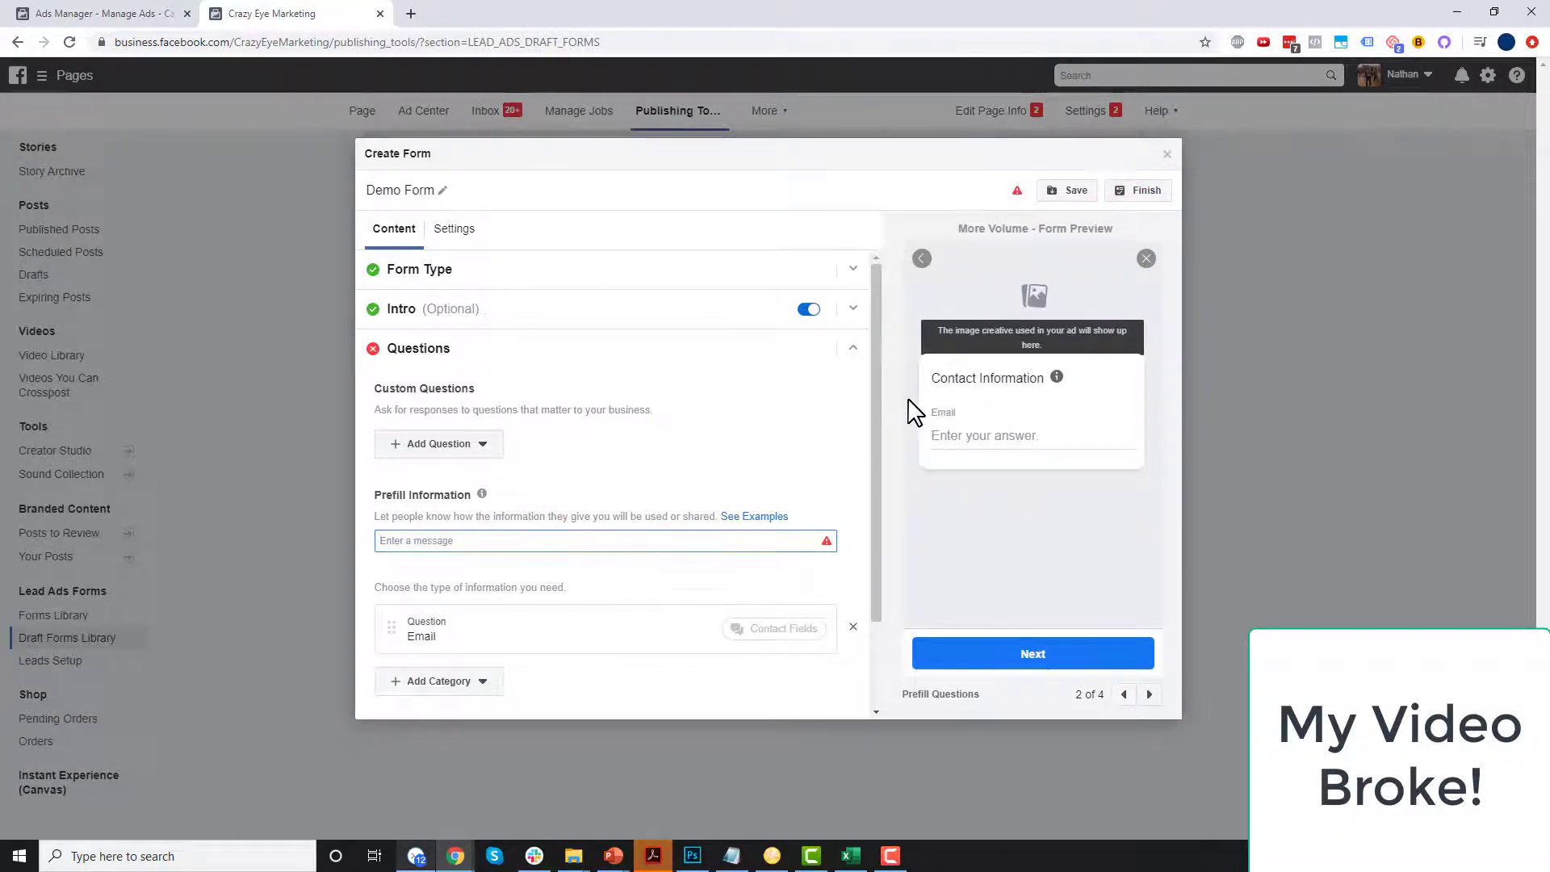
pyautogui.write('Please enter your')
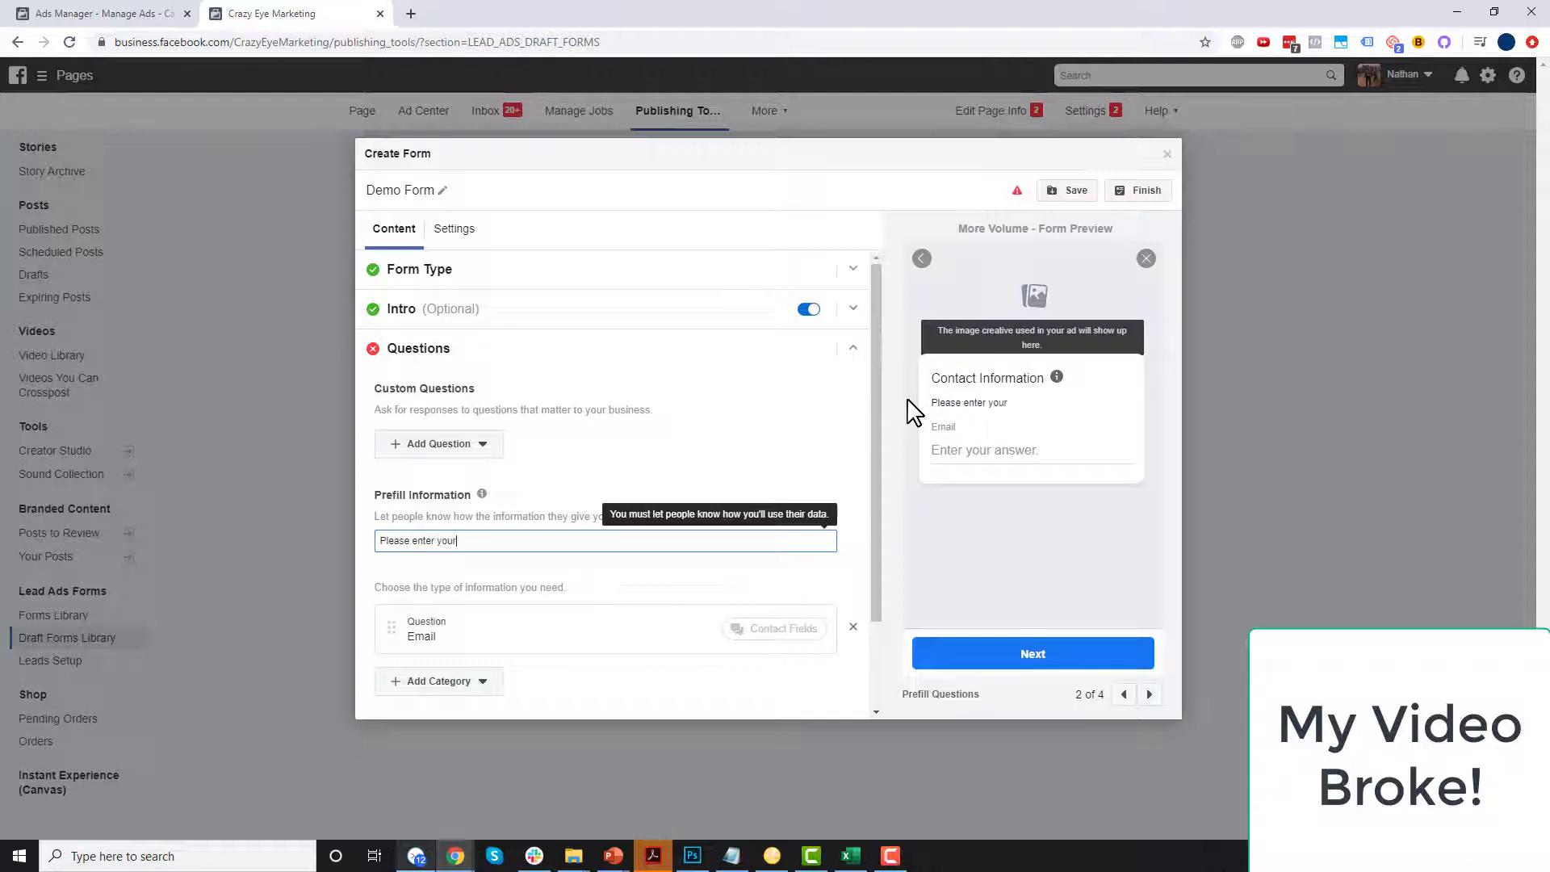
pyautogui.write(' info')
pyautogui.click(1135, 194)
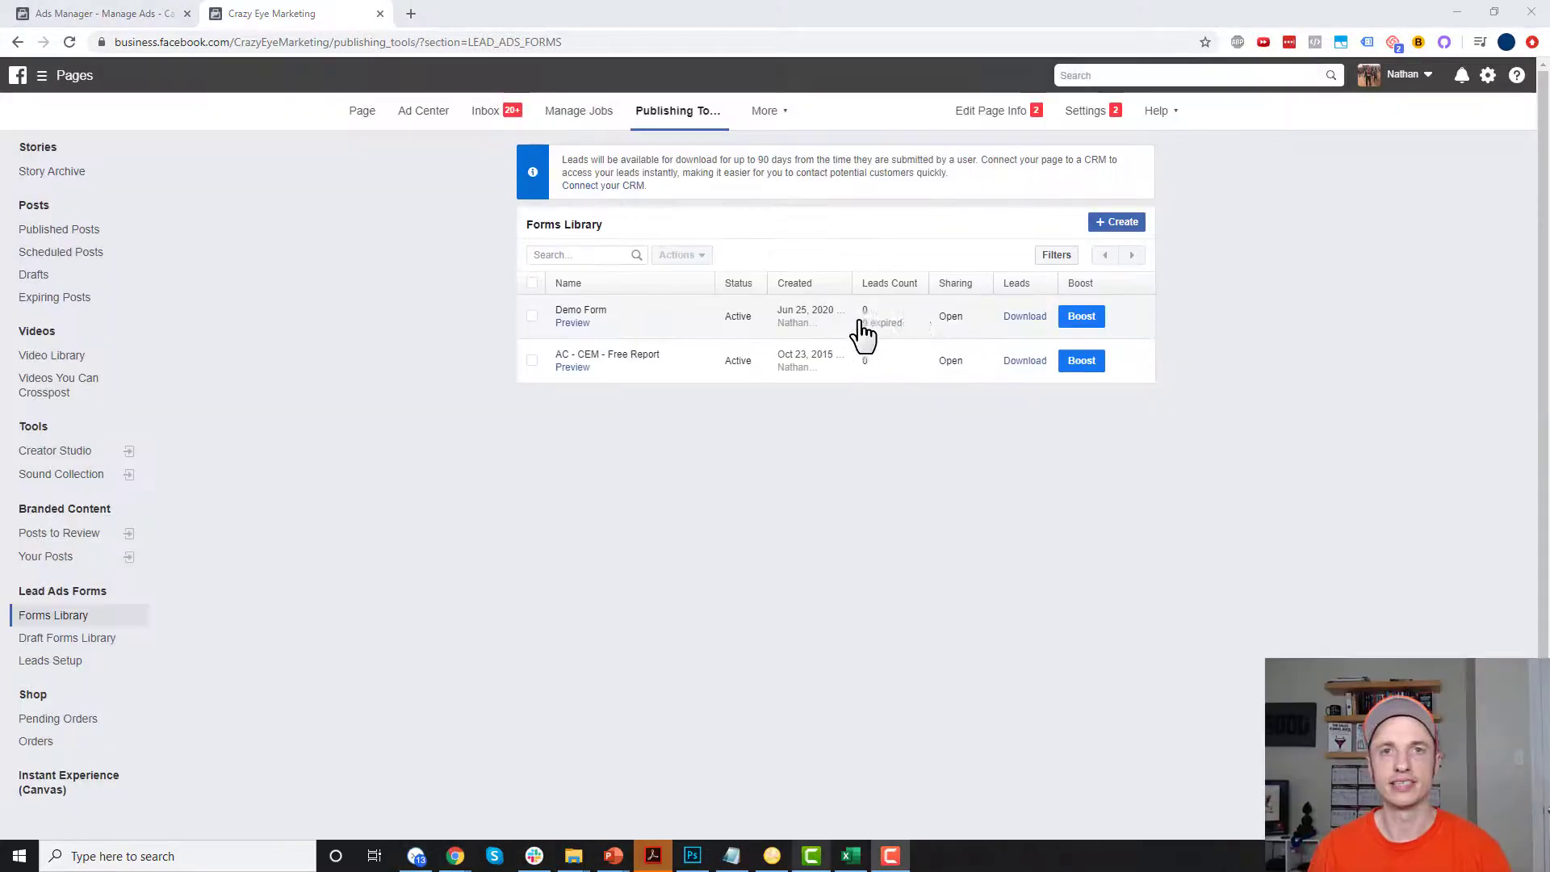
# Switch to Ads Manager and start creating a new campaign, starting over instead of continuing the earlier unfinished one
pyautogui.moveTo(869, 332)
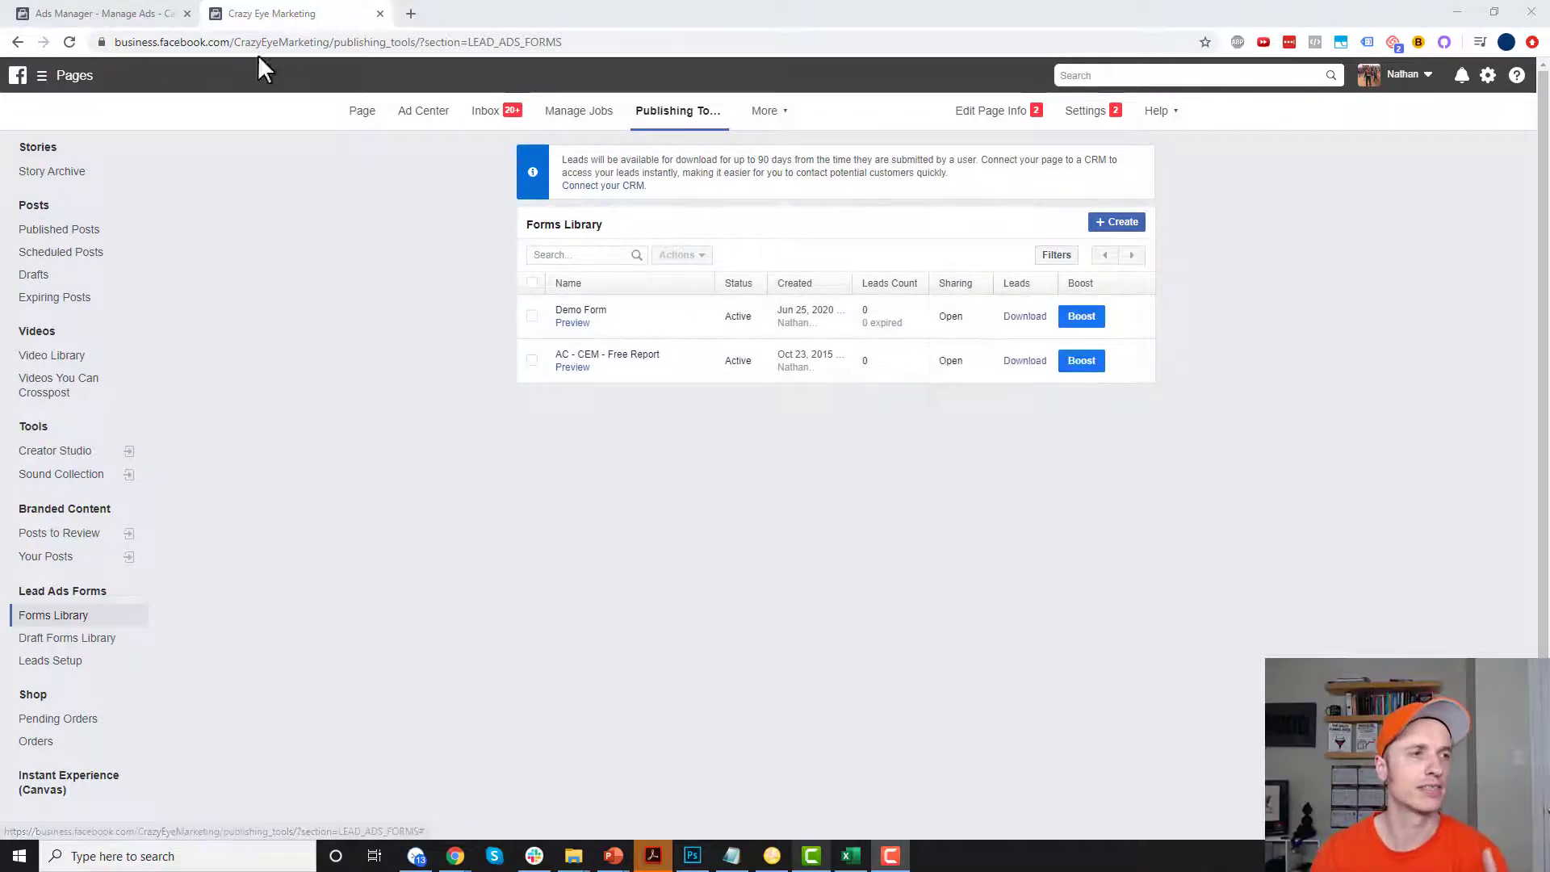
pyautogui.click(44, 76)
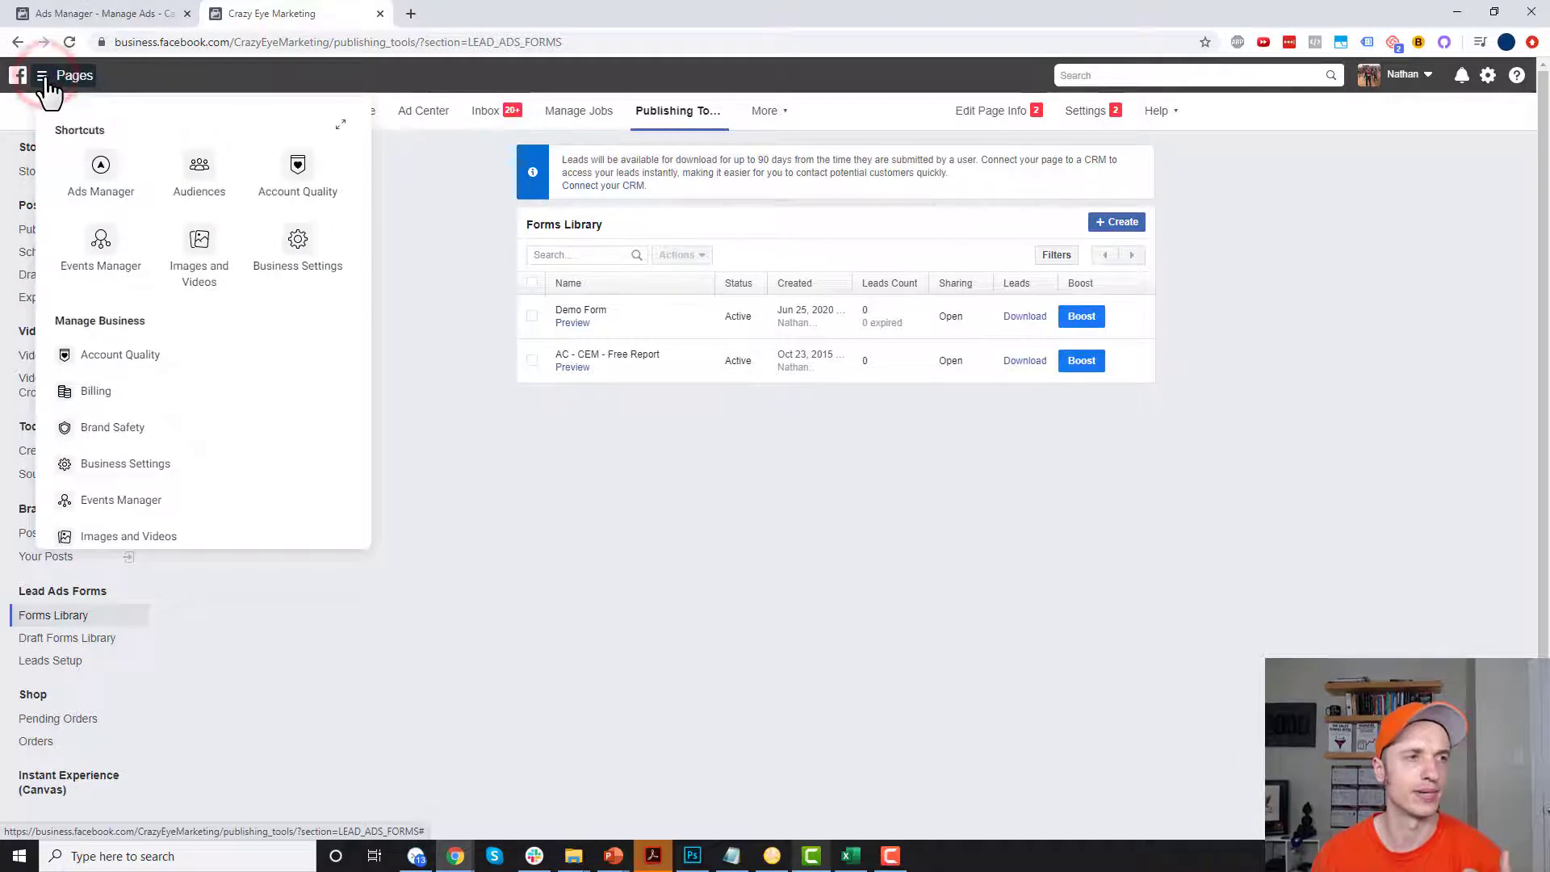
pyautogui.click(113, 187)
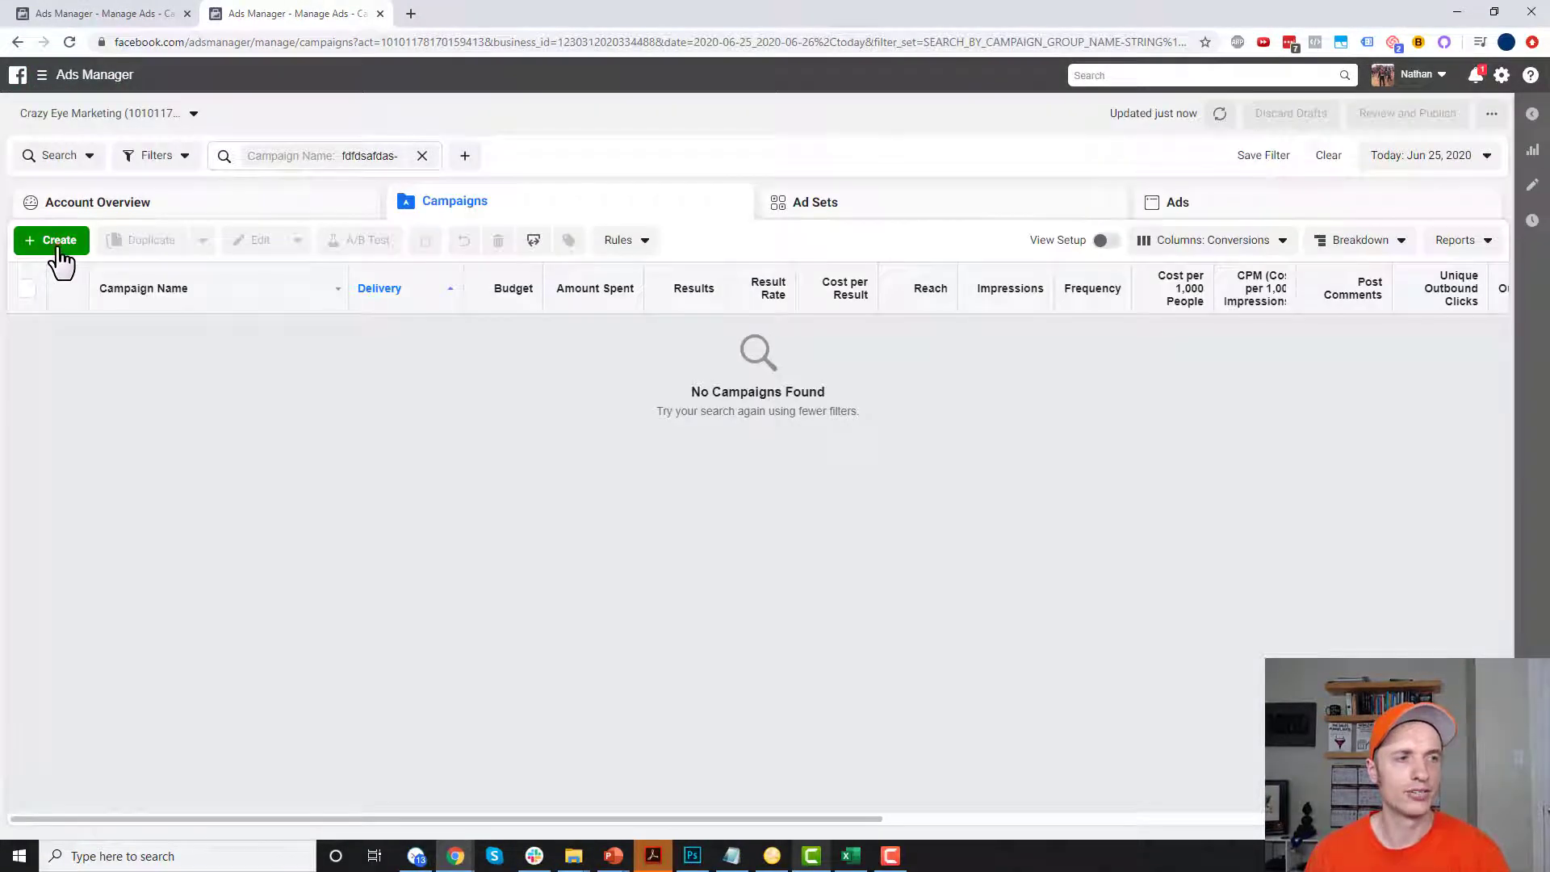
pyautogui.click(47, 245)
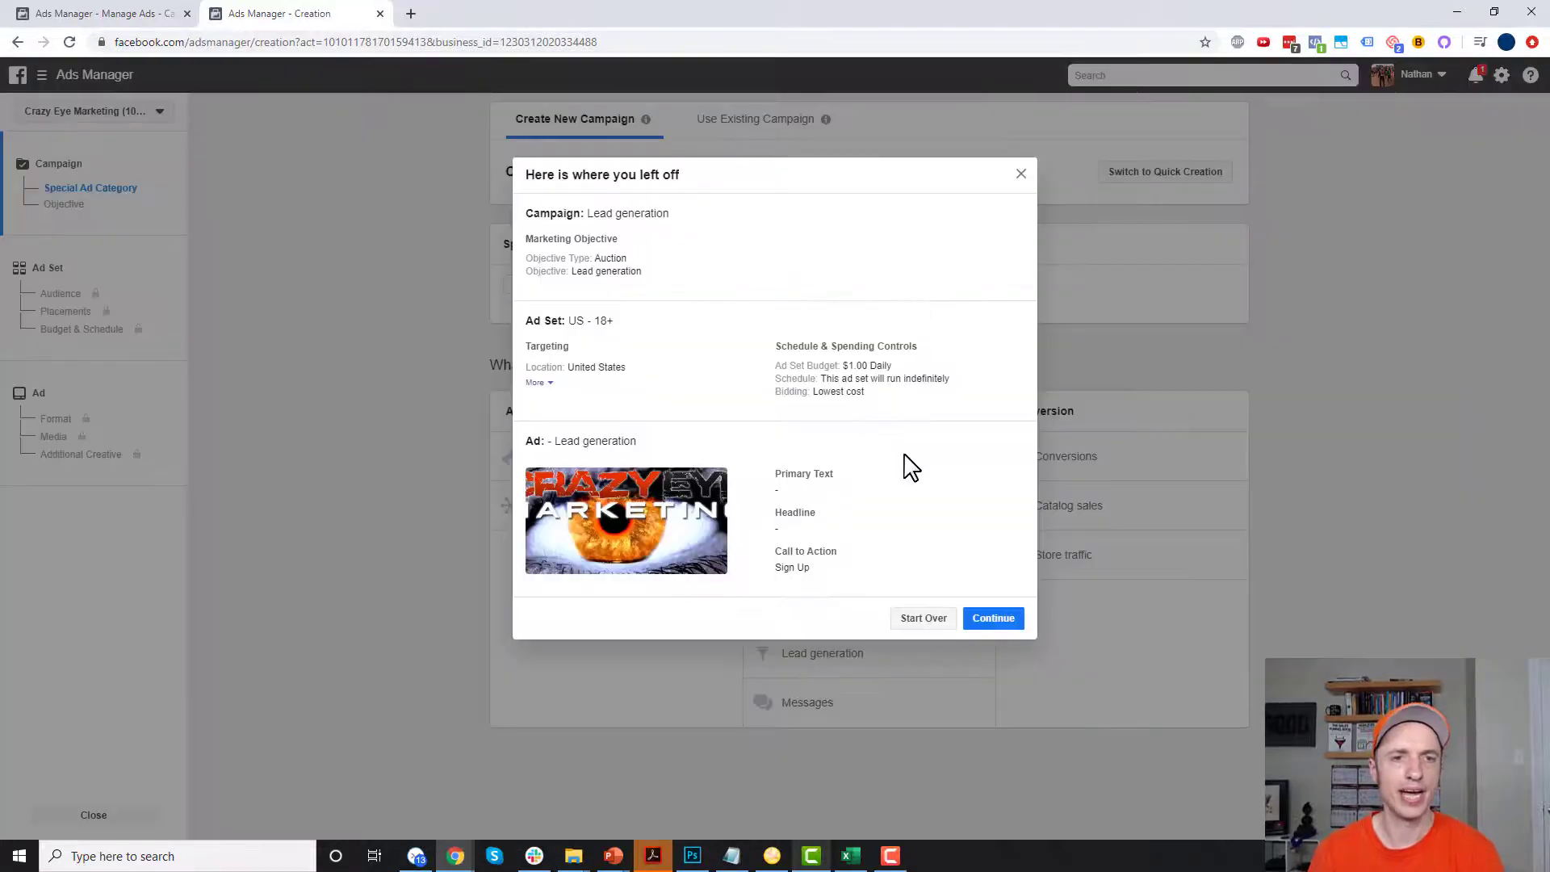
pyautogui.click(924, 618)
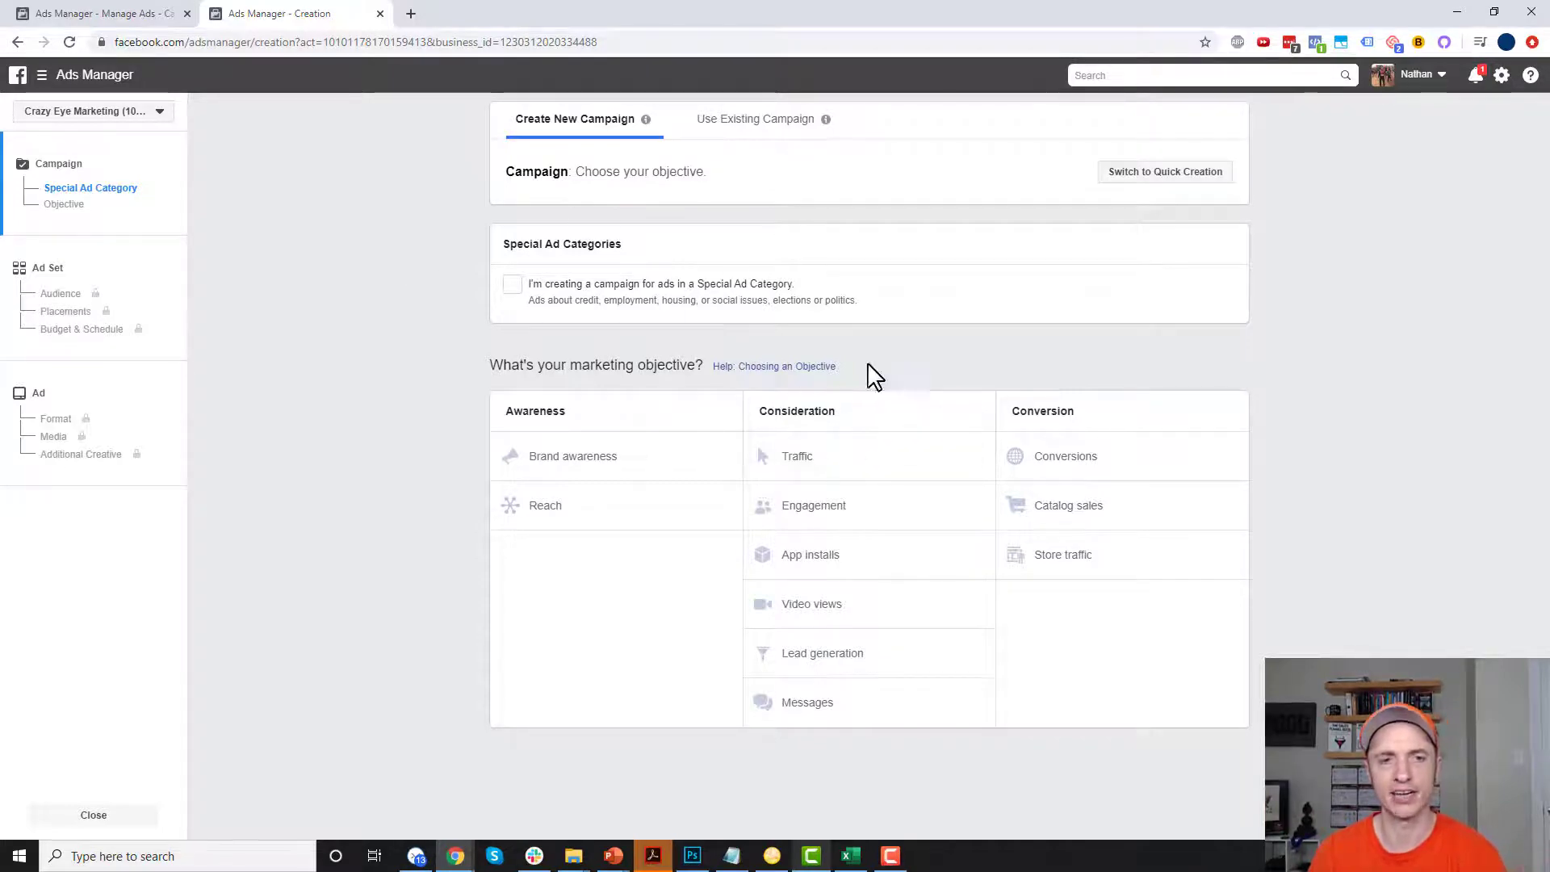
# Switch to quick creation and back to guided creation, starting the campaign over again
pyautogui.click(1217, 173)
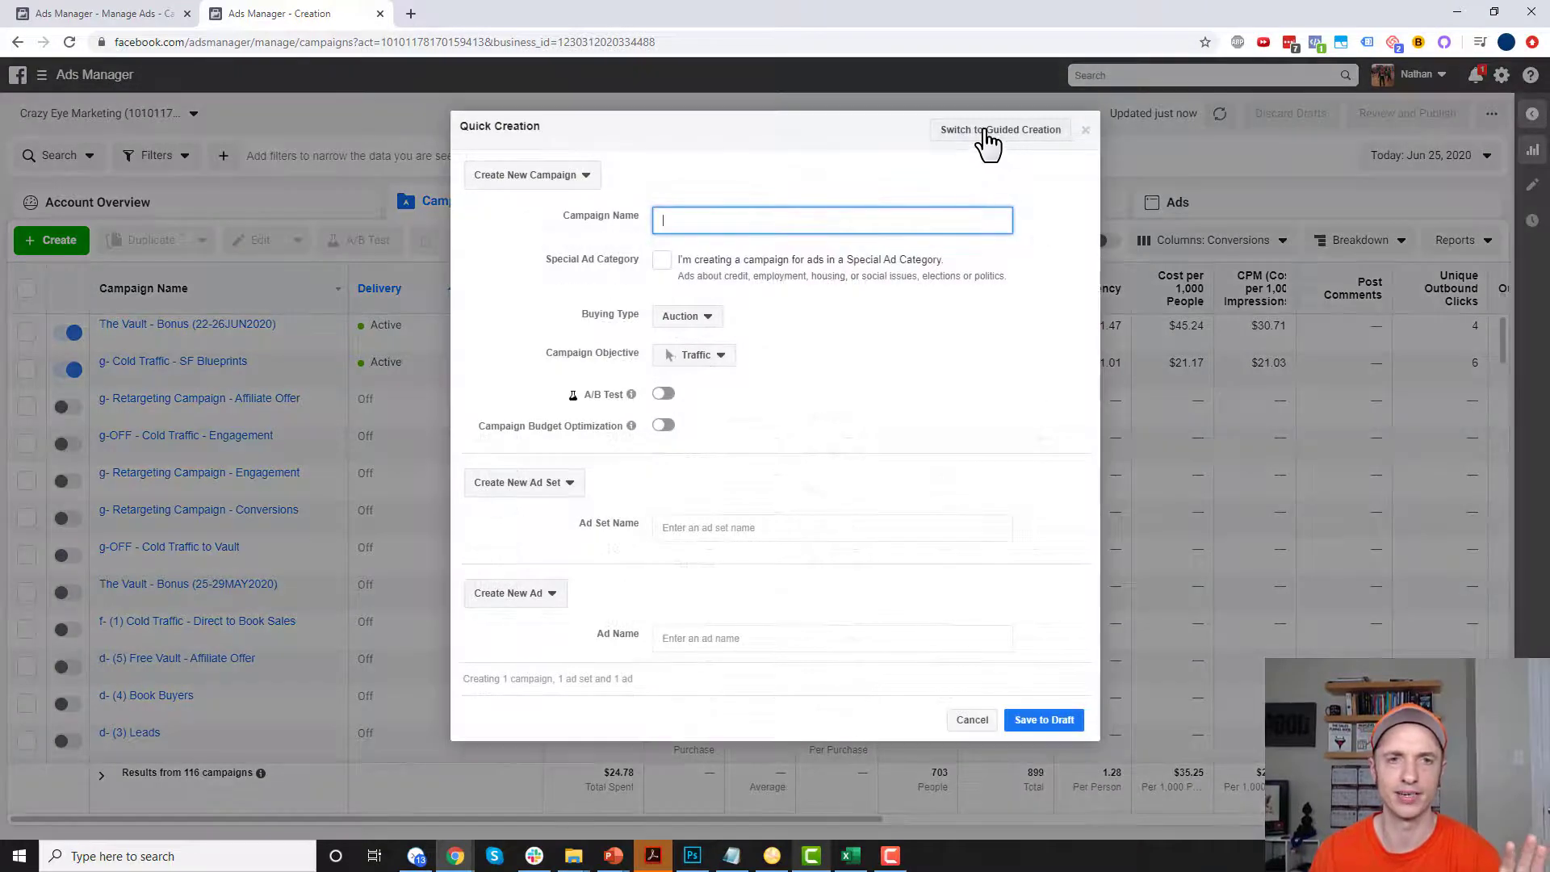
pyautogui.click(998, 138)
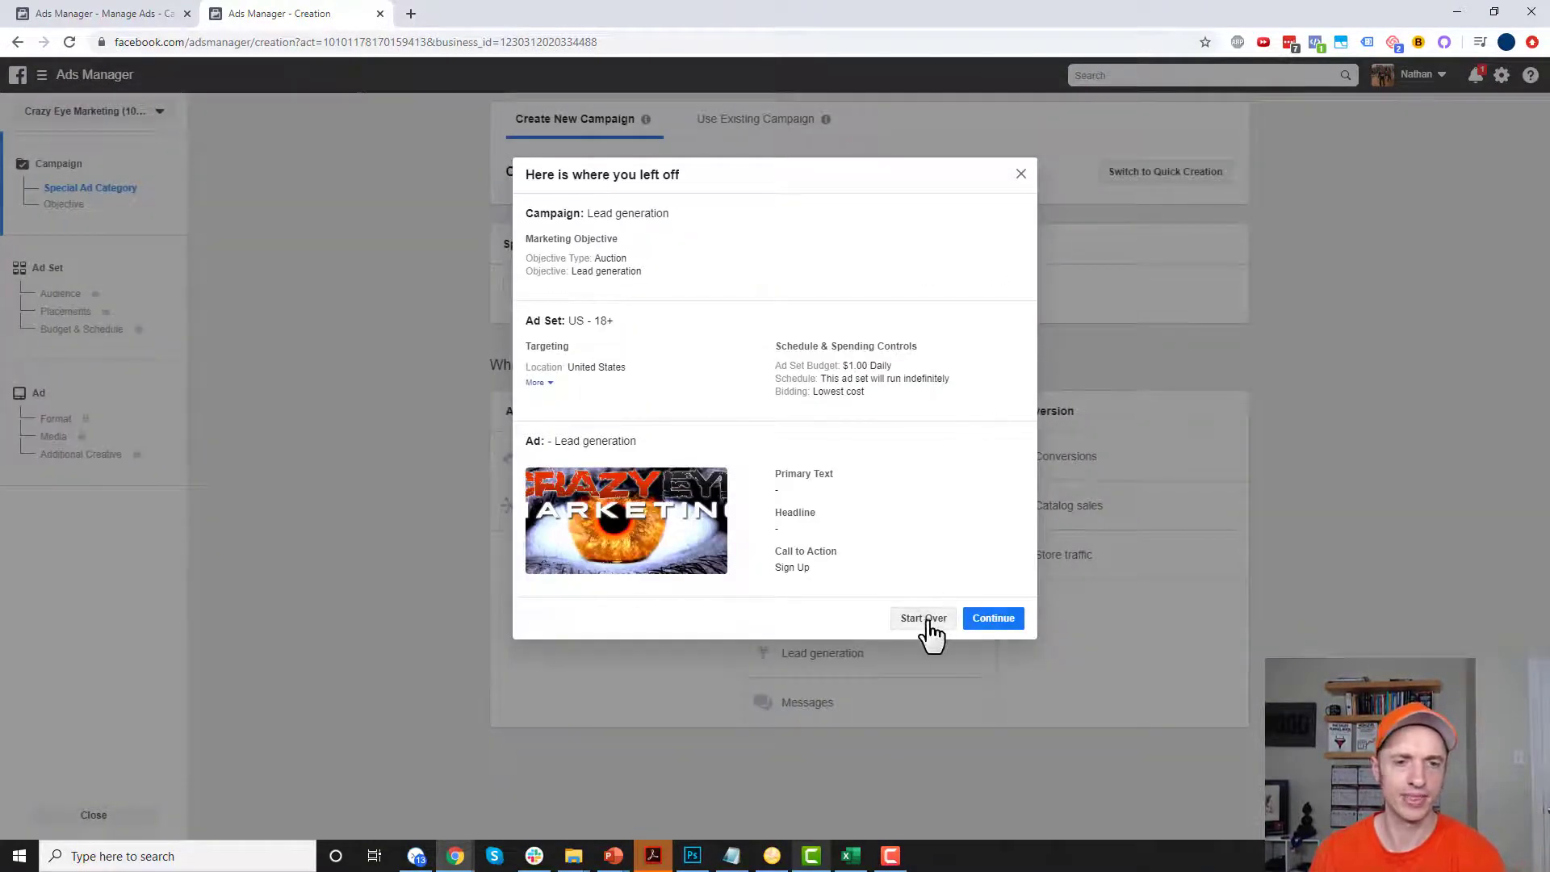
pyautogui.click(926, 620)
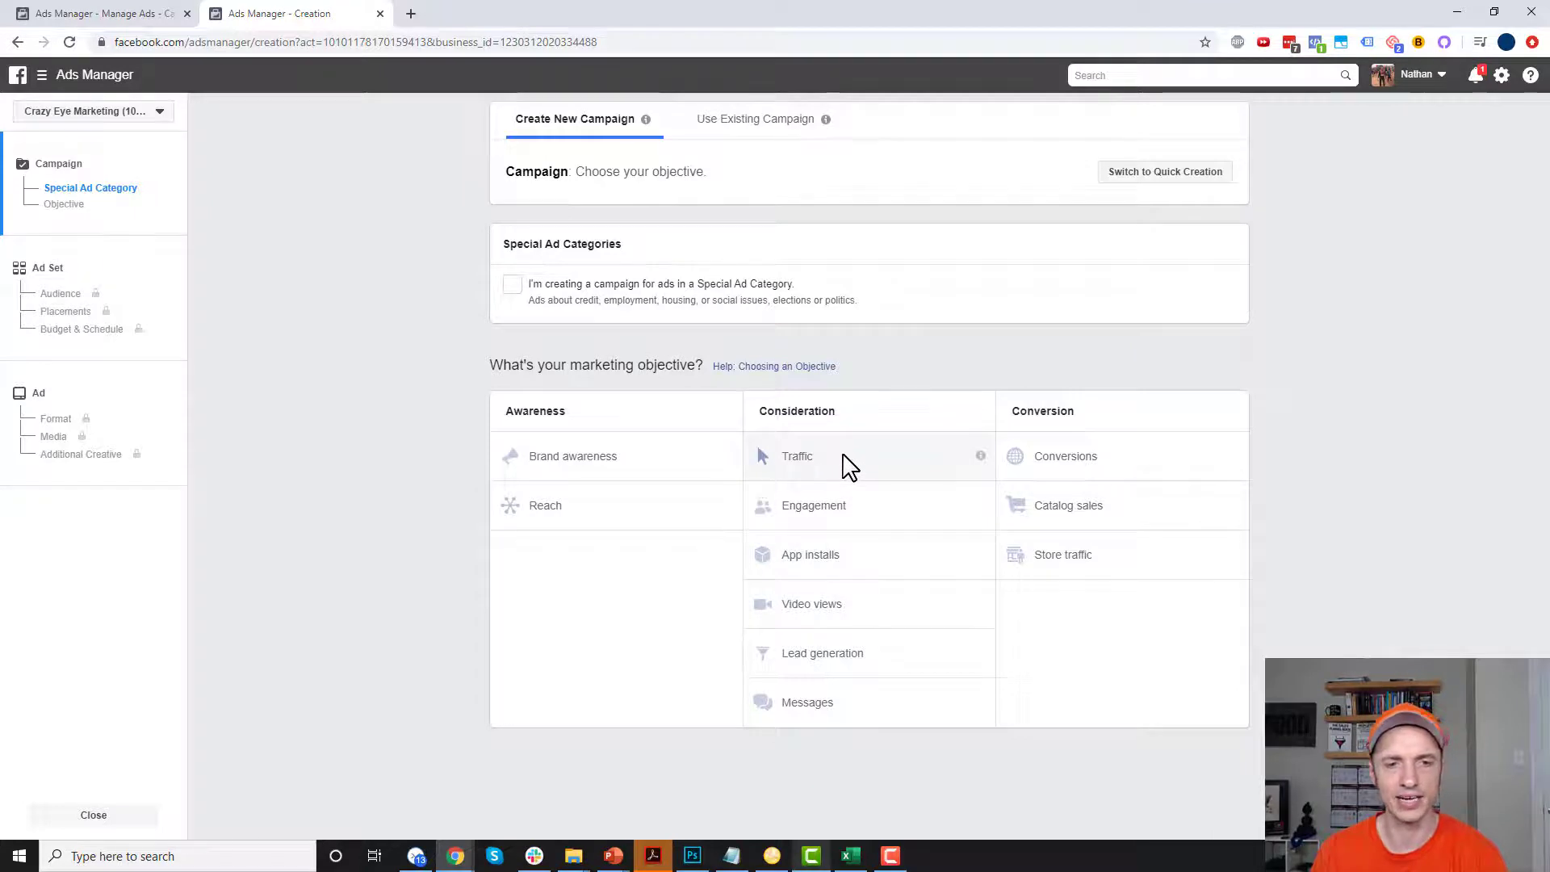
# Choose Lead generation as the marketing objective and continue to the ad set with the default campaign name
pyautogui.click(845, 658)
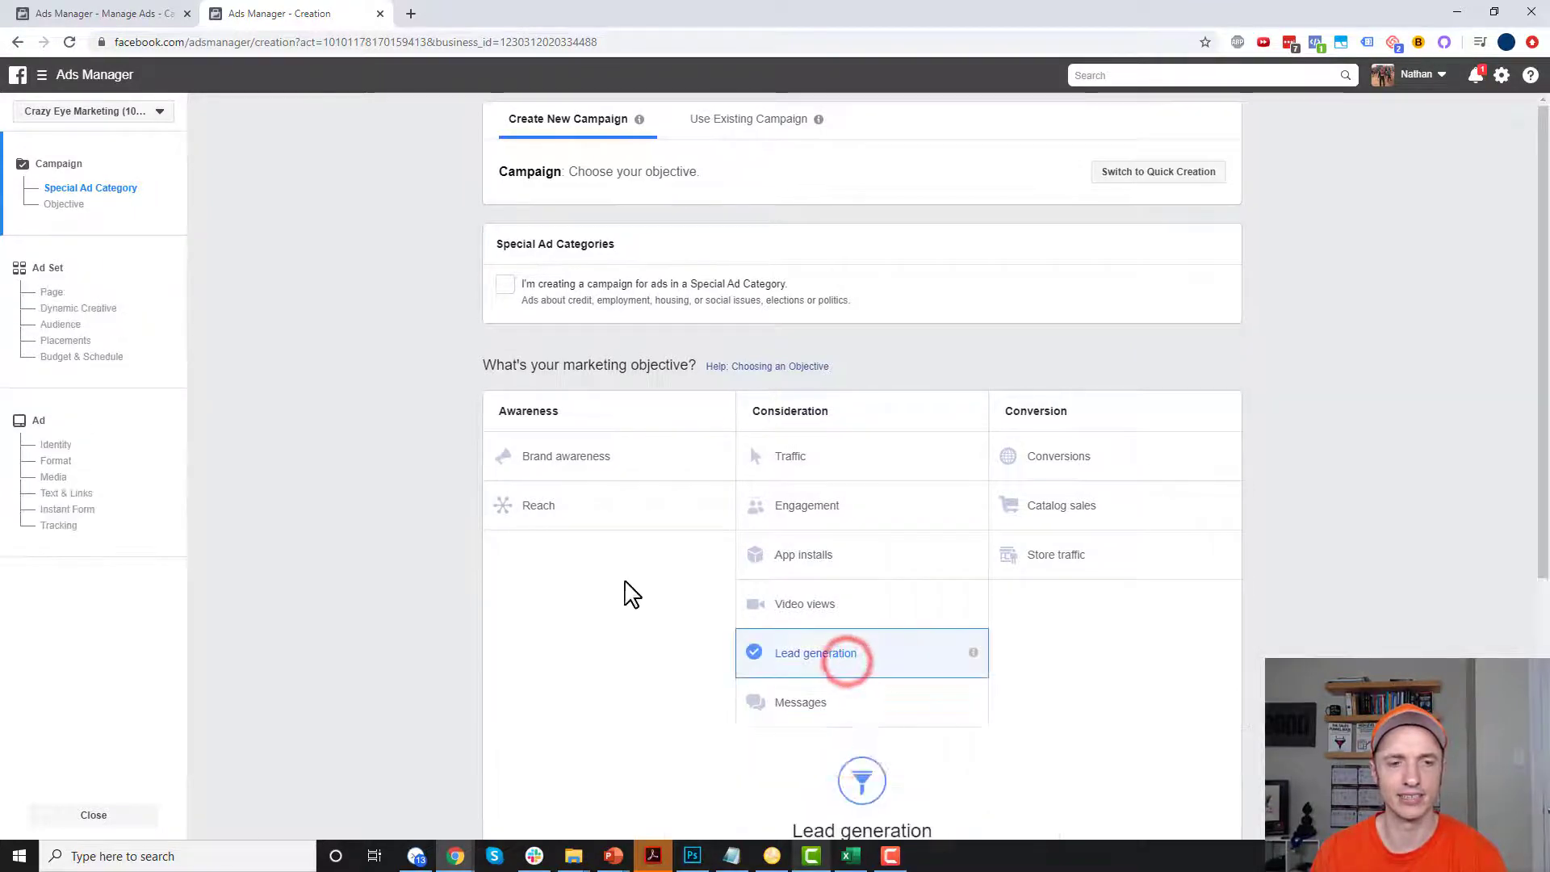
pyautogui.scroll(2, 668, 509)
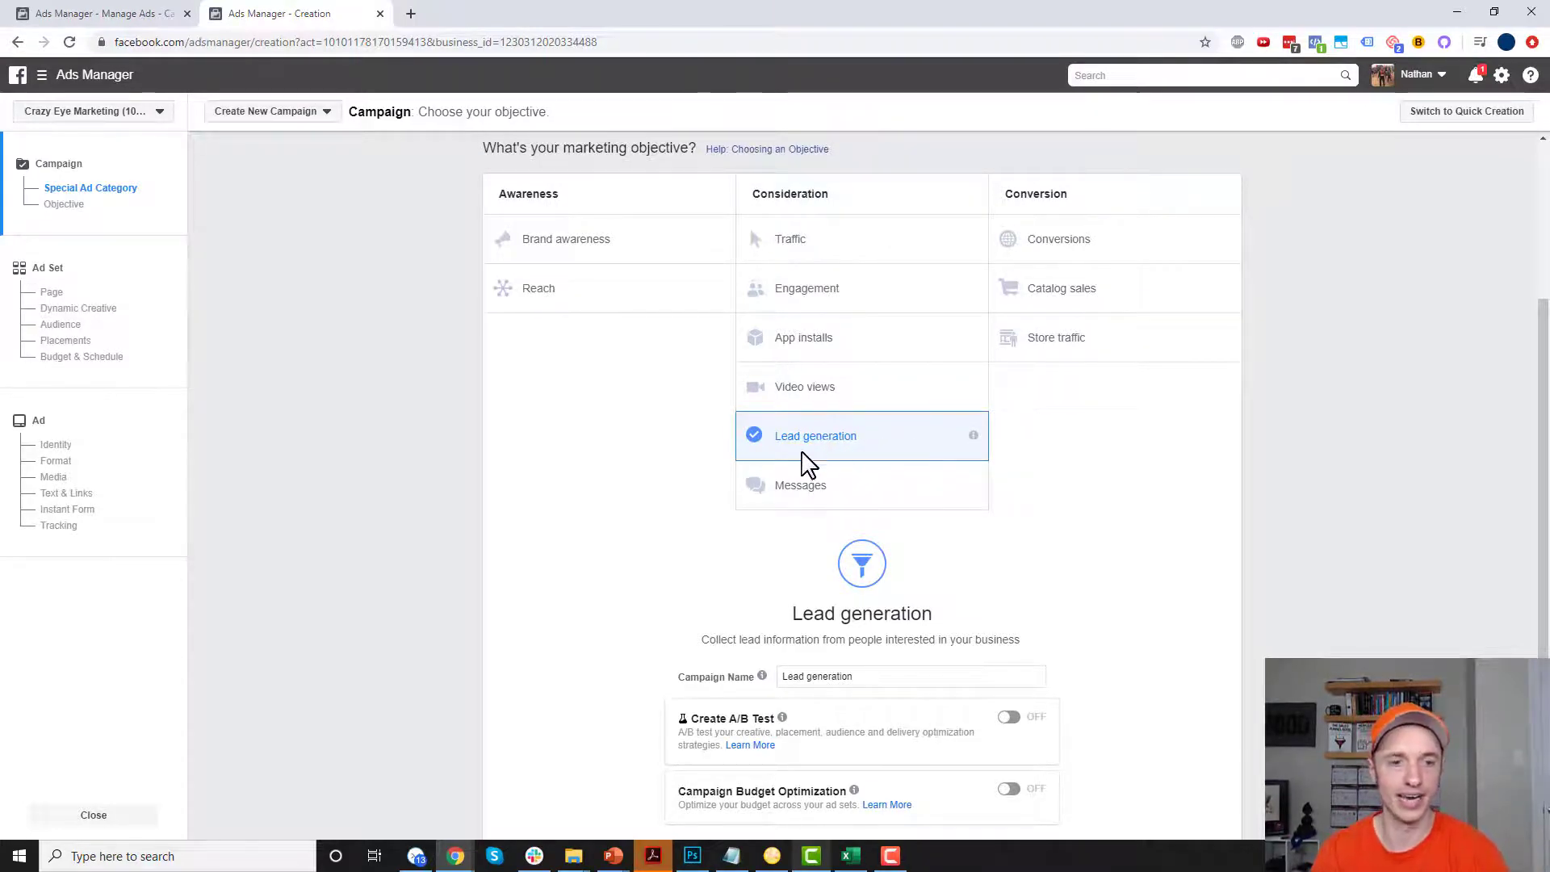
pyautogui.scroll(-2, 807, 464)
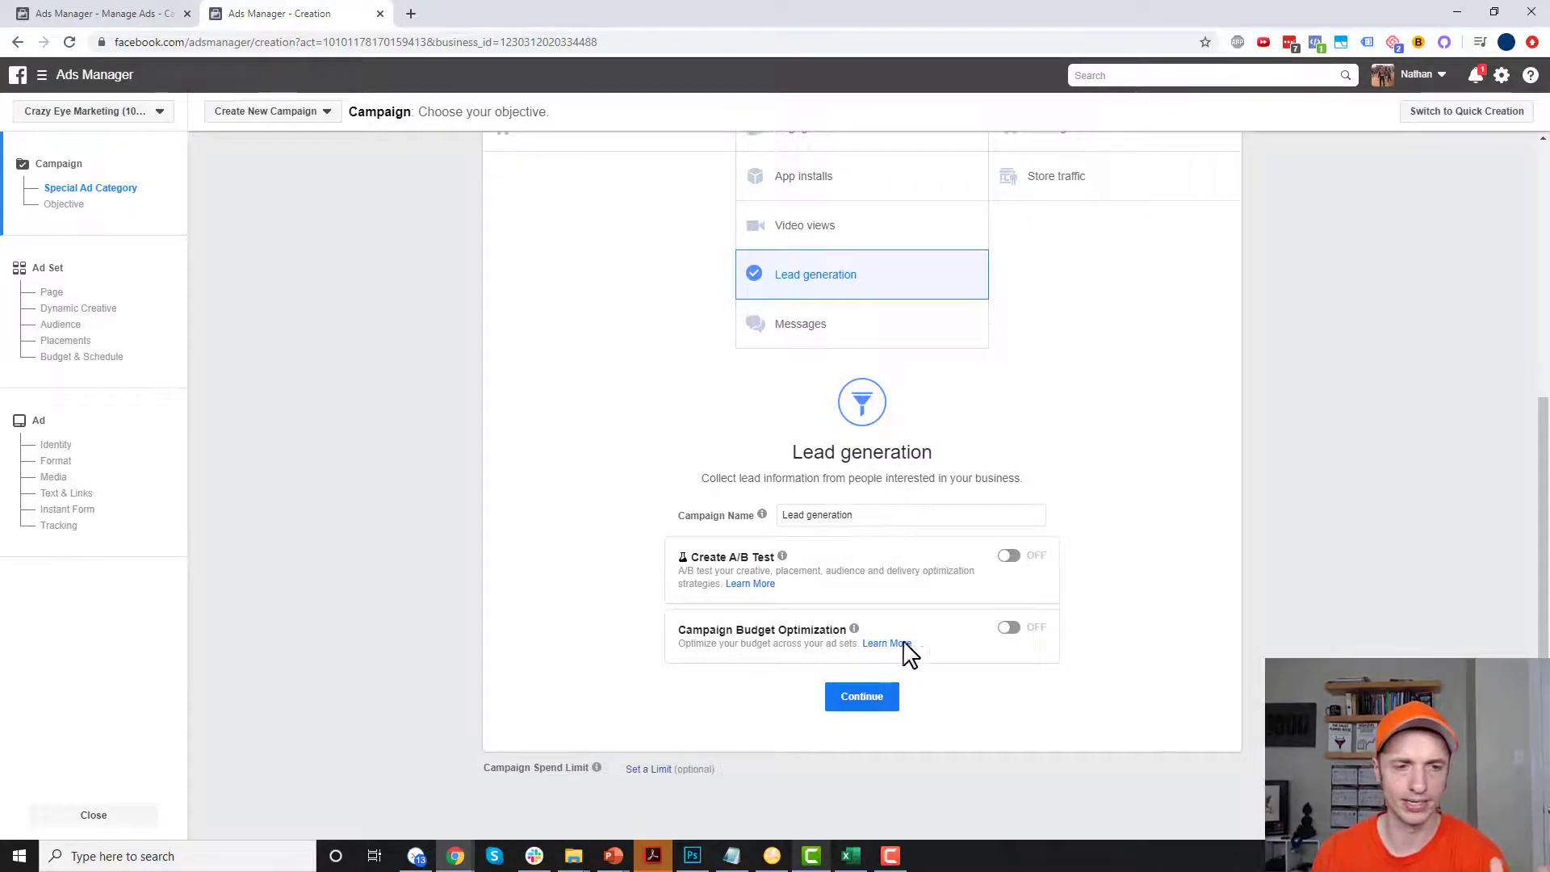
pyautogui.click(879, 704)
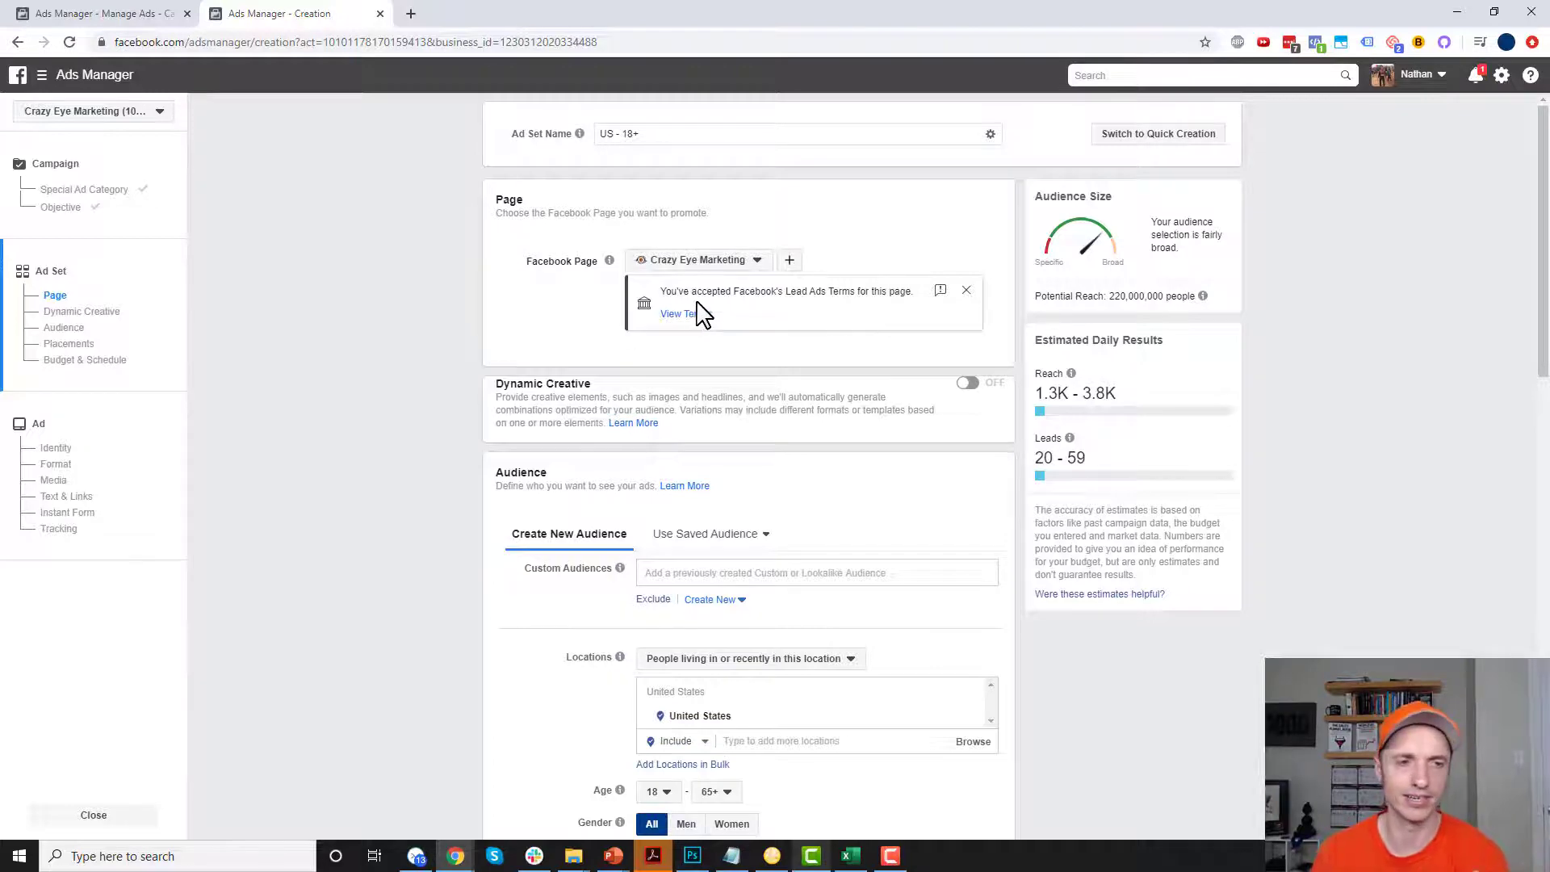
# Set the ad set's daily budget to $1.00, keep the default audience and placements, and continue to the ad
pyautogui.scroll(-6, 699, 315)
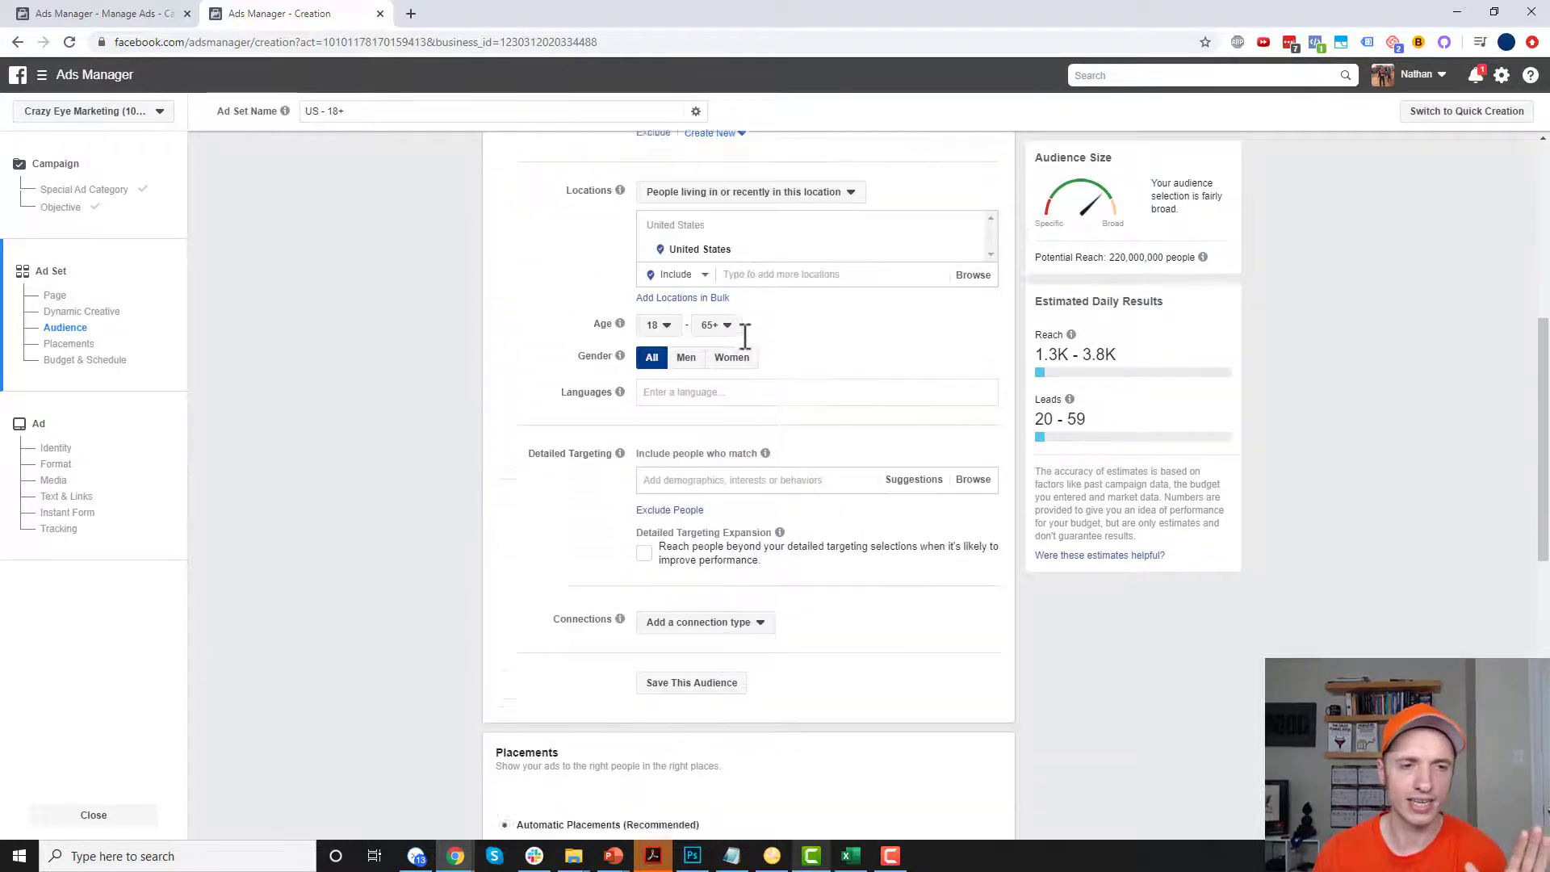
pyautogui.scroll(-6, 745, 335)
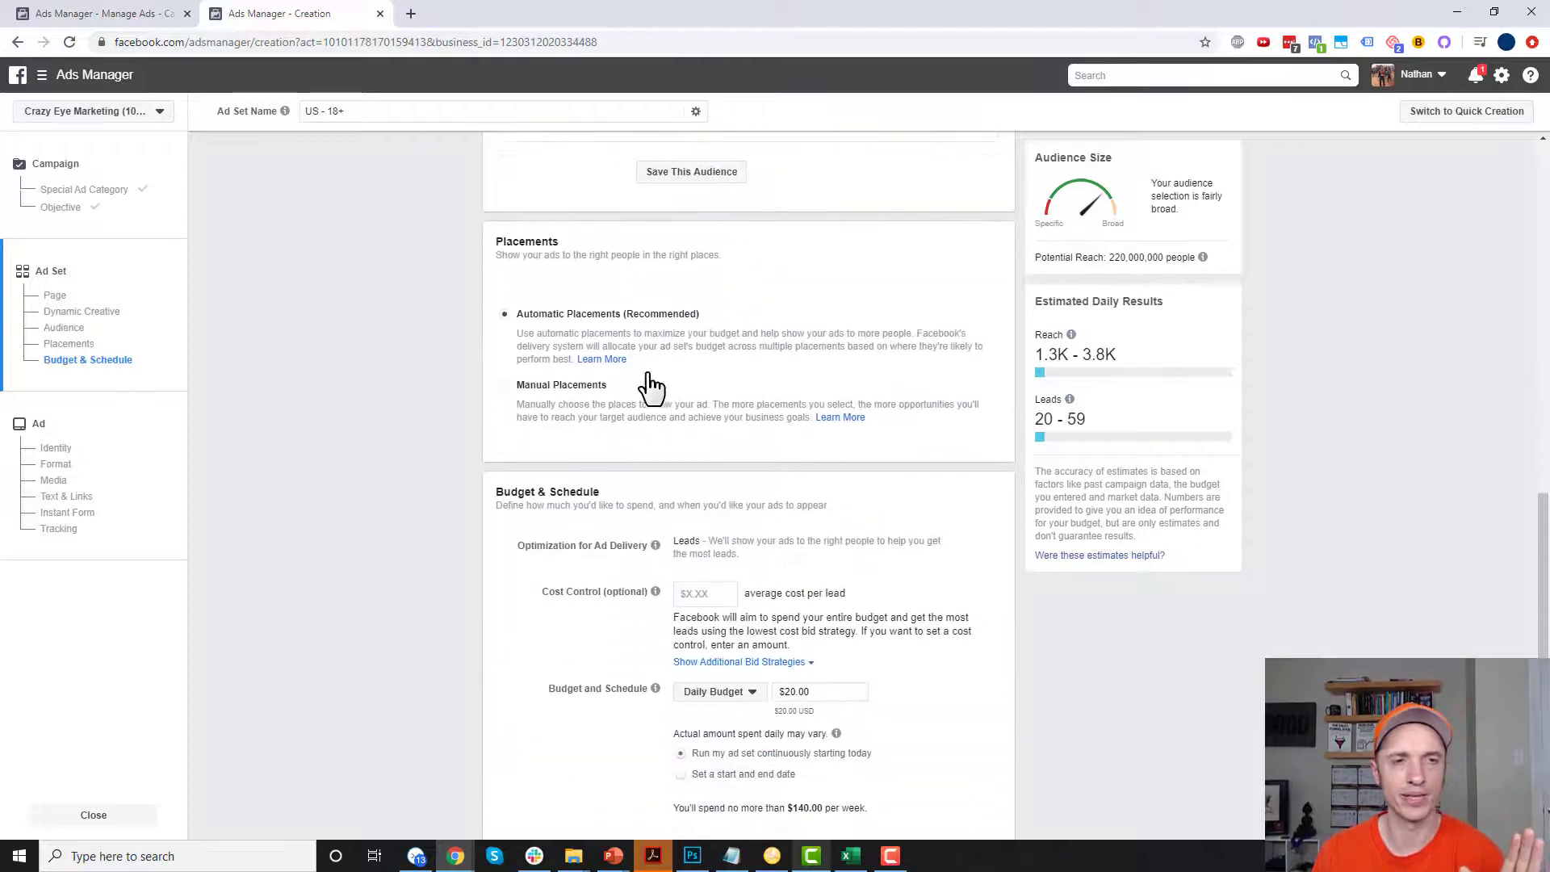
pyautogui.scroll(-3, 695, 342)
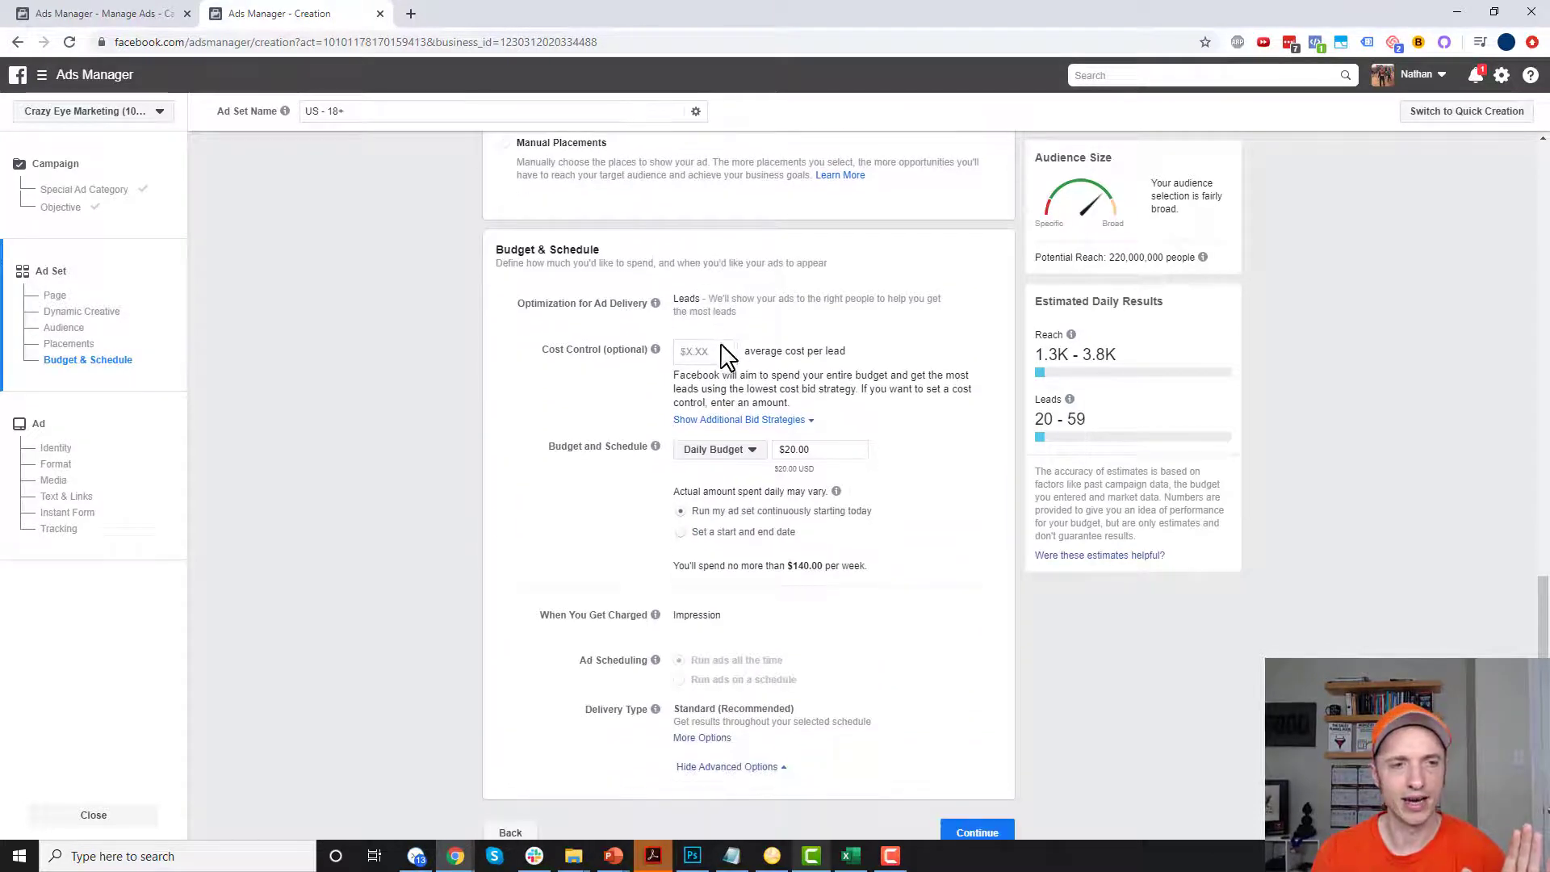
pyautogui.scroll(-1, 727, 355)
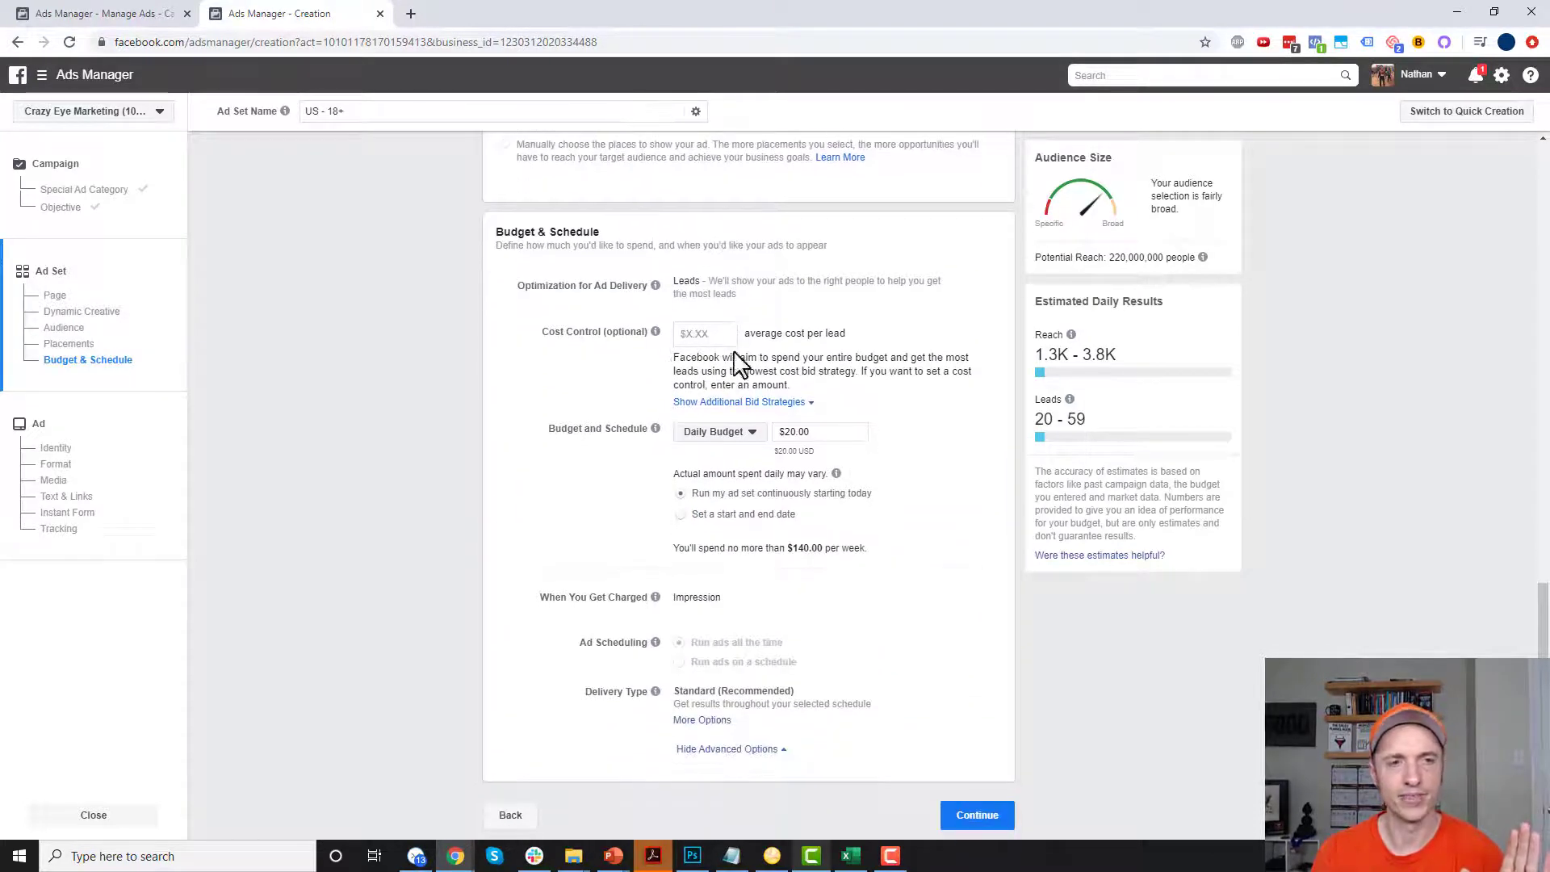
pyautogui.tripleClick(810, 436)
pyautogui.write('1')
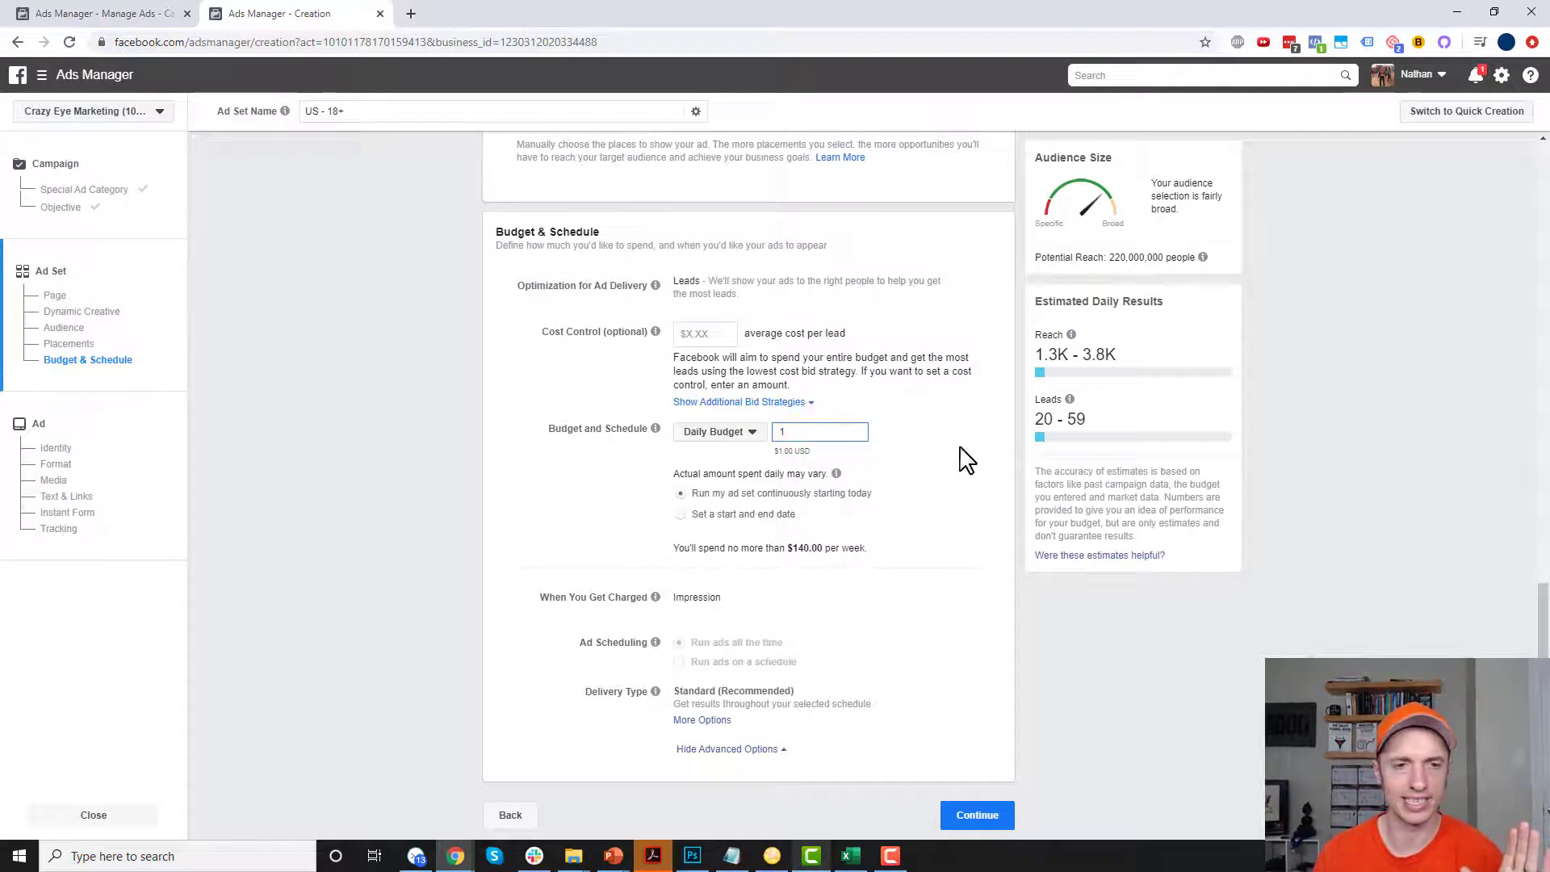
pyautogui.click(960, 449)
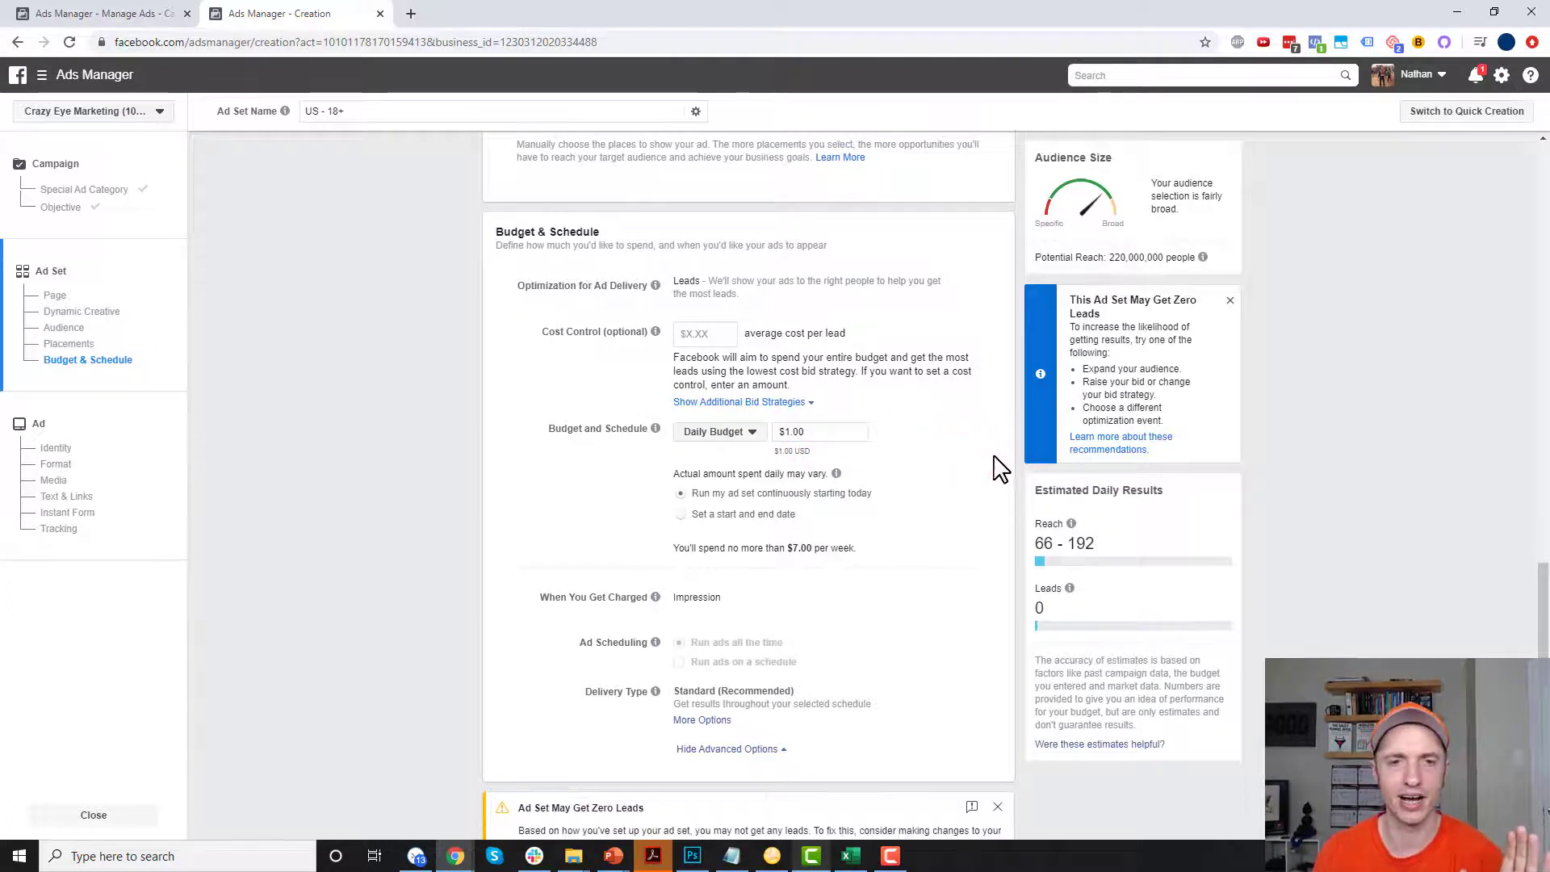
pyautogui.scroll(-1, 1000, 468)
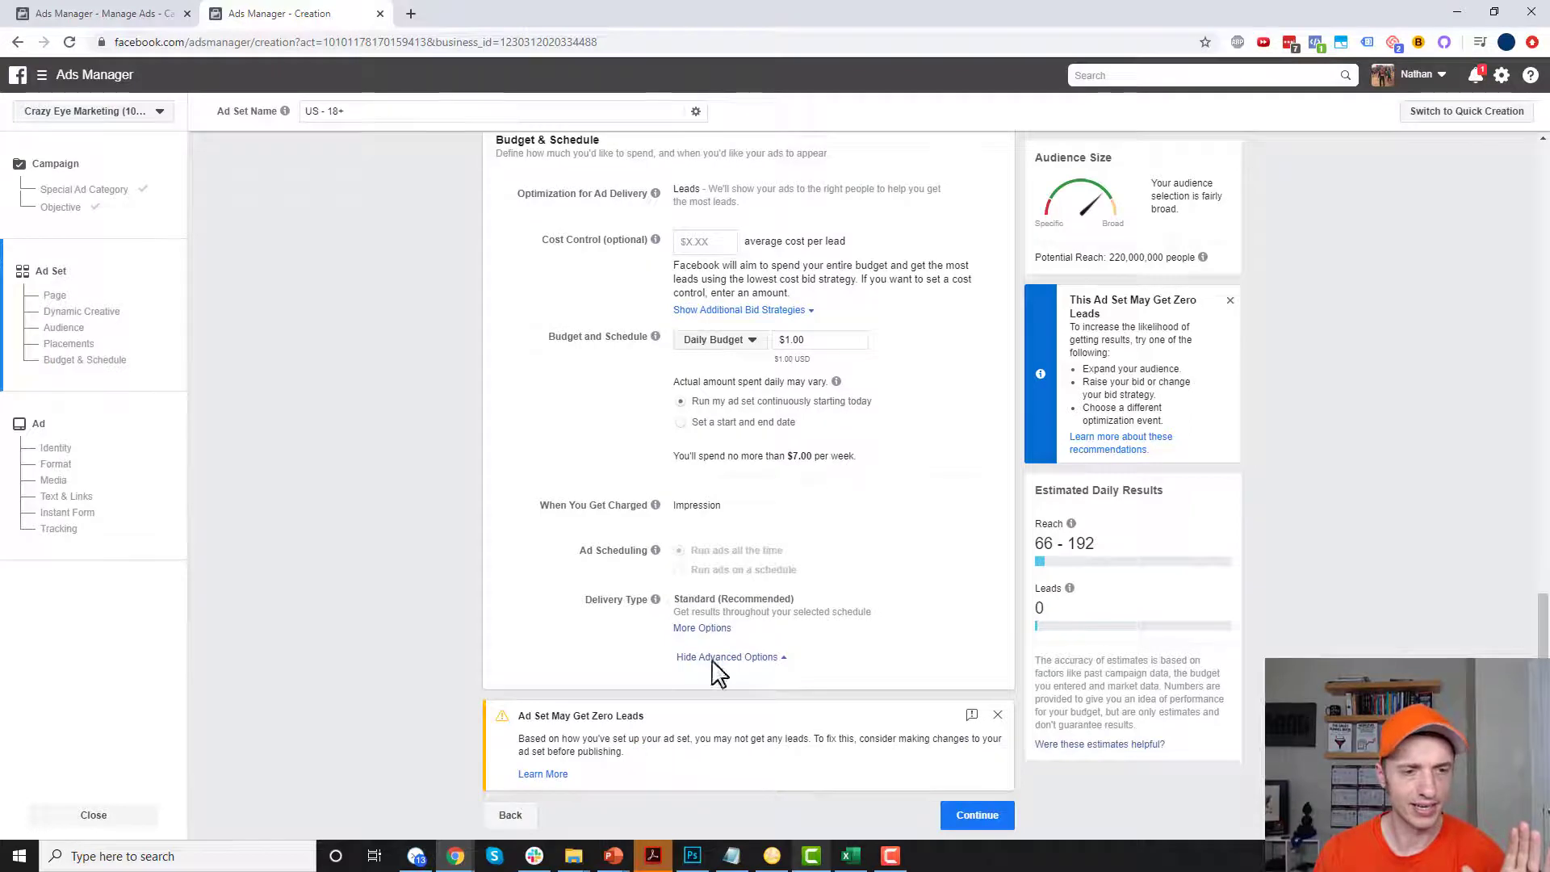
pyautogui.click(993, 818)
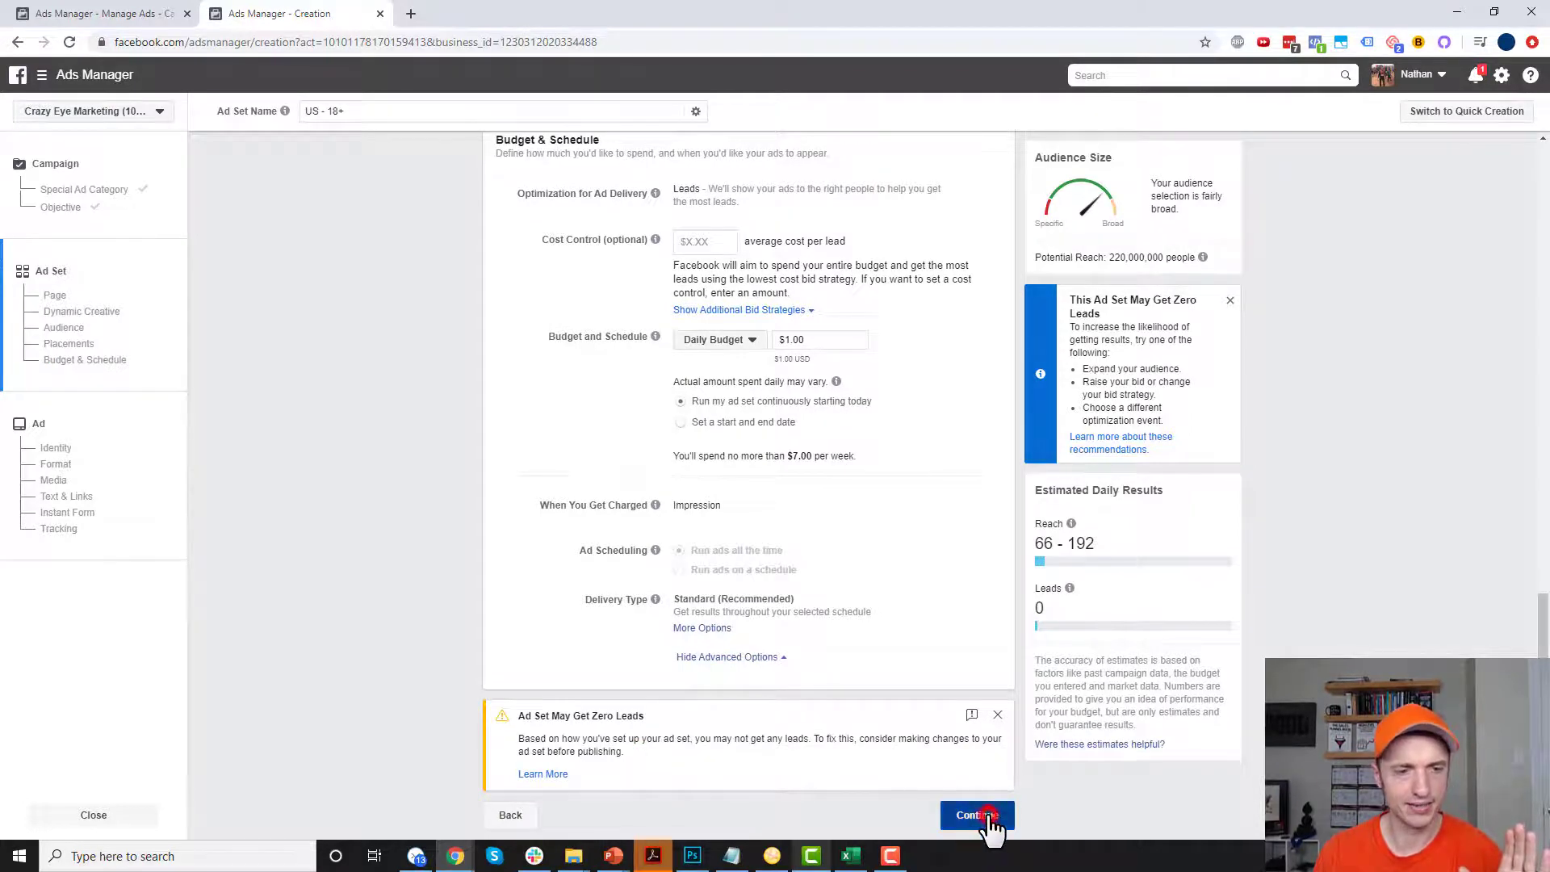
# Keep the single image format and current image, and enter "primary text" as the ad's primary text
pyautogui.scroll(-1, 810, 371)
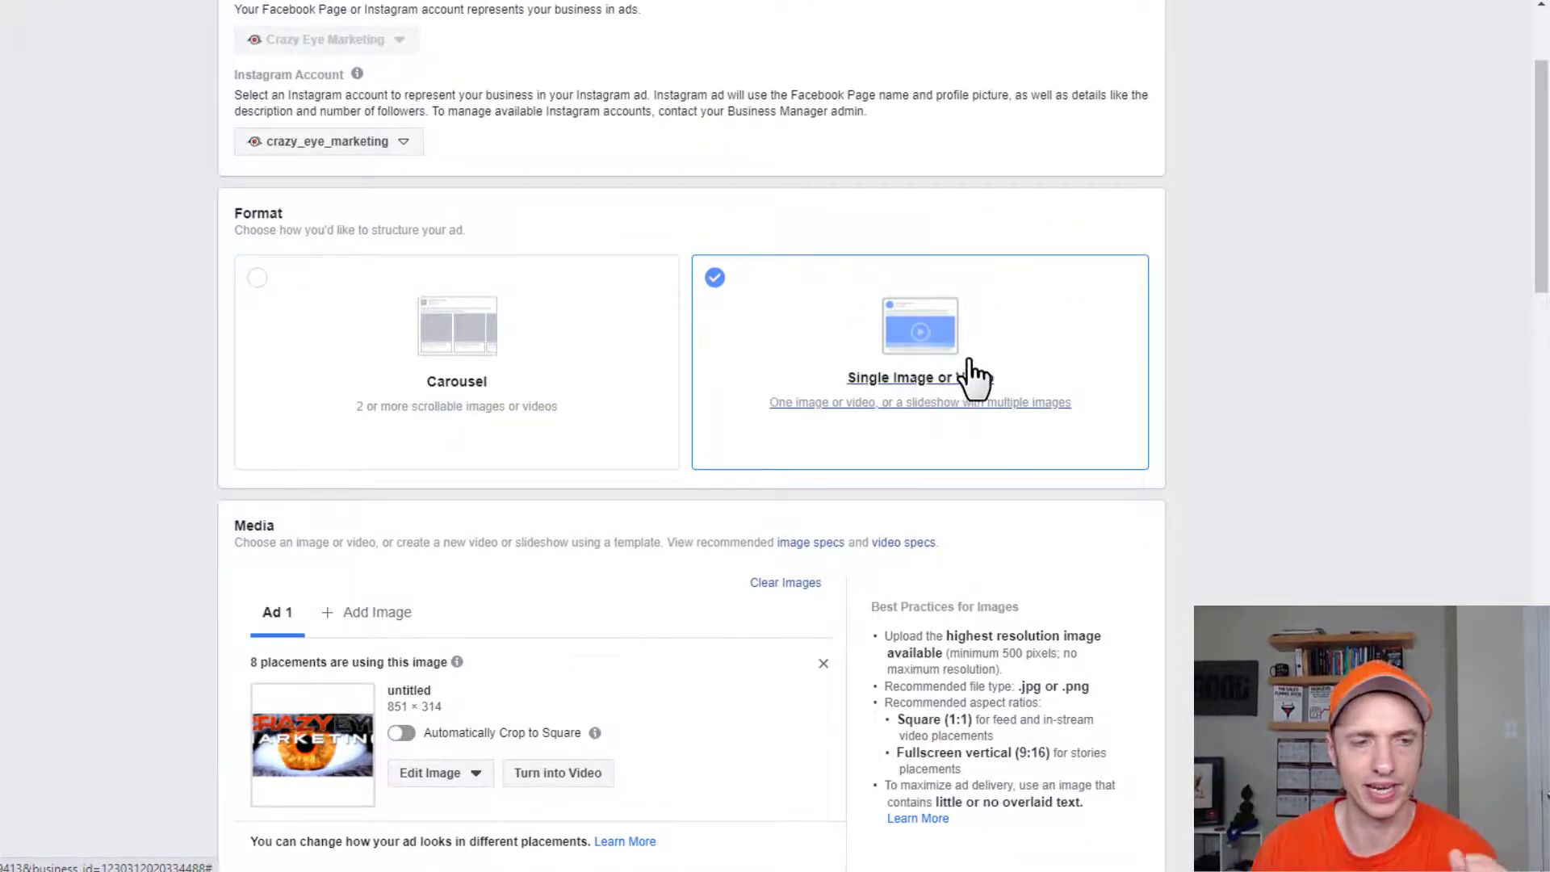
pyautogui.scroll(-5, 962, 380)
pyautogui.scroll(-1, 960, 370)
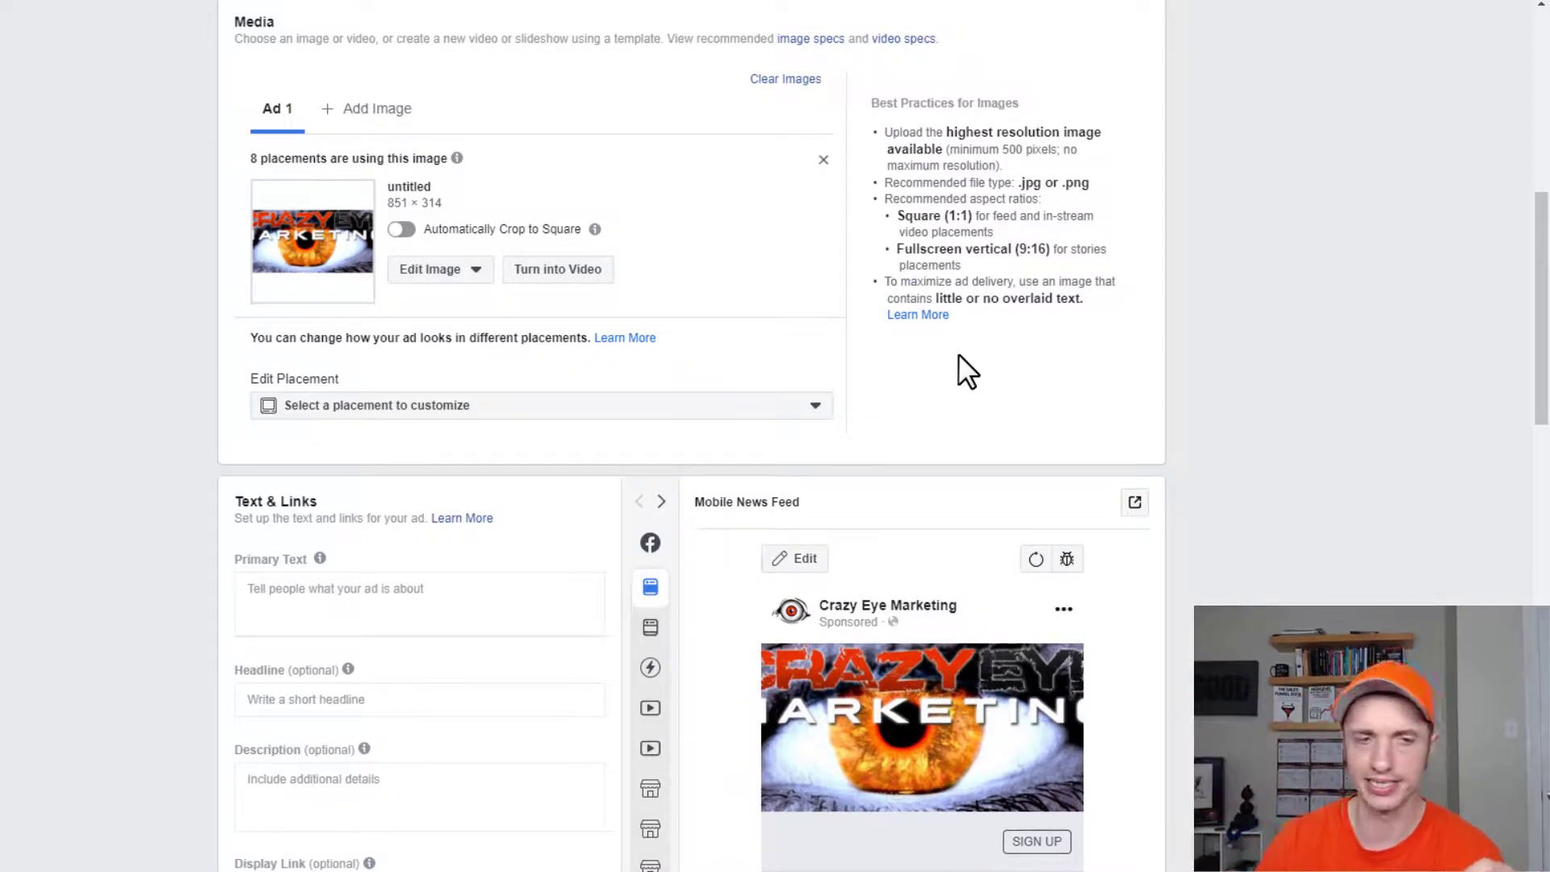
pyautogui.scroll(-2, 904, 367)
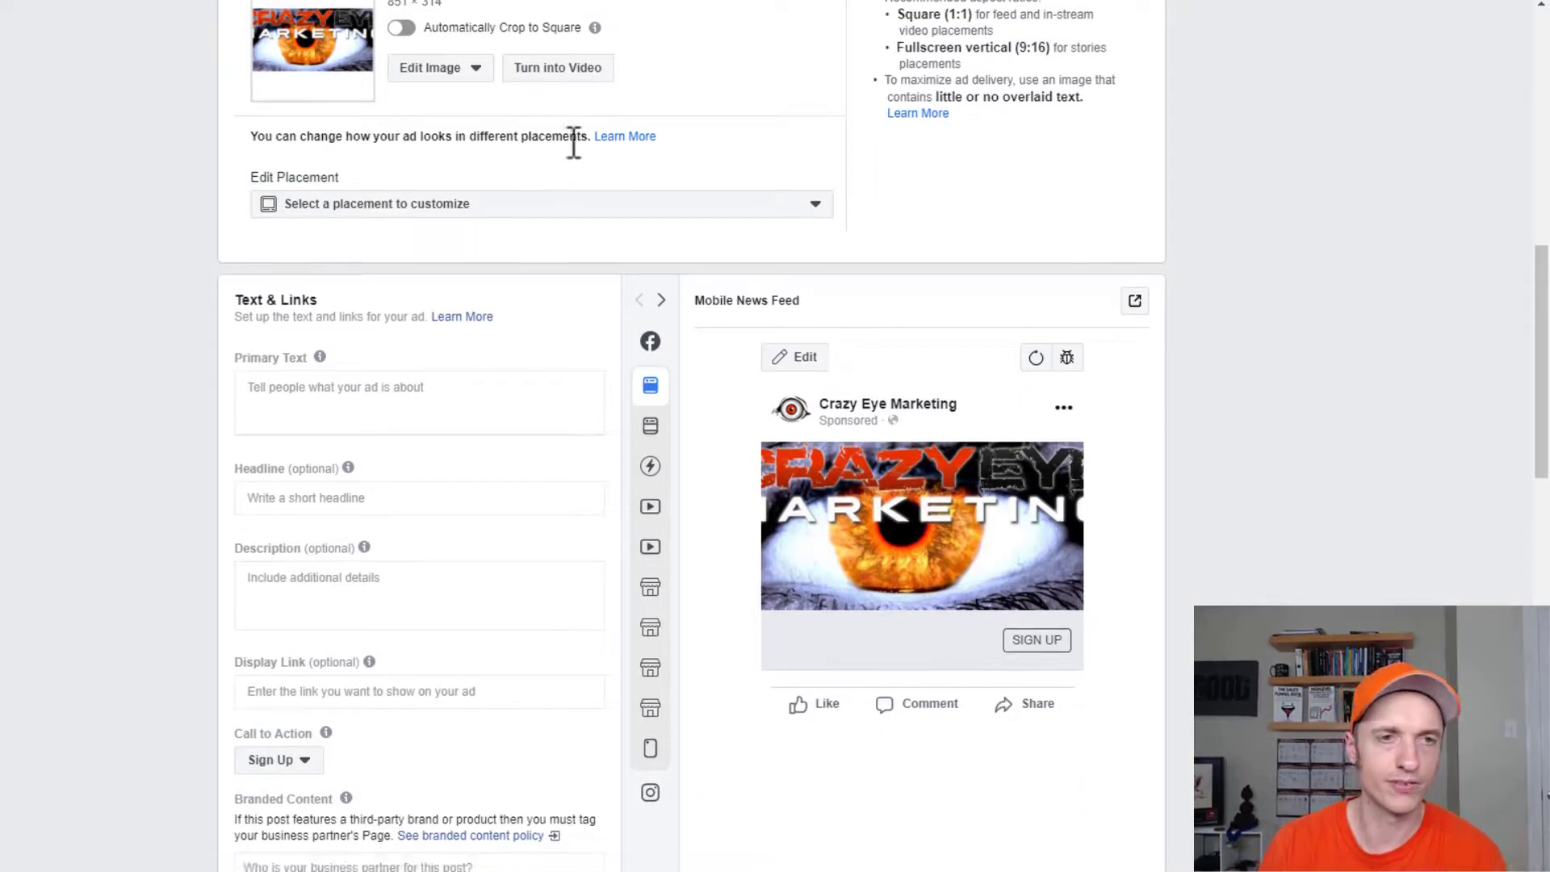
pyautogui.scroll(1, 767, 278)
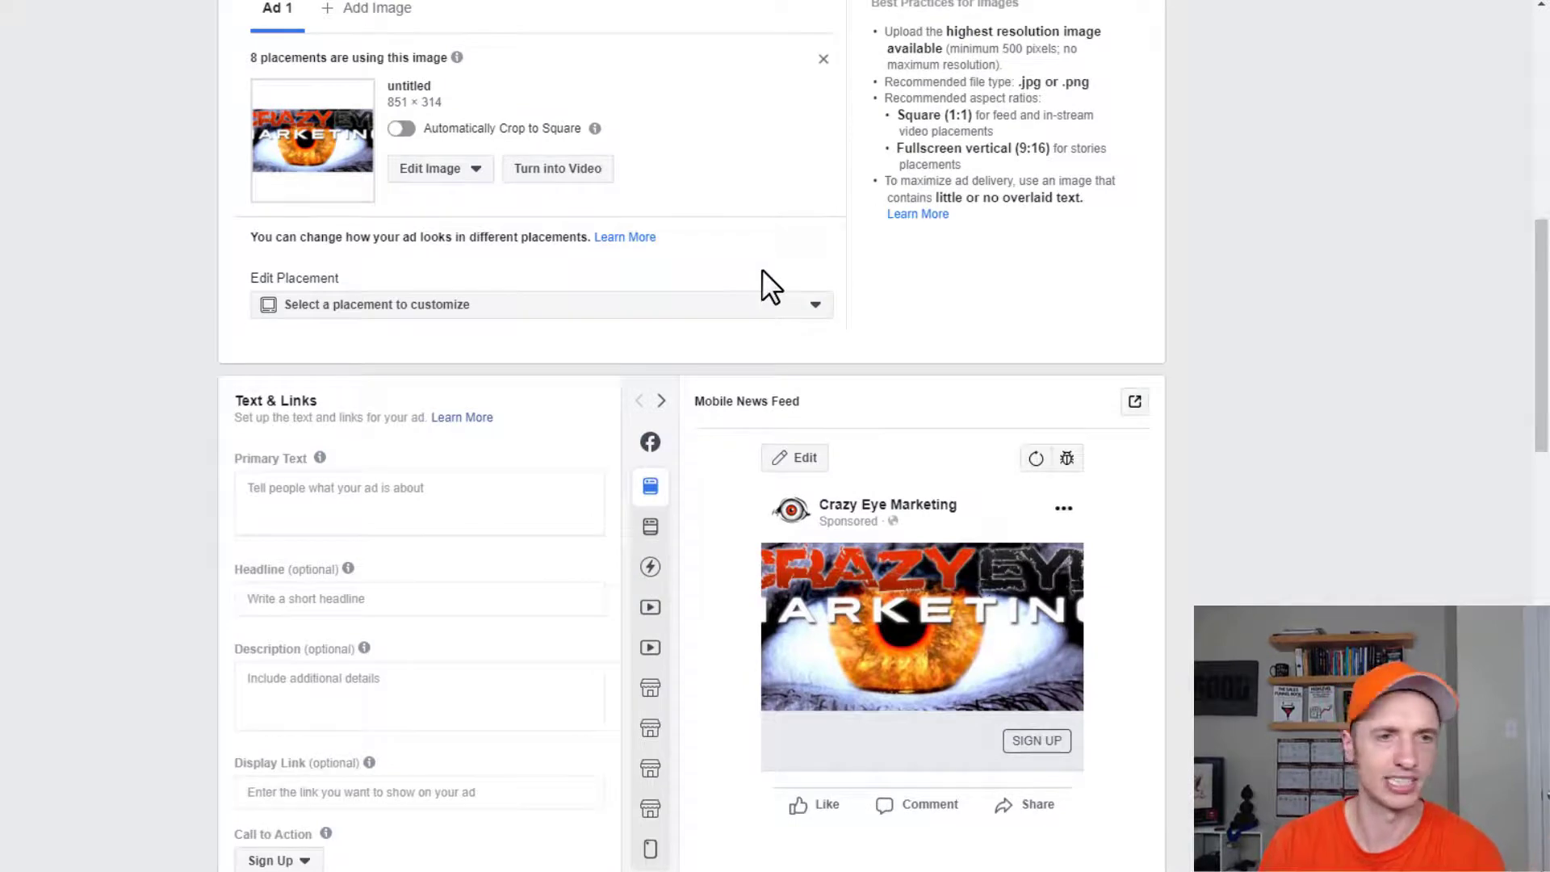
pyautogui.scroll(-2, 762, 268)
pyautogui.click(407, 298)
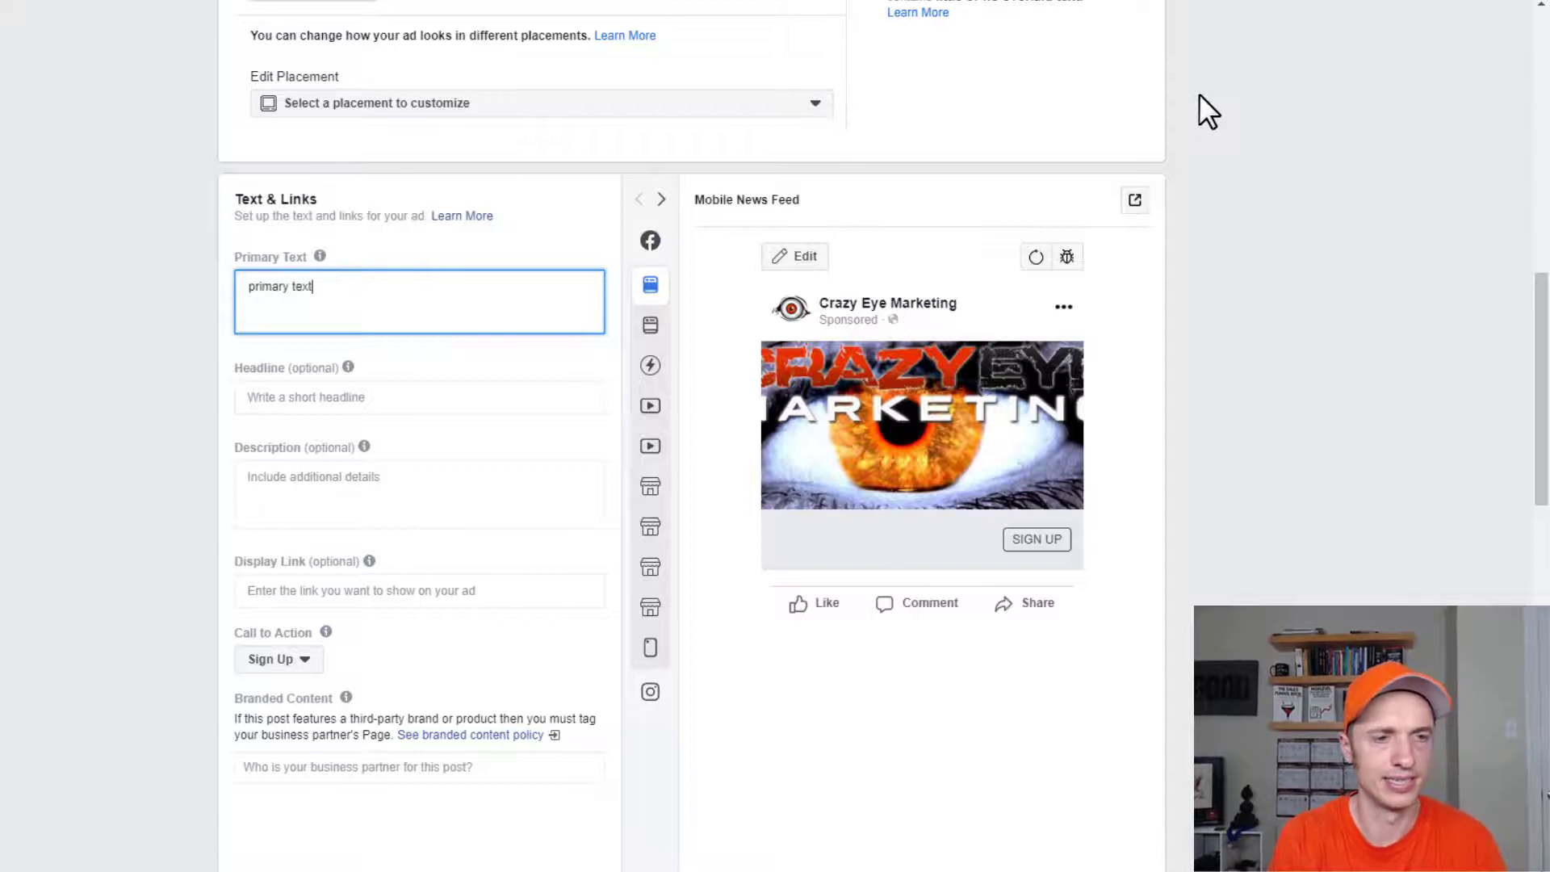
pyautogui.press('Tab')
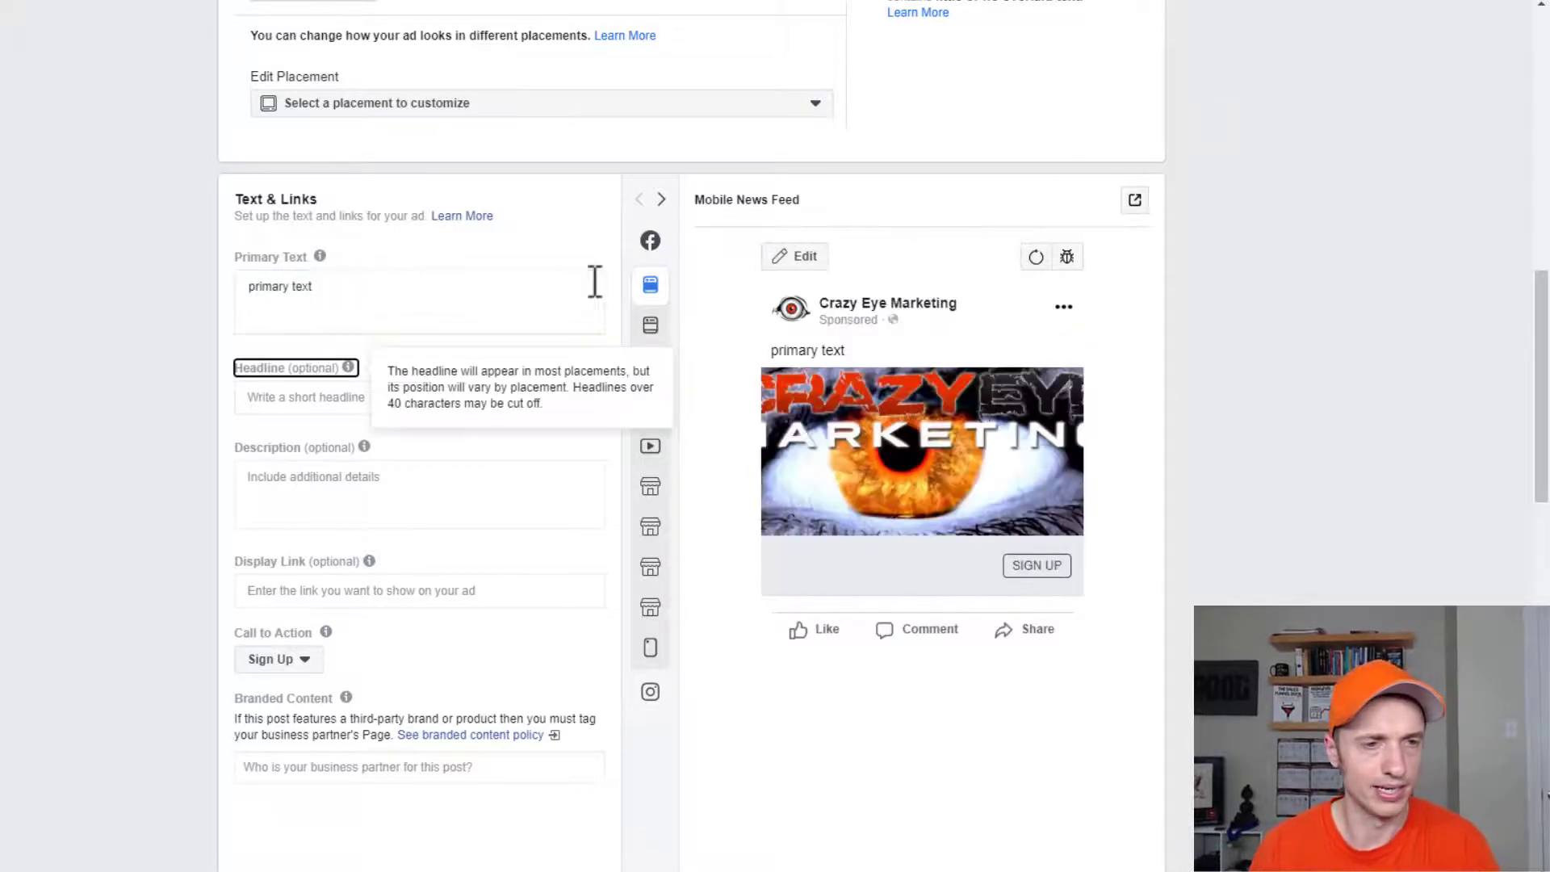
# Enter "headline" as the ad's headline and "description" as its description
pyautogui.click(339, 397)
pyautogui.write('headline')
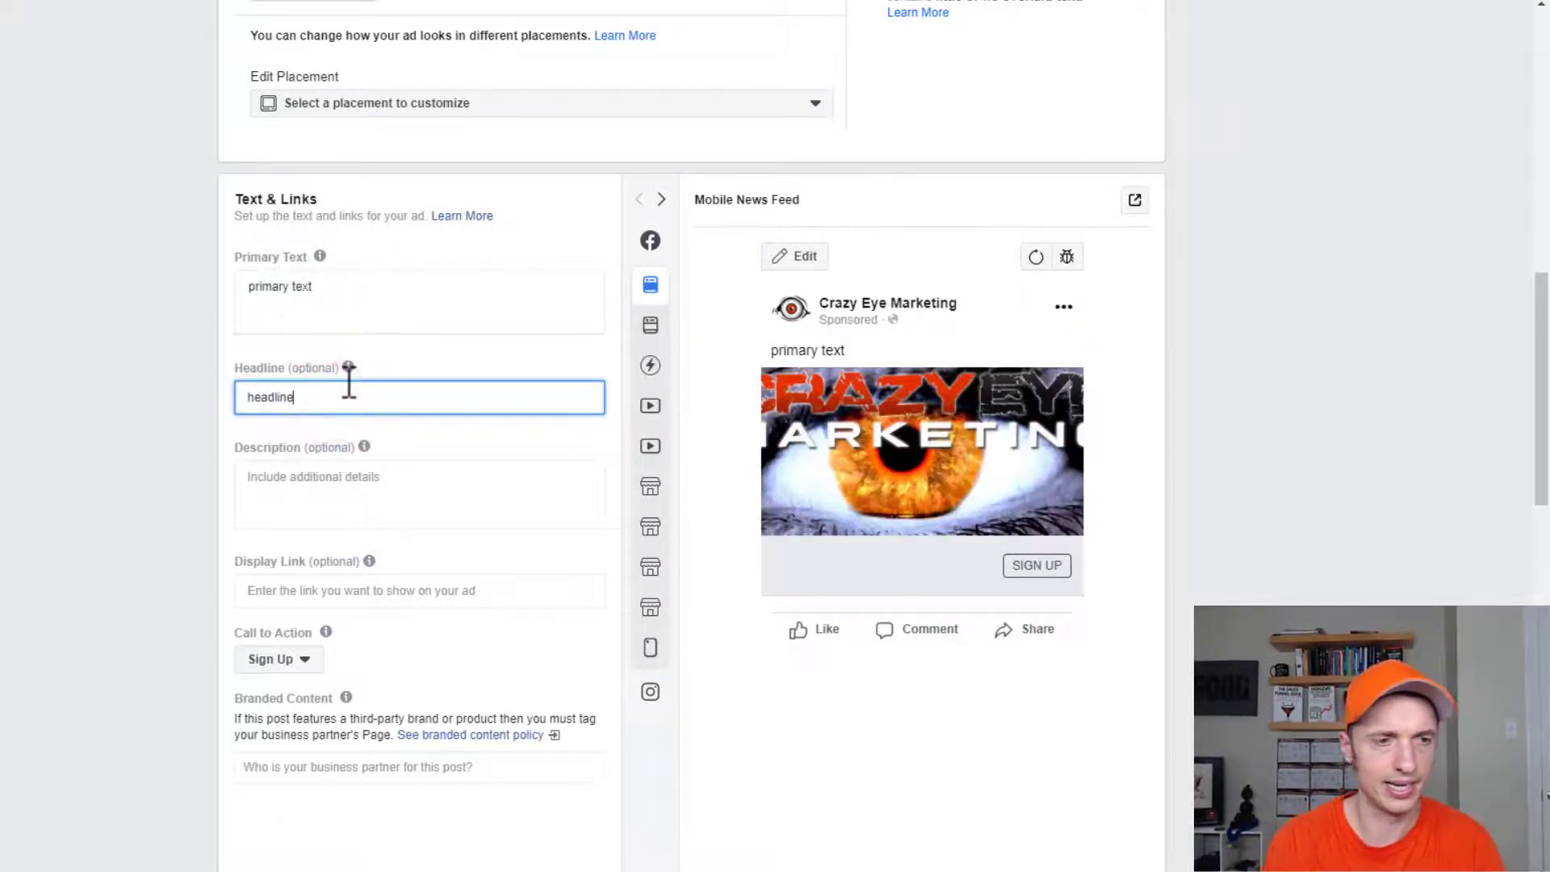
pyautogui.click(430, 481)
pyautogui.write('description')
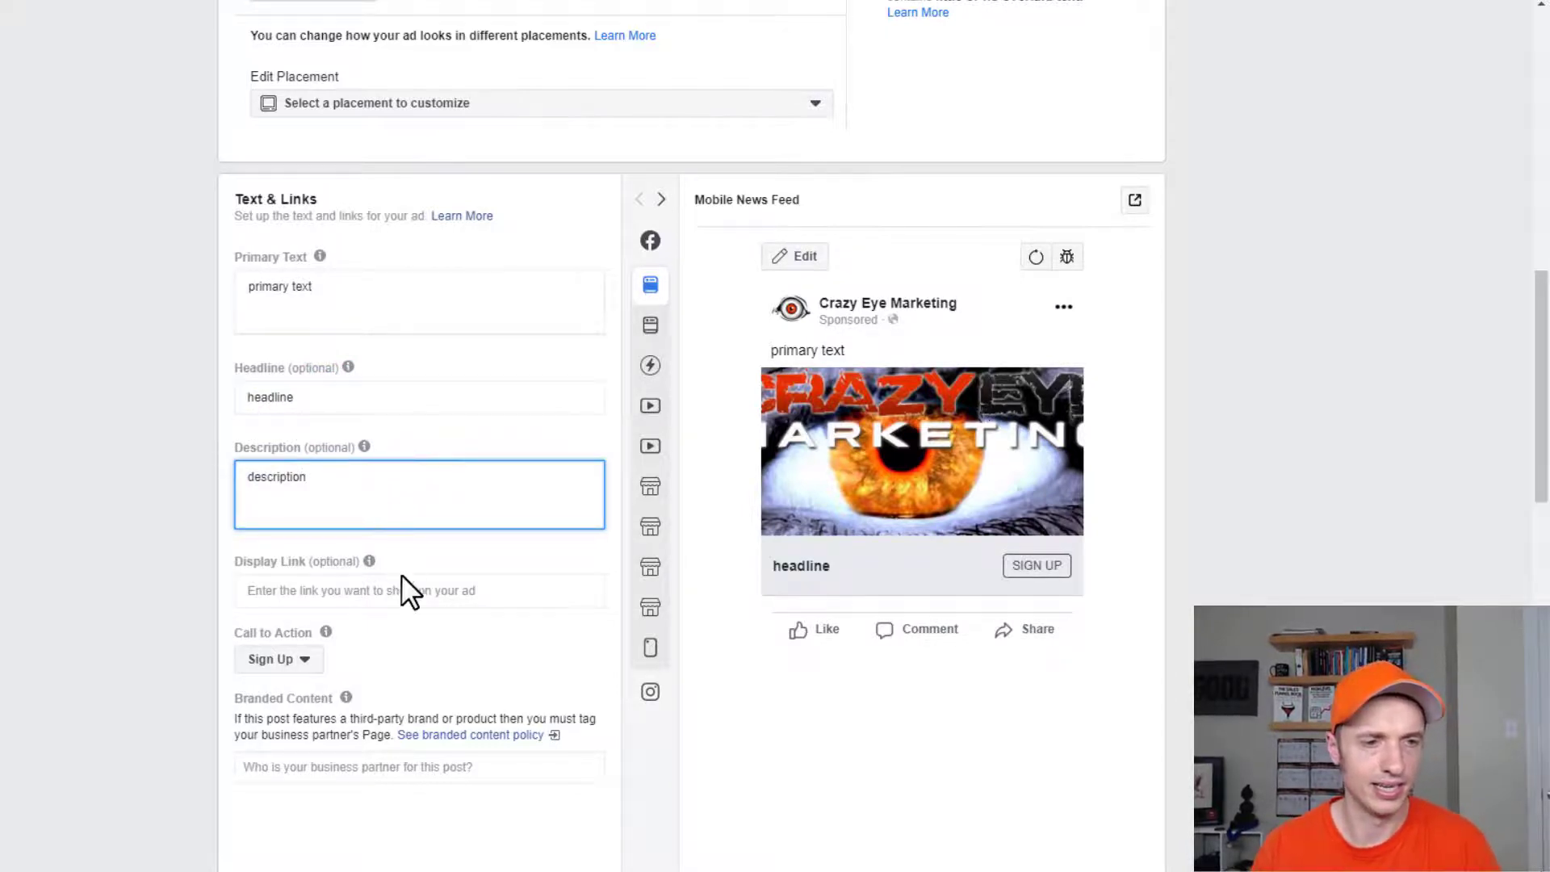
# Read the explanation of the optional display link and leave the link empty
pyautogui.scroll(-1, 404, 575)
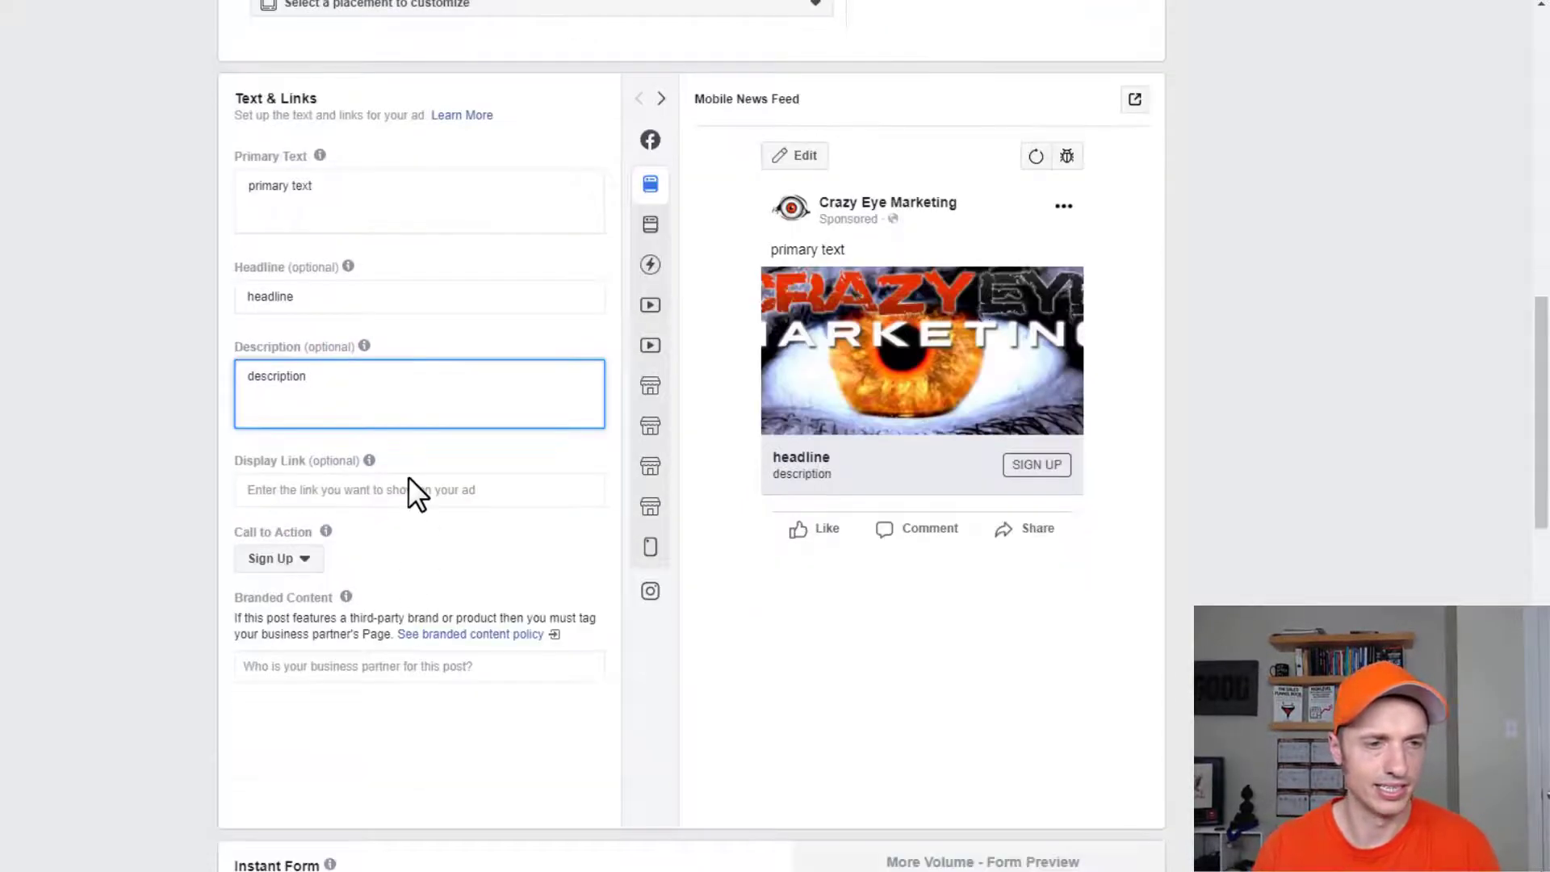
pyautogui.click(416, 493)
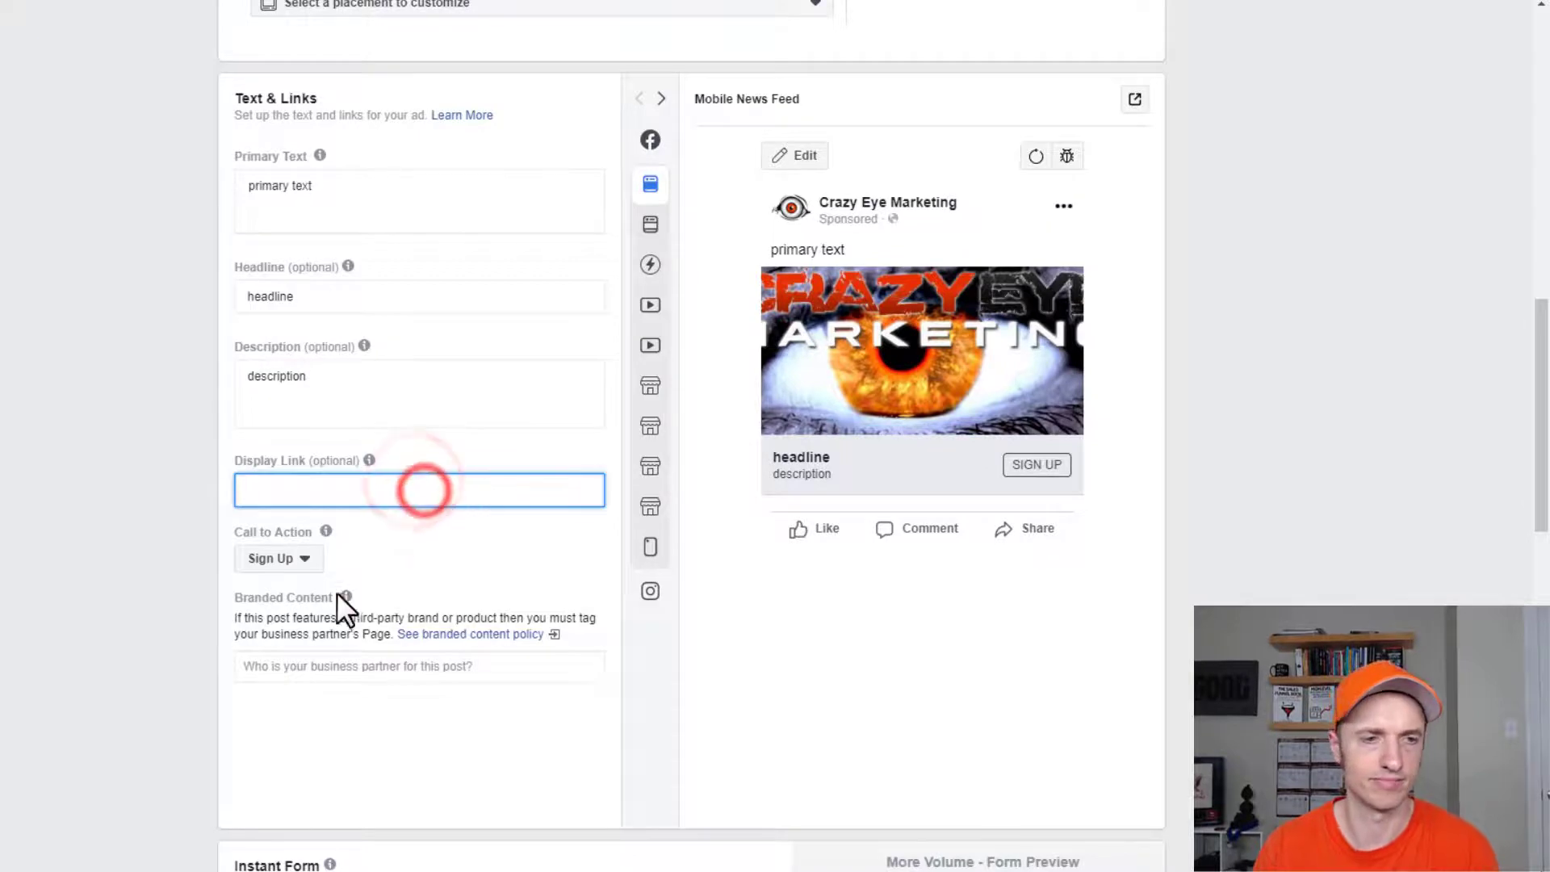
pyautogui.scroll(-2, 338, 602)
pyautogui.moveTo(369, 263)
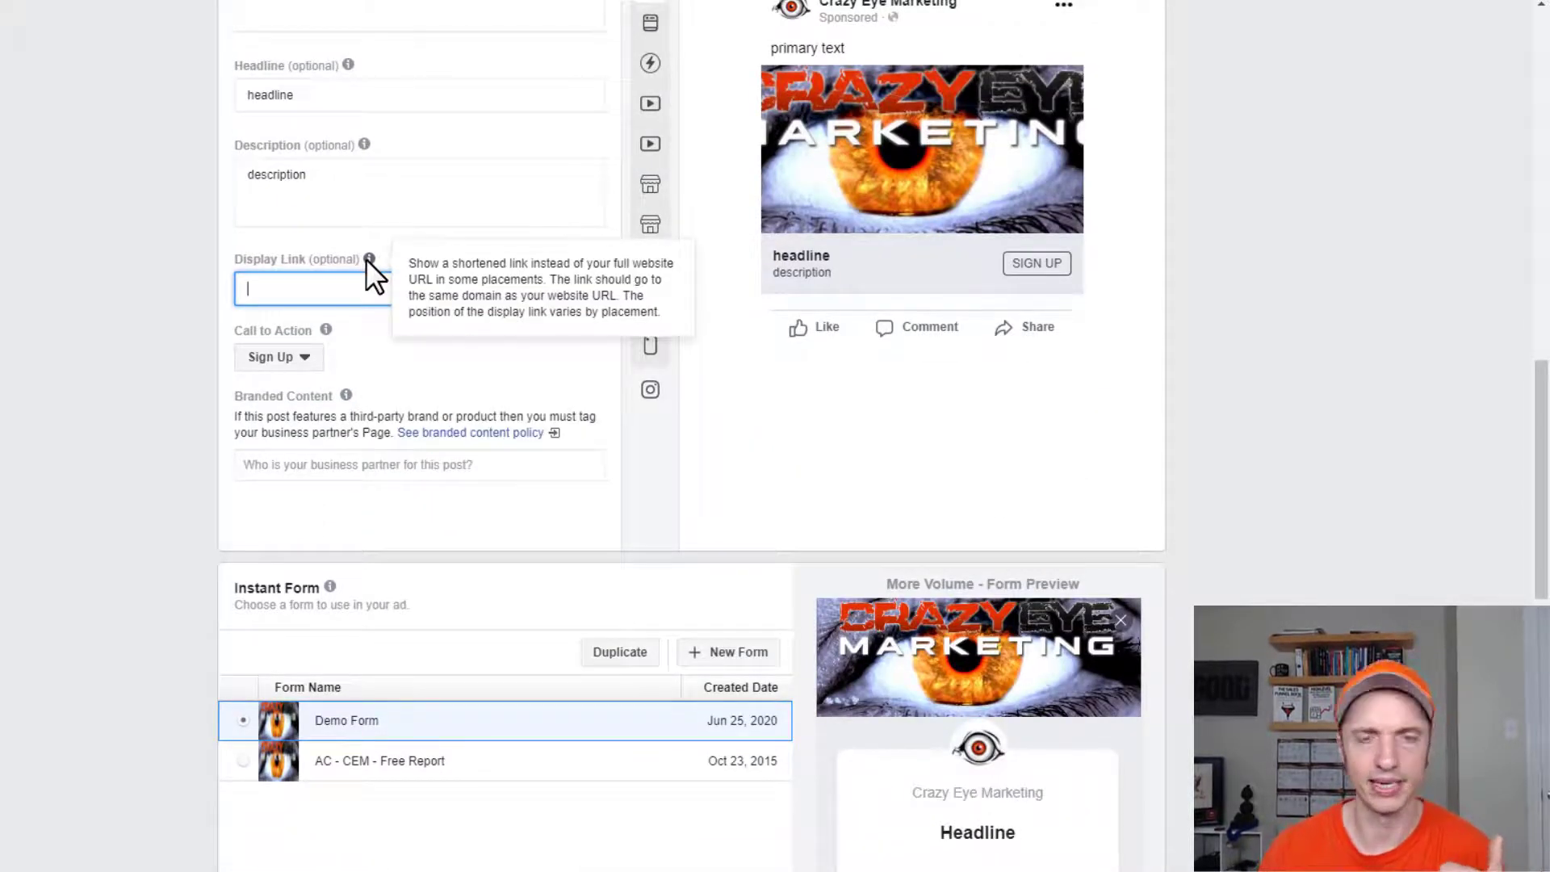
pyautogui.click(197, 297)
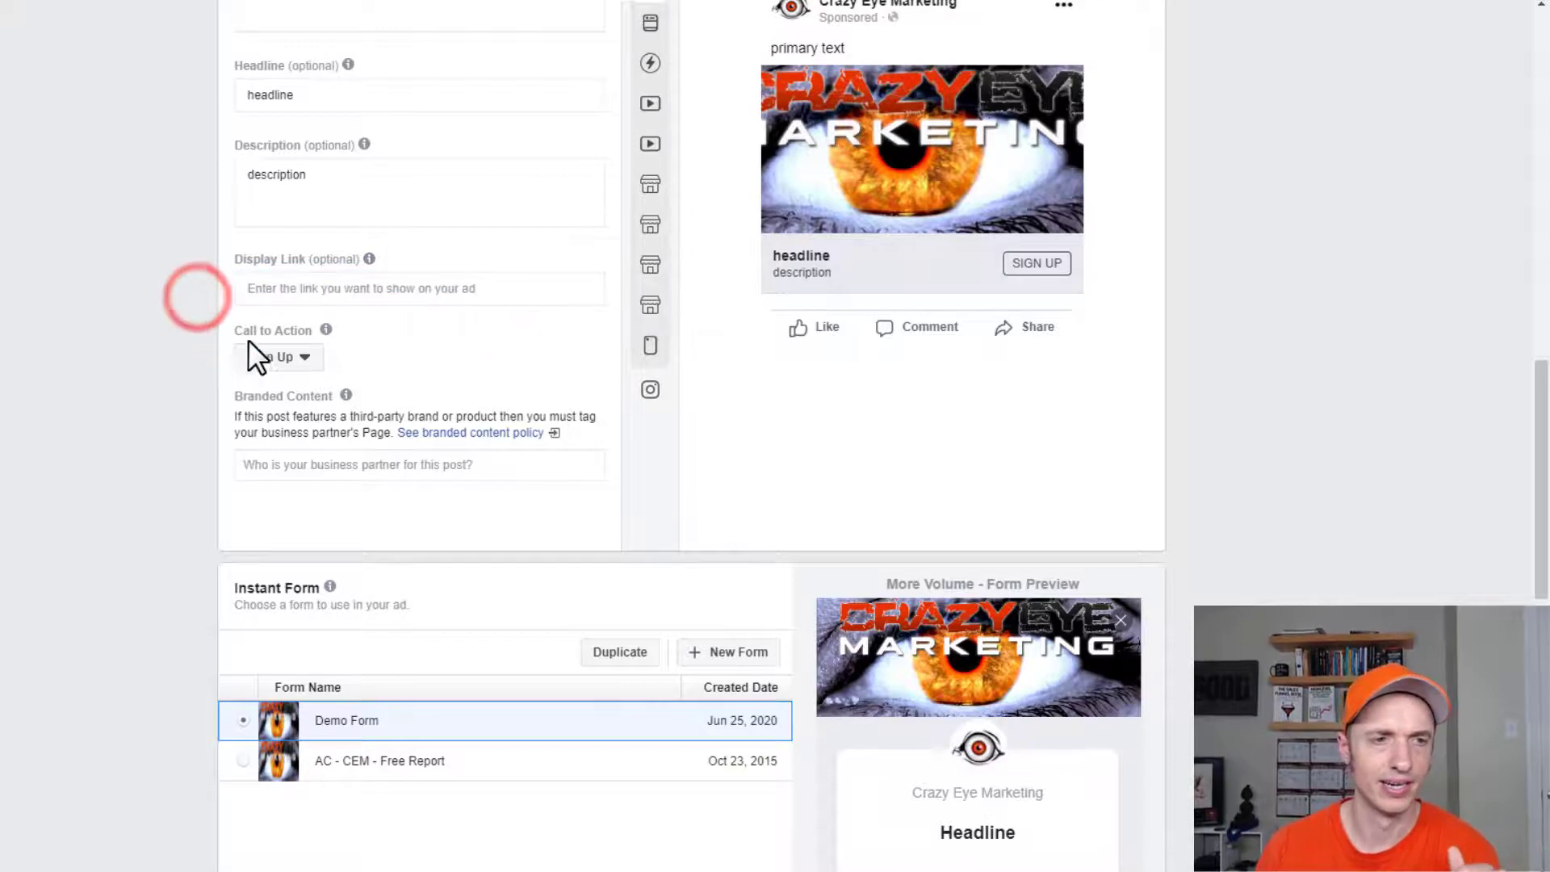
# Change the ad's call to action to Learn More
pyautogui.scroll(-1, 253, 353)
pyautogui.click(301, 257)
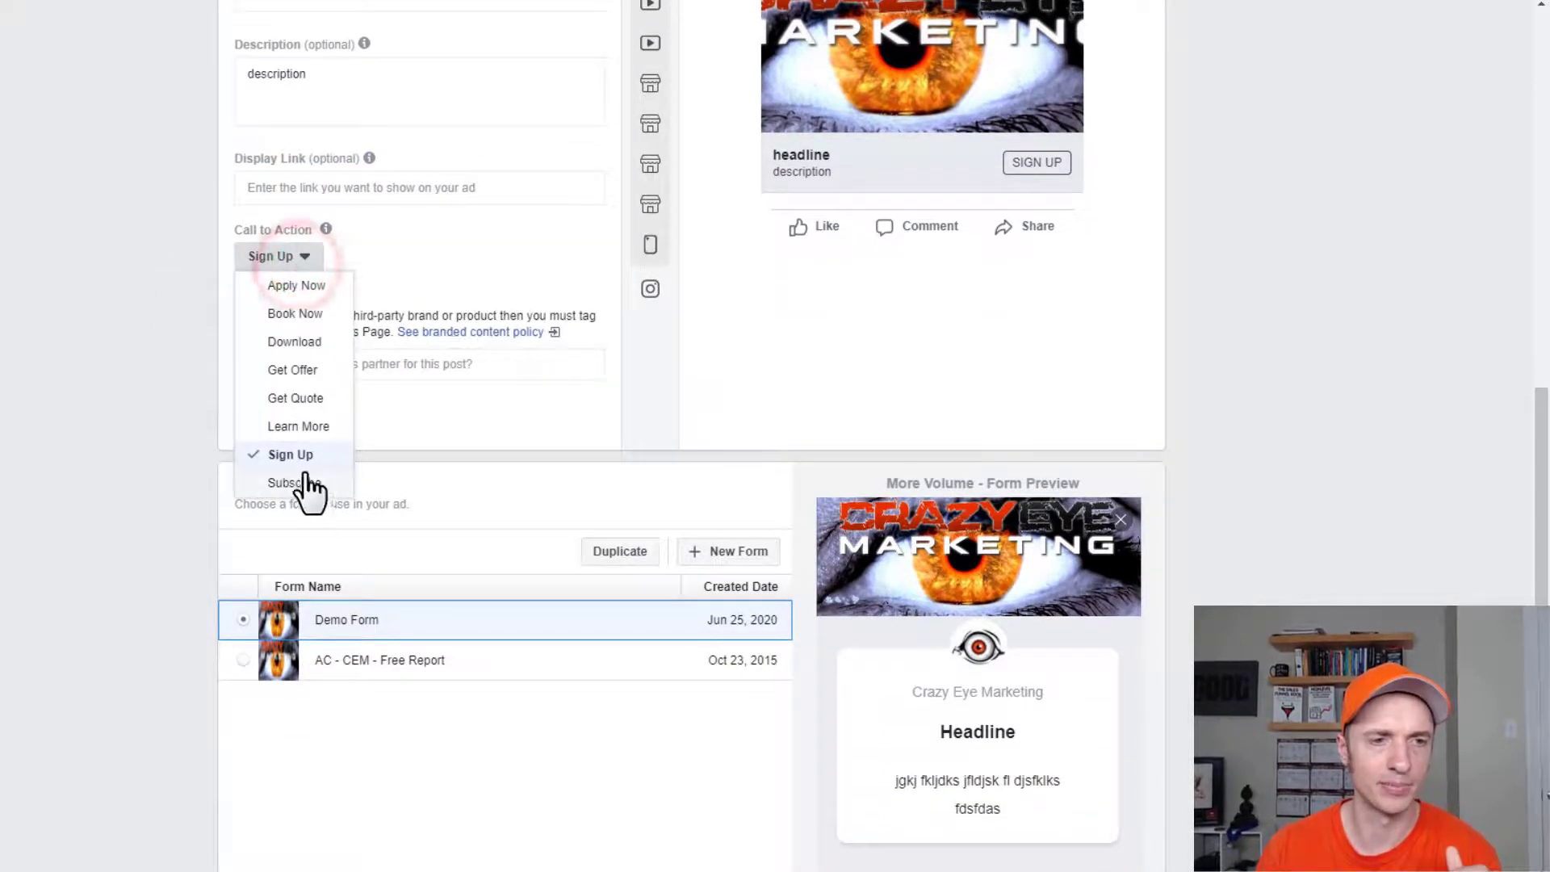
pyautogui.click(310, 426)
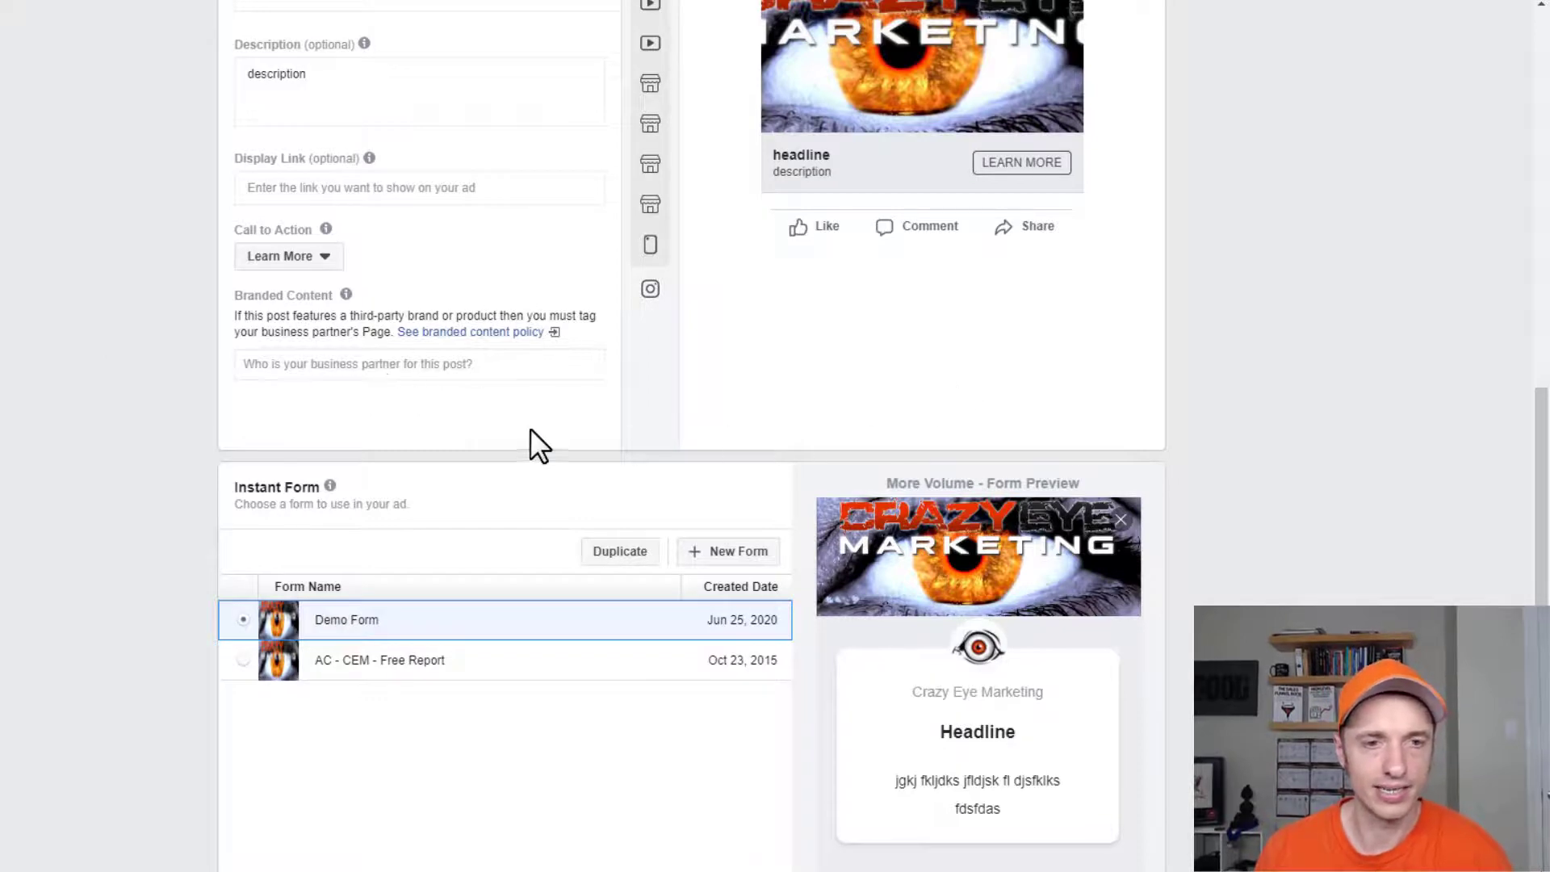
# Review the ad down to its tracking settings, keep Demo Form as the instant form, and confirm the ad for submission
pyautogui.scroll(4, 523, 481)
pyautogui.scroll(-6, 513, 512)
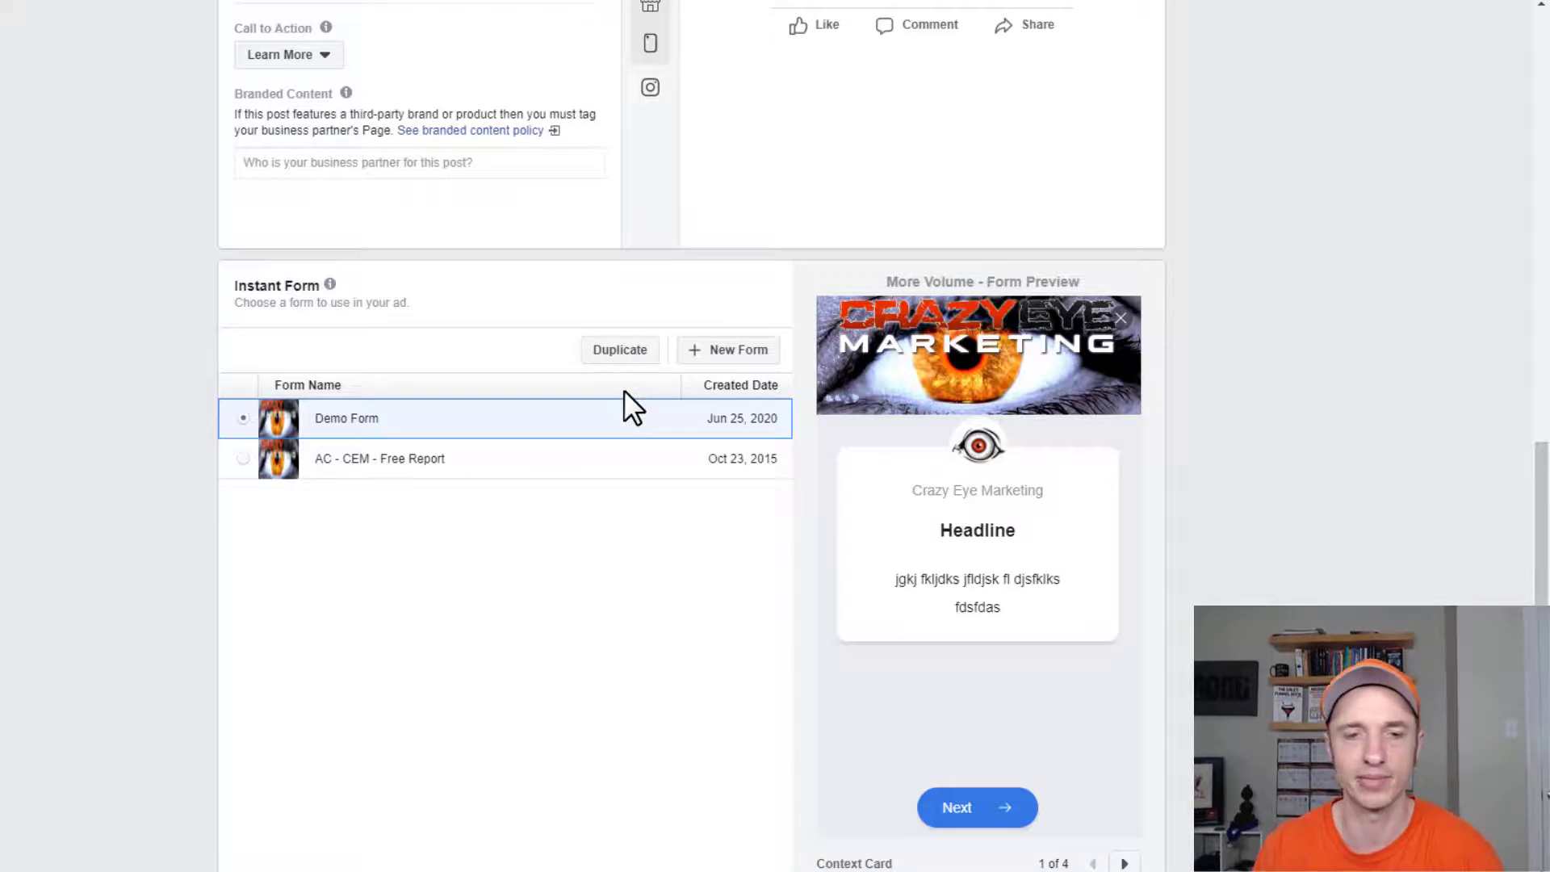
pyautogui.scroll(-3, 590, 375)
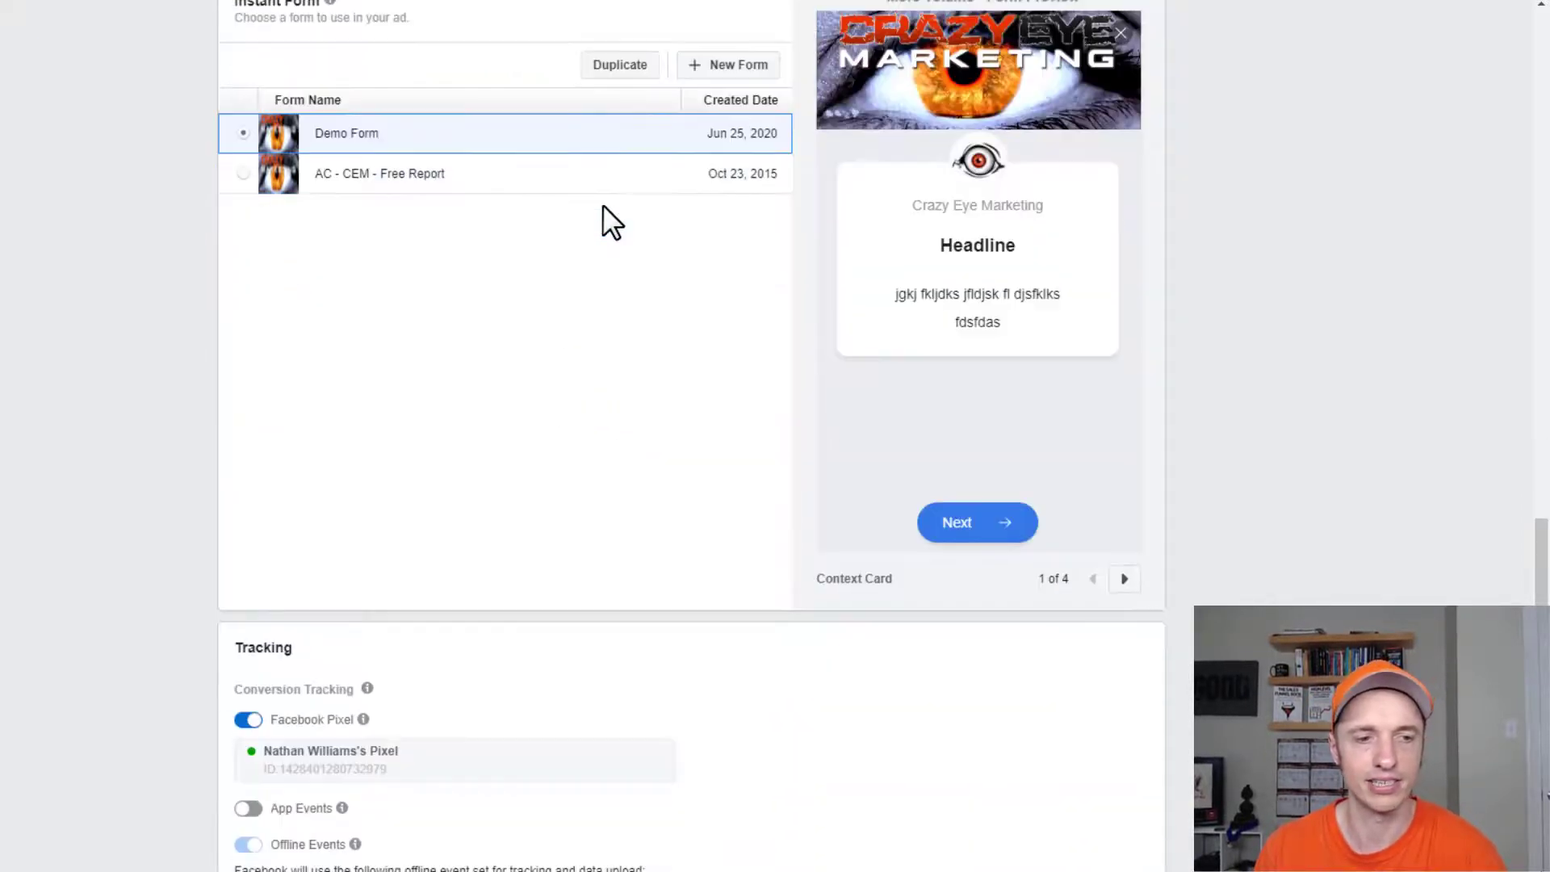
pyautogui.scroll(-4, 605, 221)
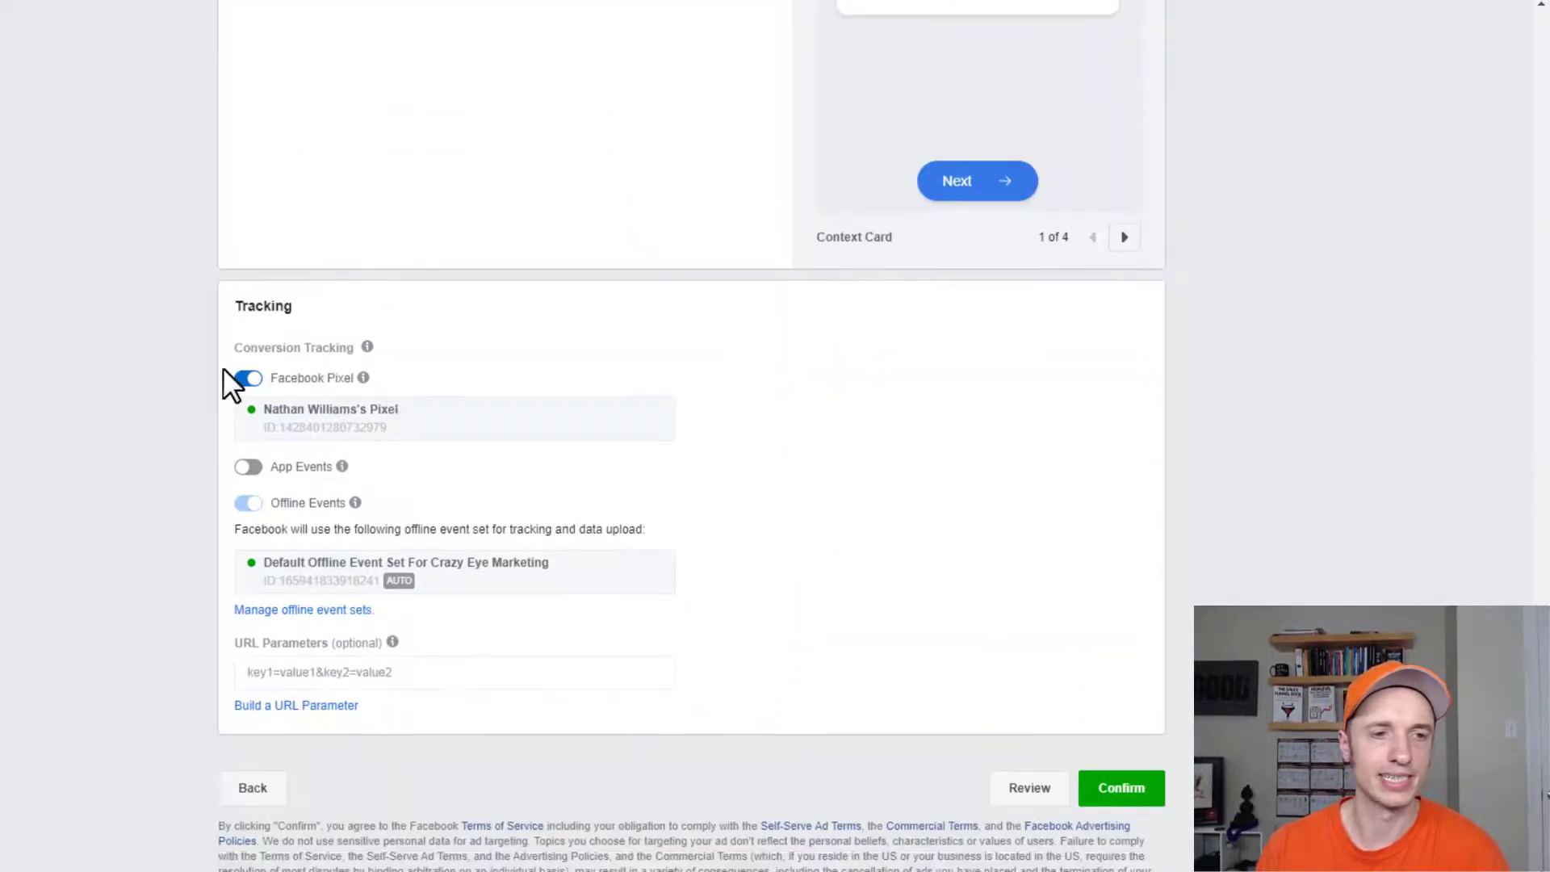
pyautogui.scroll(-1, 231, 383)
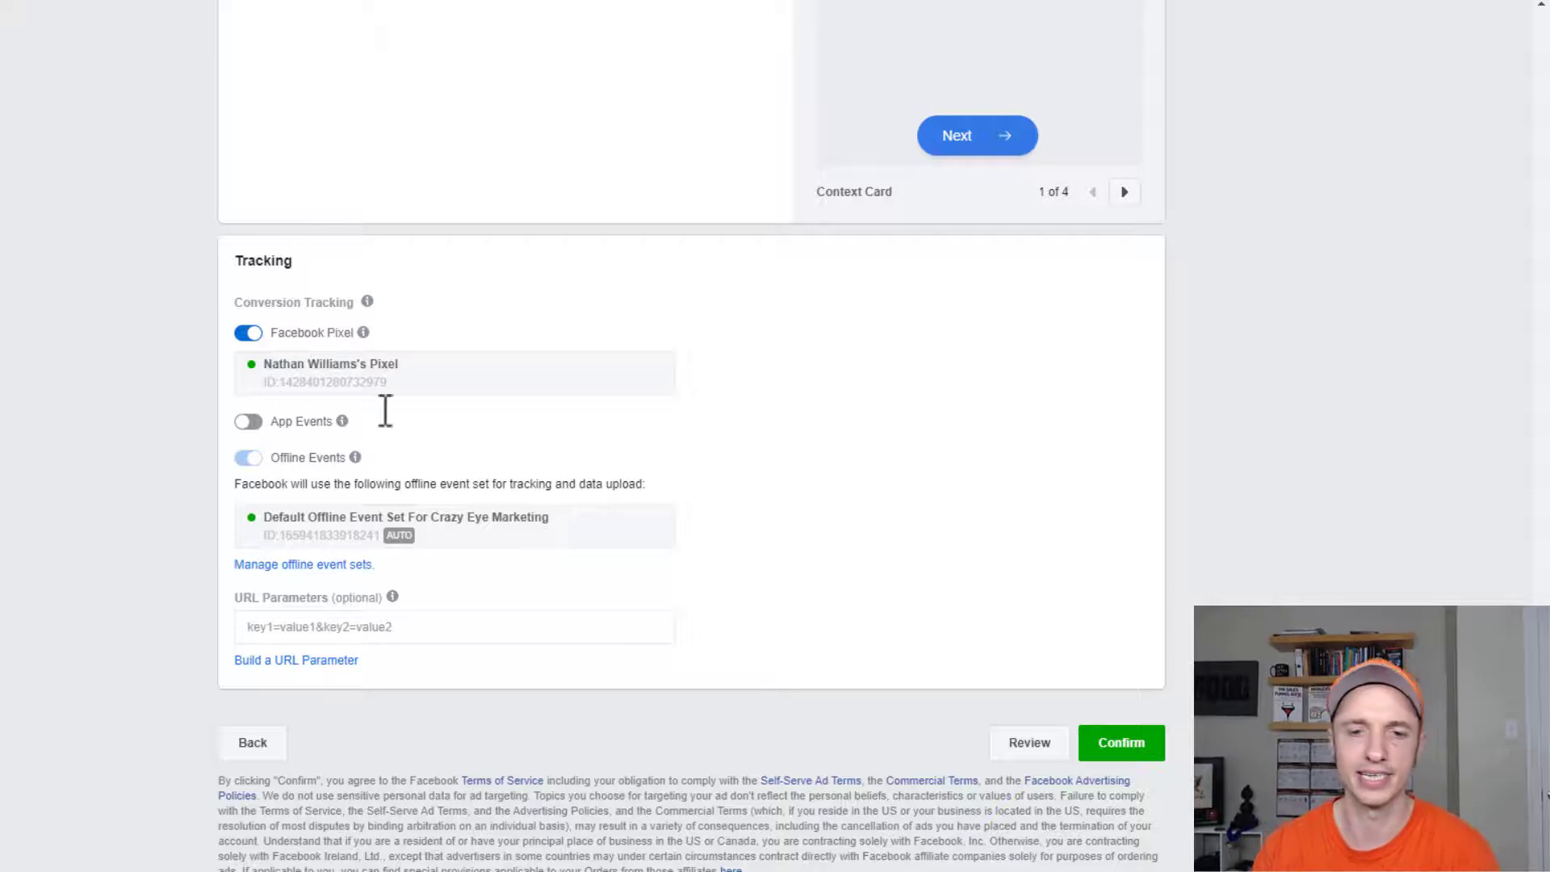
pyautogui.click(1122, 742)
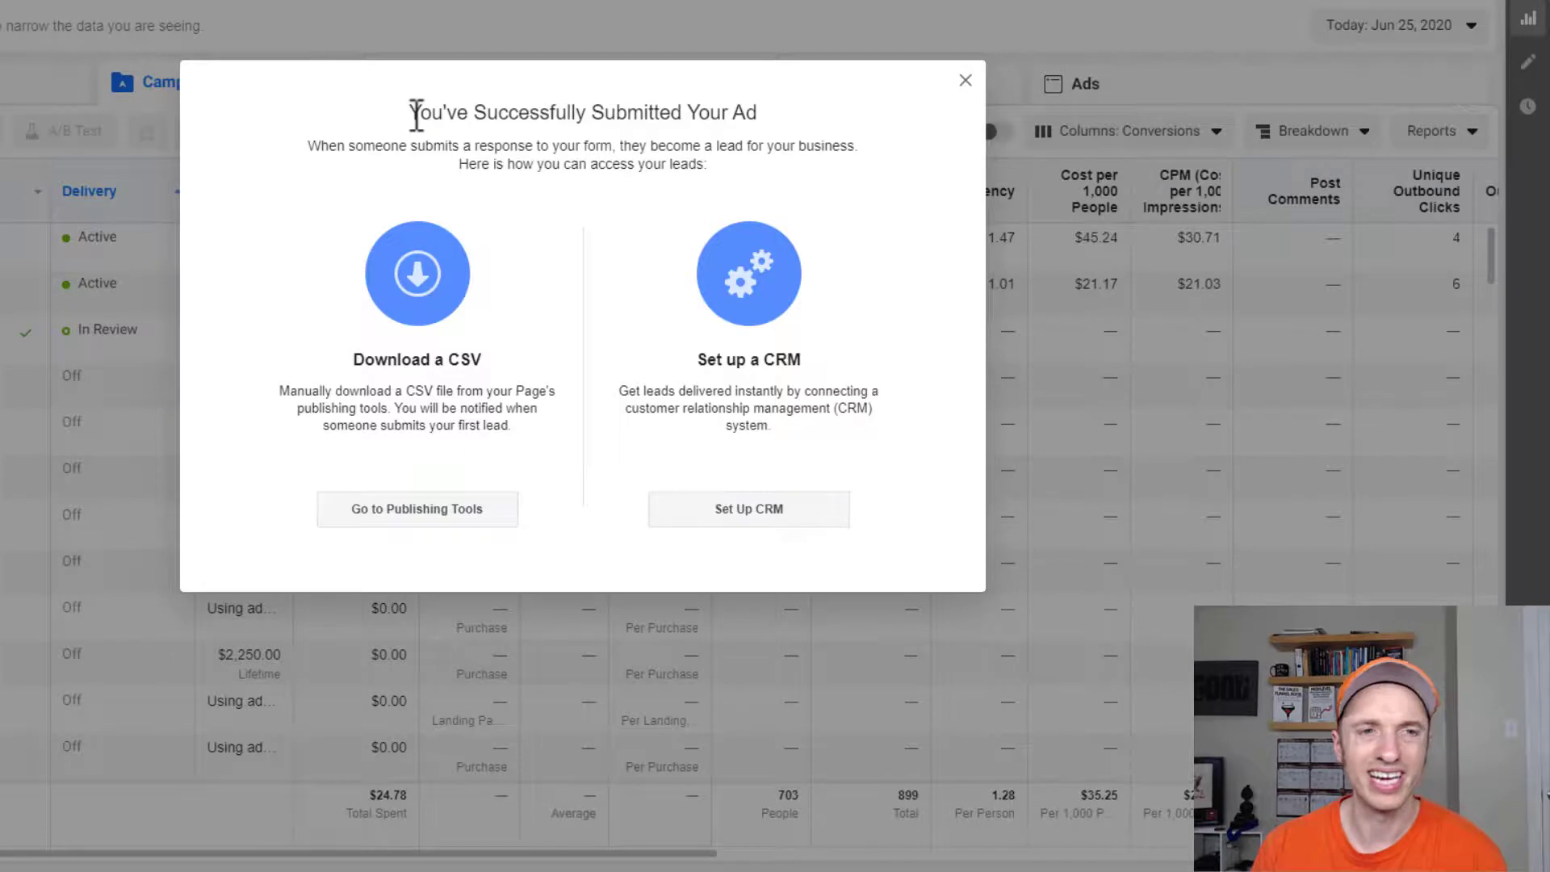
# Open the Page's publishing tools and view the lead download options for Demo Form without downloading anything
pyautogui.moveTo(416, 114); pyautogui.dragTo(779, 111)
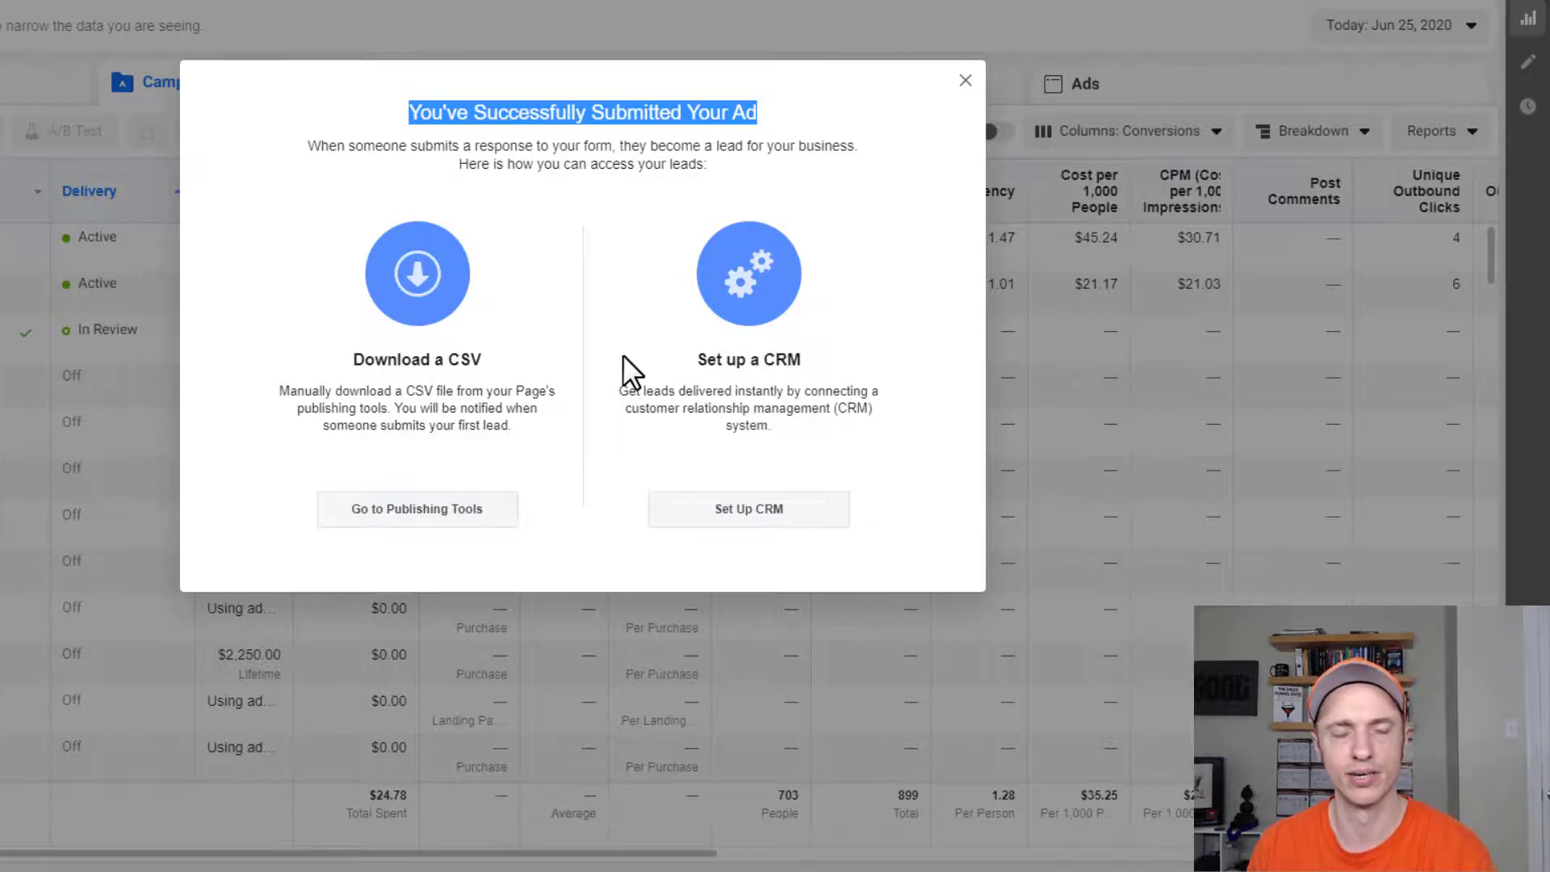
pyautogui.click(443, 516)
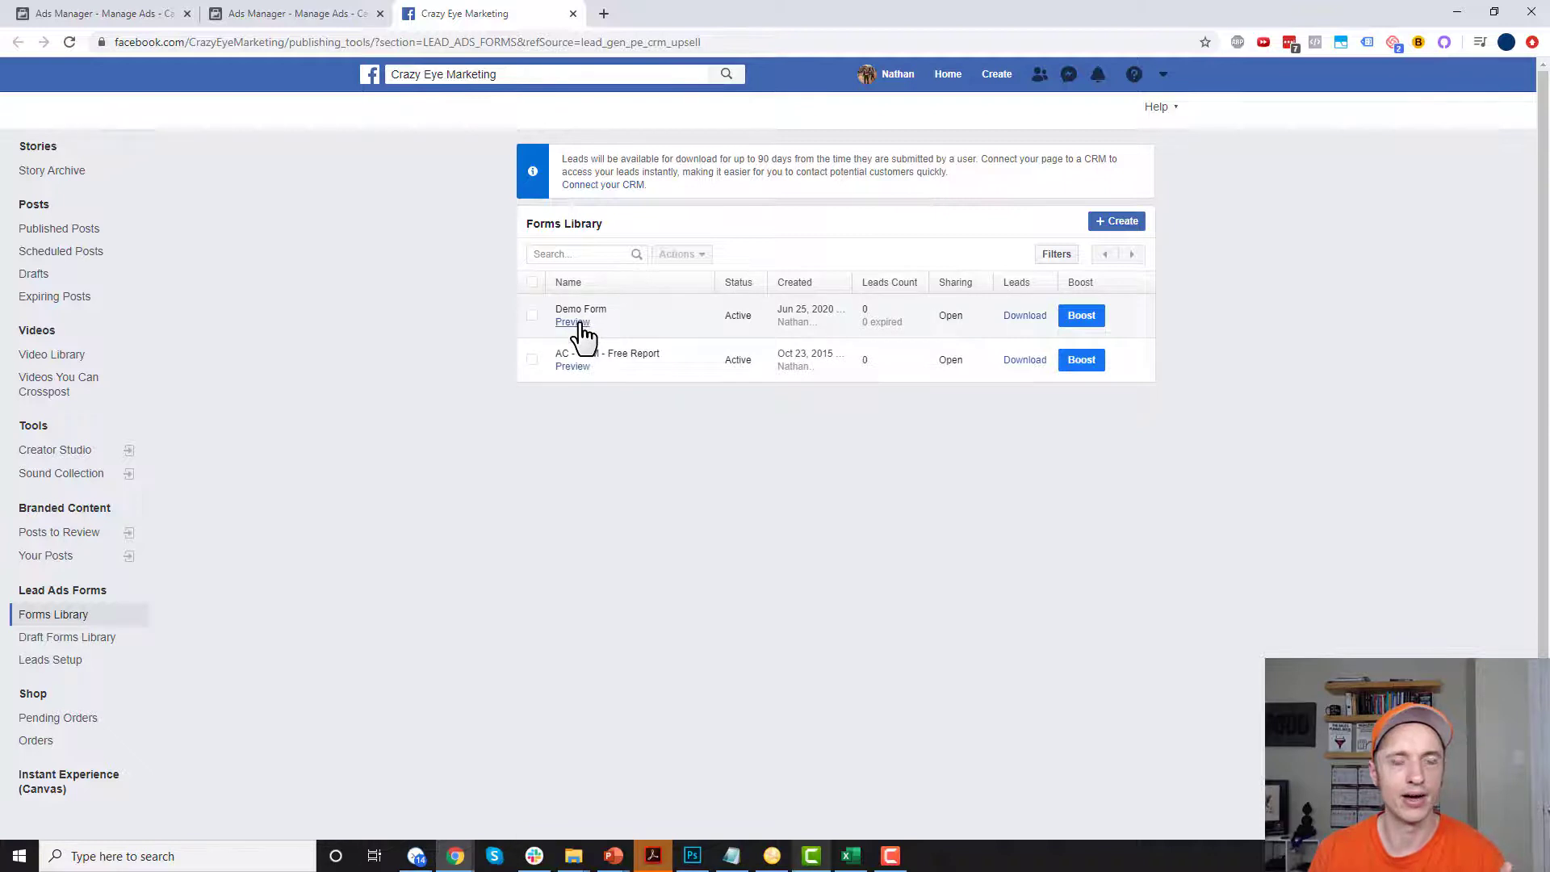
pyautogui.moveTo(1008, 316)
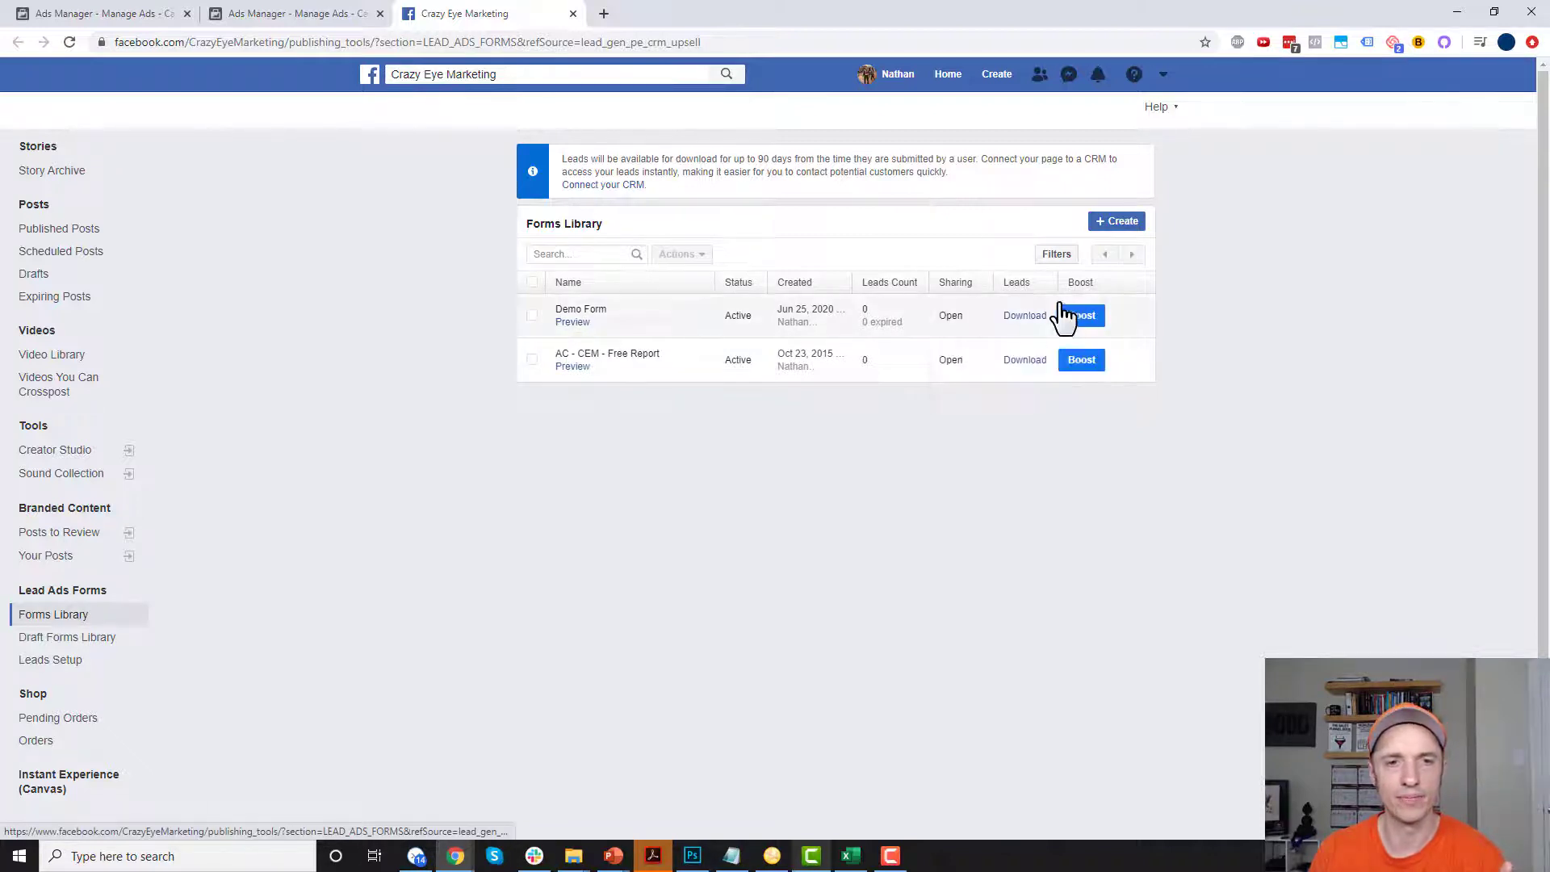
pyautogui.click(1024, 316)
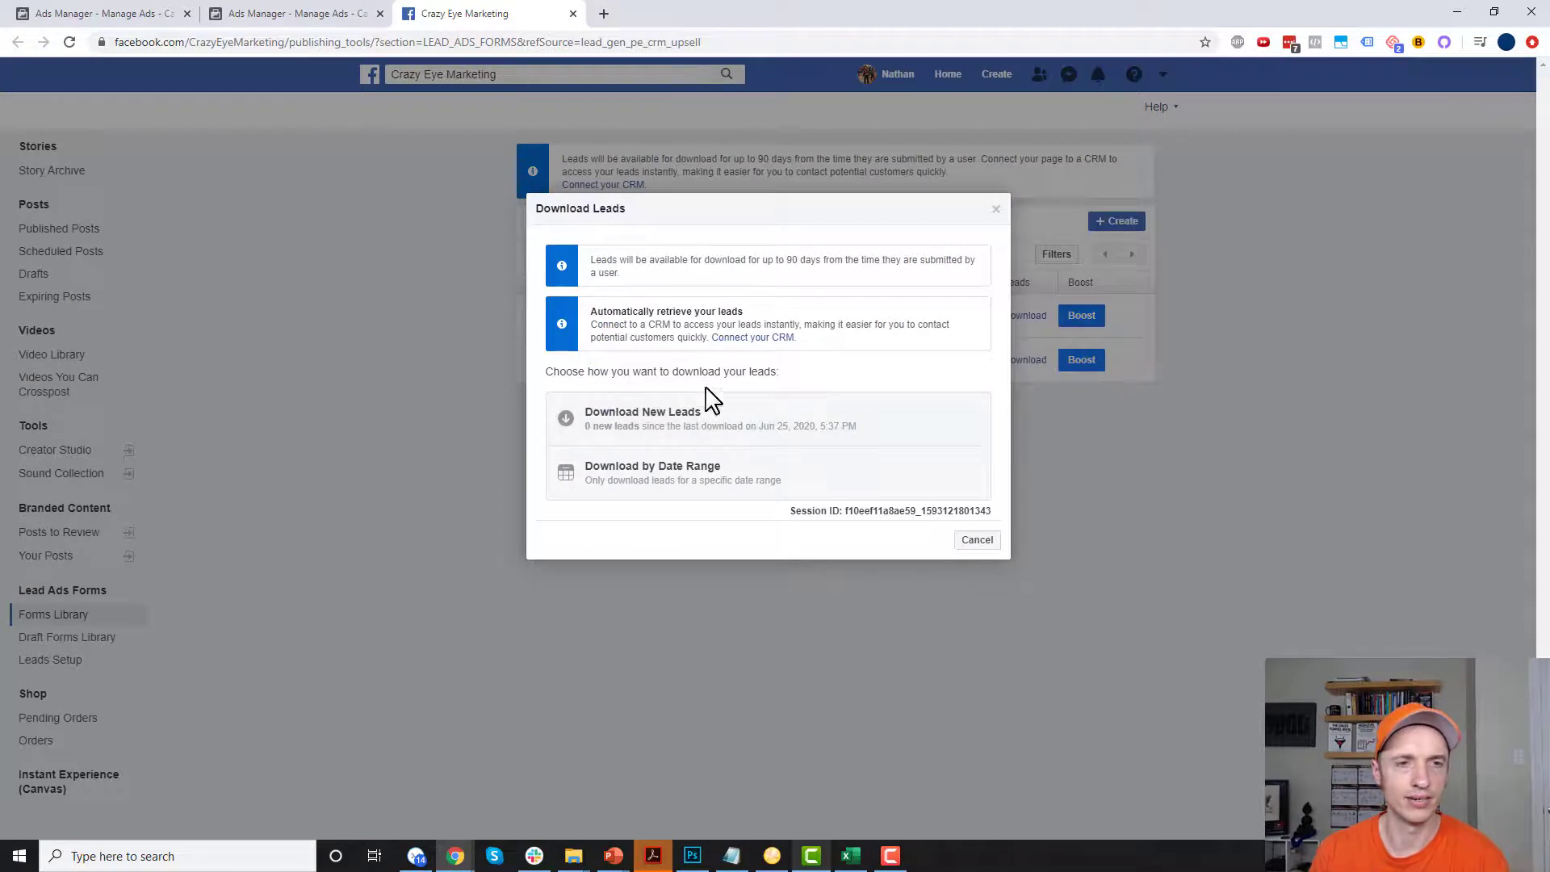
pyautogui.click(997, 209)
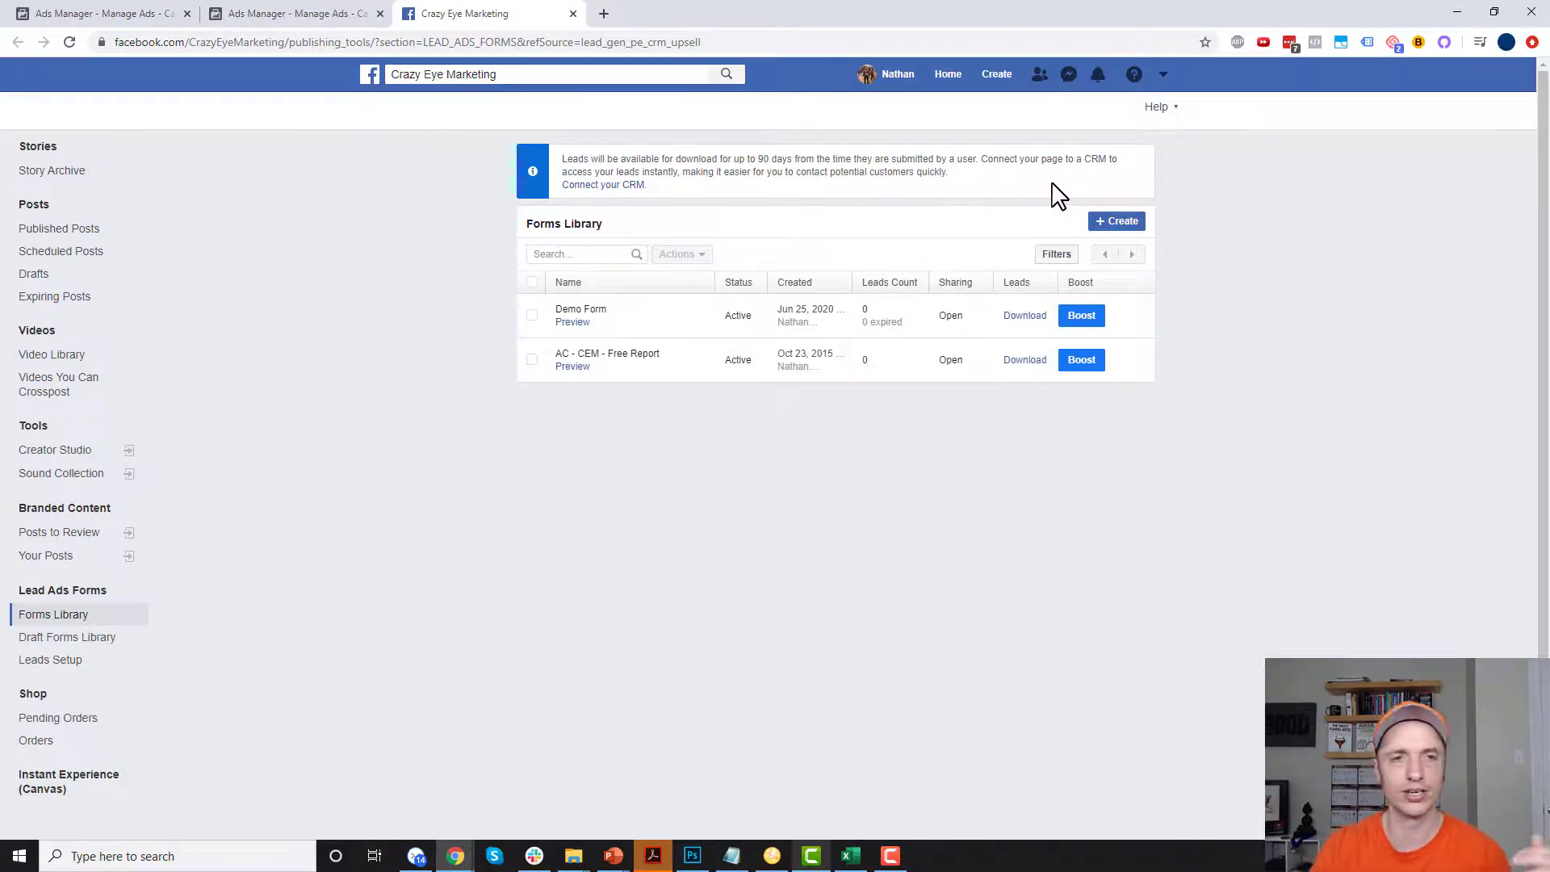
# Switch back to Ads Manager, open the CRM setup page in a new tab, and return to the Forms Library
pyautogui.moveTo(565, 317)
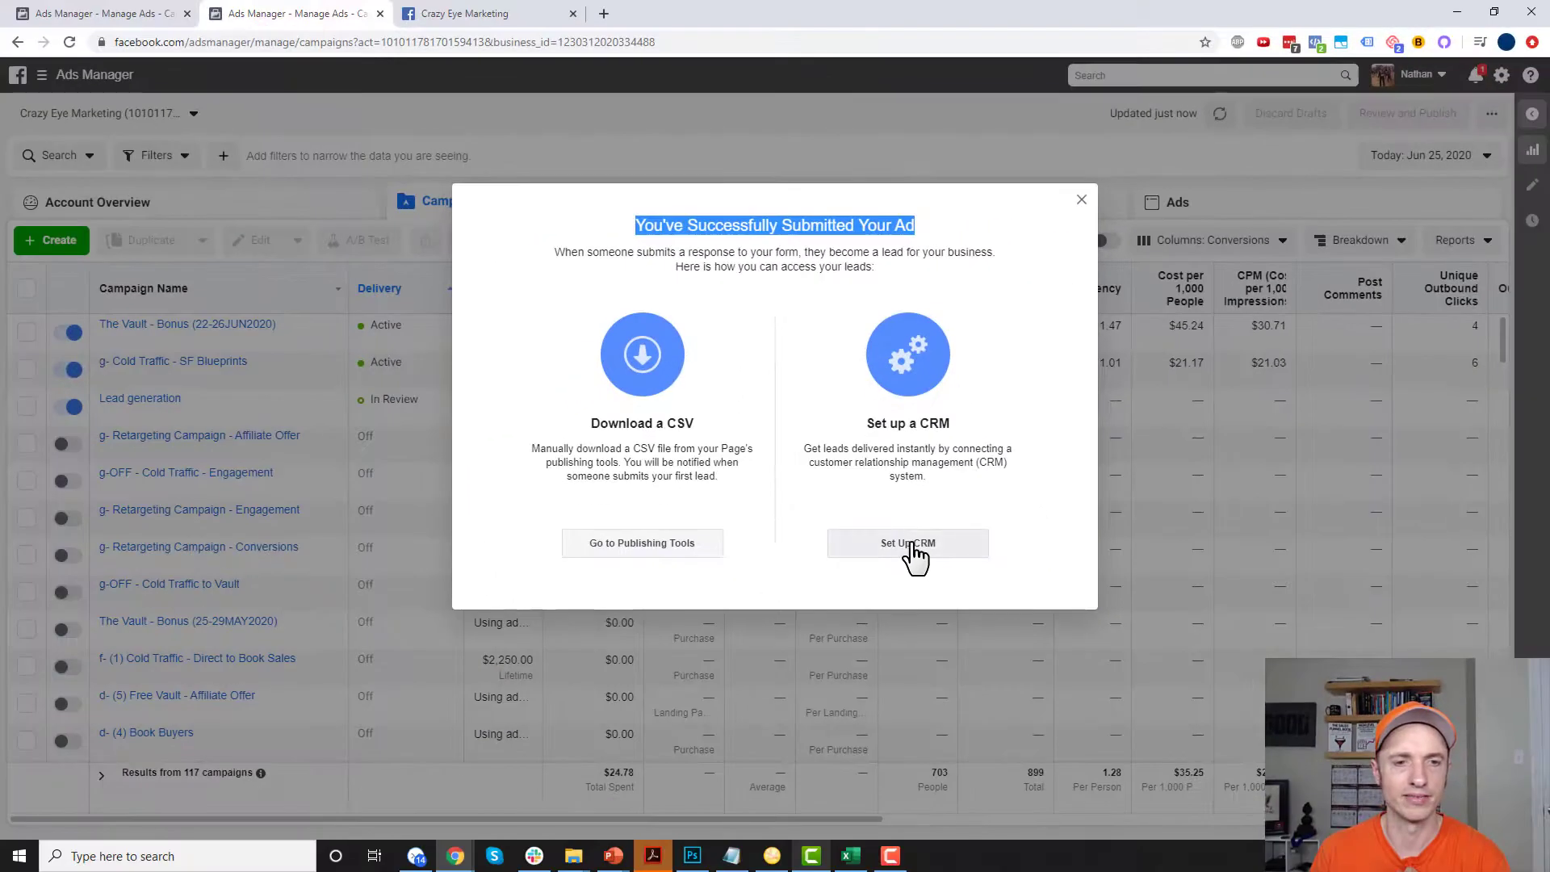
pyautogui.rightClick(915, 556)
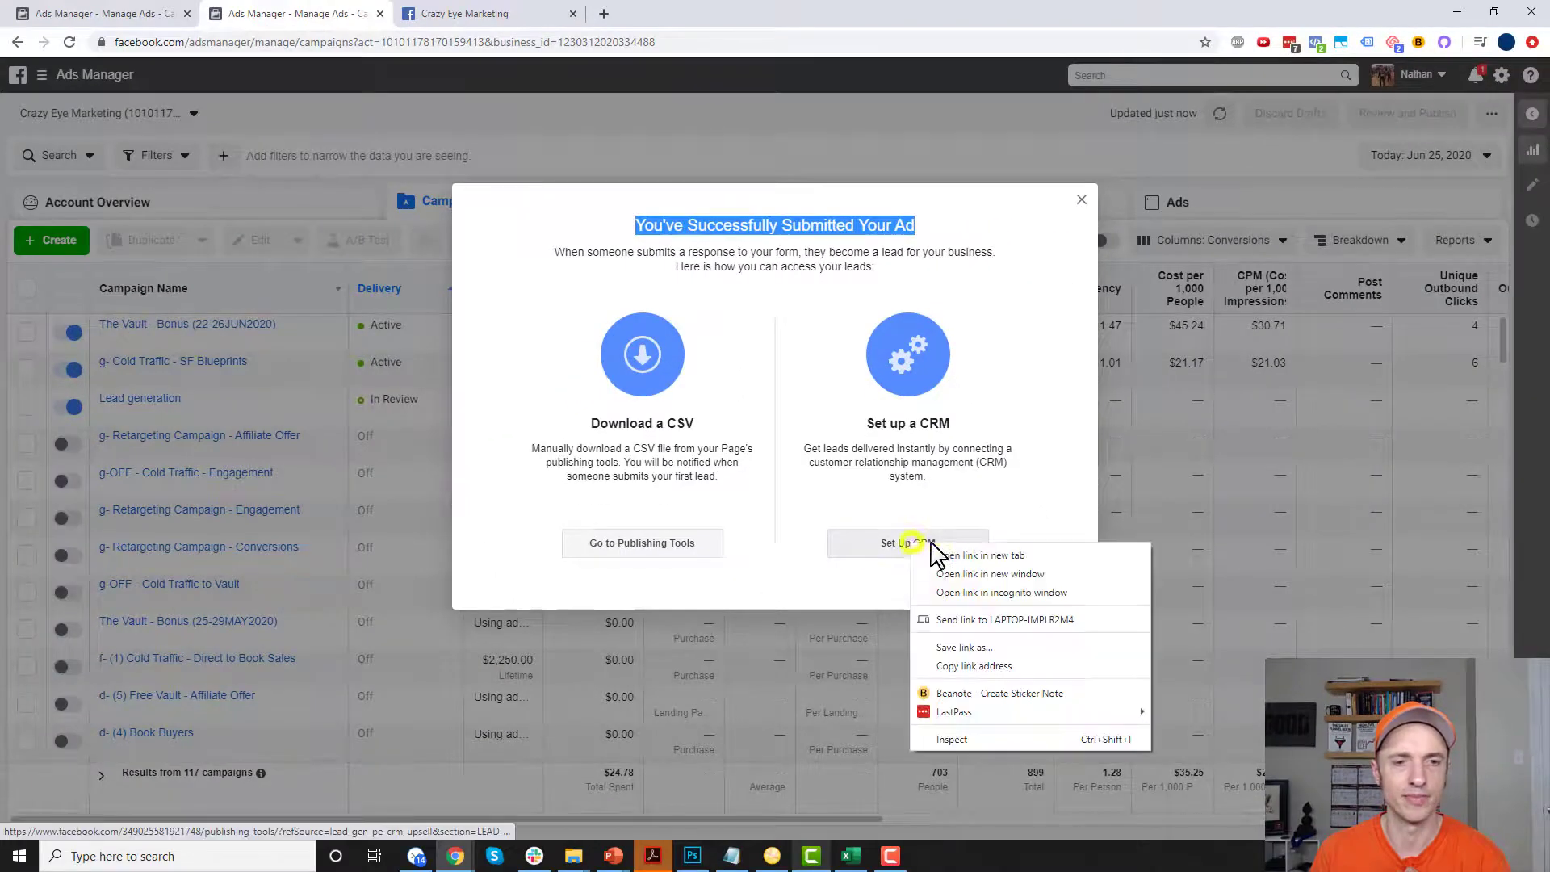
pyautogui.click(973, 554)
pyautogui.click(535, 12)
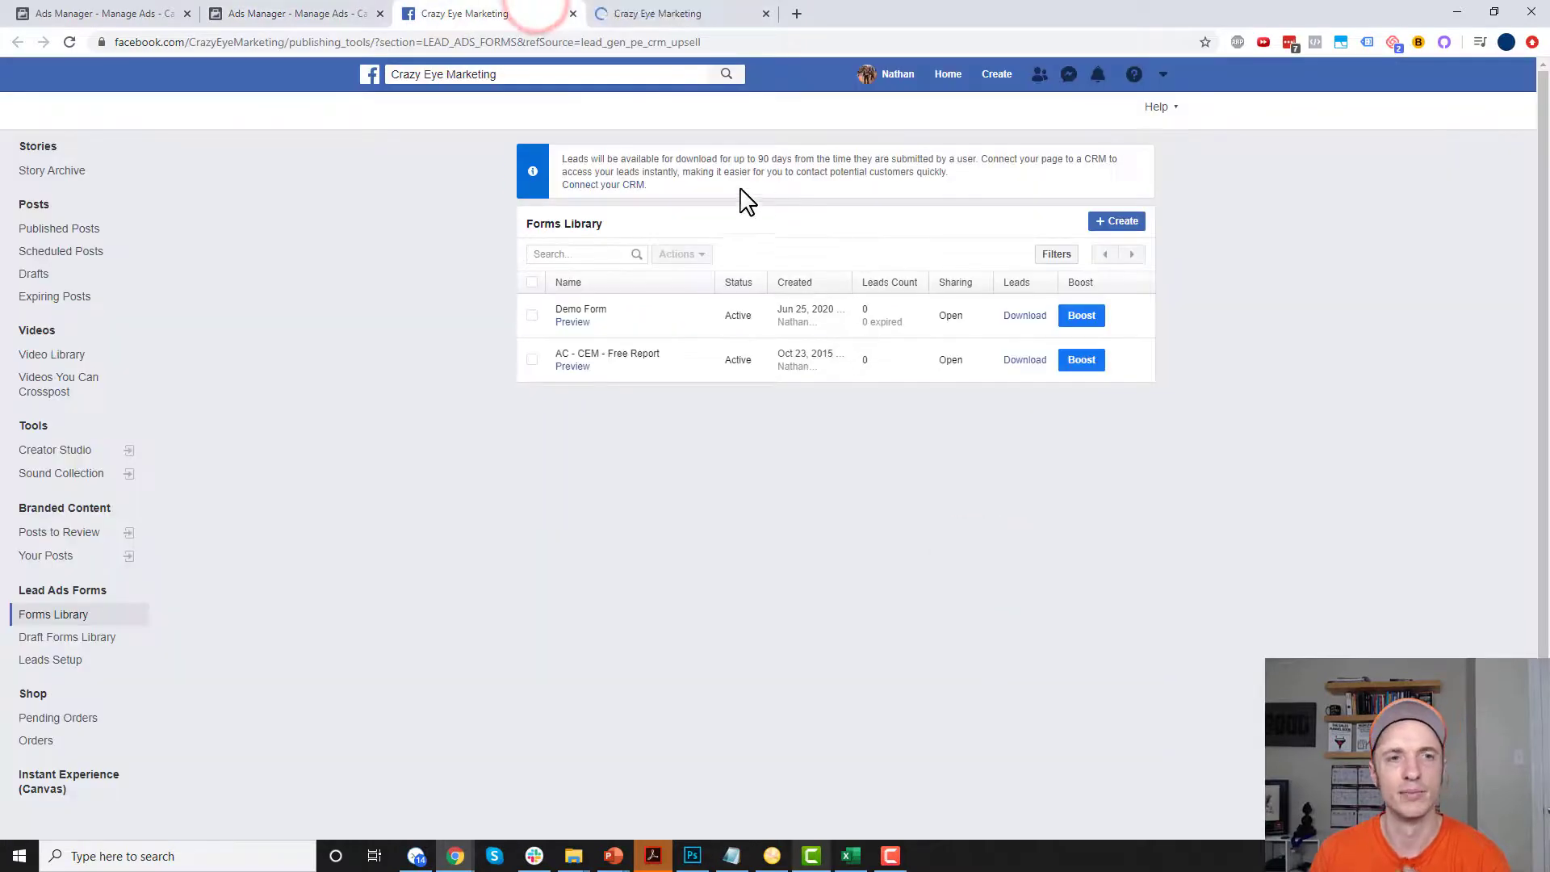
# Open the Page's CRM setup from the Forms Library, search the CRM providers for "active" and choose ActiveCampaign
pyautogui.click(607, 188)
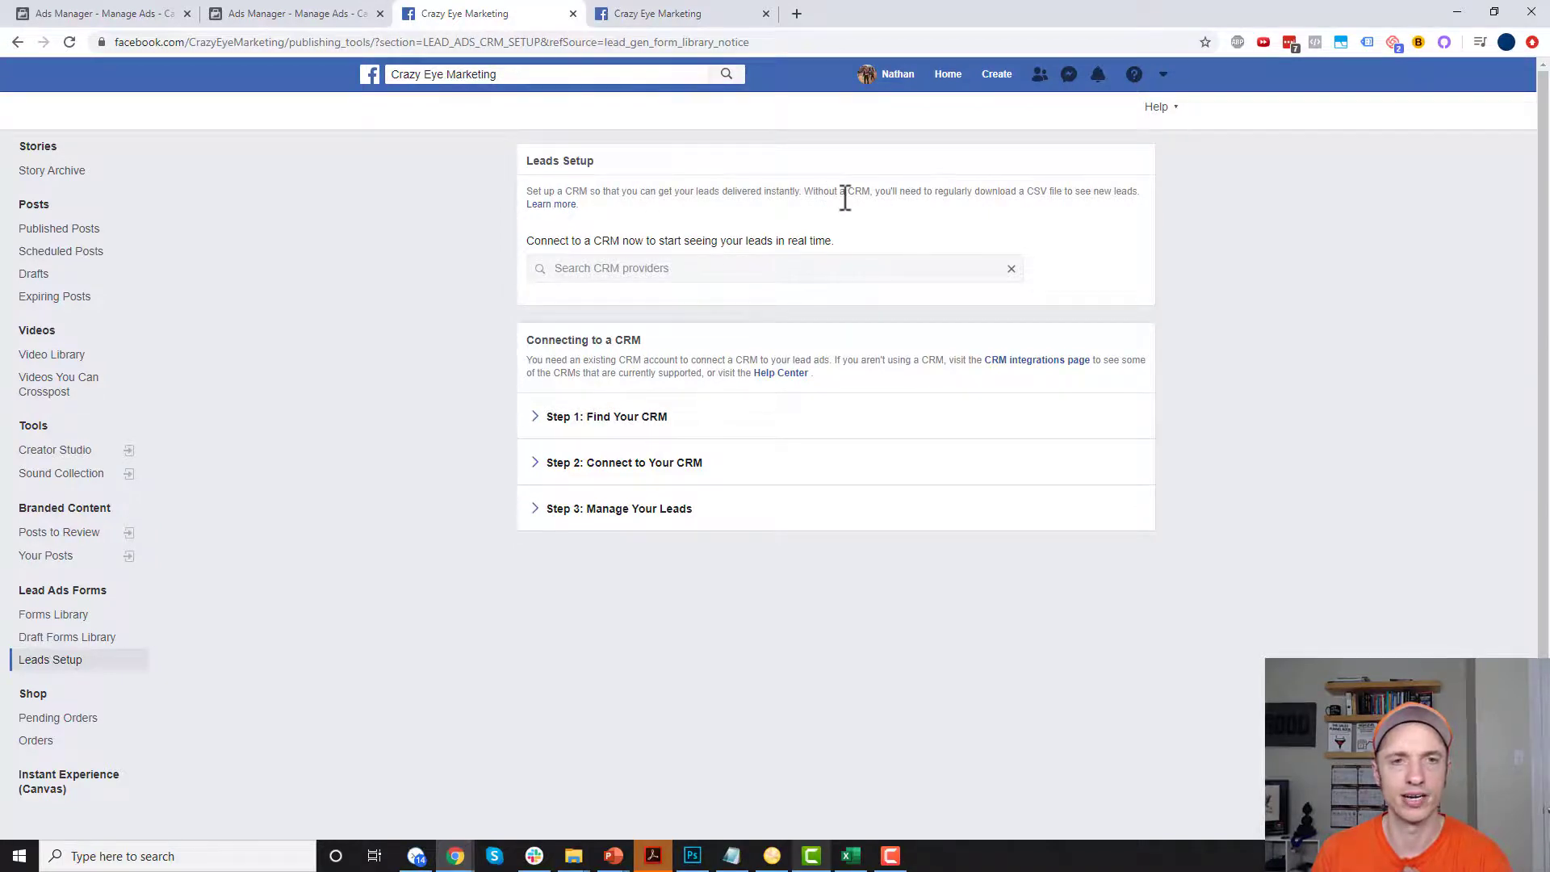
pyautogui.click(788, 275)
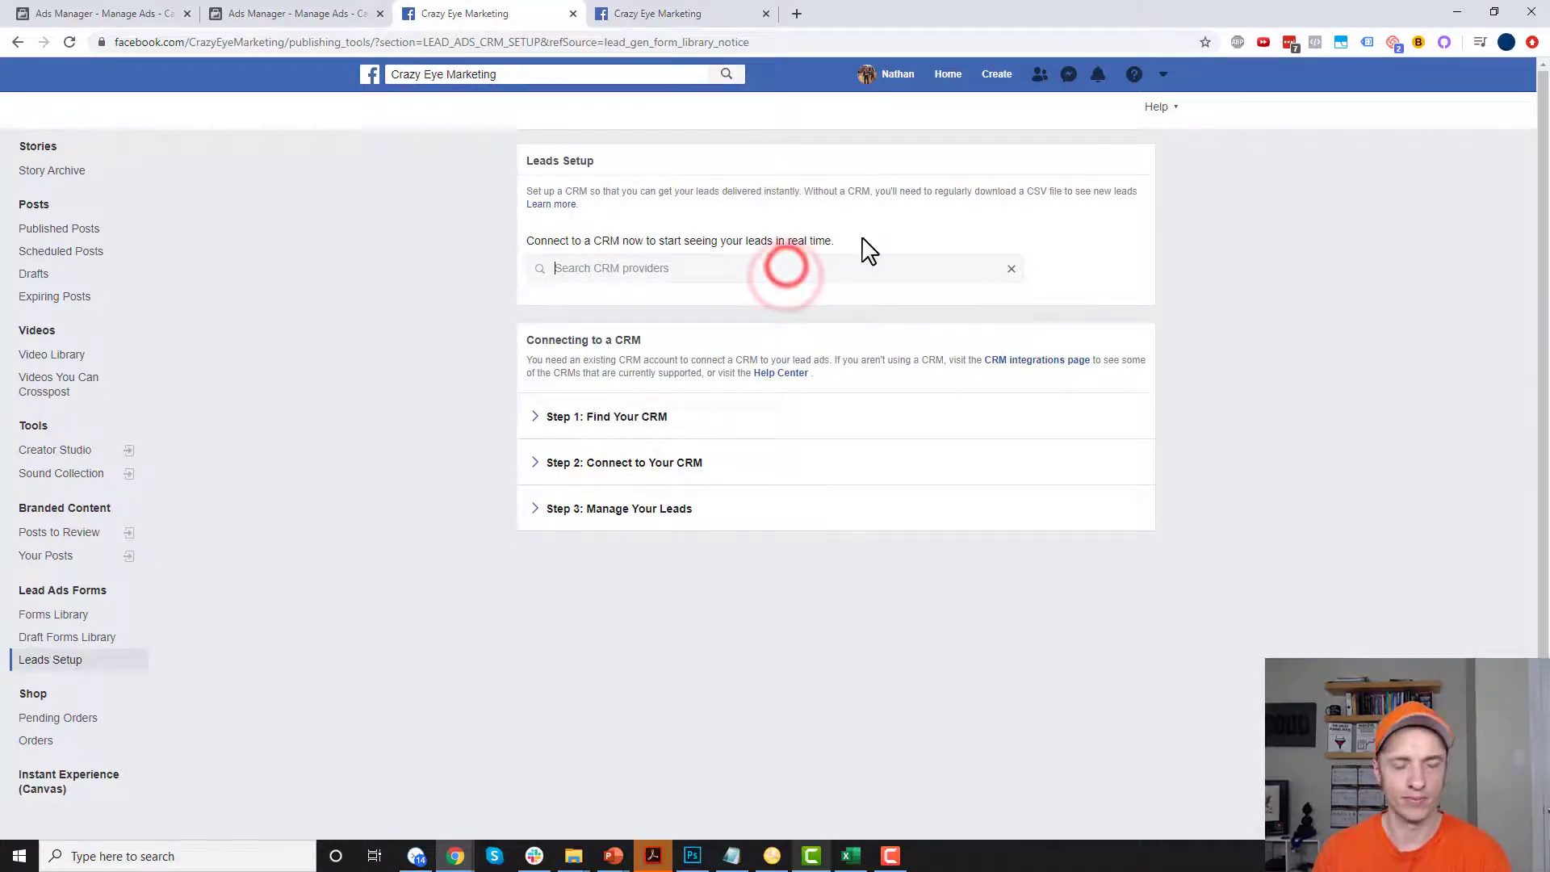
pyautogui.write('active')
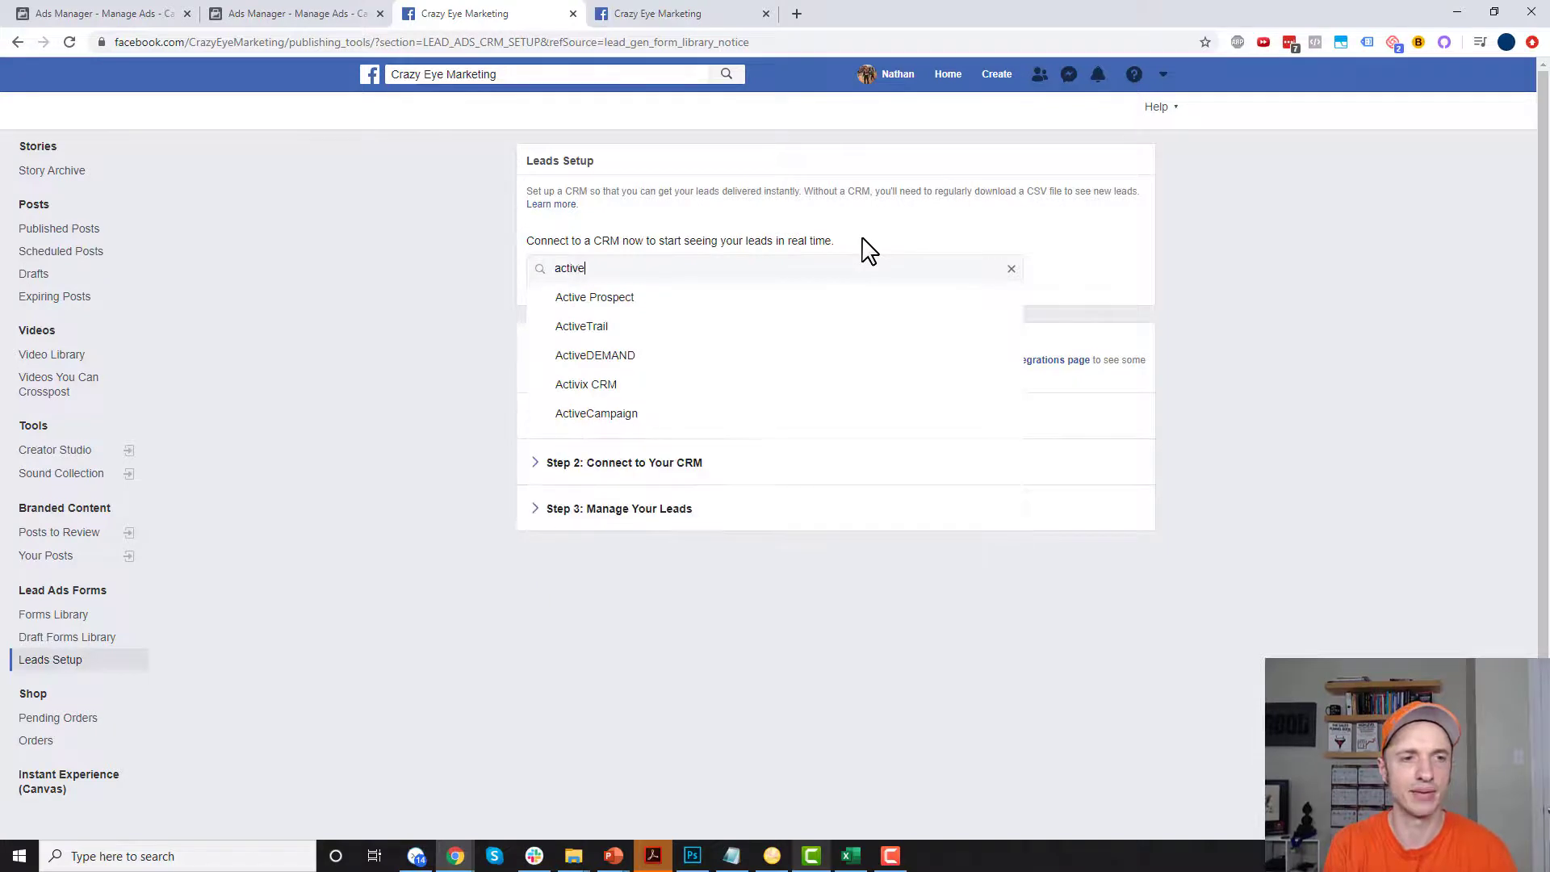
pyautogui.click(626, 386)
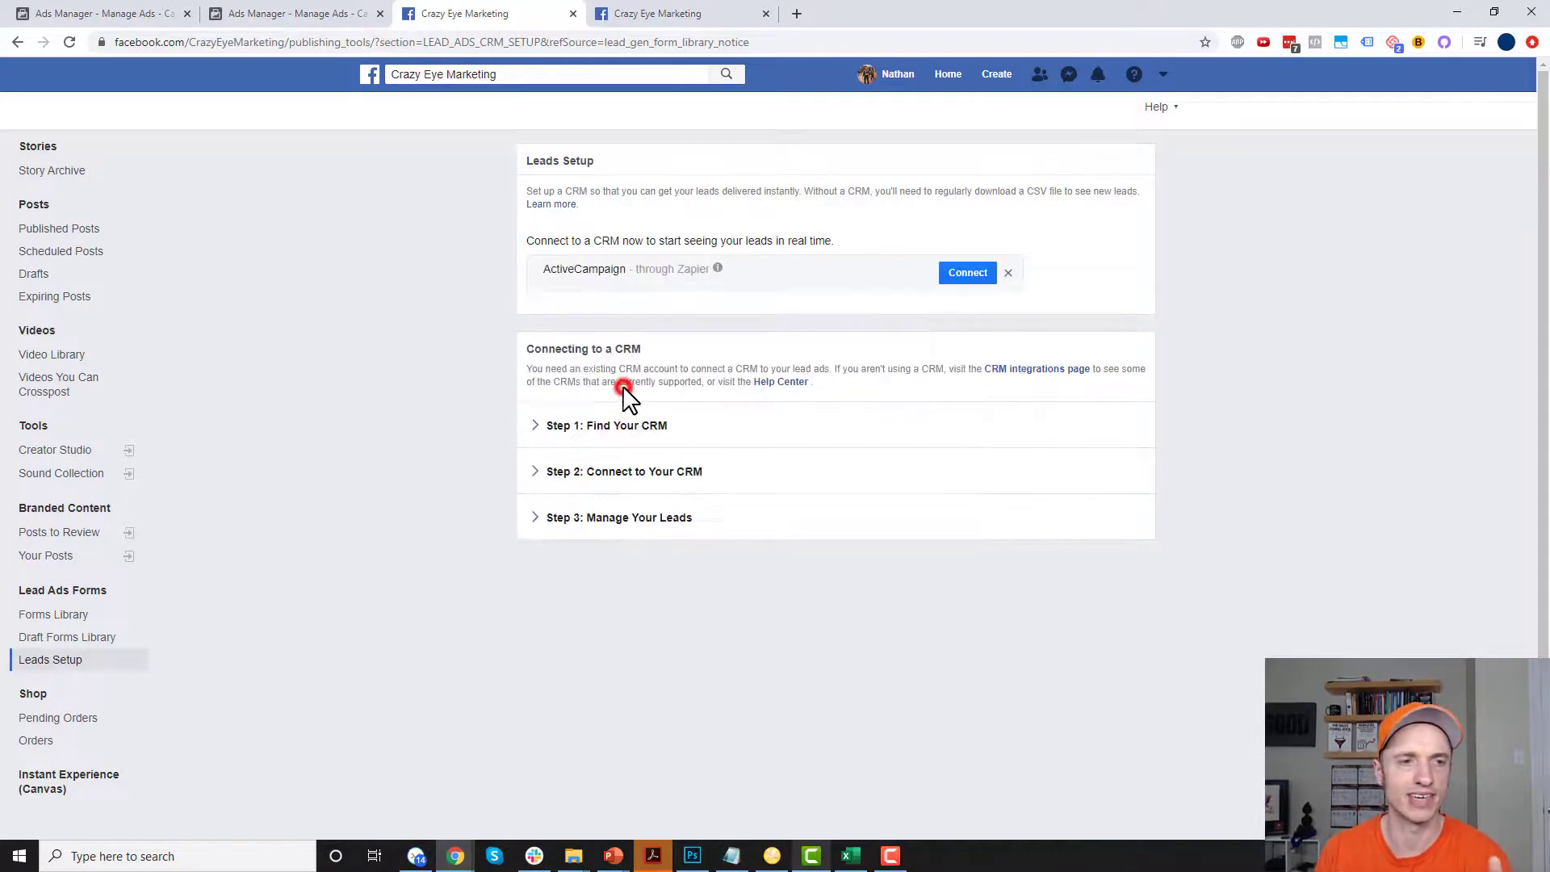
pyautogui.moveTo(737, 271)
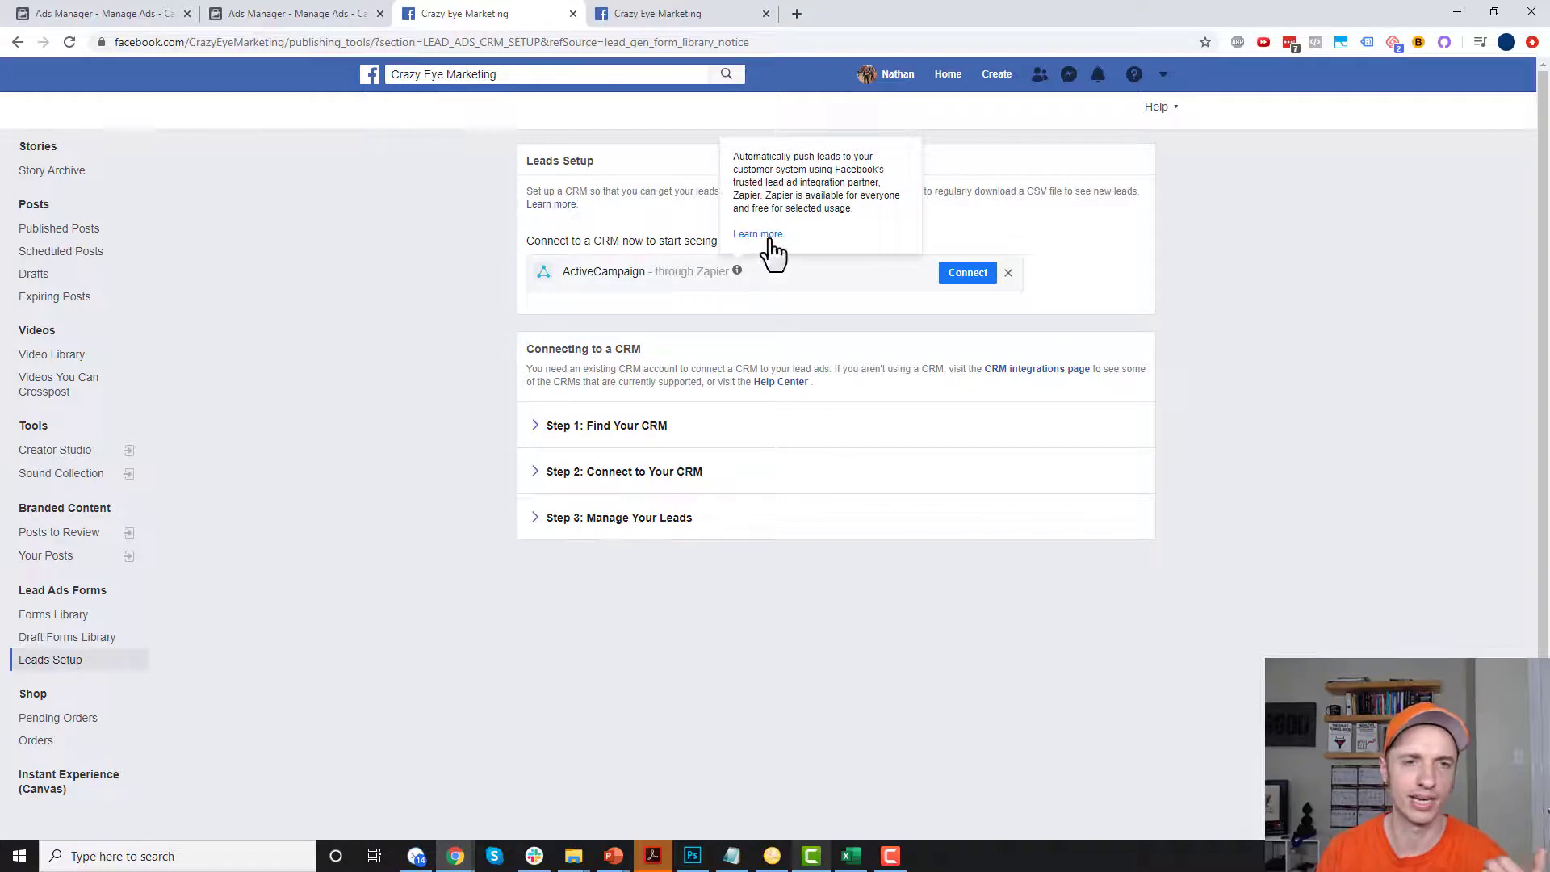
# Start connecting ActiveCampaign through Zapier and authorize Zapier to manage ads and access leads from the Facebook account
pyautogui.click(968, 274)
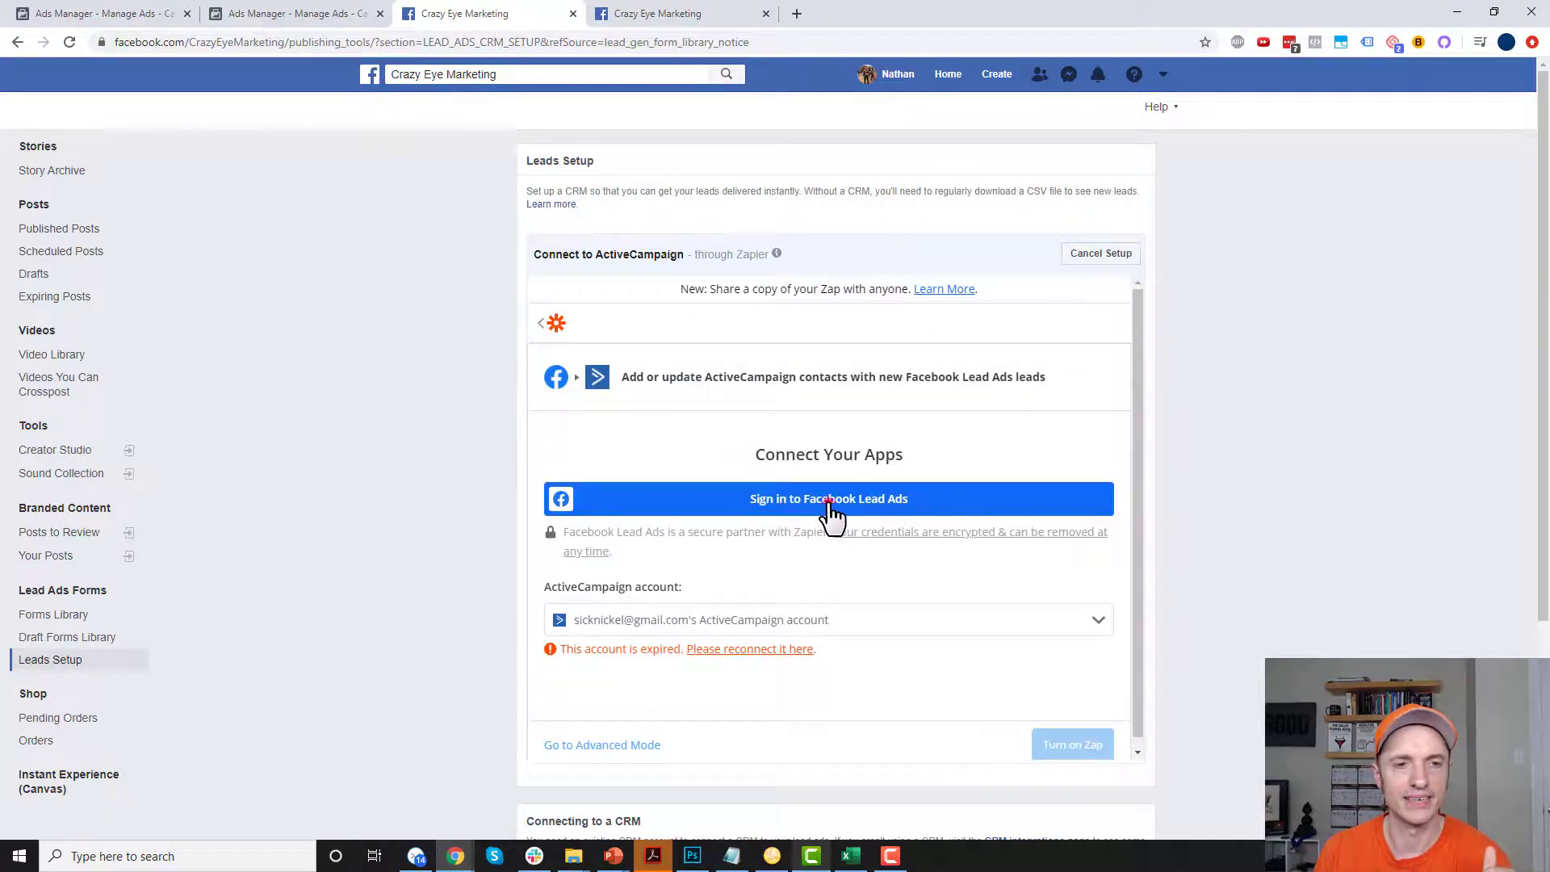
pyautogui.click(832, 505)
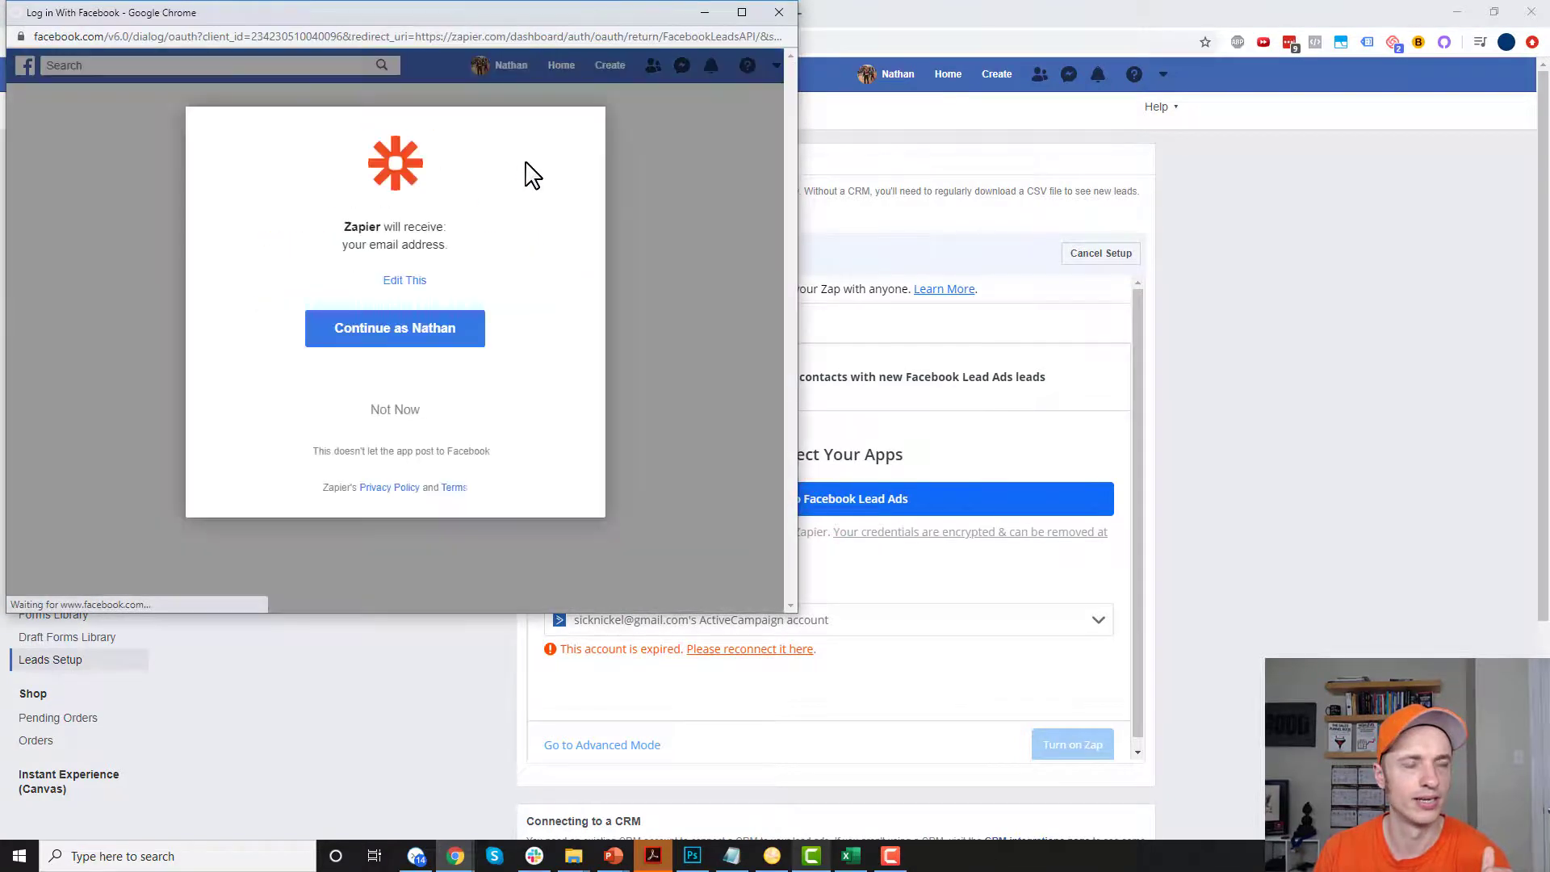
pyautogui.click(381, 327)
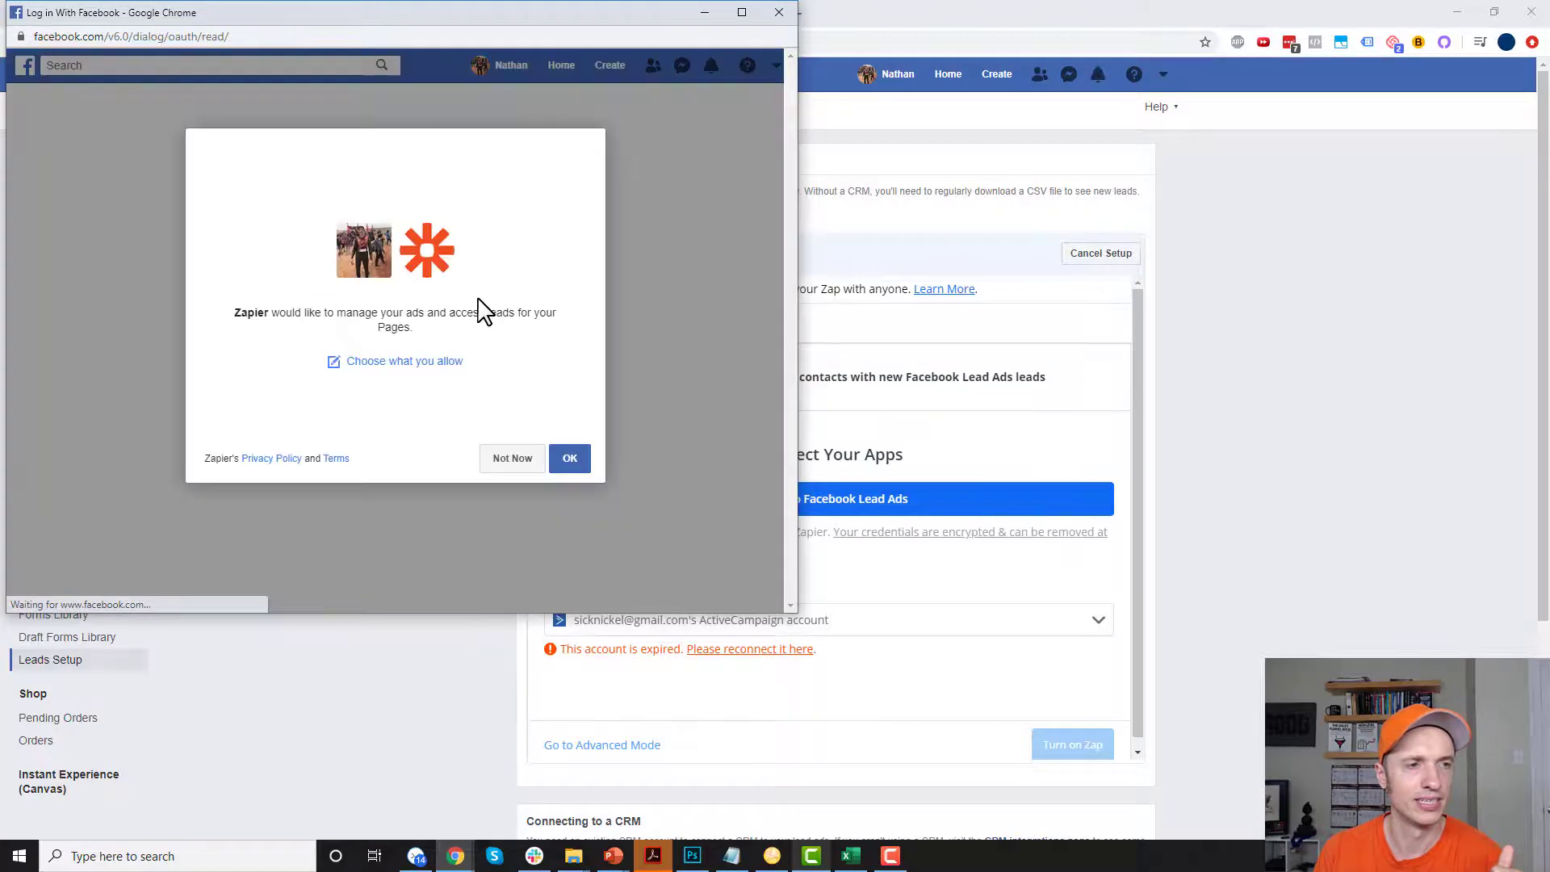
pyautogui.click(571, 460)
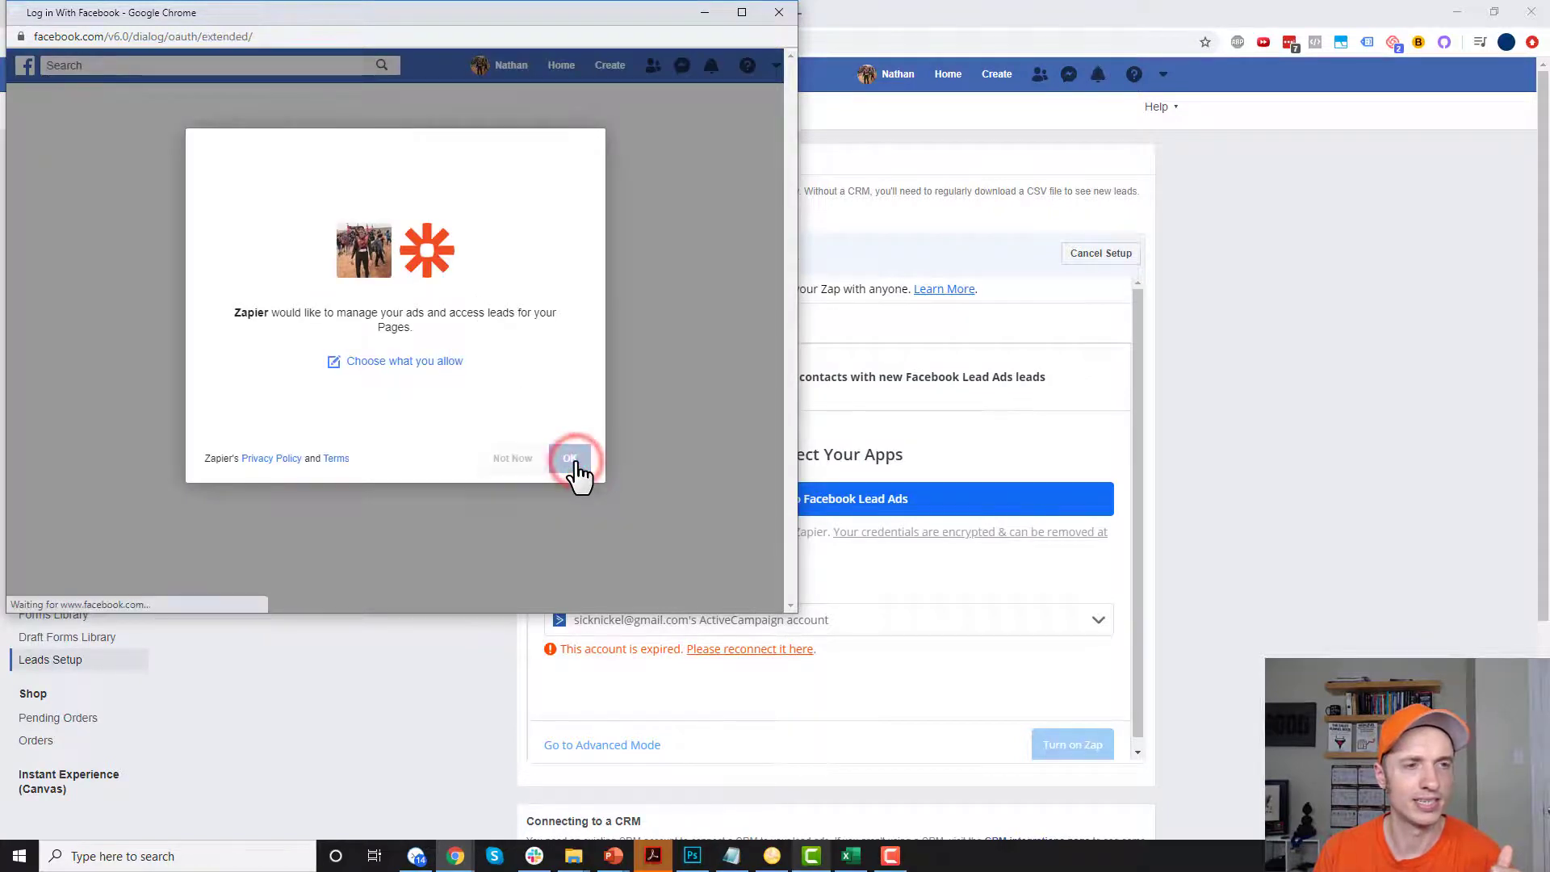
# Search the Zap's Page choices for "crazy" and select Crazy Eye Marketing
pyautogui.scroll(-2, 571, 461)
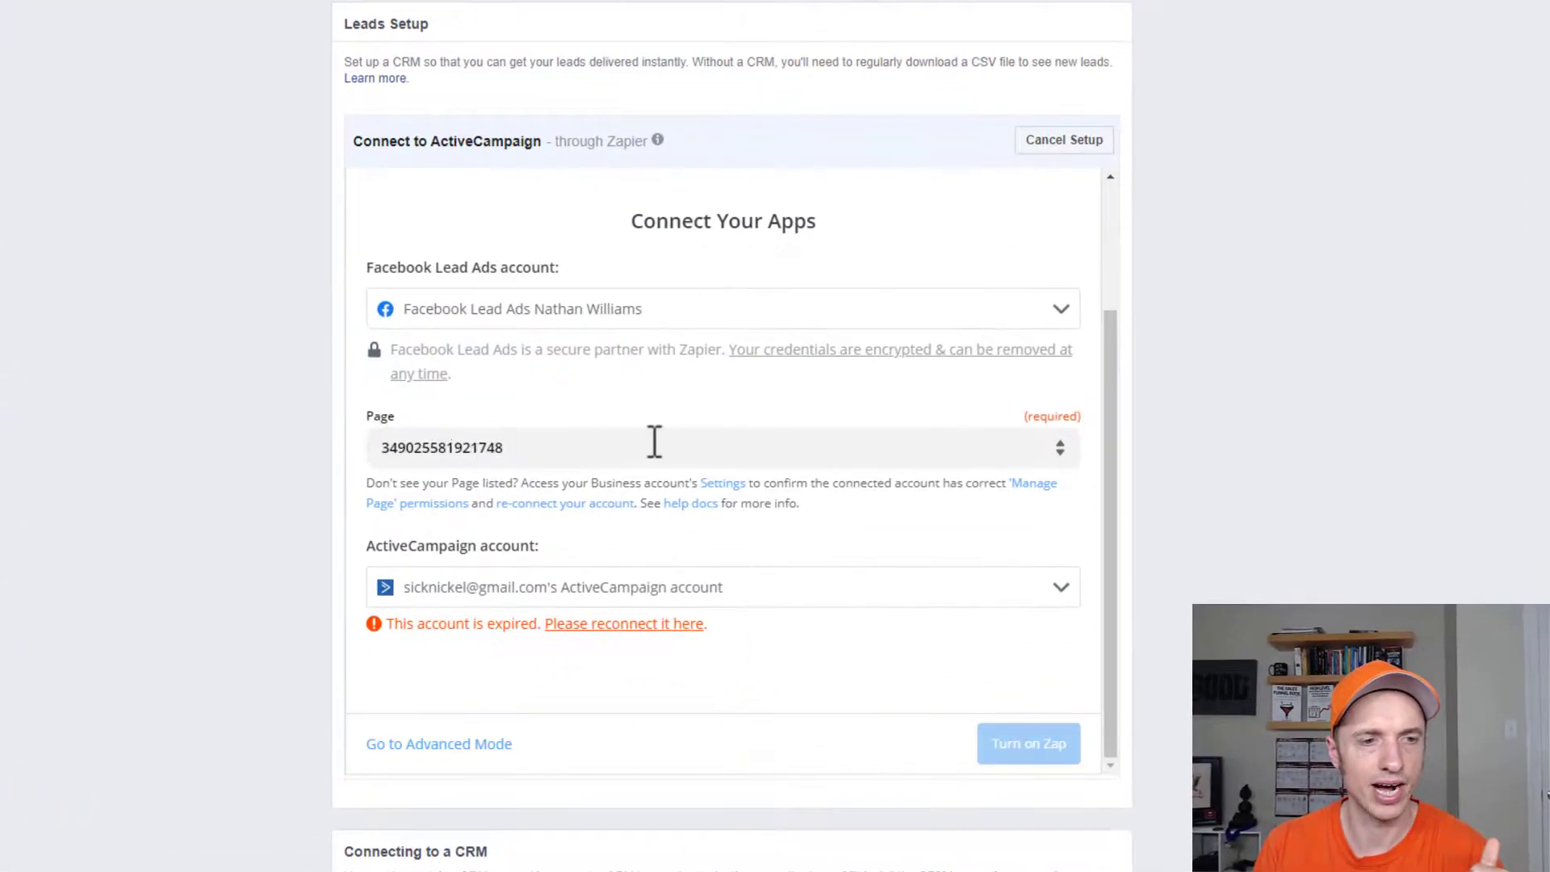
pyautogui.click(1058, 449)
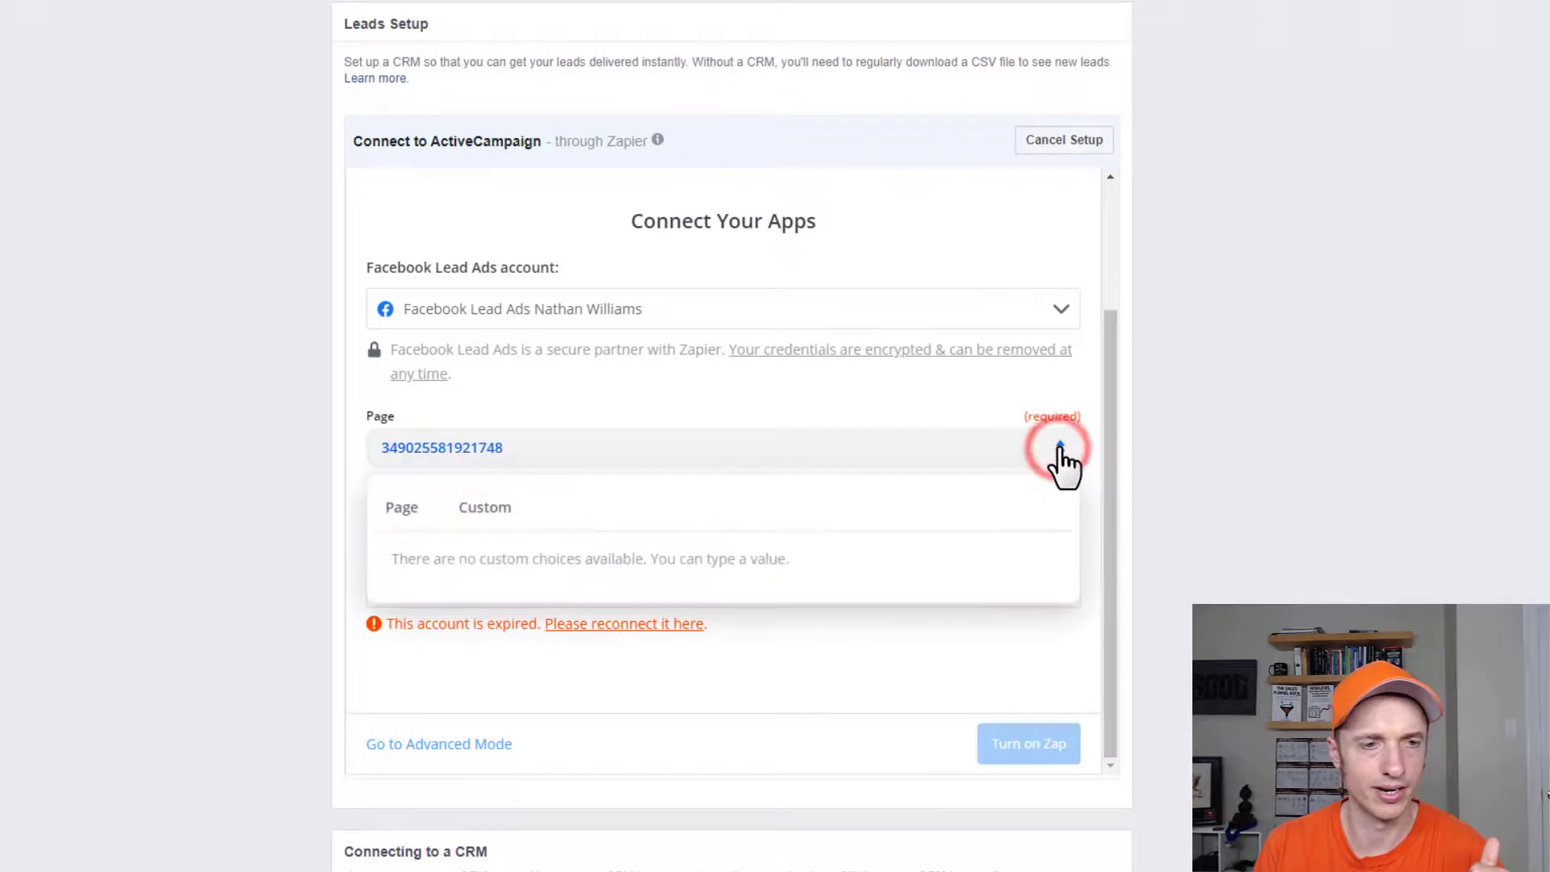
pyautogui.click(401, 509)
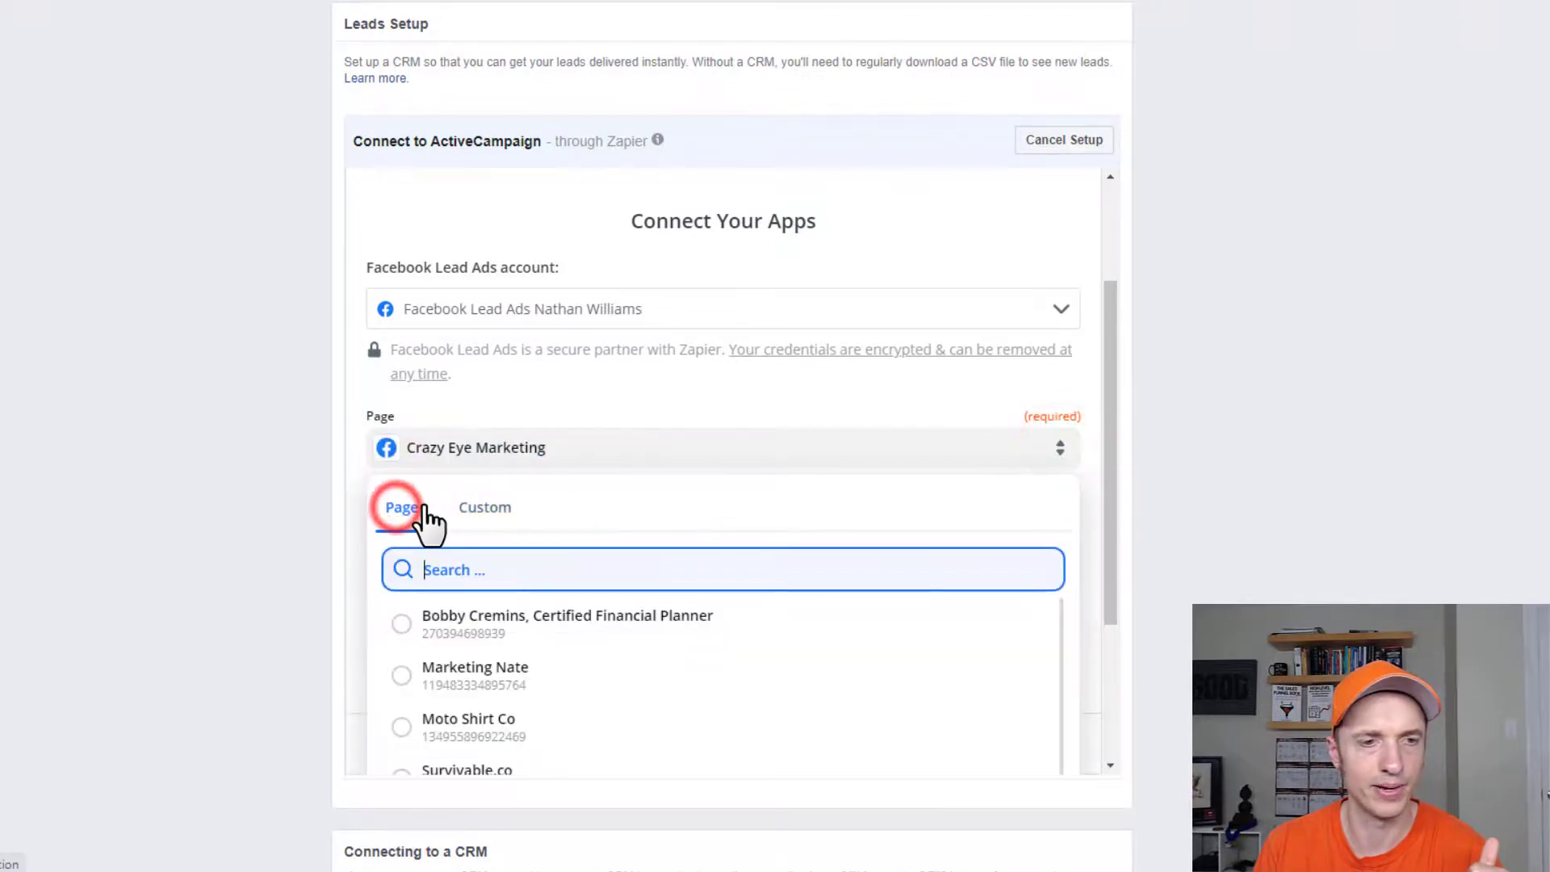
pyautogui.click(500, 571)
pyautogui.write('crazy')
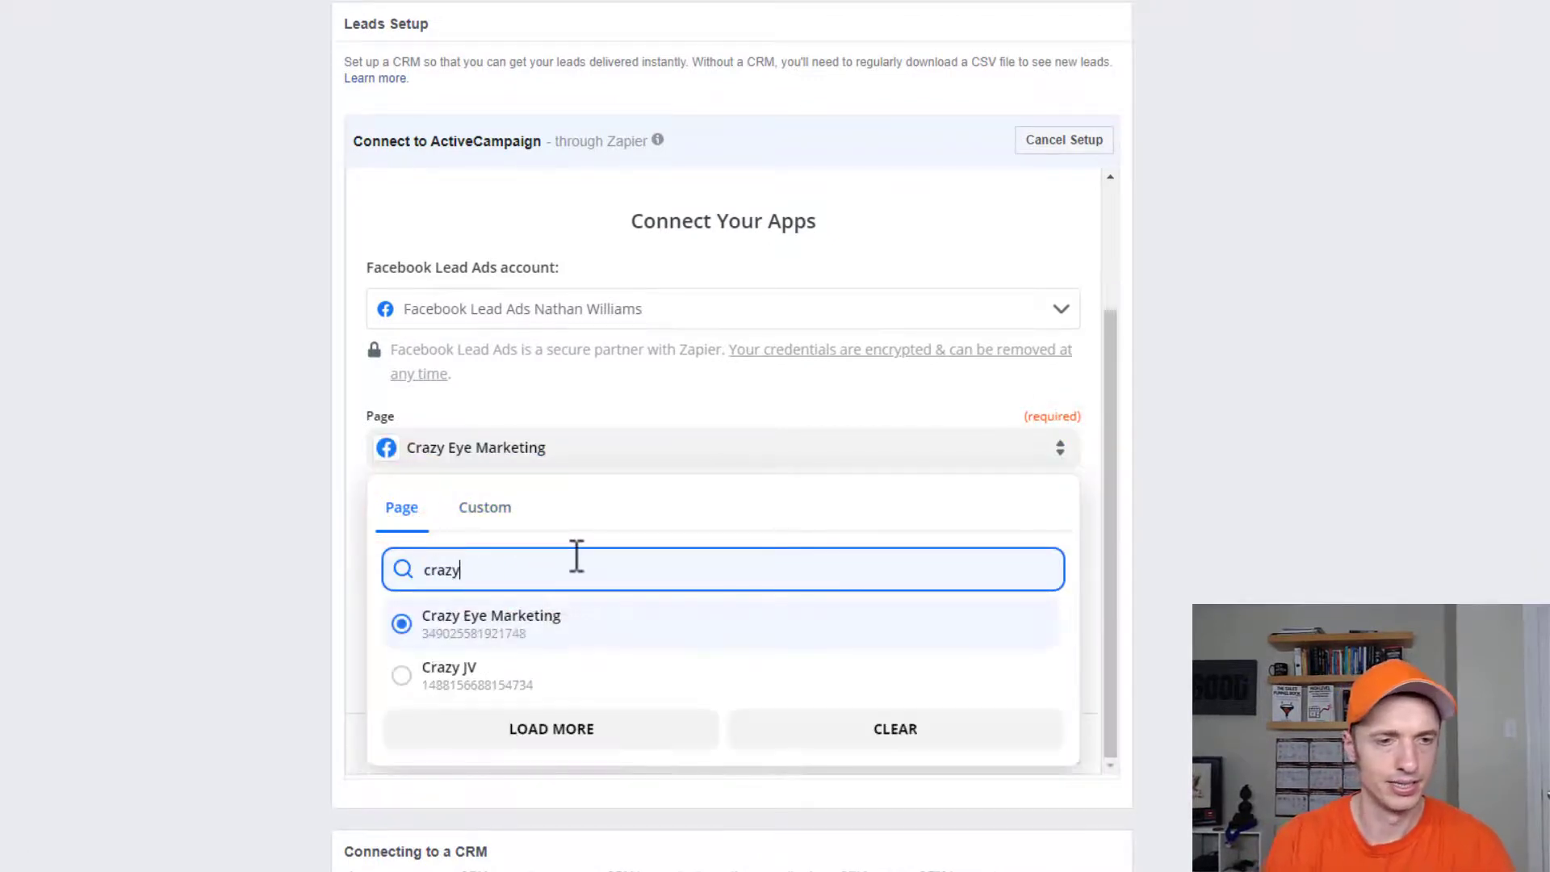
pyautogui.click(524, 626)
# Replace the expired ActiveCampaign account in the Zap with cem.activehosted.com
pyautogui.scroll(-3, 530, 593)
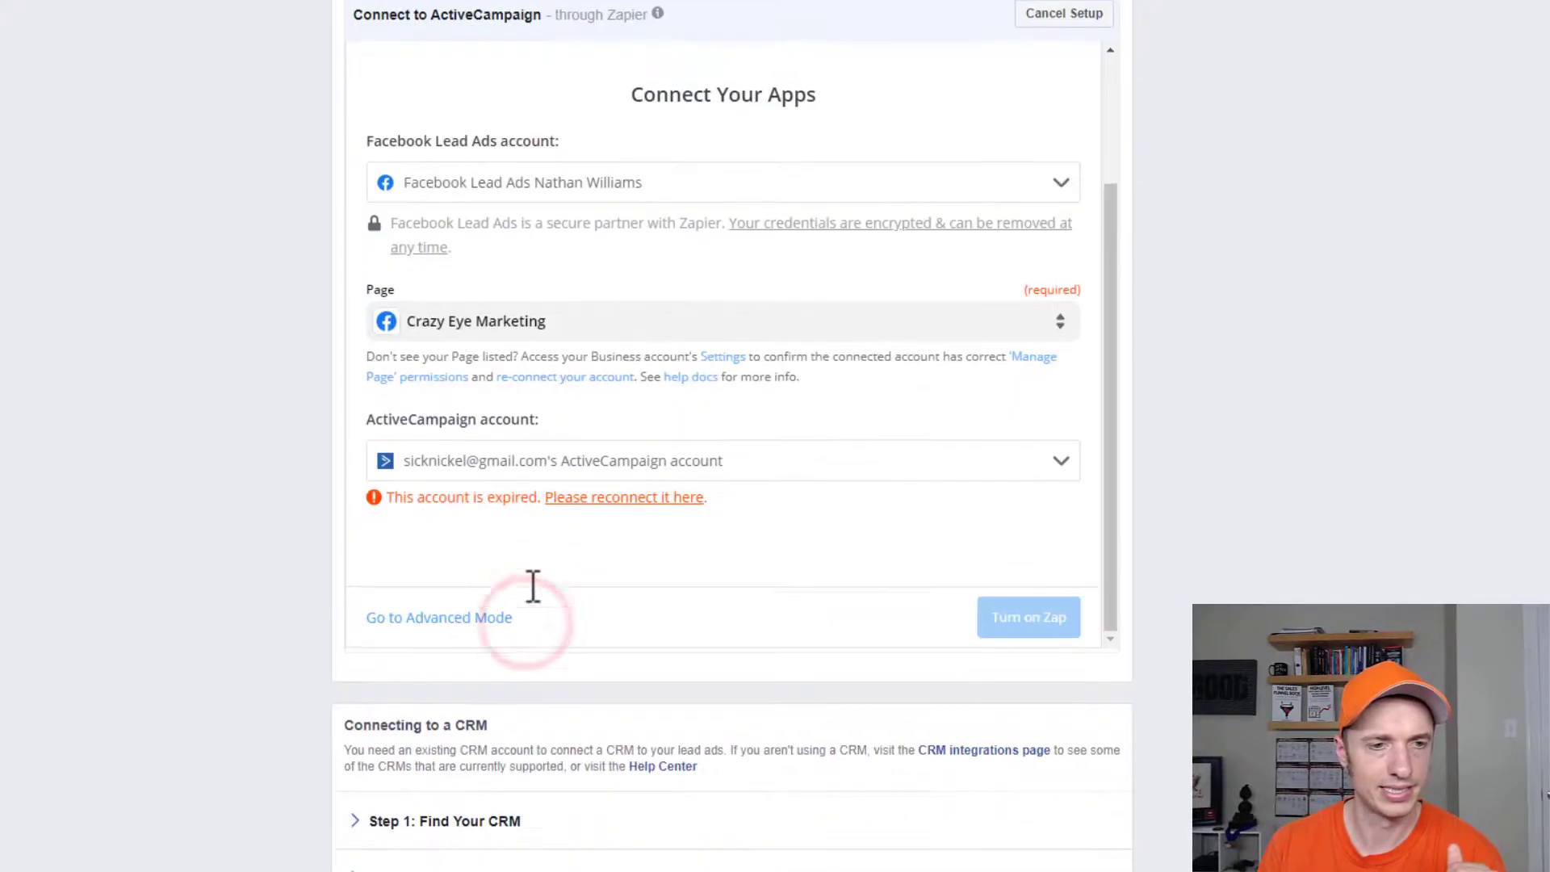
pyautogui.click(571, 385)
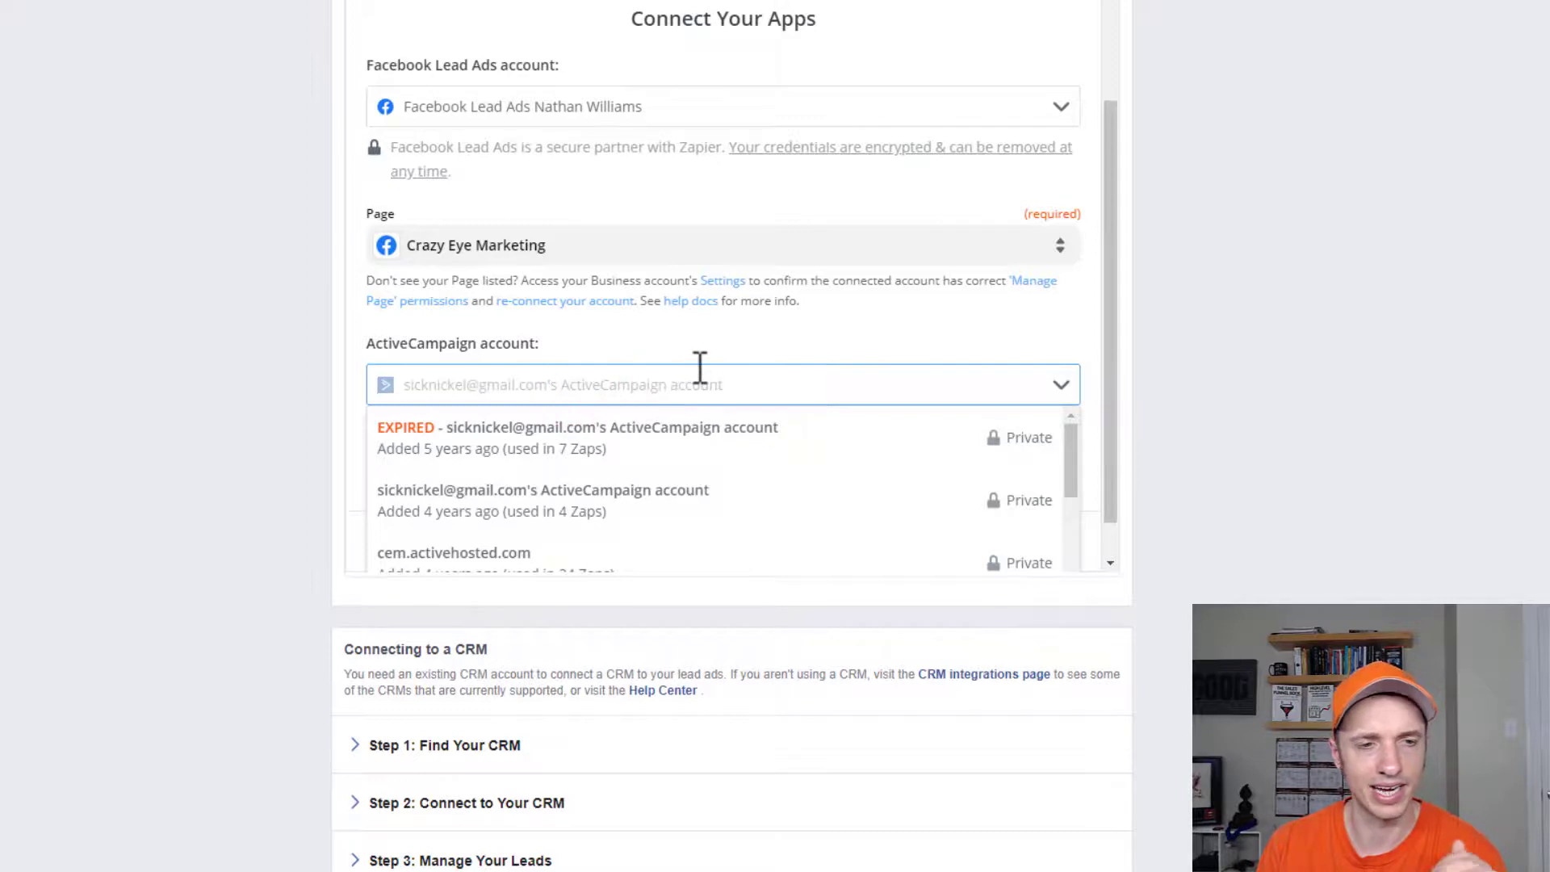
pyautogui.scroll(-2, 599, 525)
pyautogui.click(578, 476)
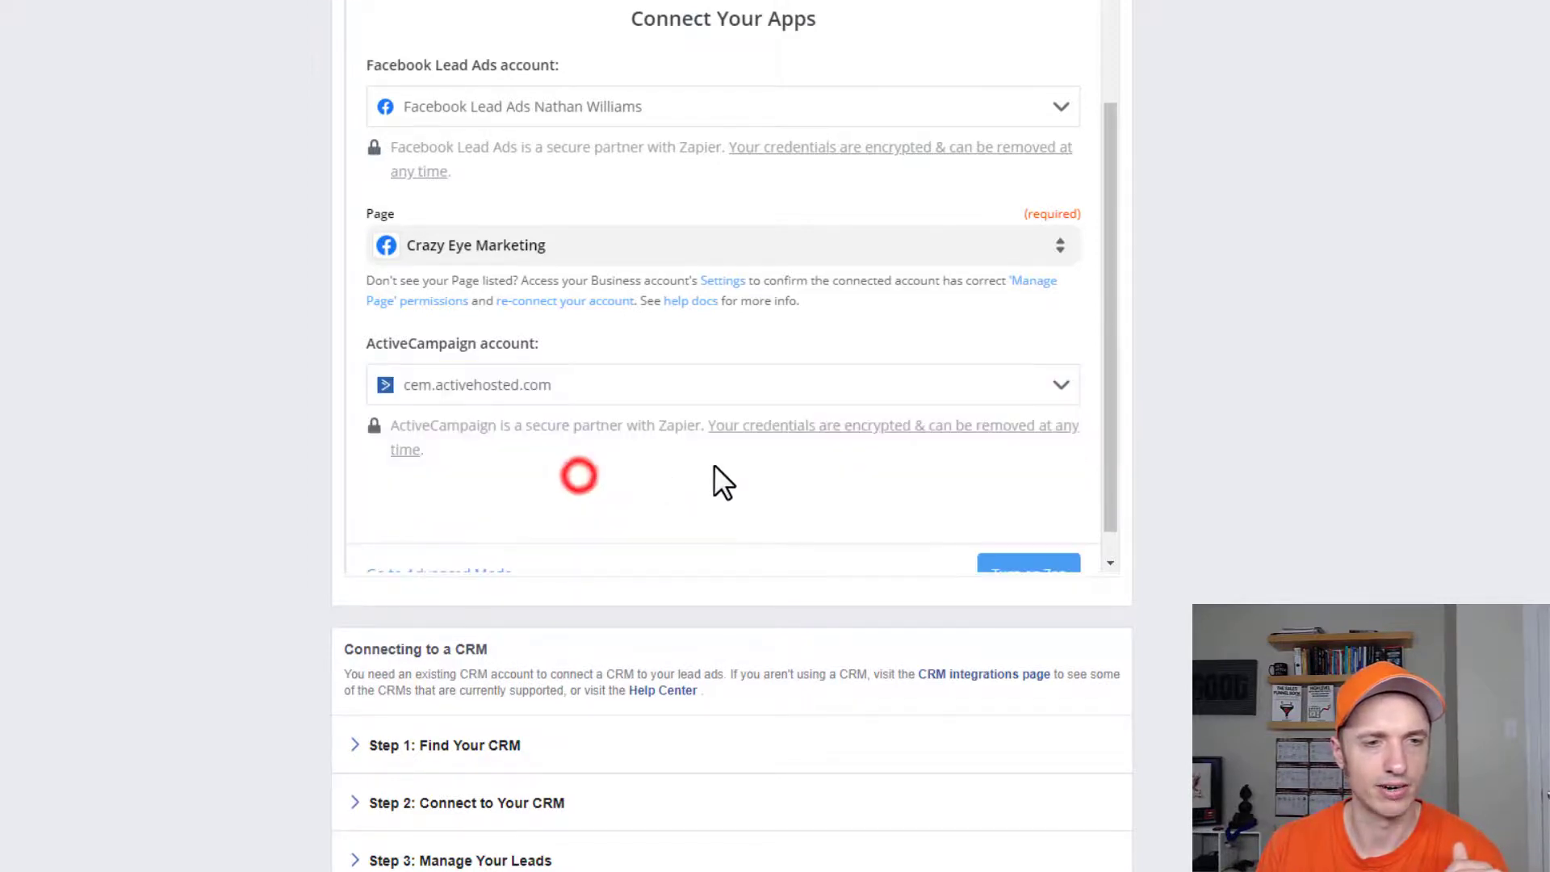
pyautogui.scroll(-1, 614, 339)
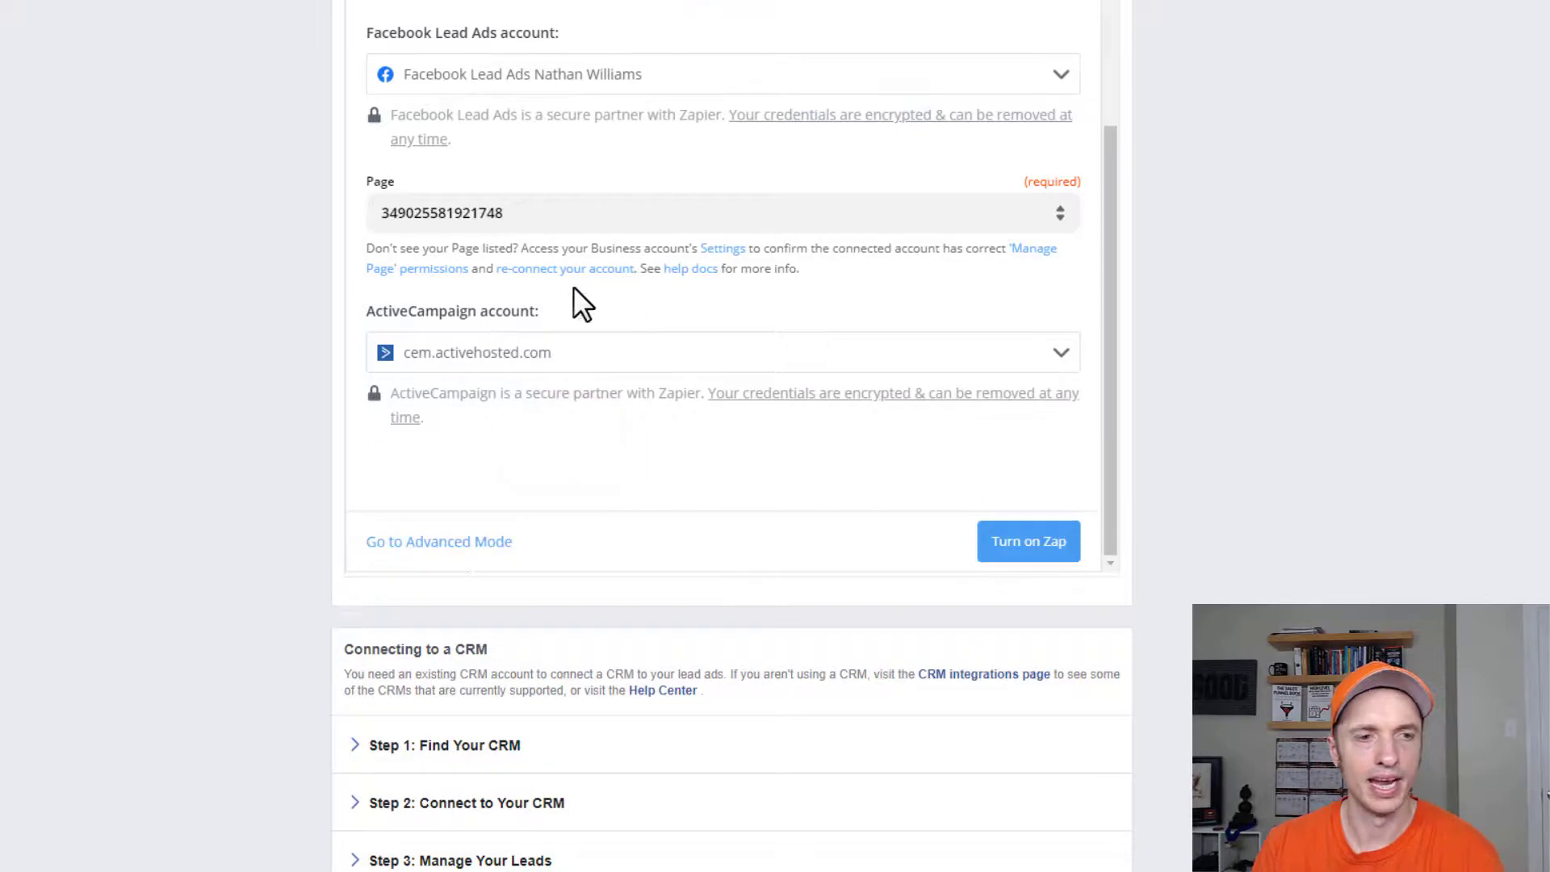
# Switch the Zap to advanced mode, limit the New Lead trigger to Demo Form and refresh its fields
pyautogui.click(476, 548)
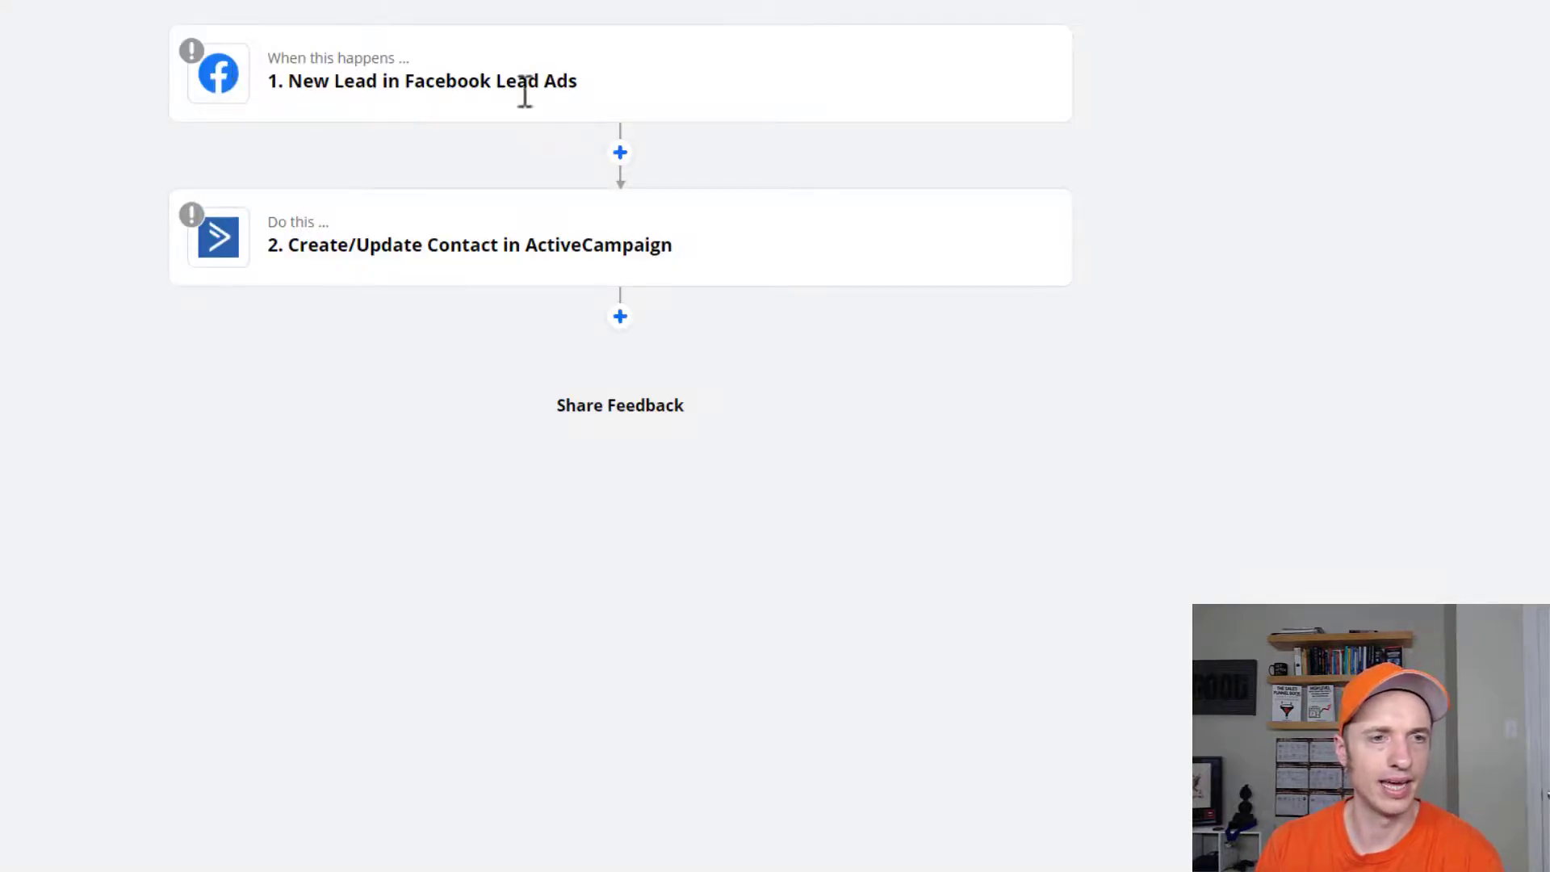
pyautogui.click(564, 93)
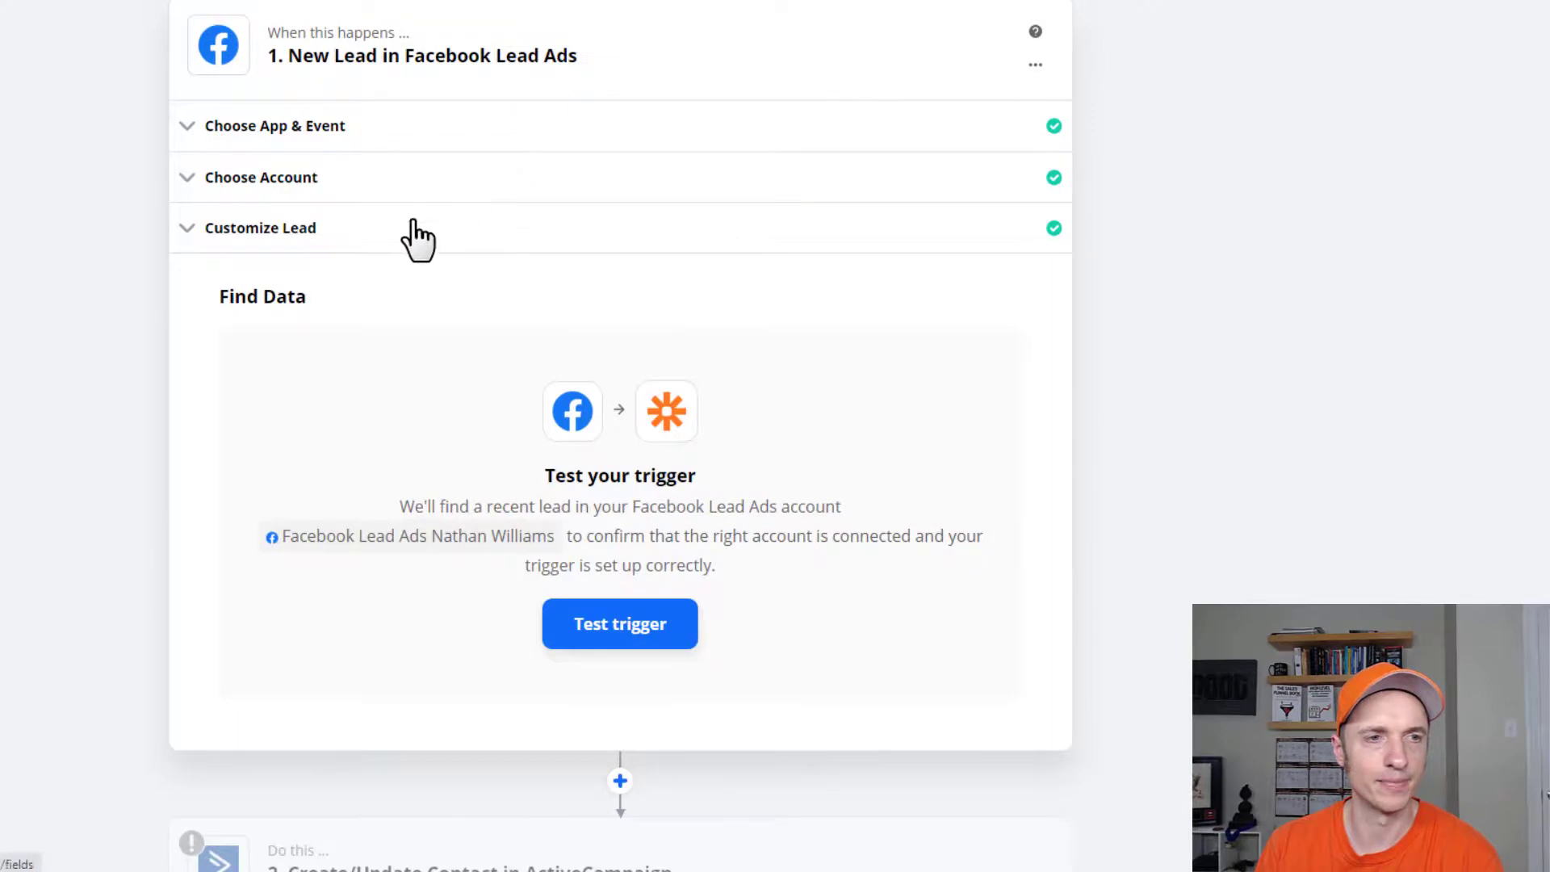
pyautogui.click(288, 229)
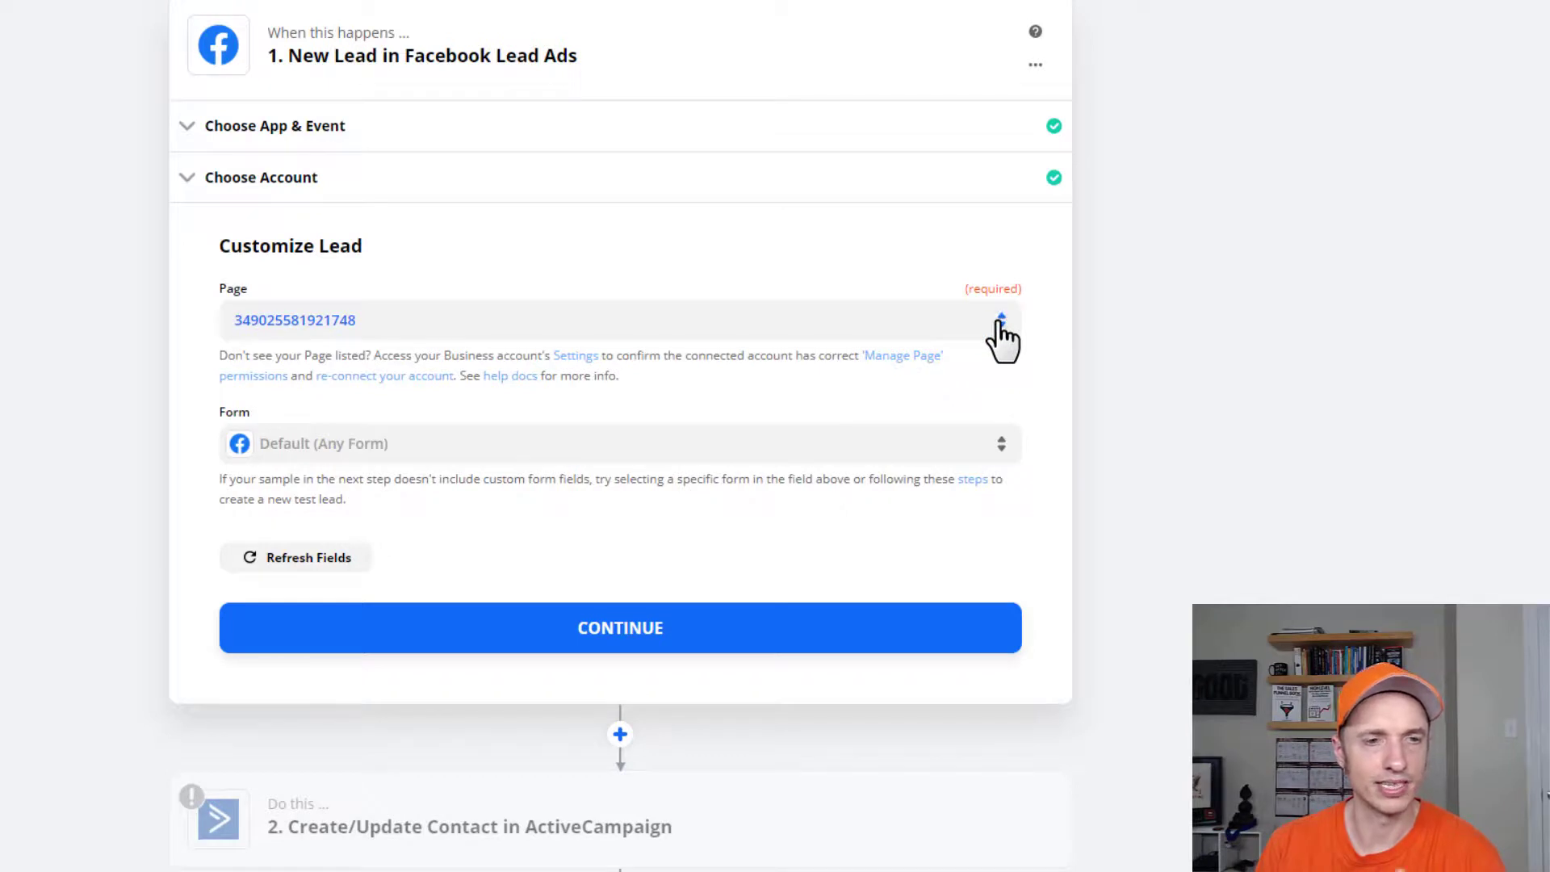
pyautogui.click(448, 444)
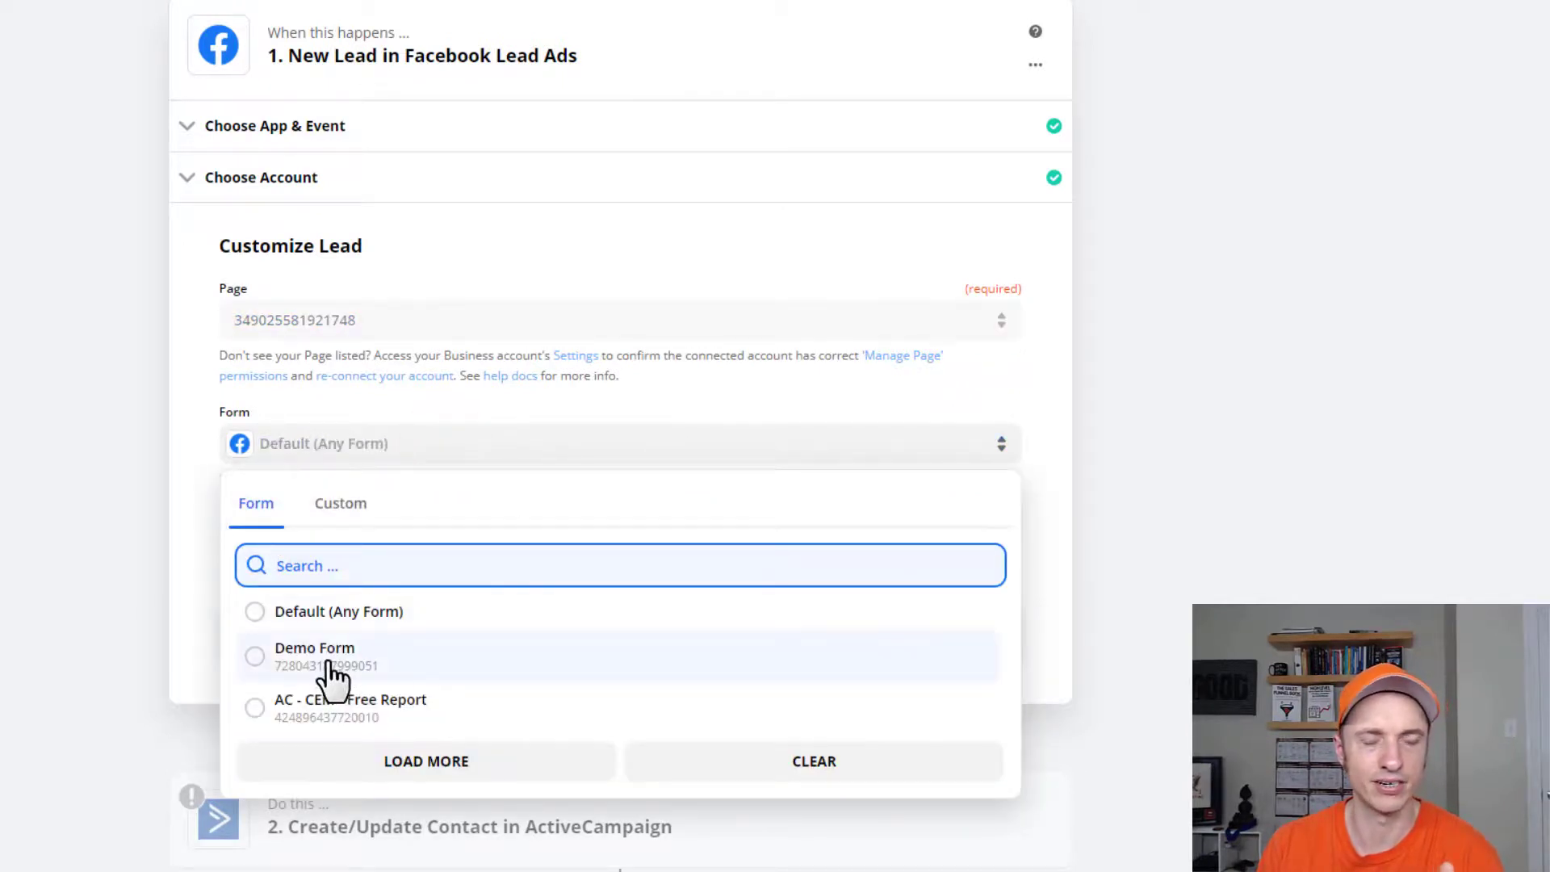
pyautogui.click(255, 656)
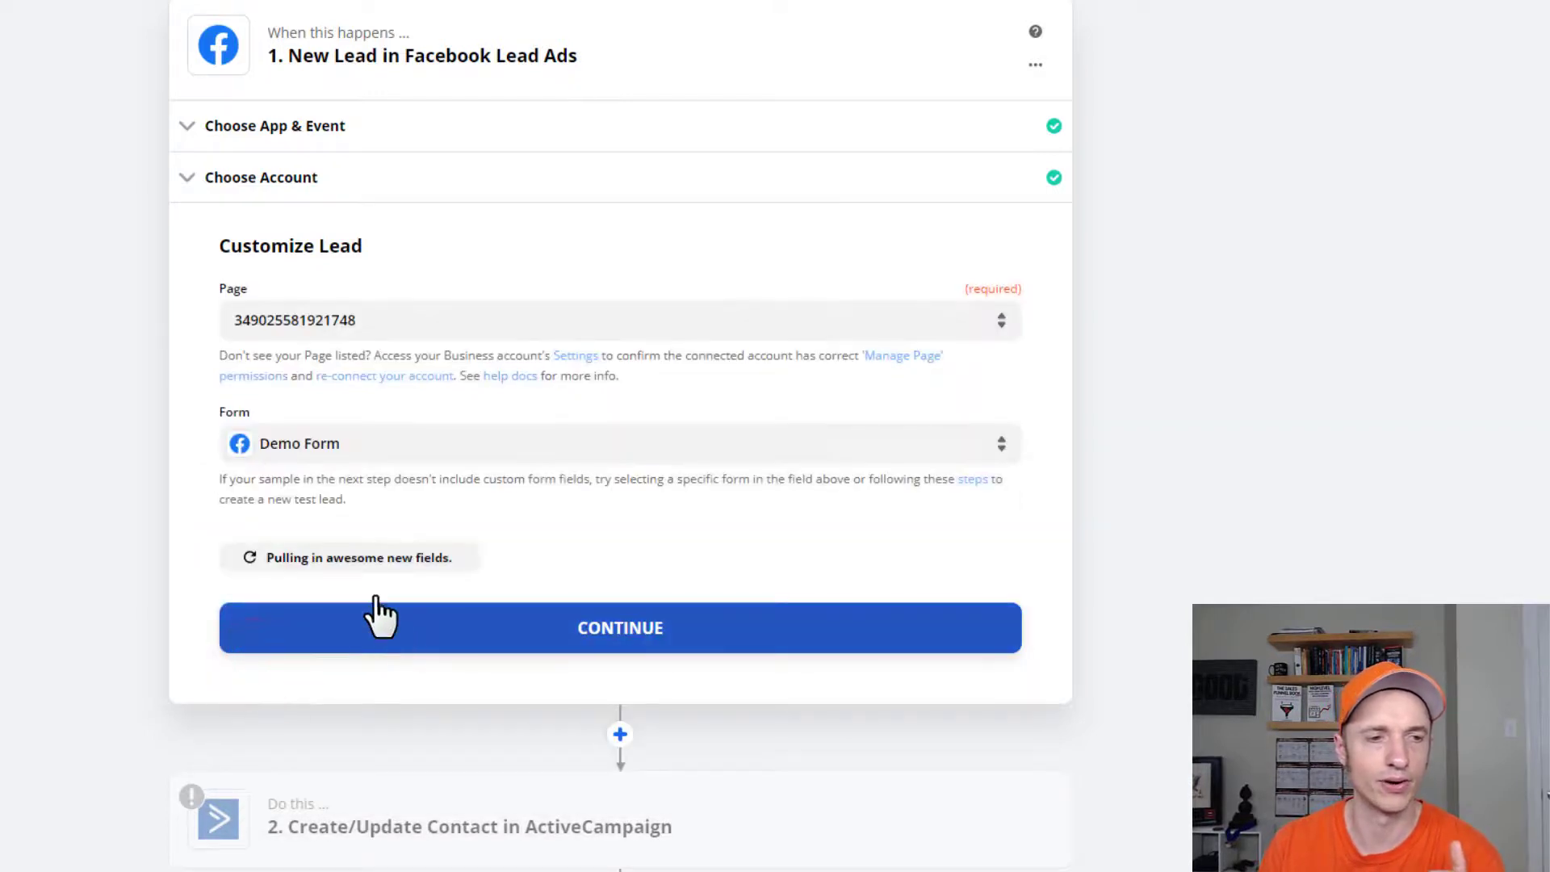
pyautogui.click(291, 559)
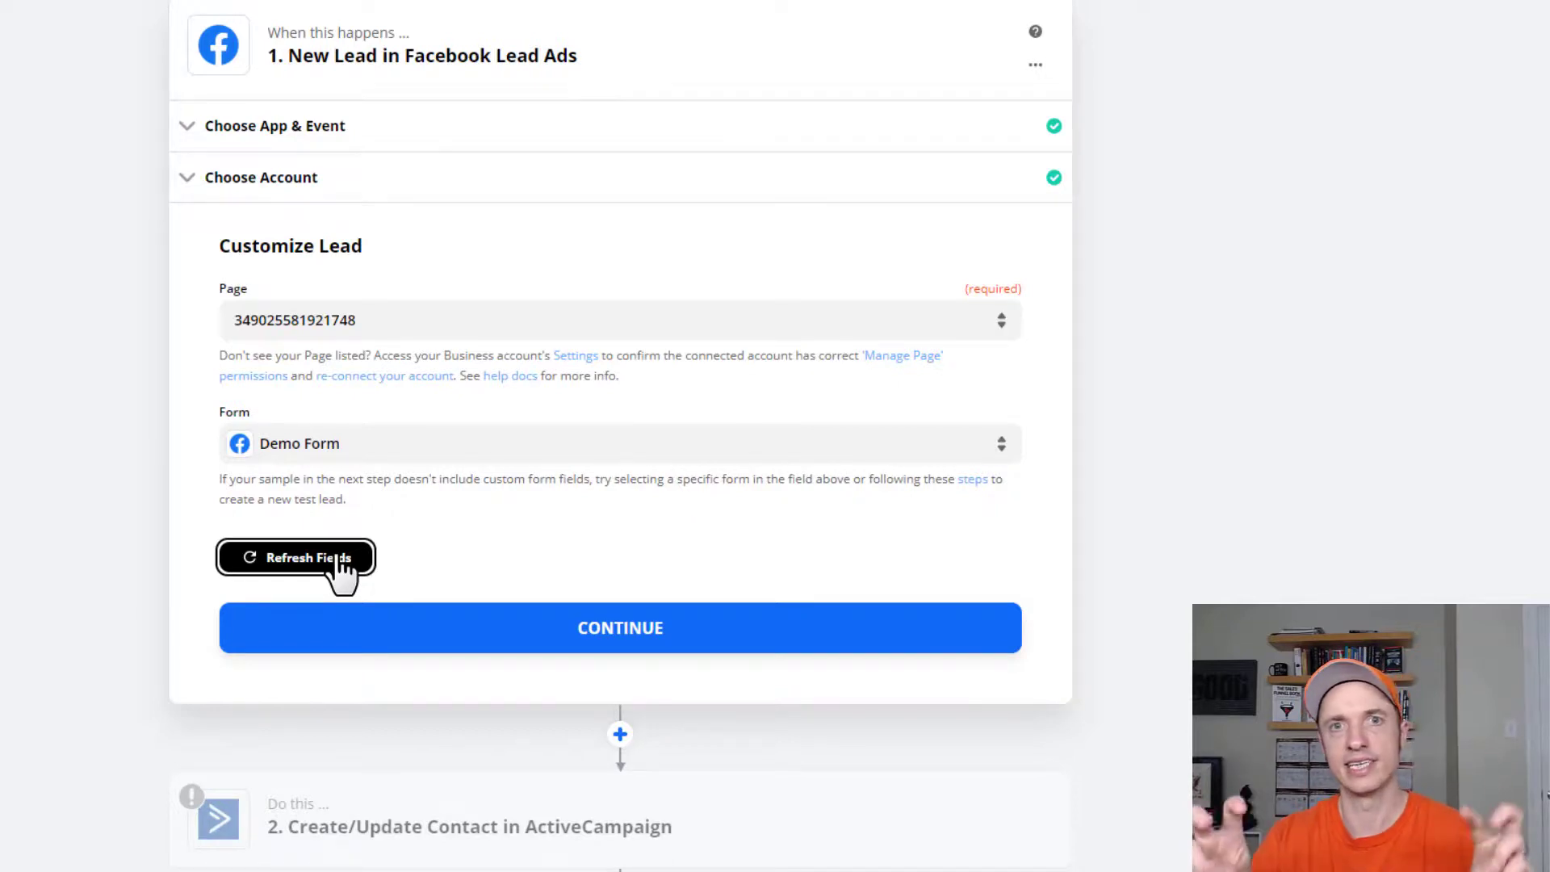
pyautogui.click(604, 630)
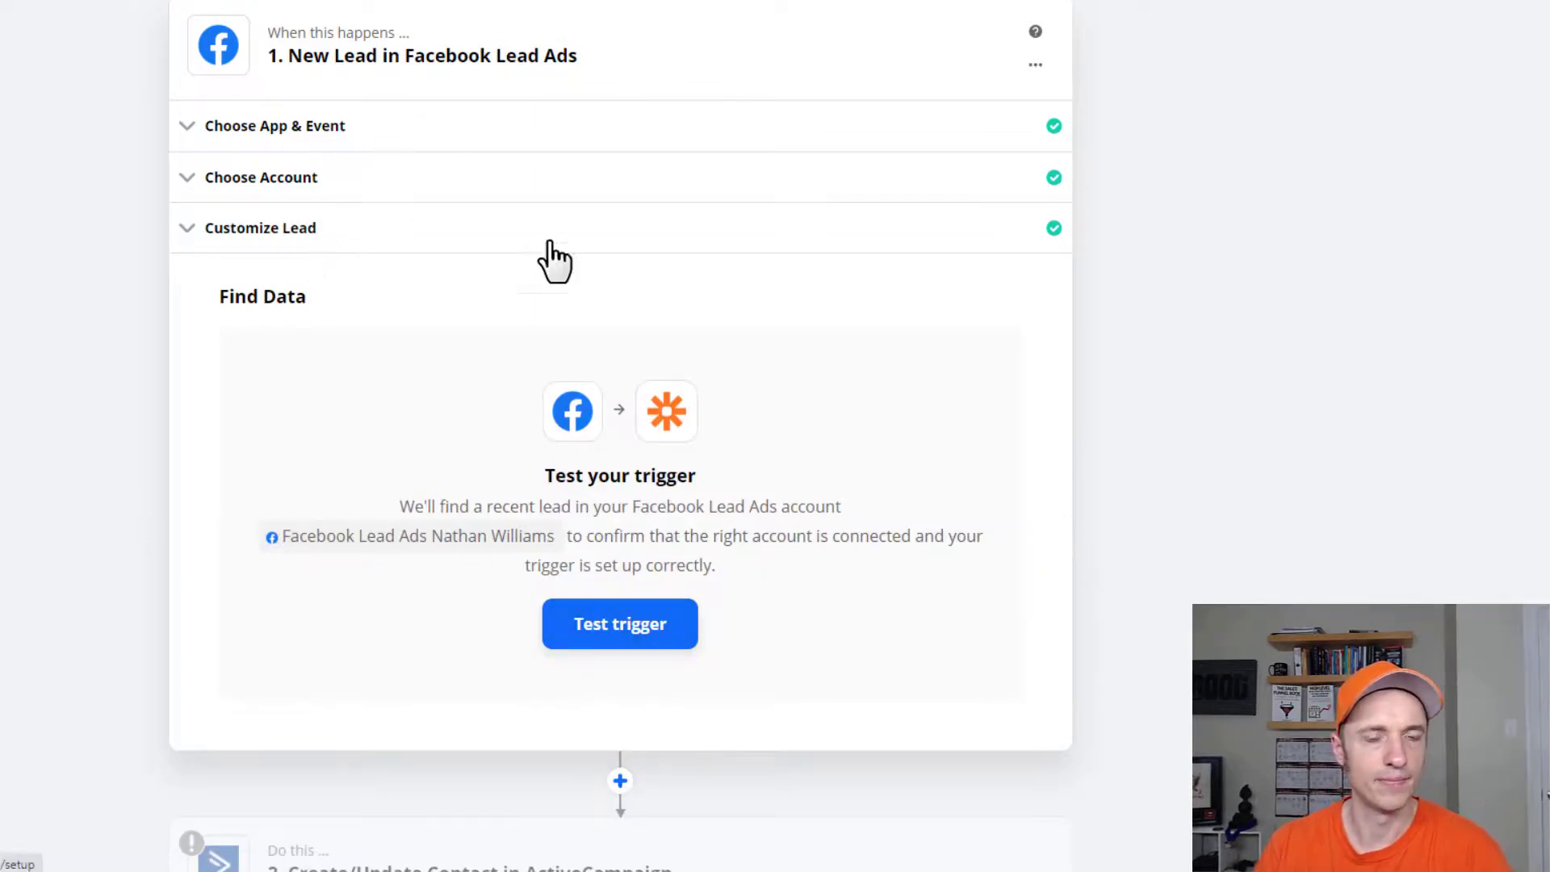
# Test the Facebook Lead Ads trigger and review the sample lead data
pyautogui.scroll(-3, 622, 517)
pyautogui.click(630, 413)
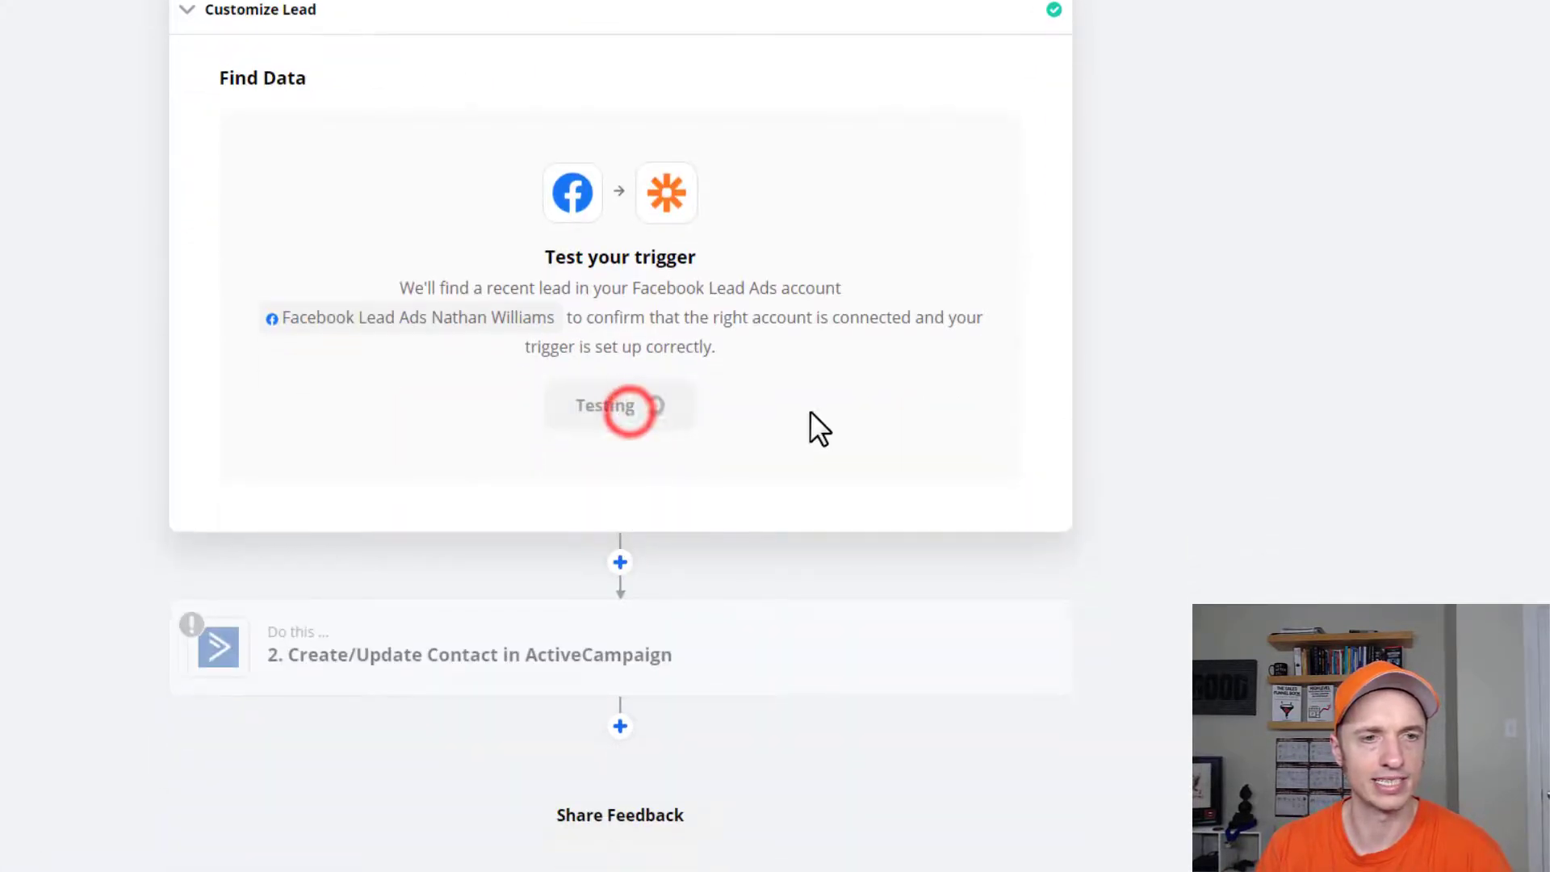
pyautogui.scroll(-3, 452, 355)
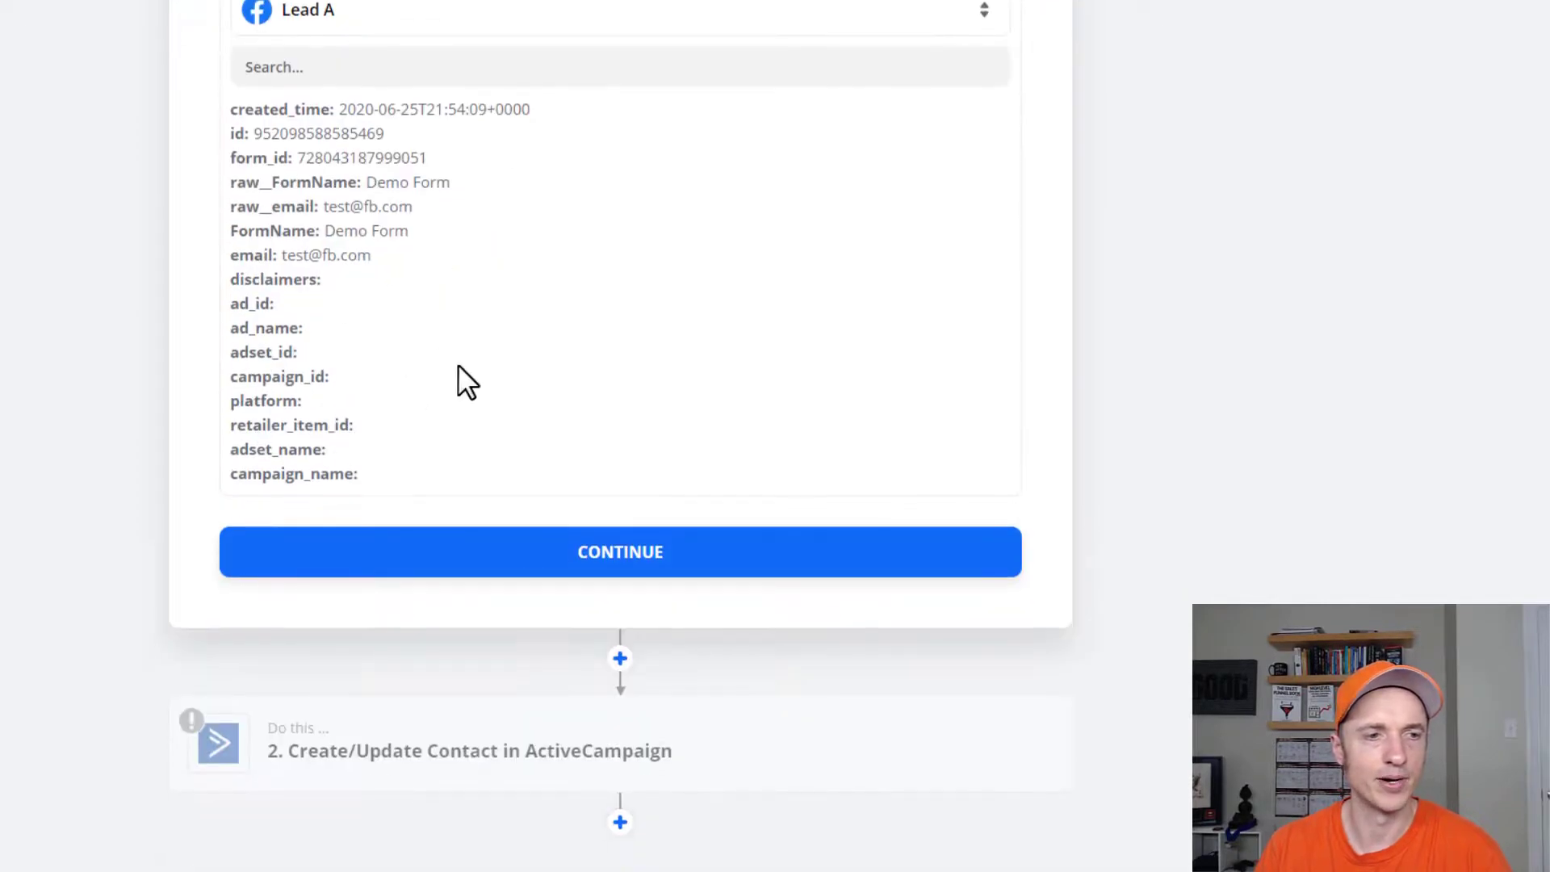
pyautogui.scroll(3, 525, 422)
pyautogui.scroll(-2, 651, 658)
# Continue to the ActiveCampaign action, keeping Create/Update Contact as the event and cem.activehosted.com as the account
pyautogui.click(658, 655)
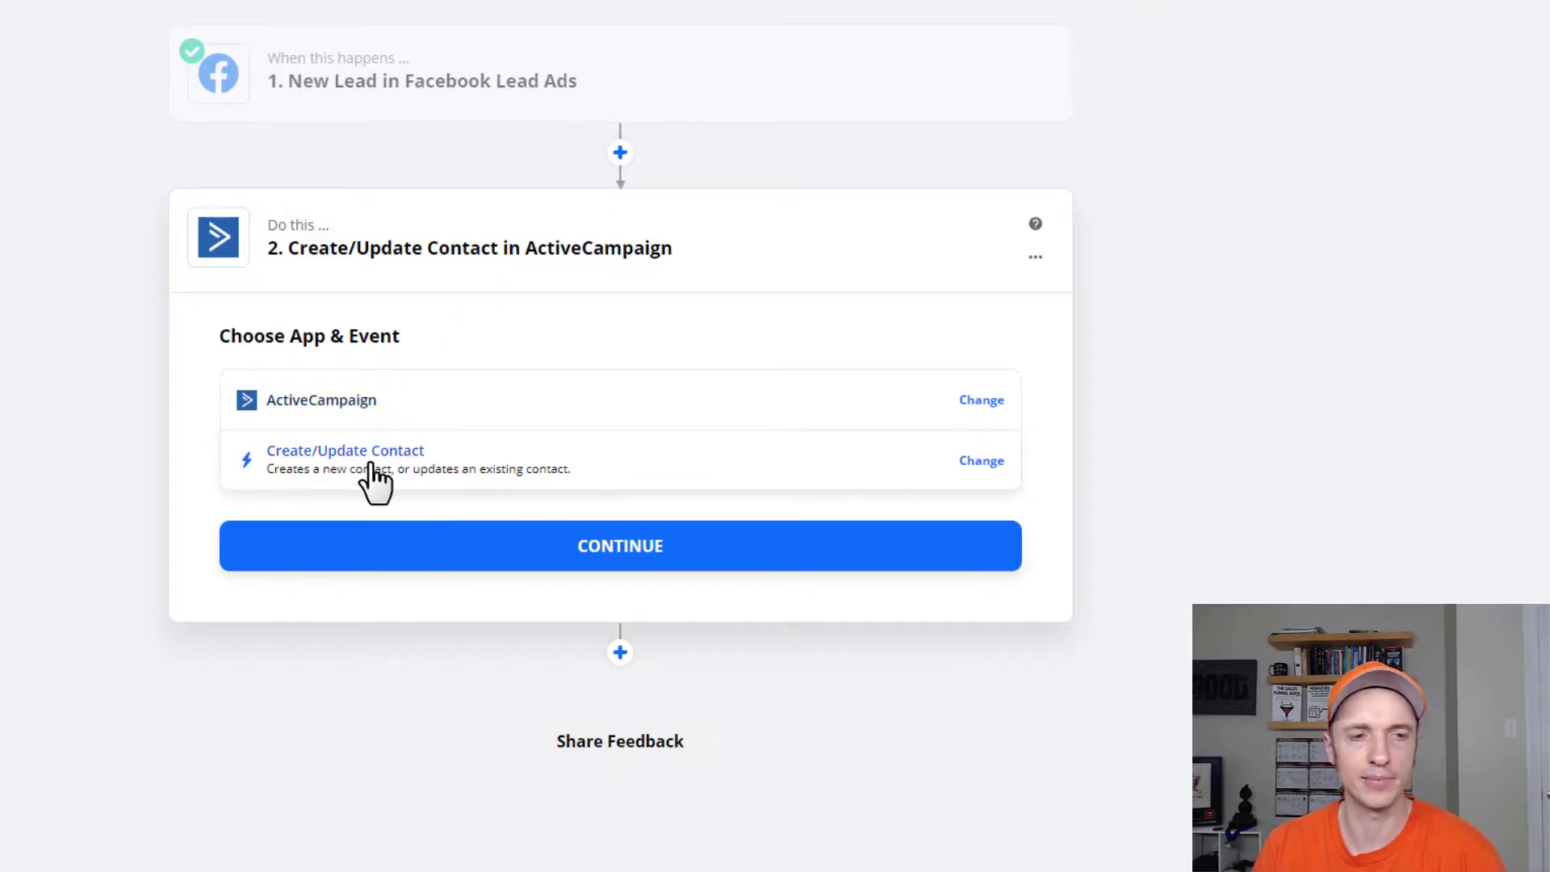
pyautogui.click(621, 546)
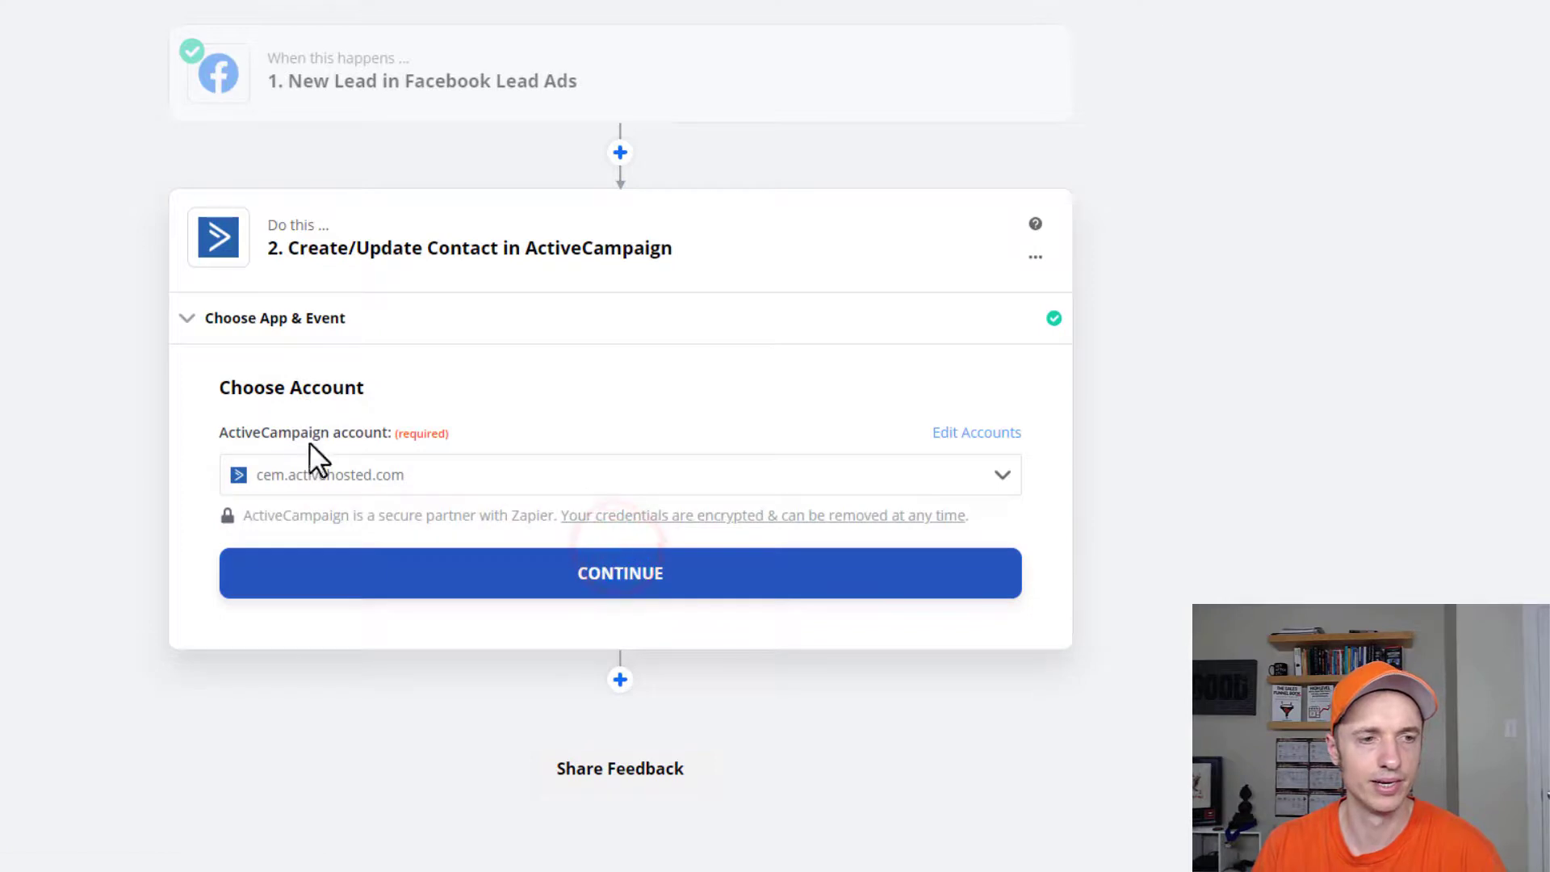
pyautogui.click(597, 565)
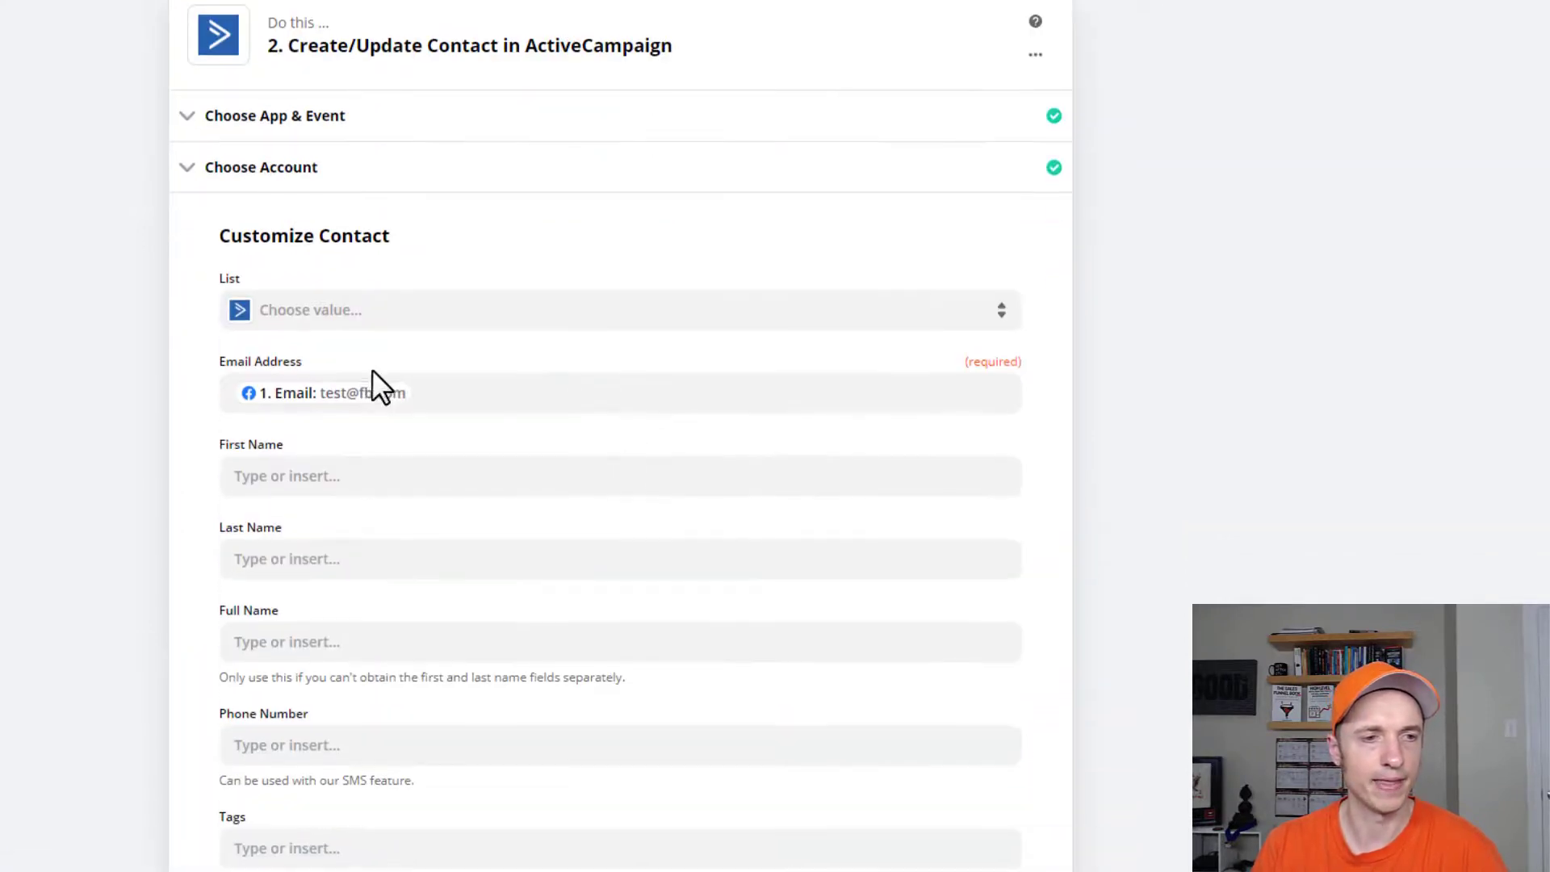
# Examine all the Facebook lead data options that can be inserted into the contact's First Name field
pyautogui.scroll(-2, 403, 428)
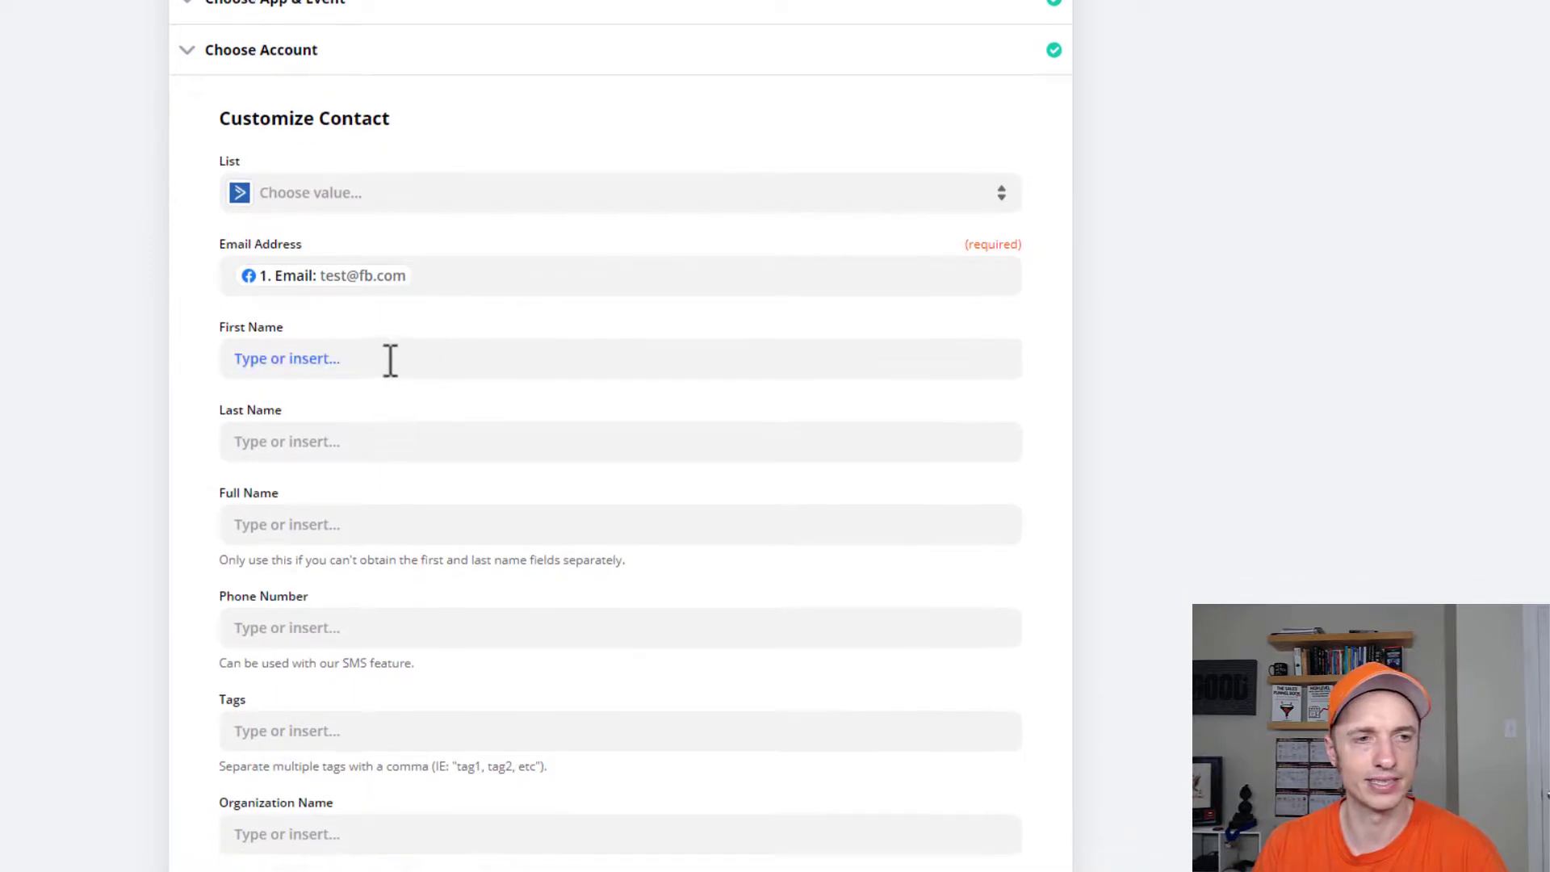
pyautogui.click(372, 364)
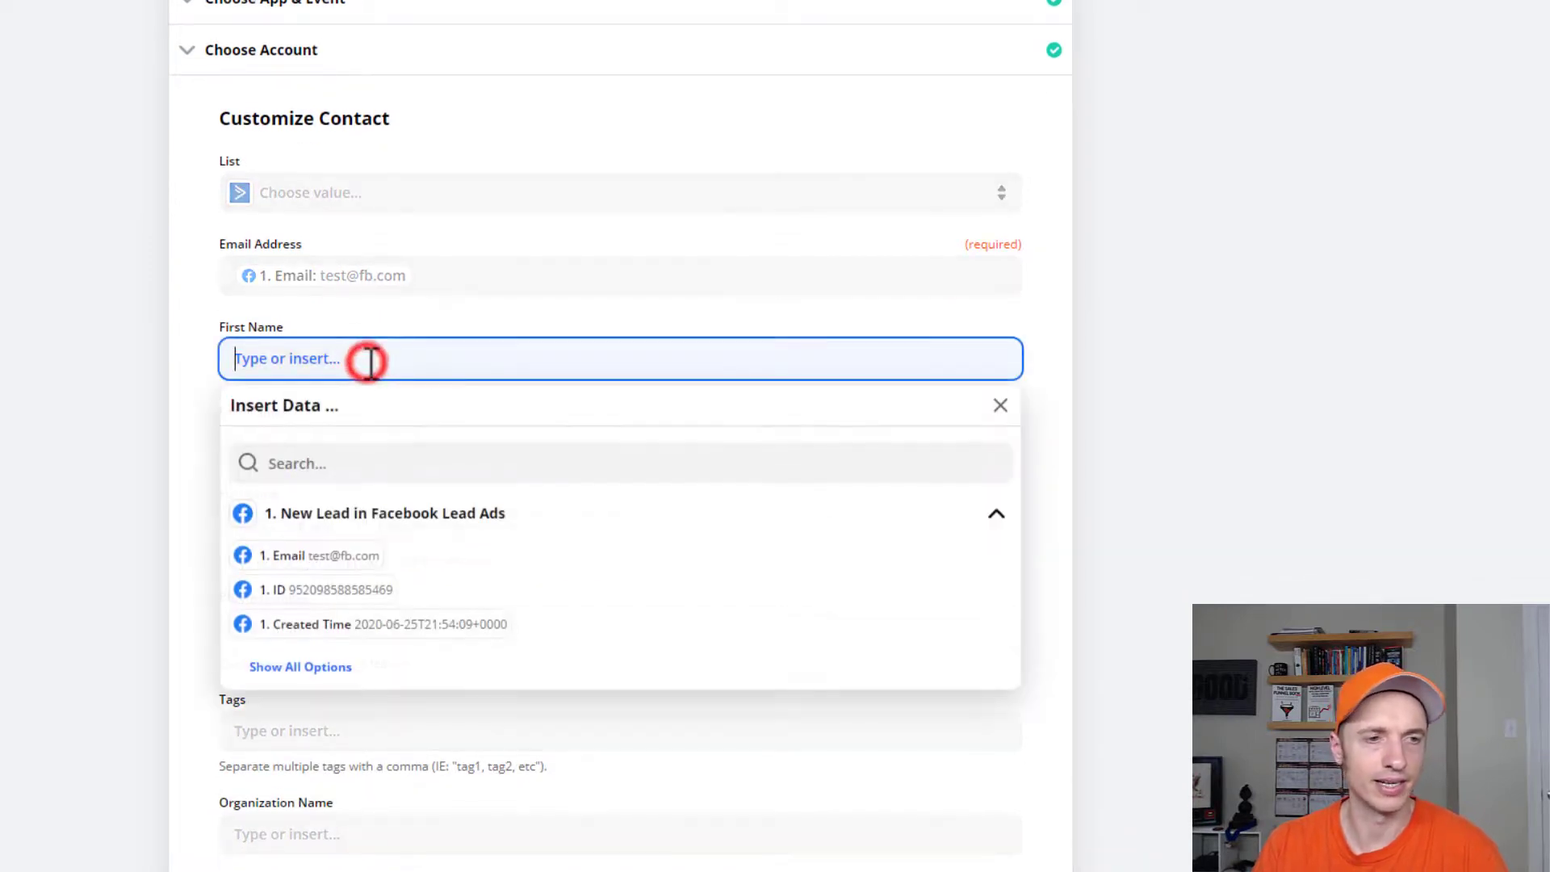
pyautogui.scroll(-1, 335, 569)
pyautogui.scroll(-1, 345, 552)
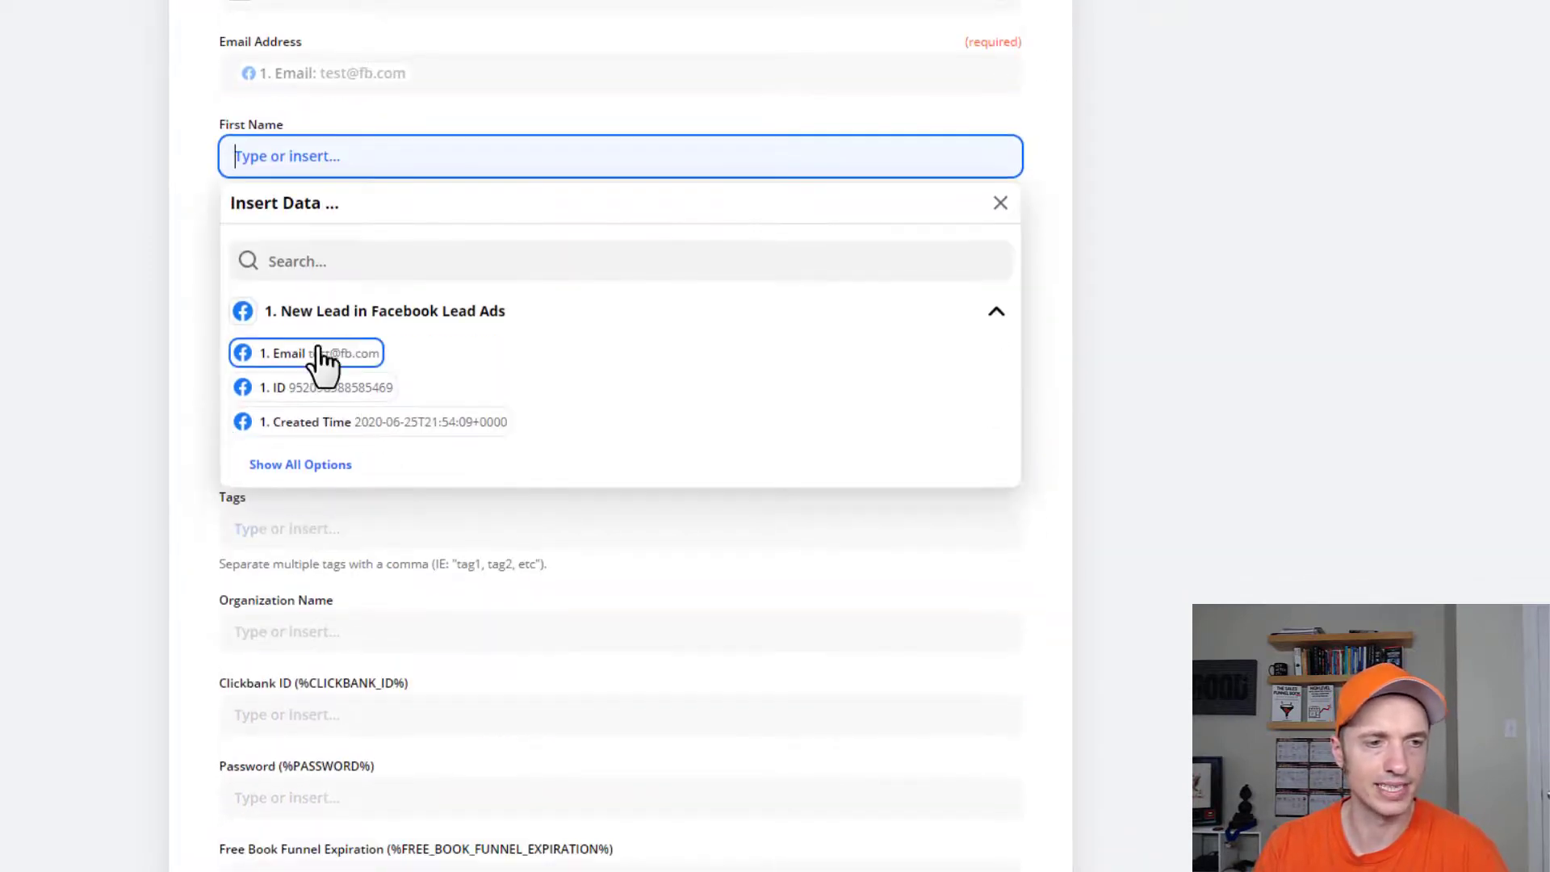
pyautogui.click(318, 466)
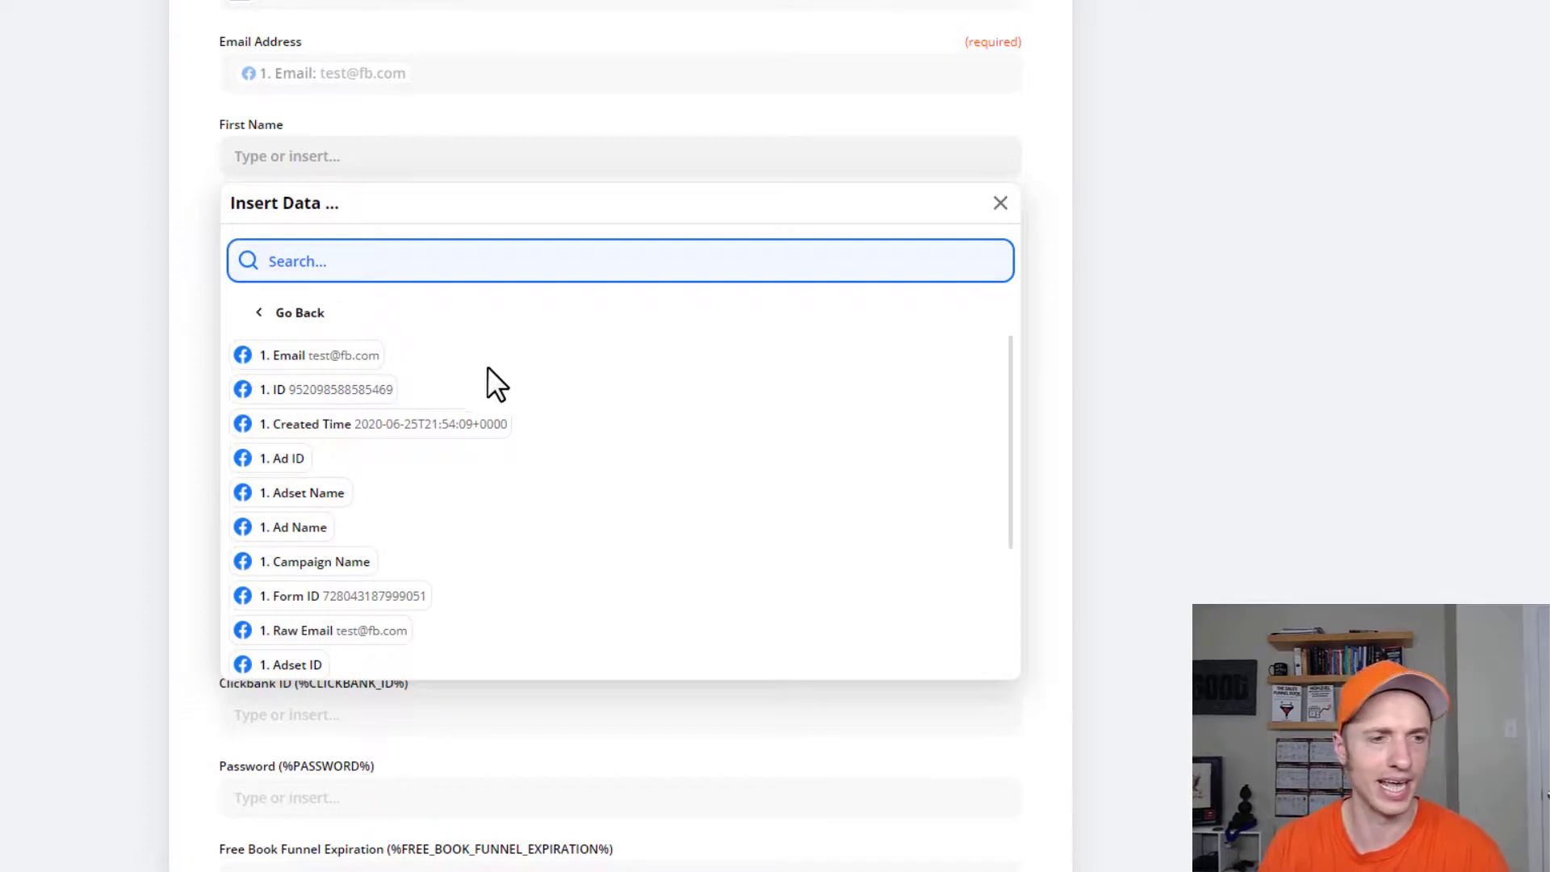
pyautogui.scroll(-1, 332, 405)
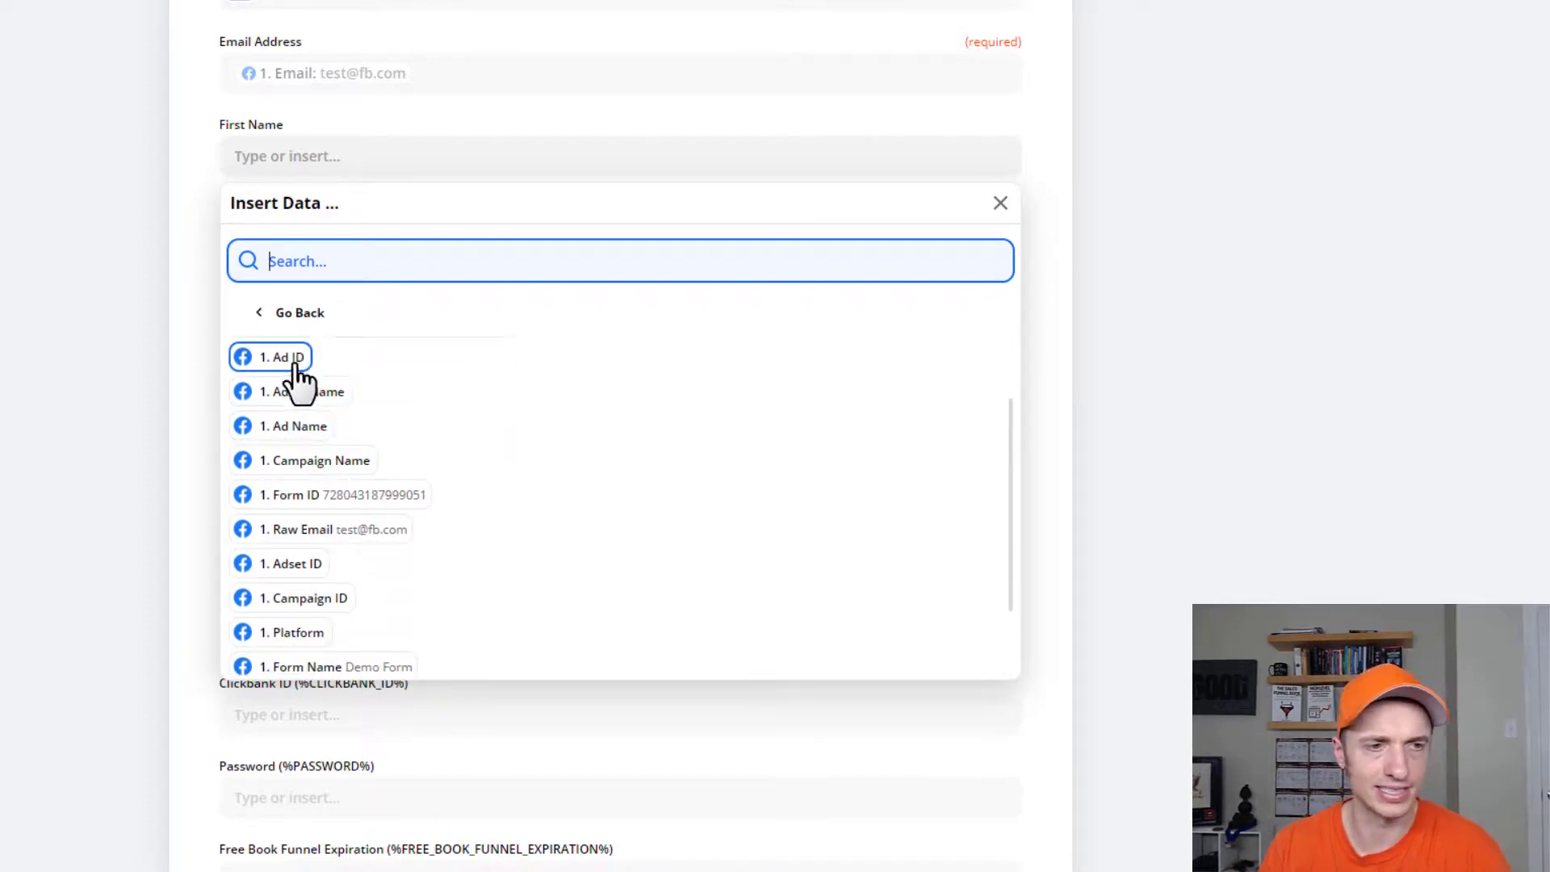
pyautogui.scroll(-1, 323, 424)
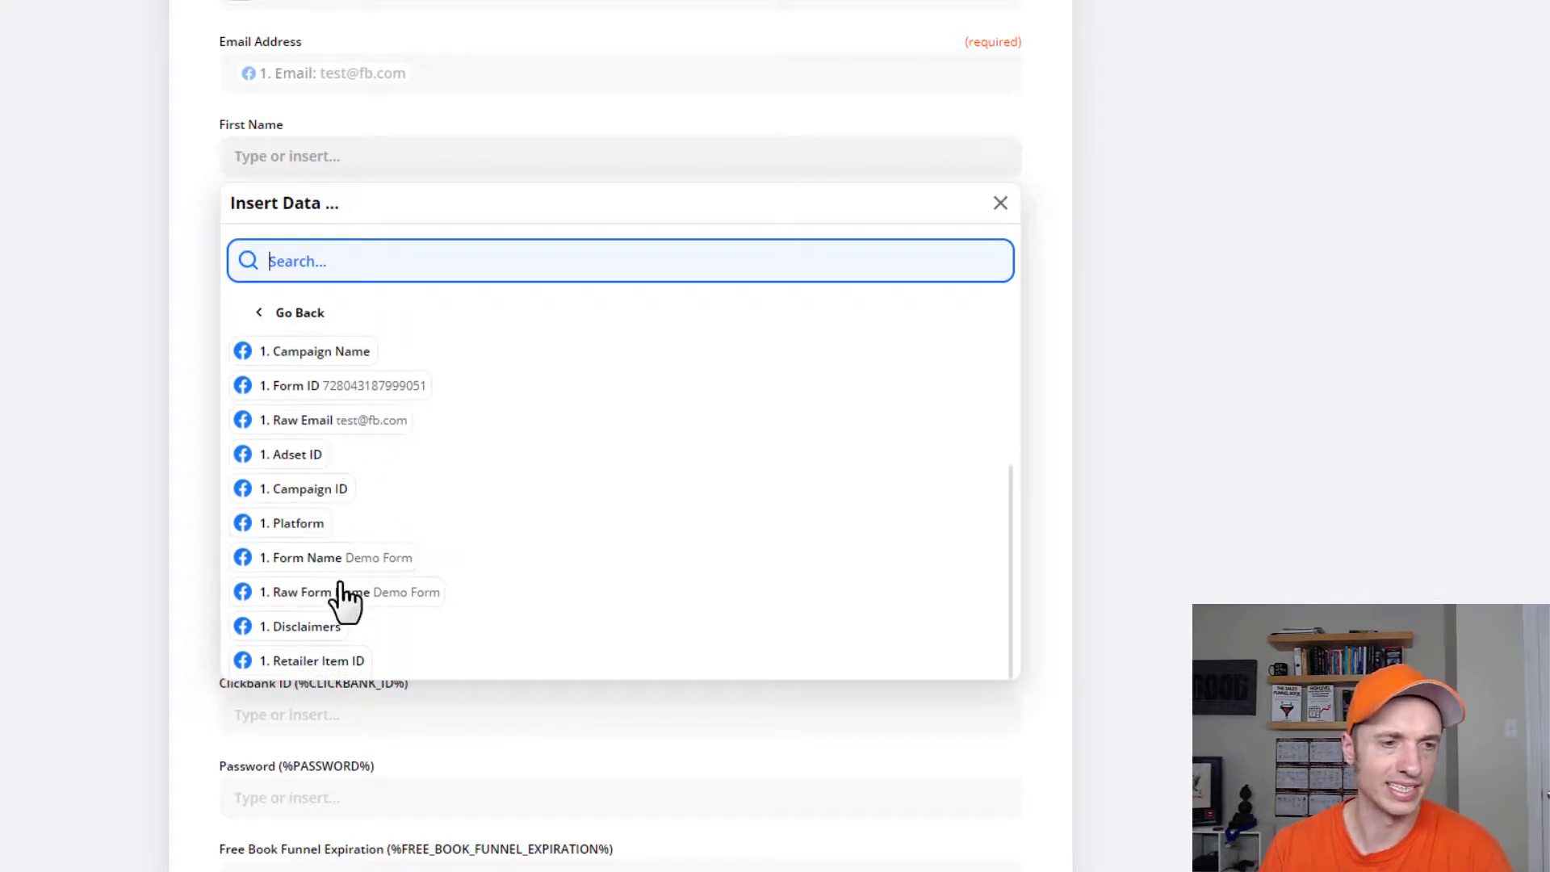
# Look back through the remaining Facebook lead data options for First Name and leave the field empty
pyautogui.scroll(2, 339, 603)
pyautogui.scroll(-1, 332, 501)
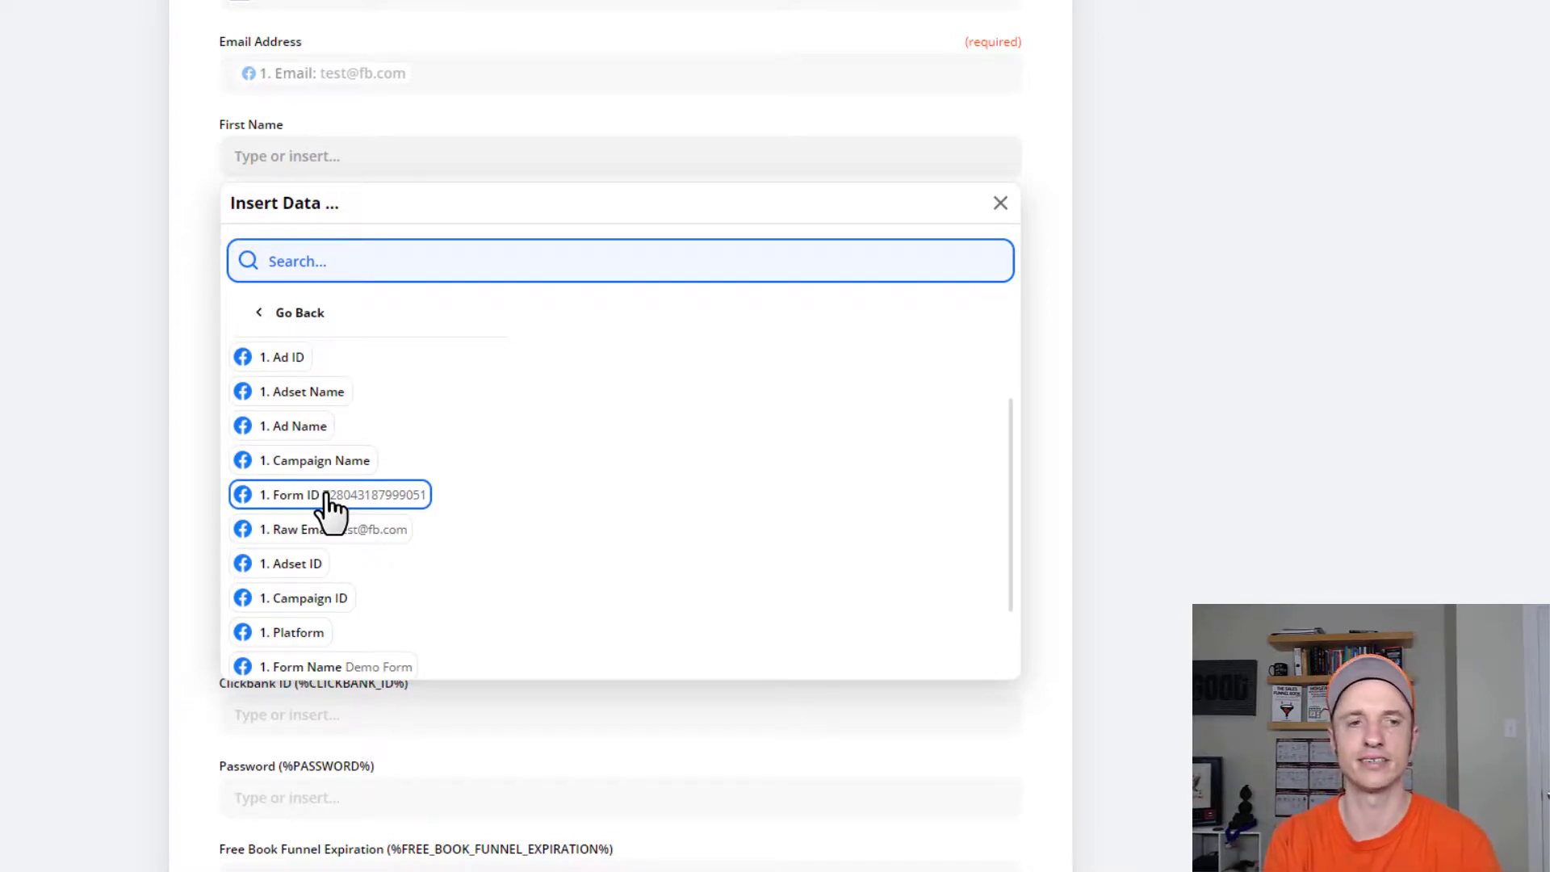
pyautogui.click(1353, 409)
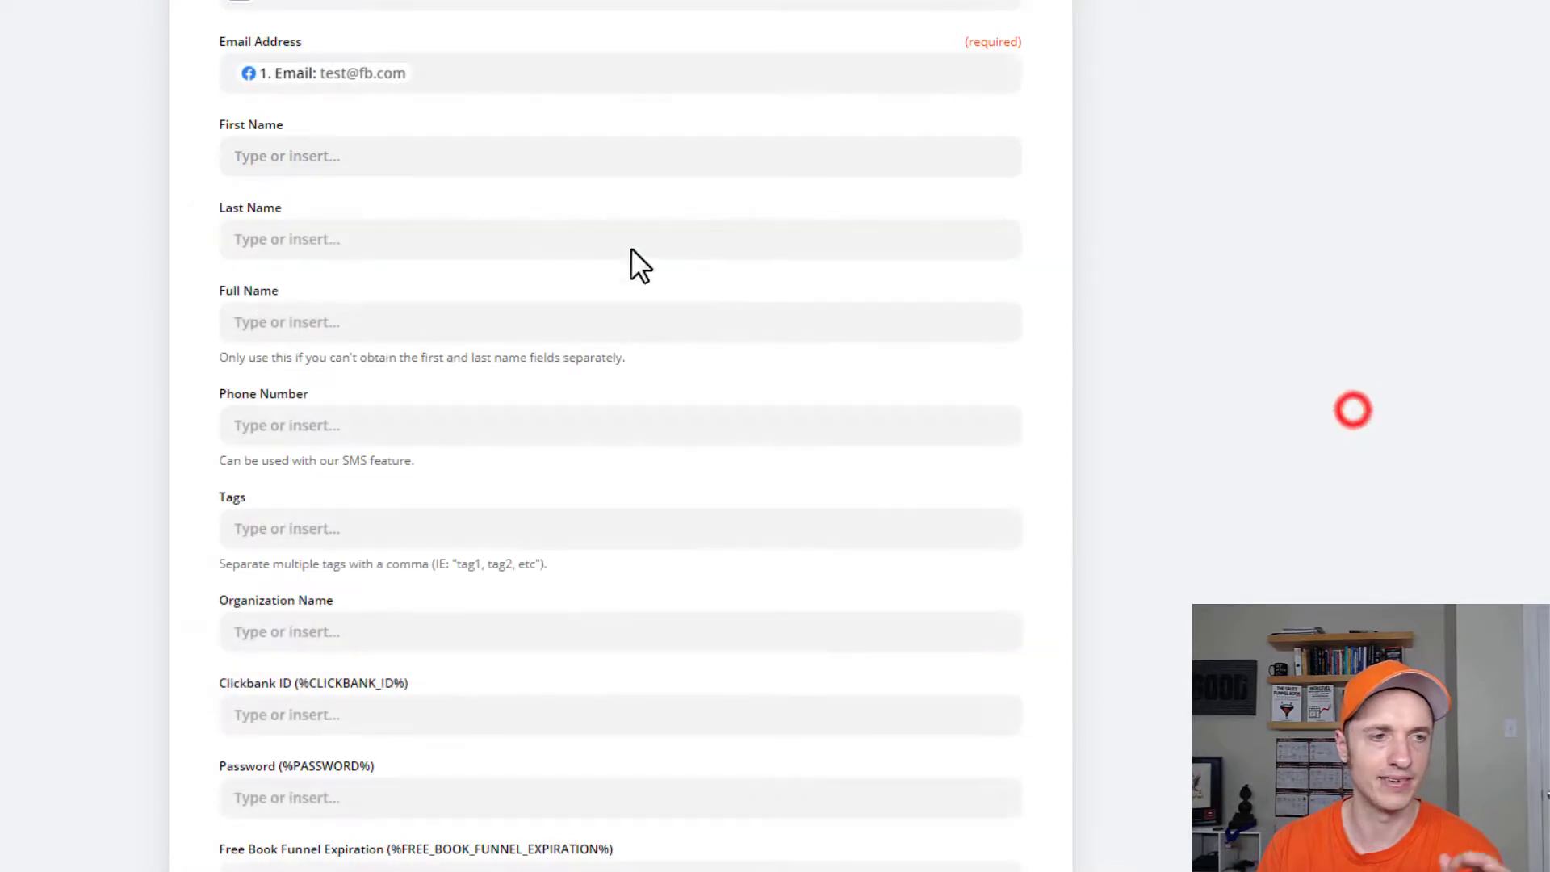
# Try inserting the Facebook lead's ID into the contact's Full Name field, and clear the field again
pyautogui.click(400, 323)
pyautogui.scroll(-3, 380, 495)
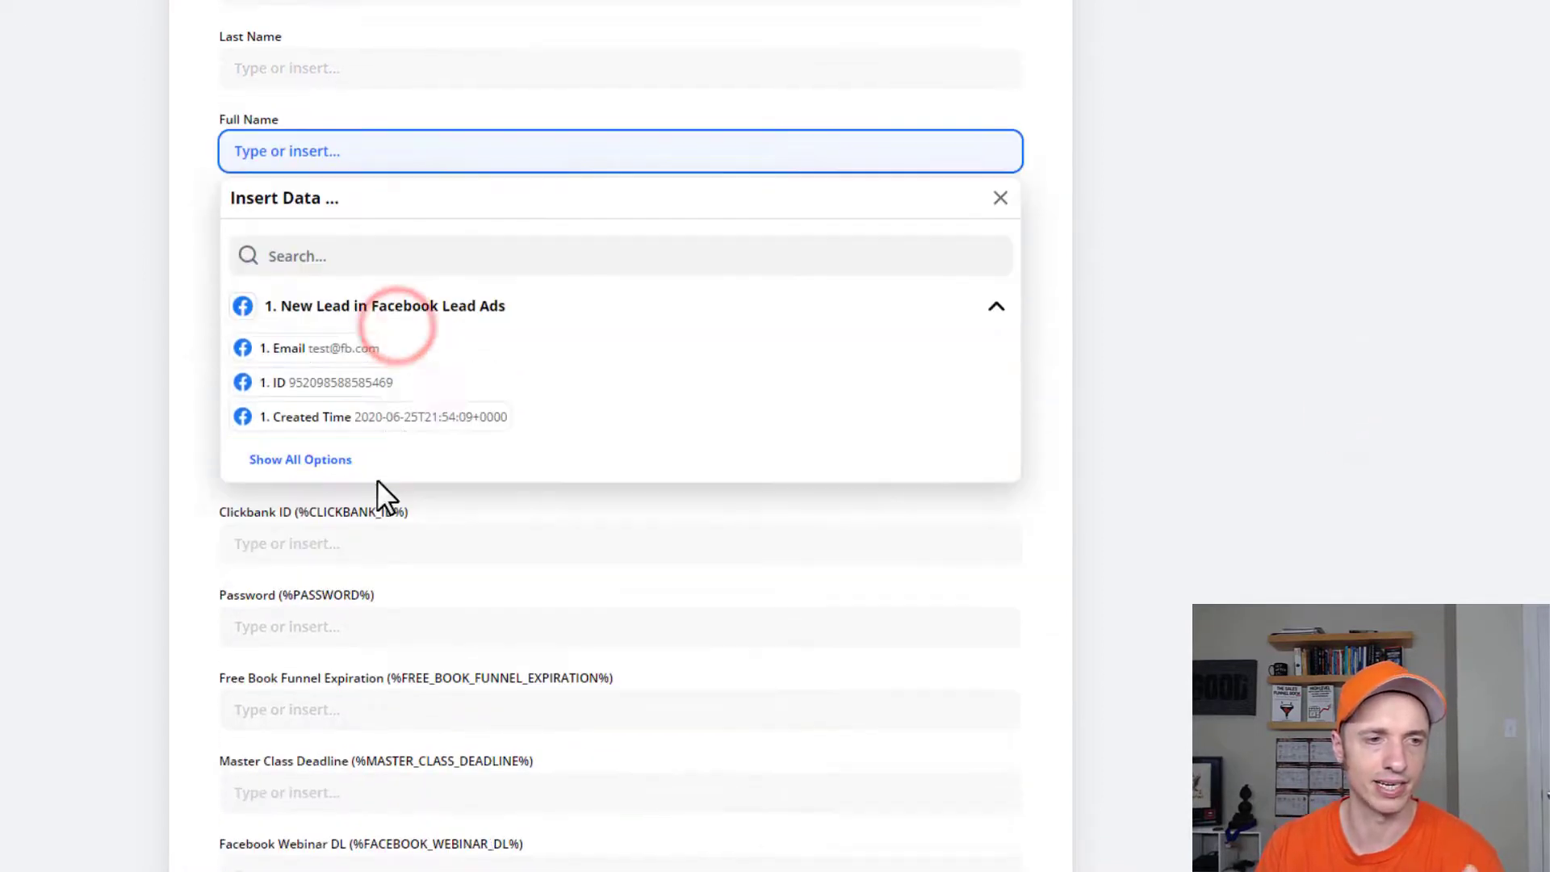
pyautogui.click(315, 350)
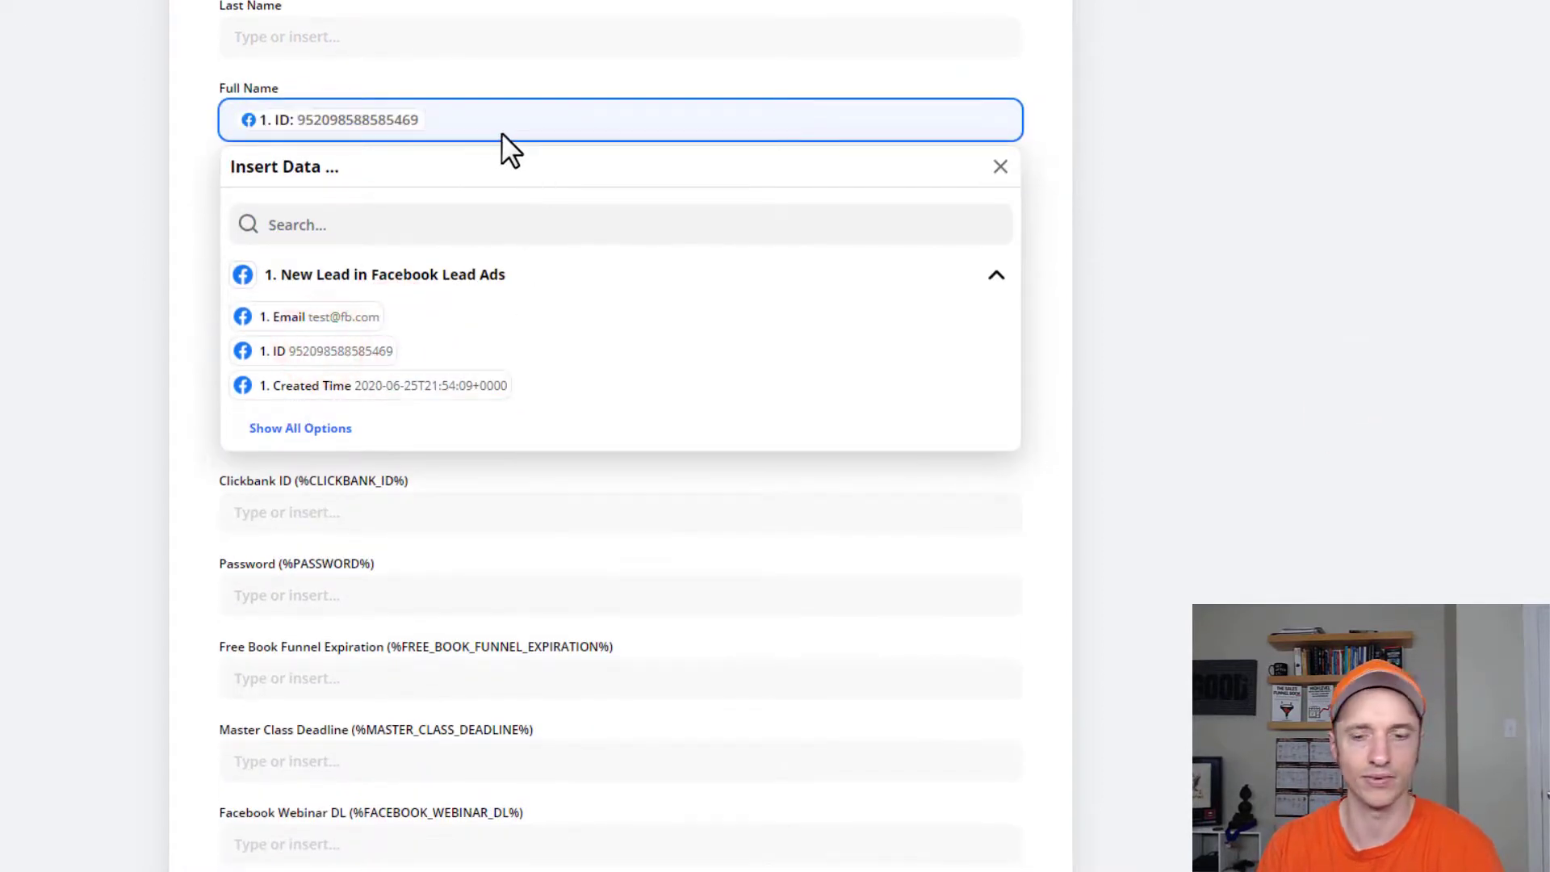
pyautogui.press('BackSpace')
pyautogui.click(1267, 373)
# Accept the contact fields with only Email Address mapped, and send the test contact to ActiveCampaign
pyautogui.scroll(-3, 347, 283)
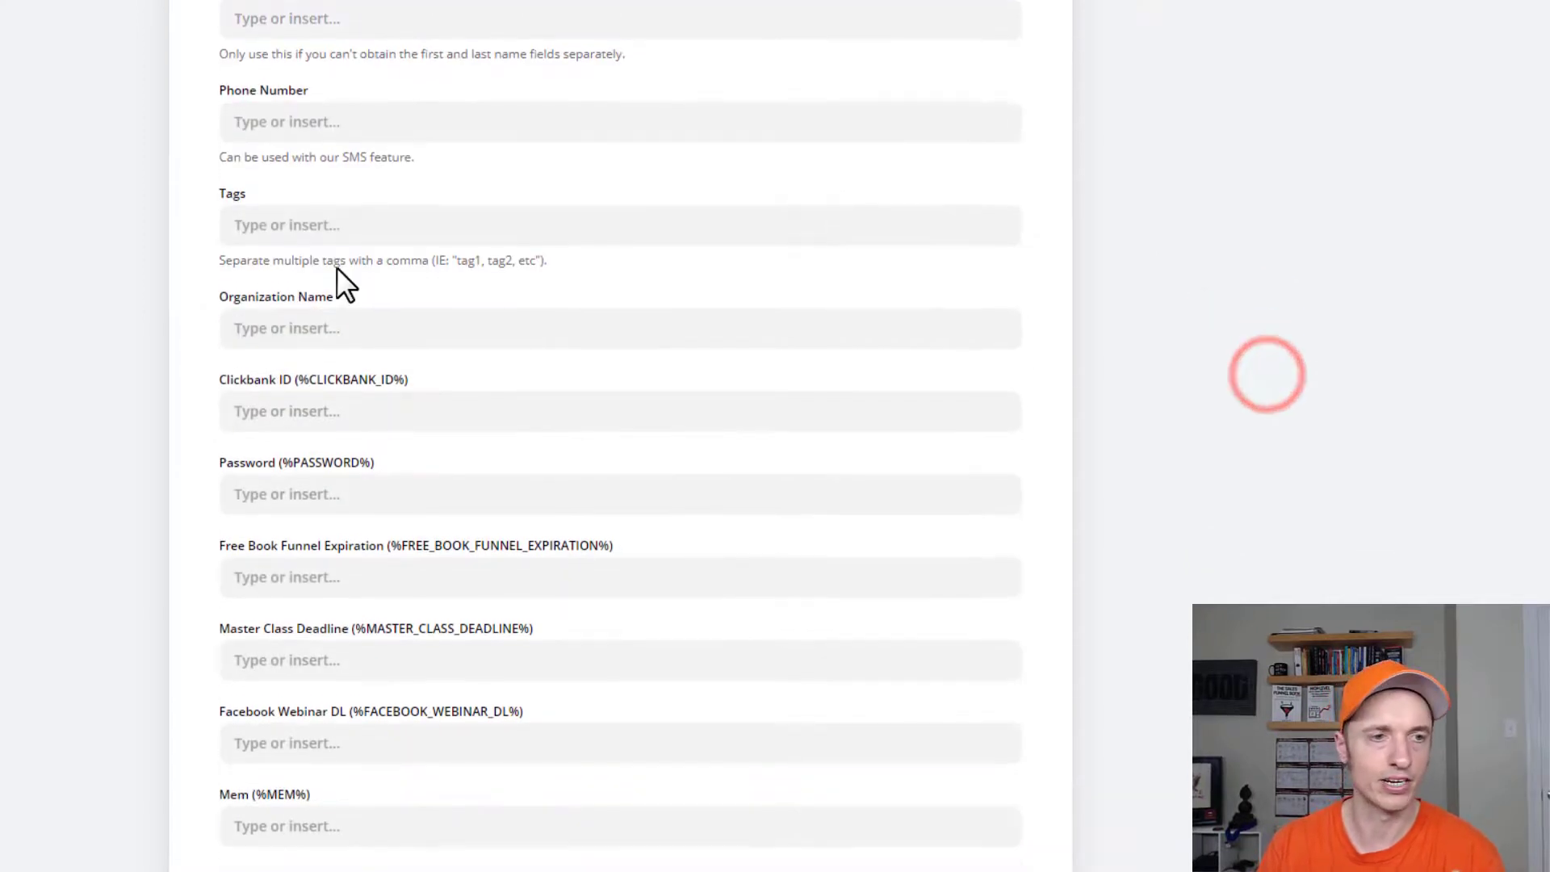
pyautogui.scroll(-9, 350, 307)
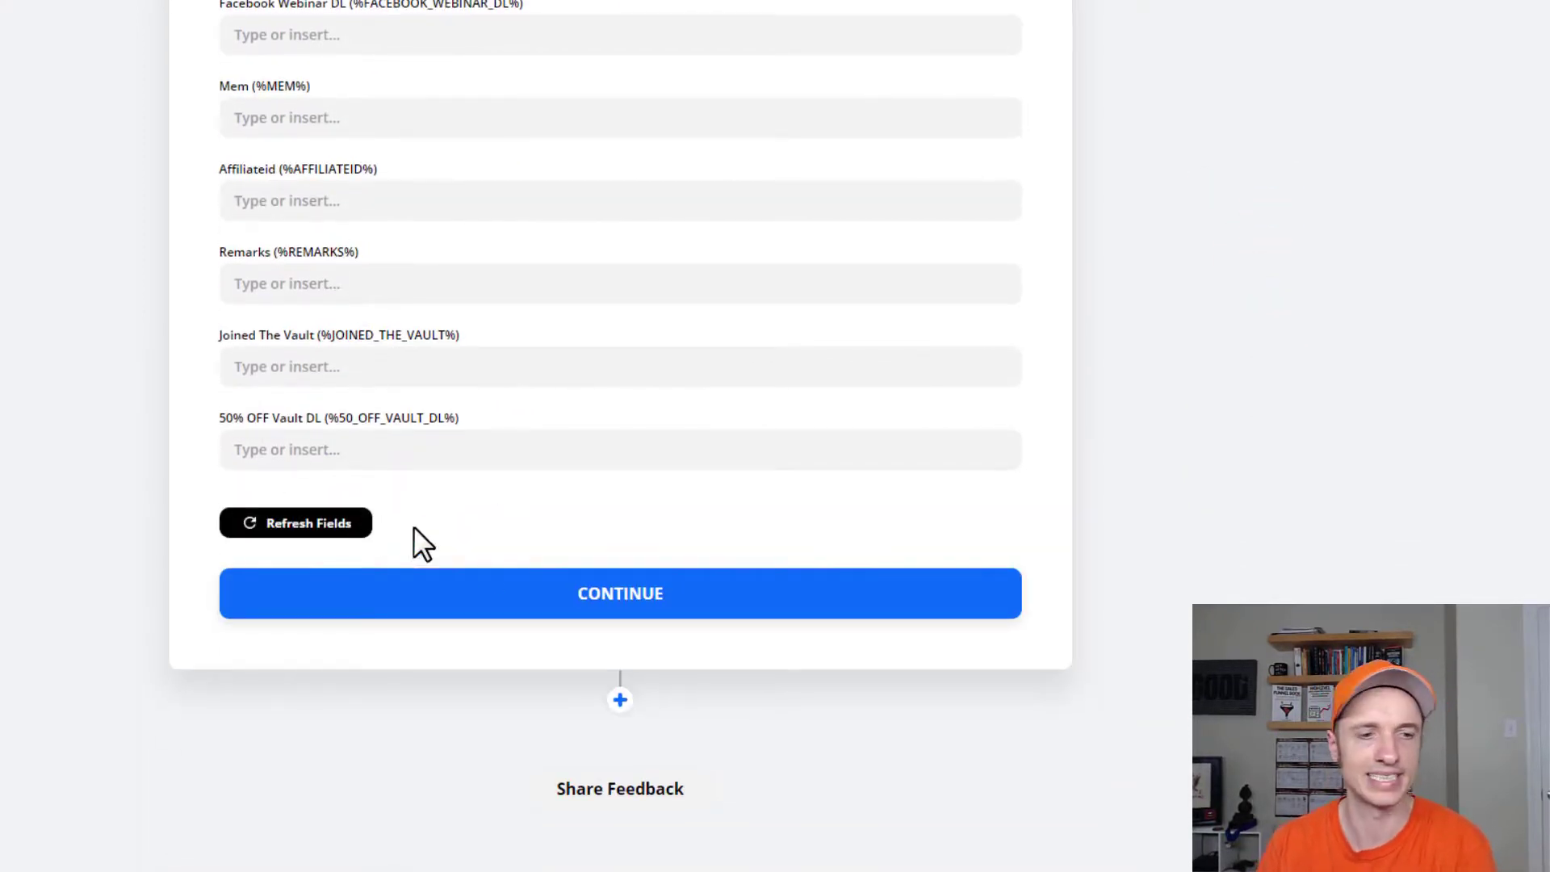
pyautogui.click(730, 599)
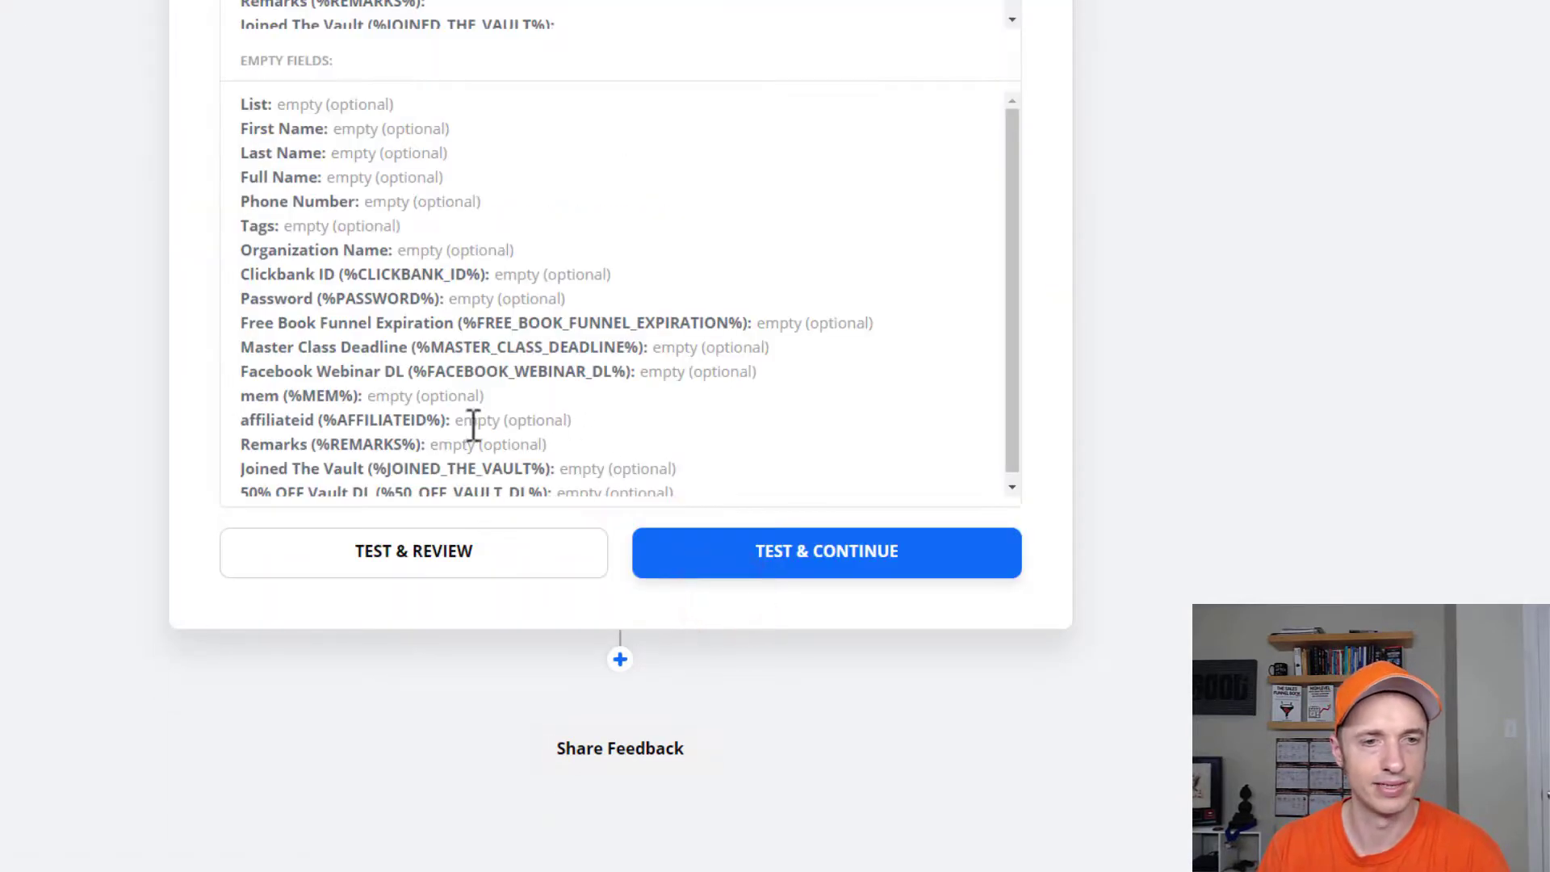
pyautogui.scroll(6, 557, 578)
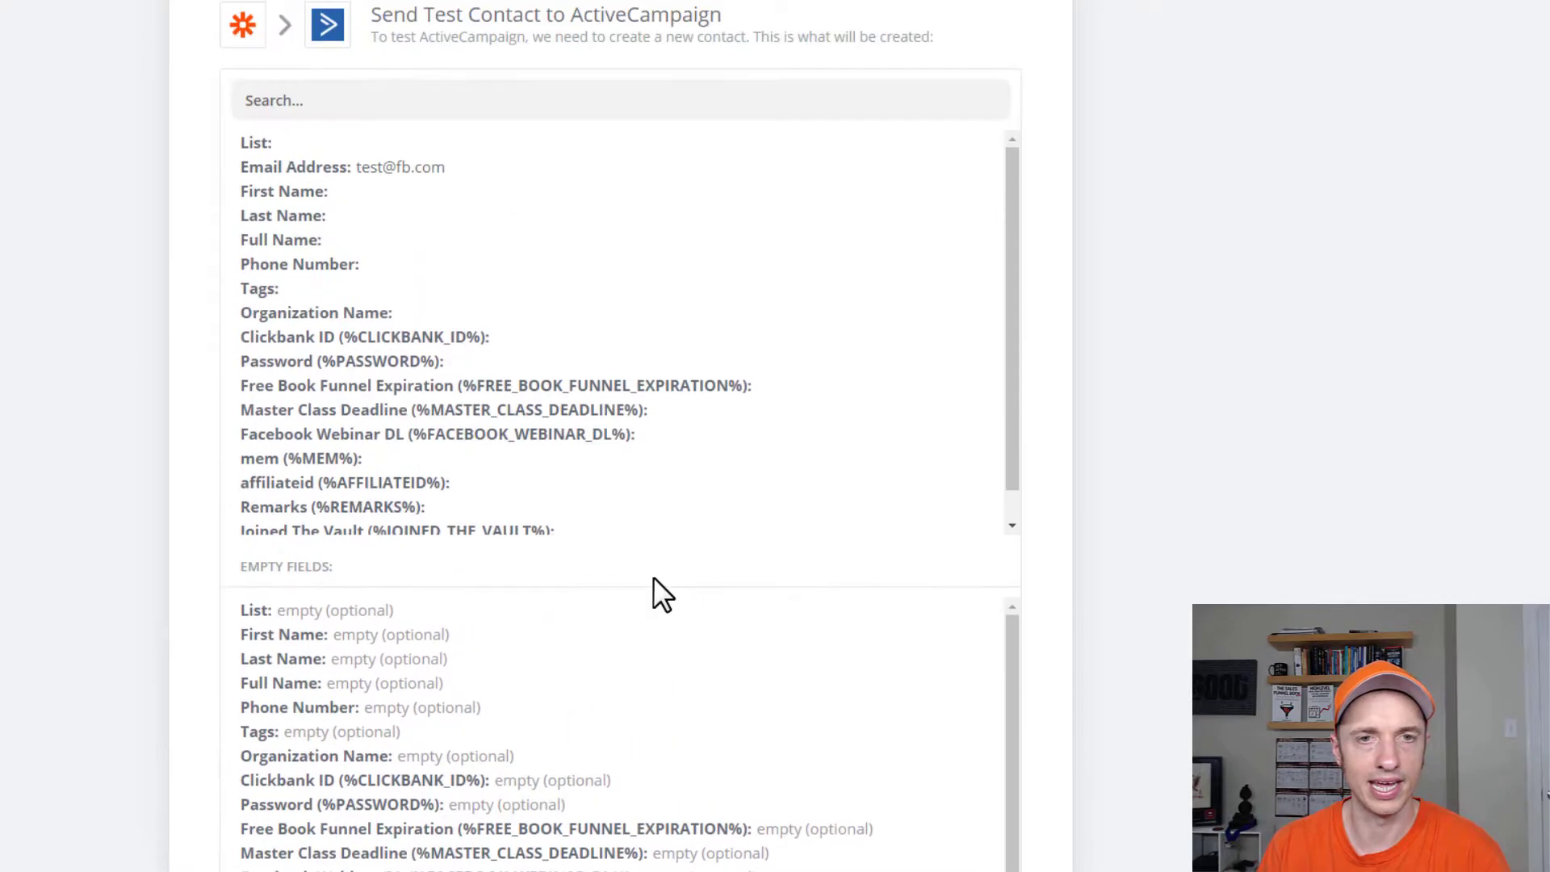
pyautogui.scroll(-6, 653, 577)
pyautogui.click(823, 589)
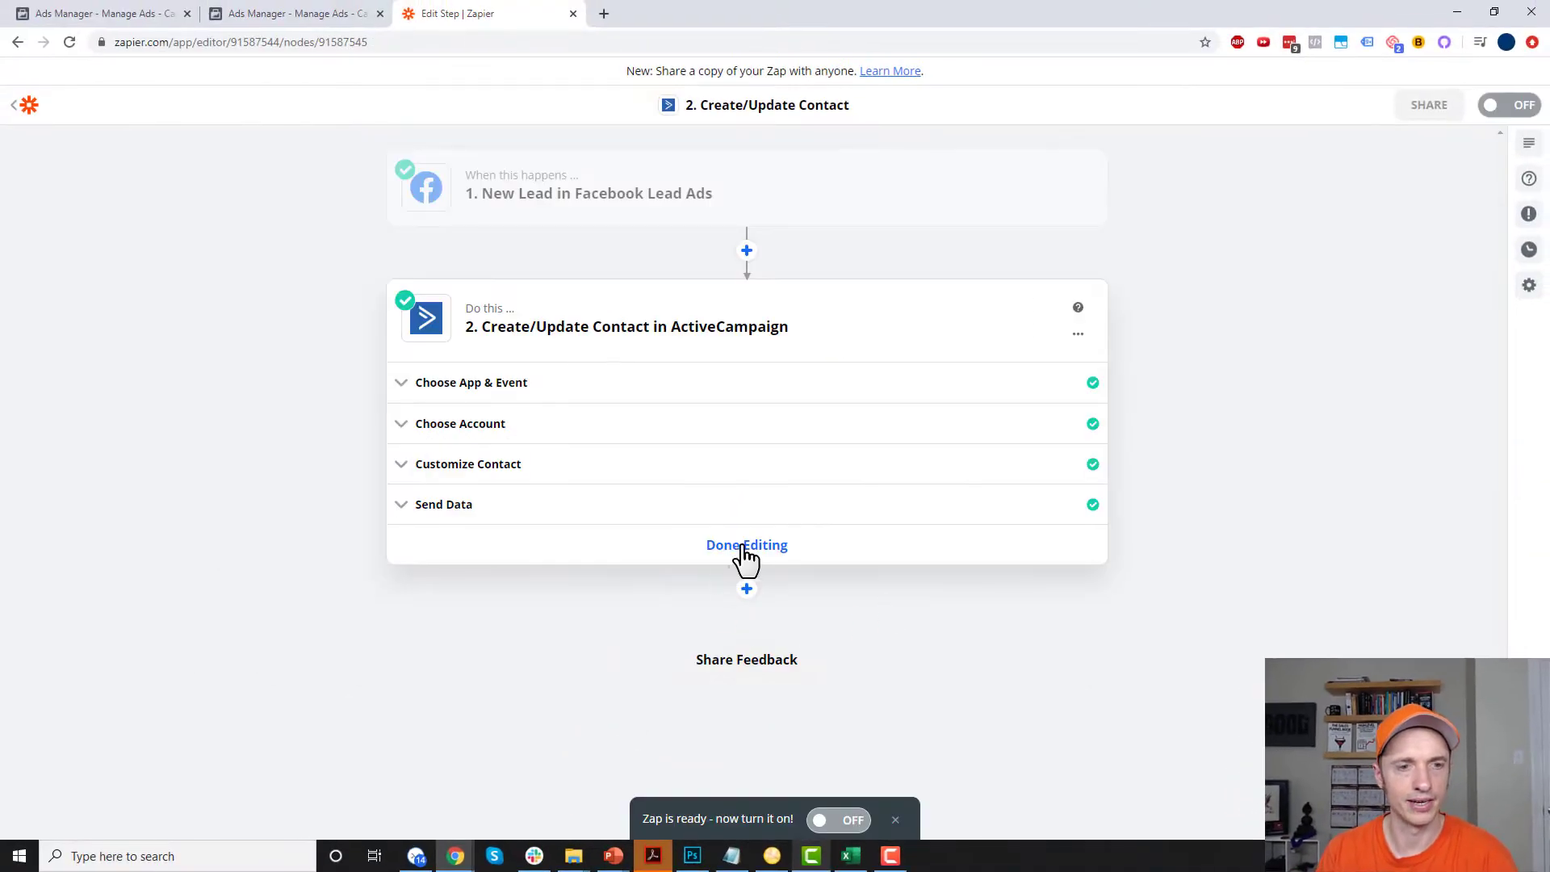
# Finish editing the Create/Update Contact action and turn the Zap on
pyautogui.click(746, 547)
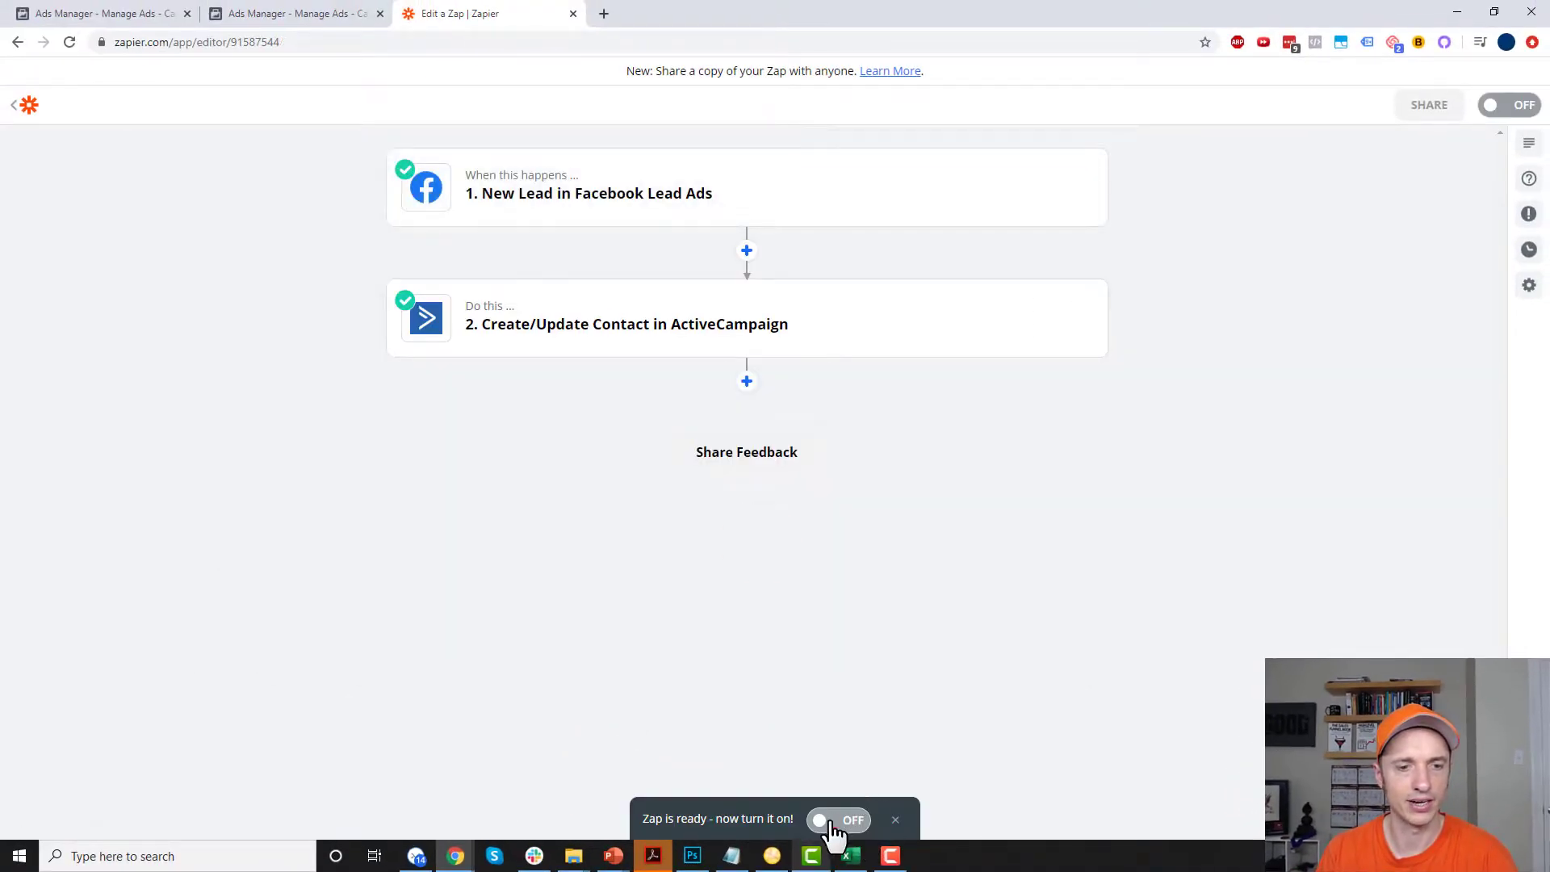
pyautogui.click(831, 822)
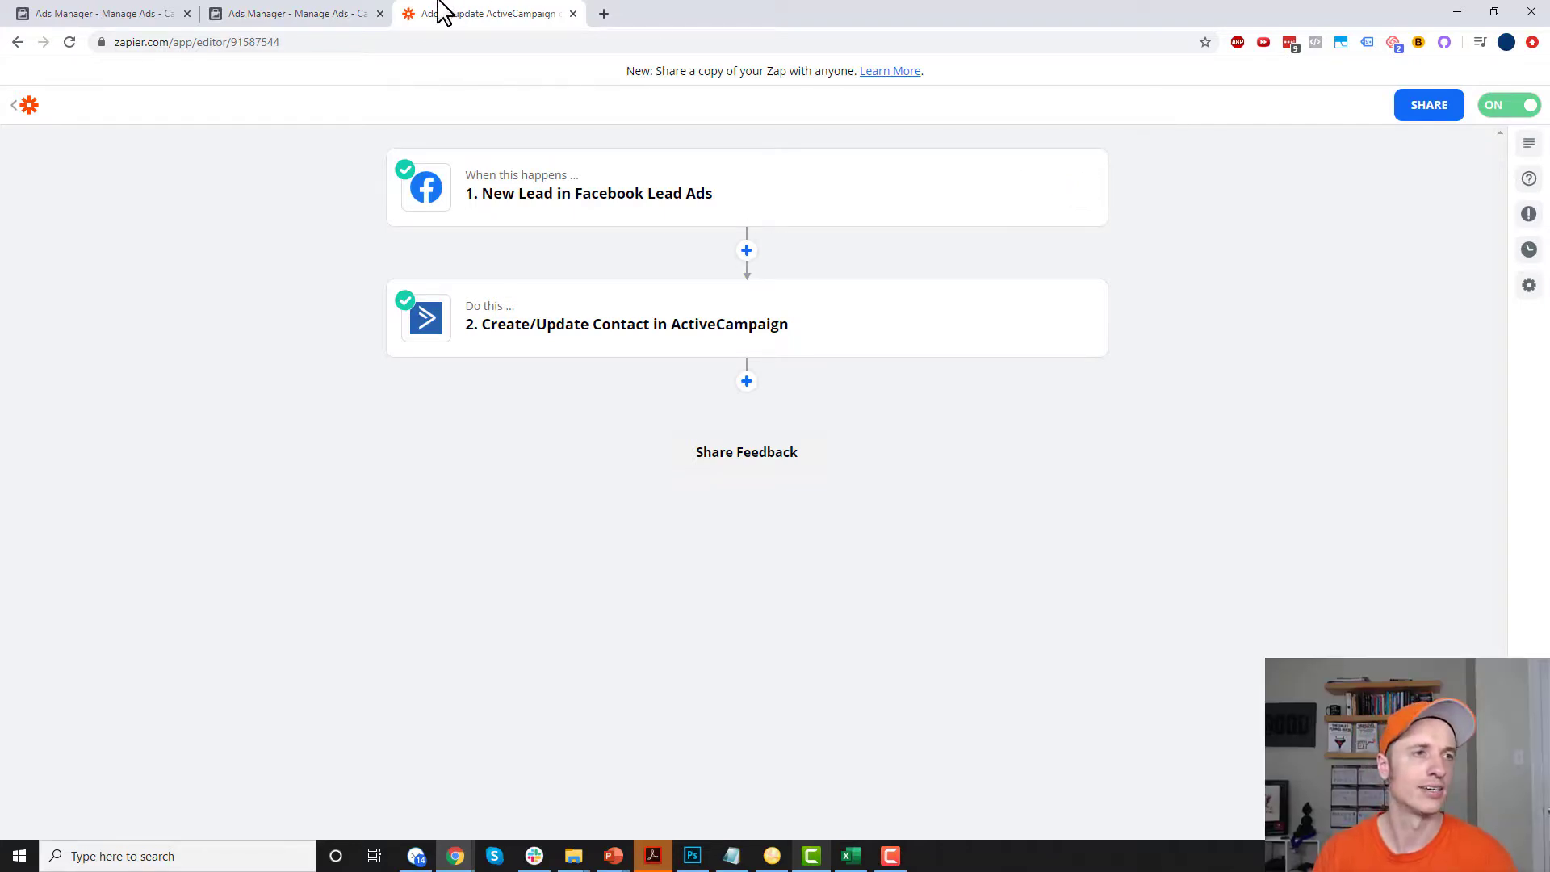
# Switch to Facebook Ads Manager and open the ad account's Audiences page
pyautogui.click(326, 11)
pyautogui.click(1082, 200)
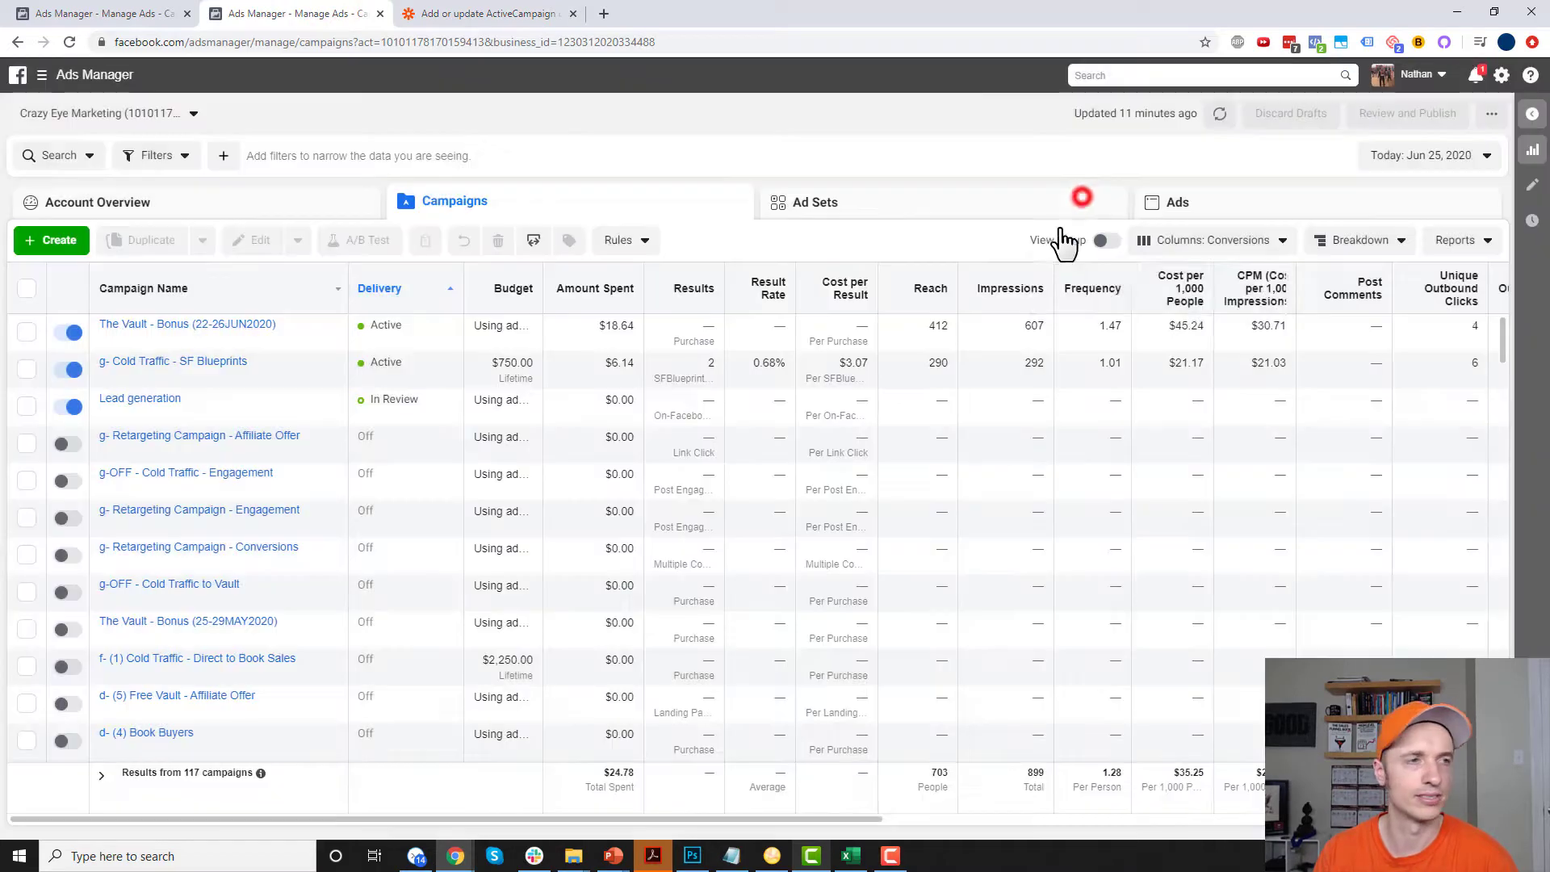
pyautogui.click(42, 76)
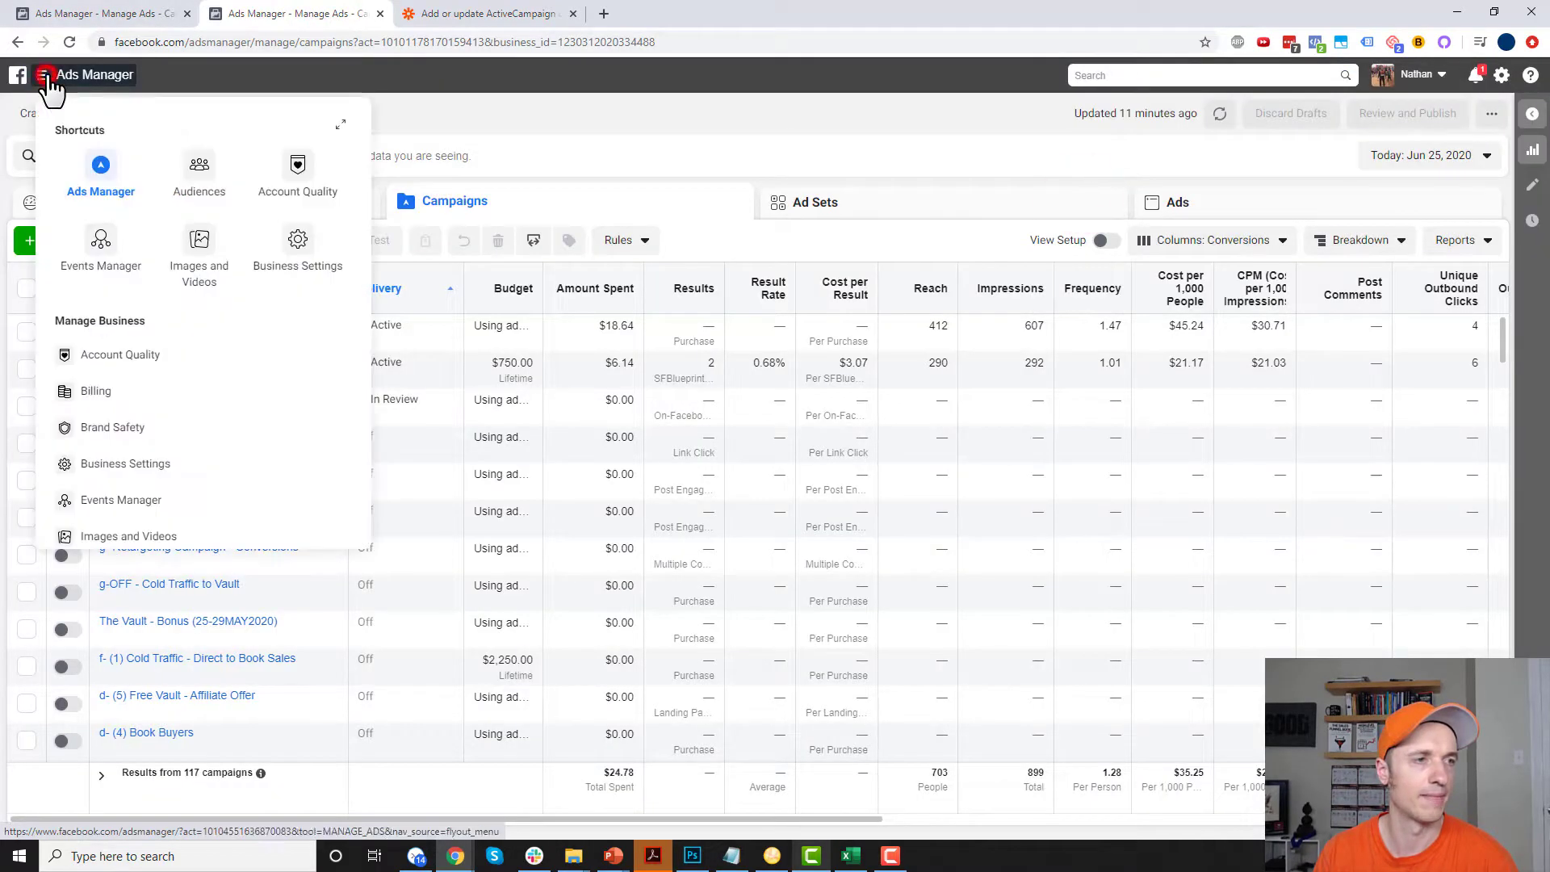
pyautogui.click(196, 179)
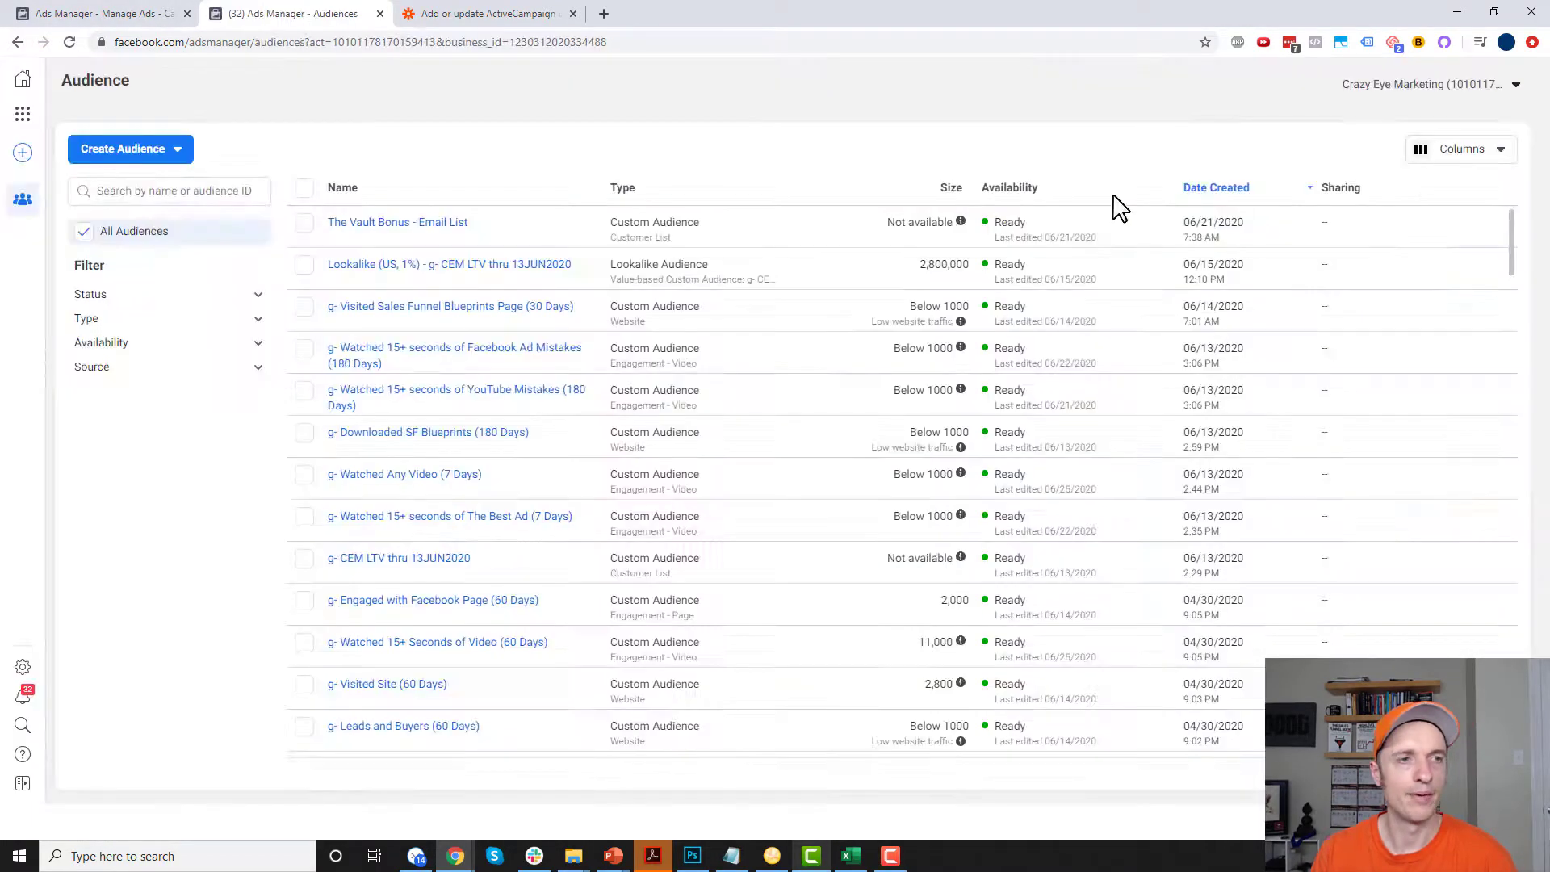
# Start a custom audience with Lead form as the source and review the ANY and ALL criteria options
pyautogui.click(158, 151)
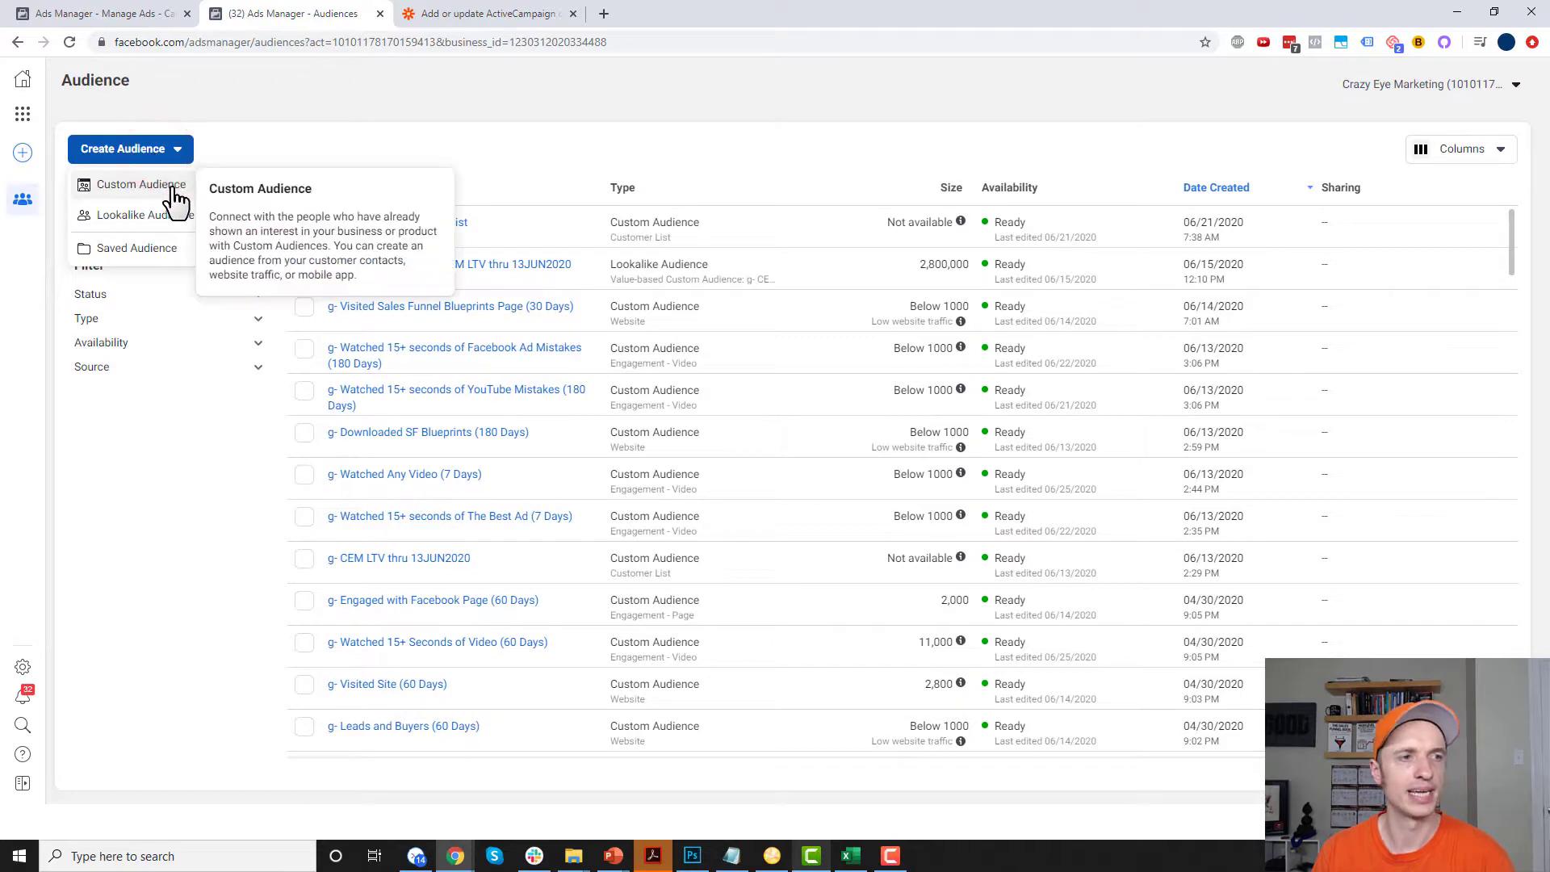
pyautogui.click(174, 192)
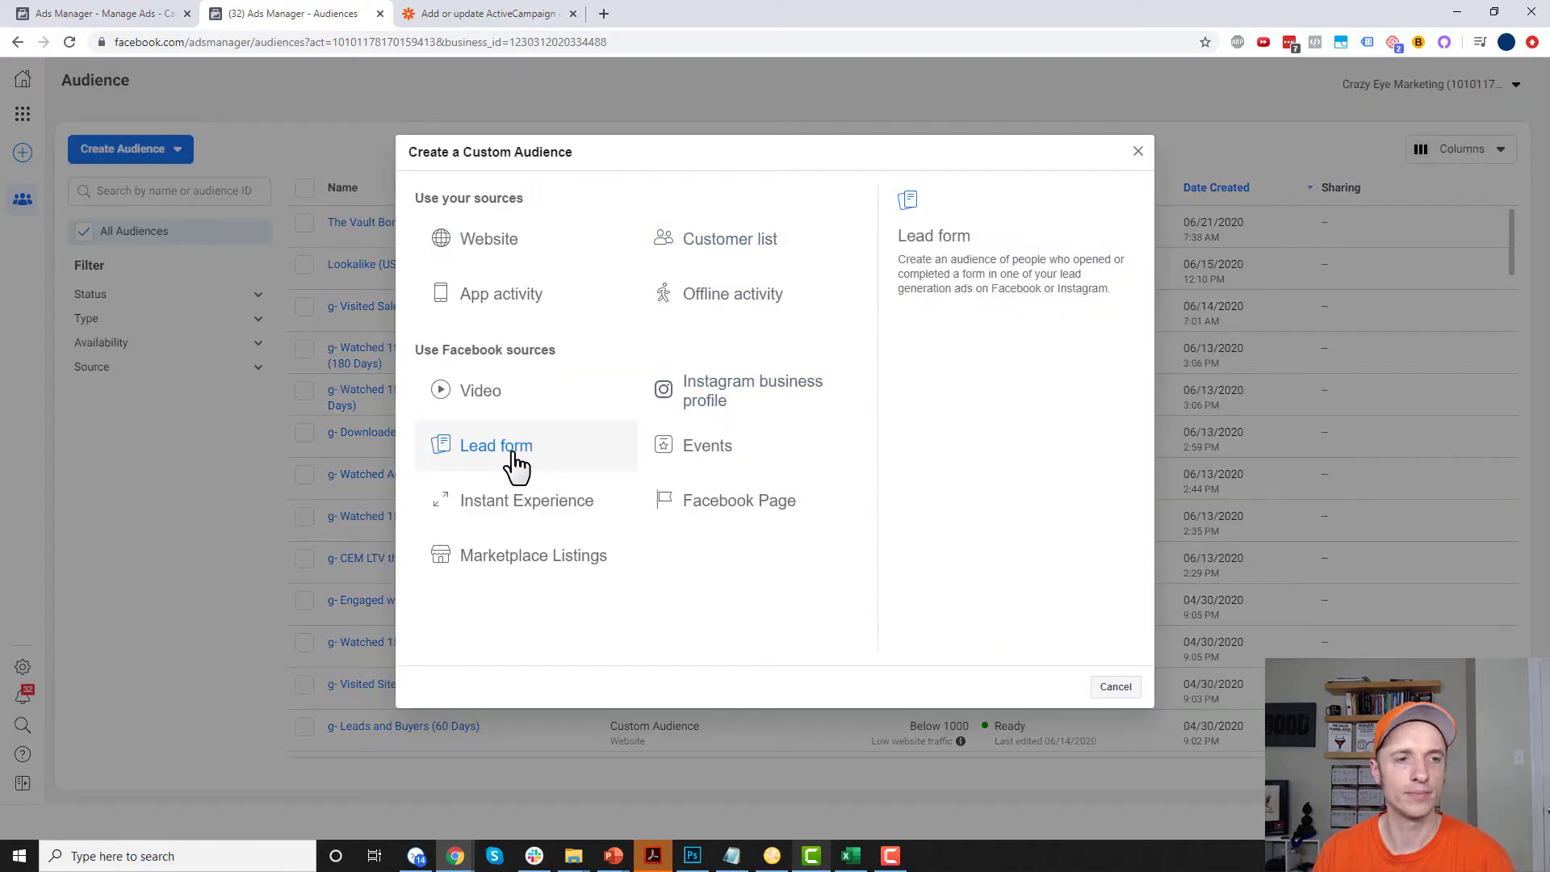
pyautogui.click(515, 464)
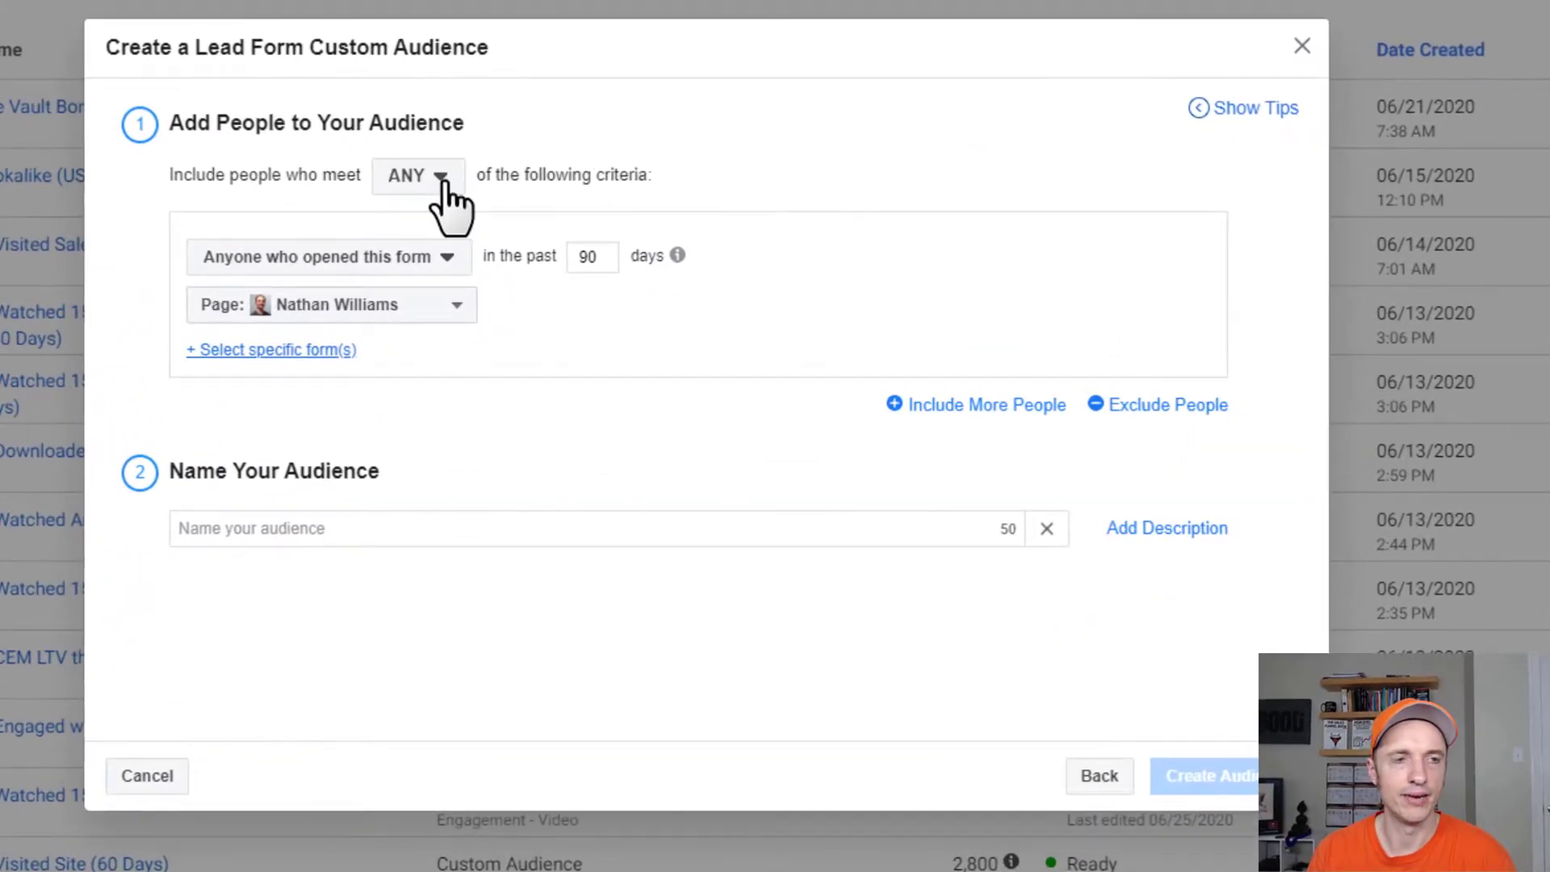
pyautogui.click(575, 245)
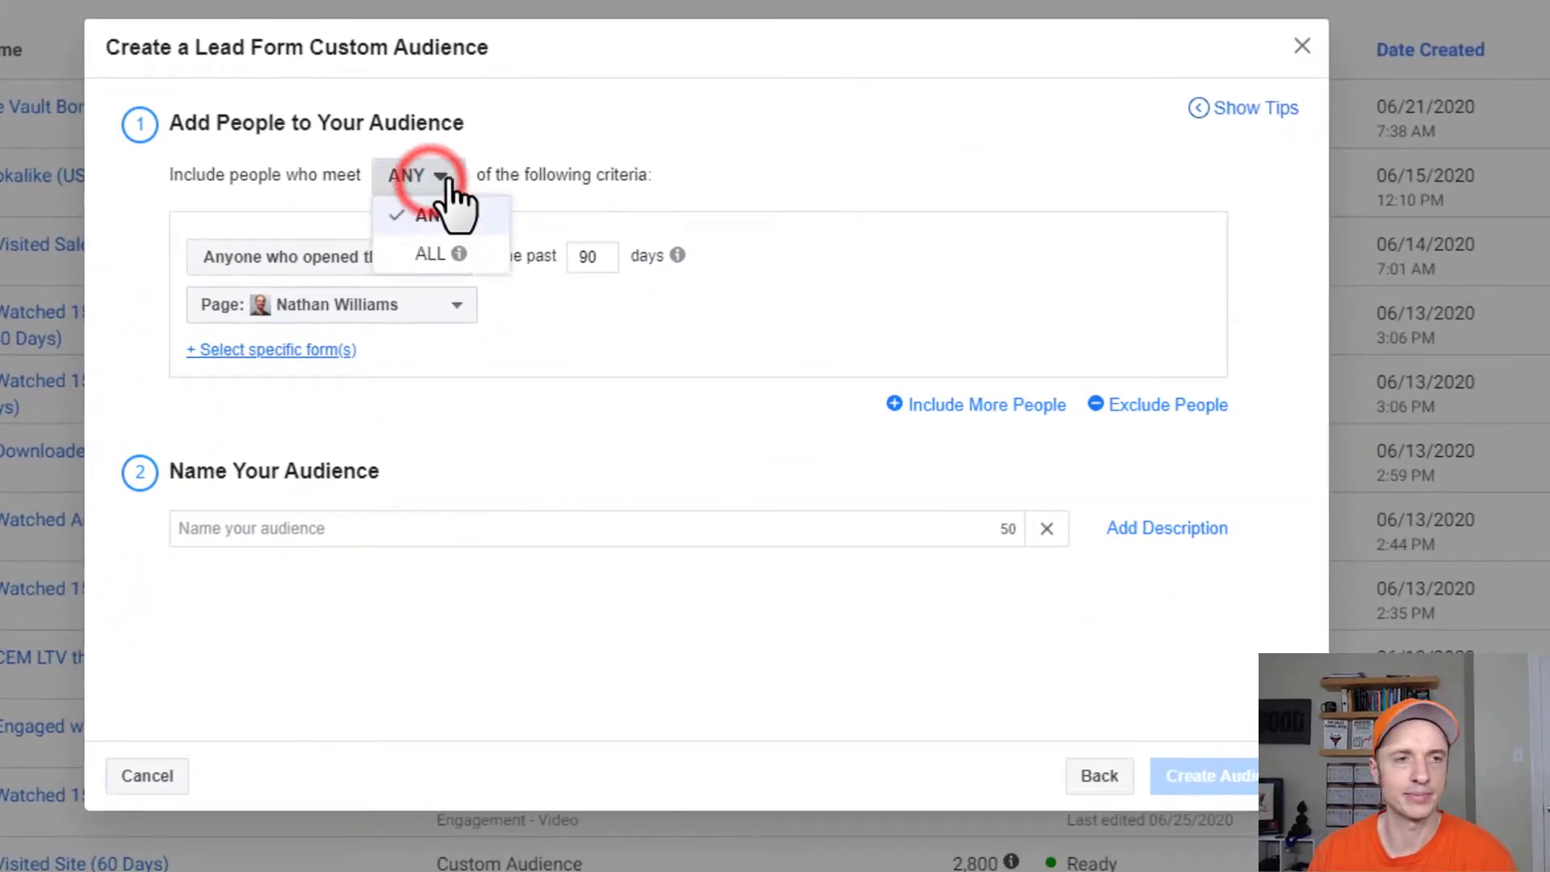
pyautogui.moveTo(457, 255)
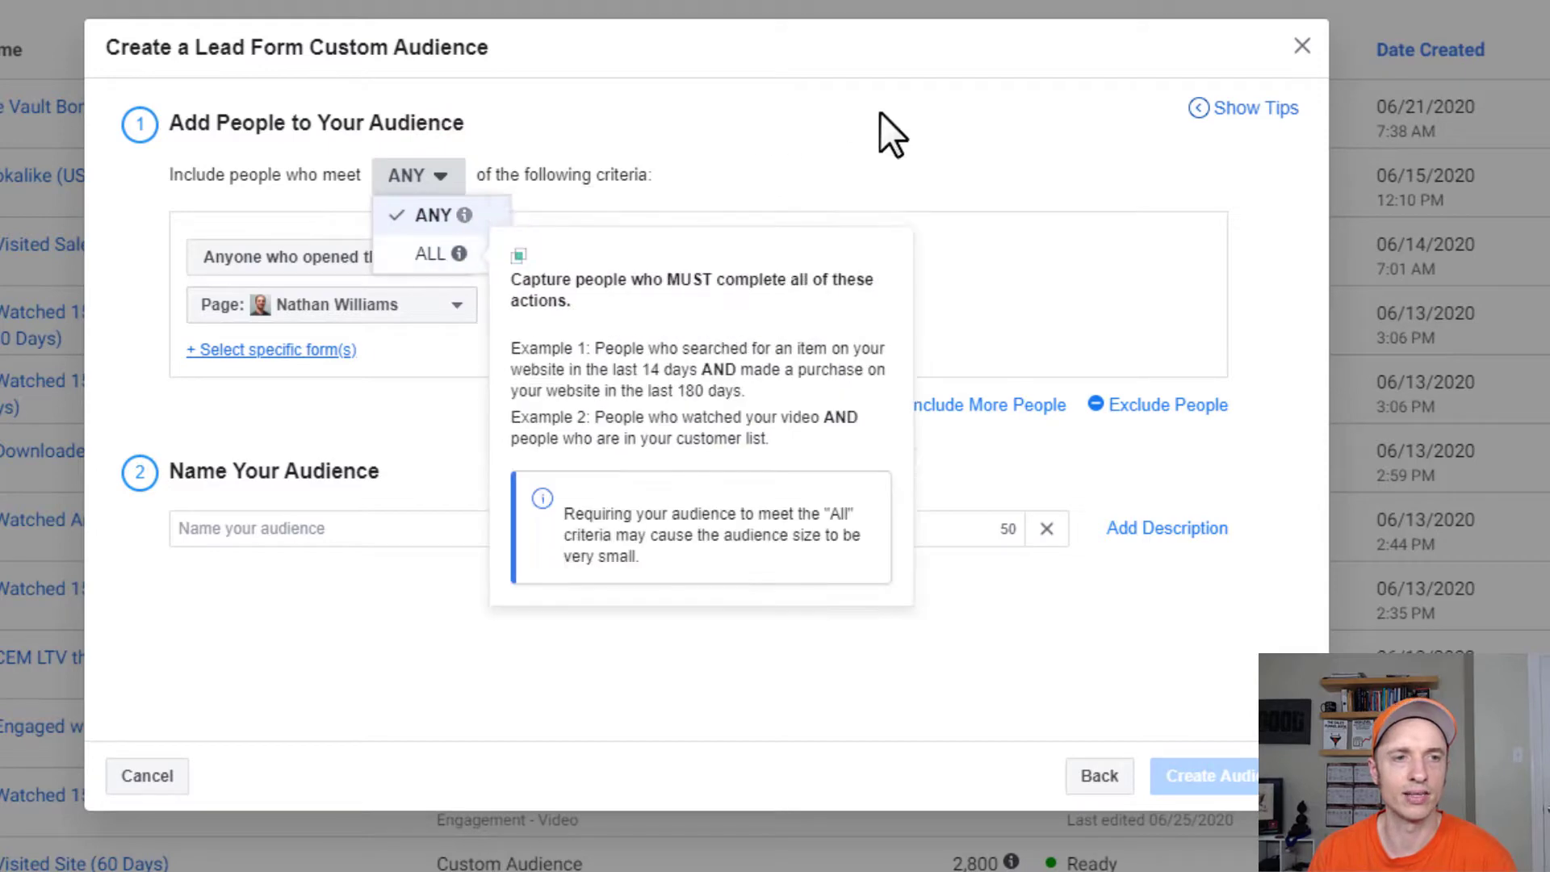
pyautogui.click(881, 112)
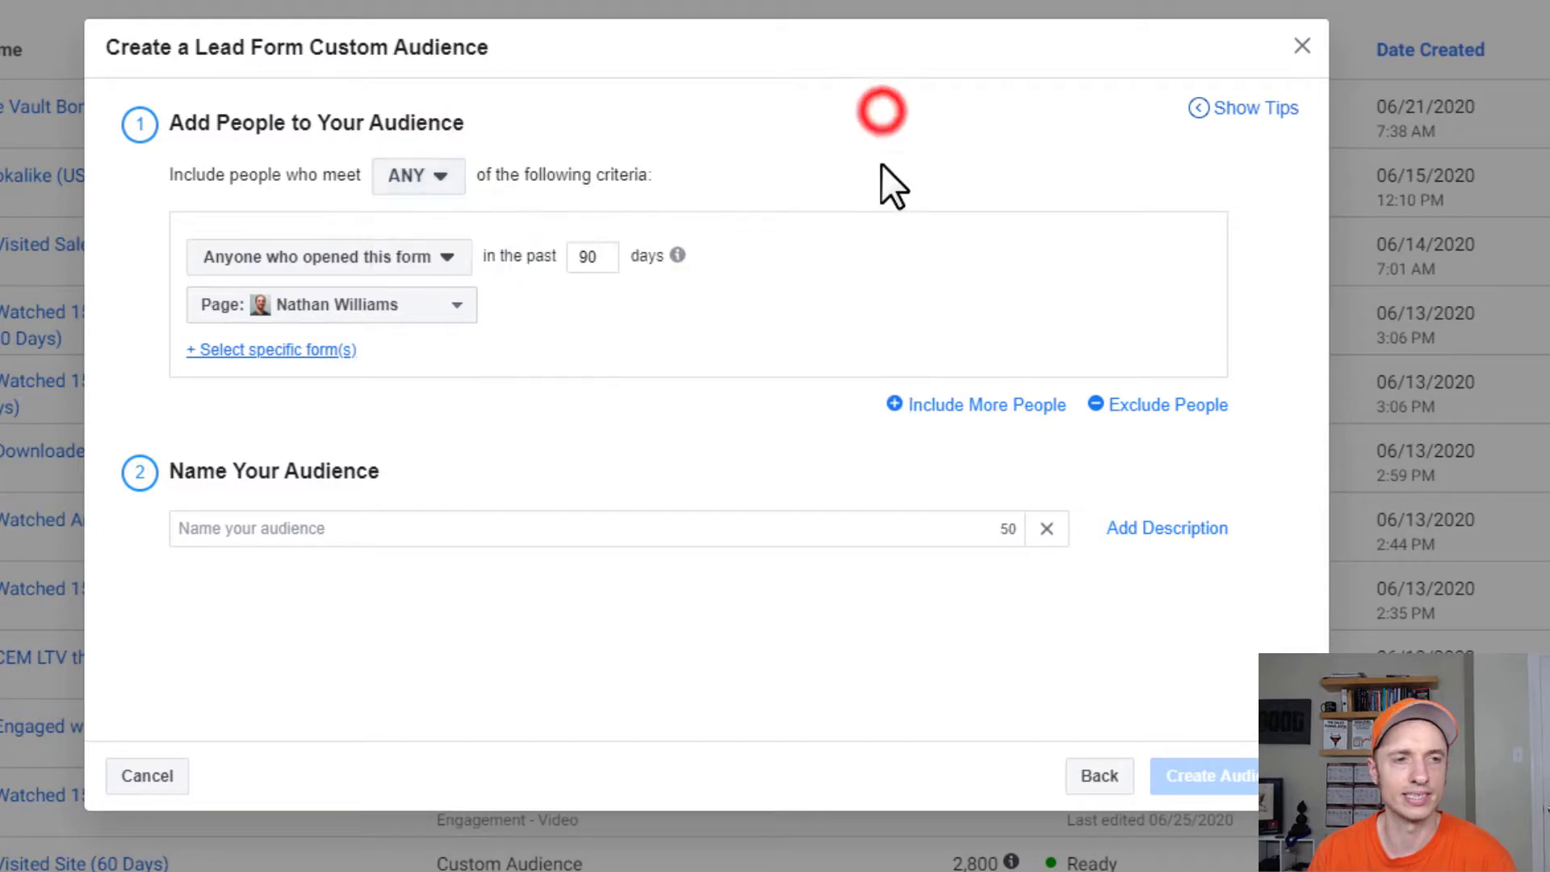
# Set the source page of the lead form audience to Crazy Eye Marketing
pyautogui.click(427, 306)
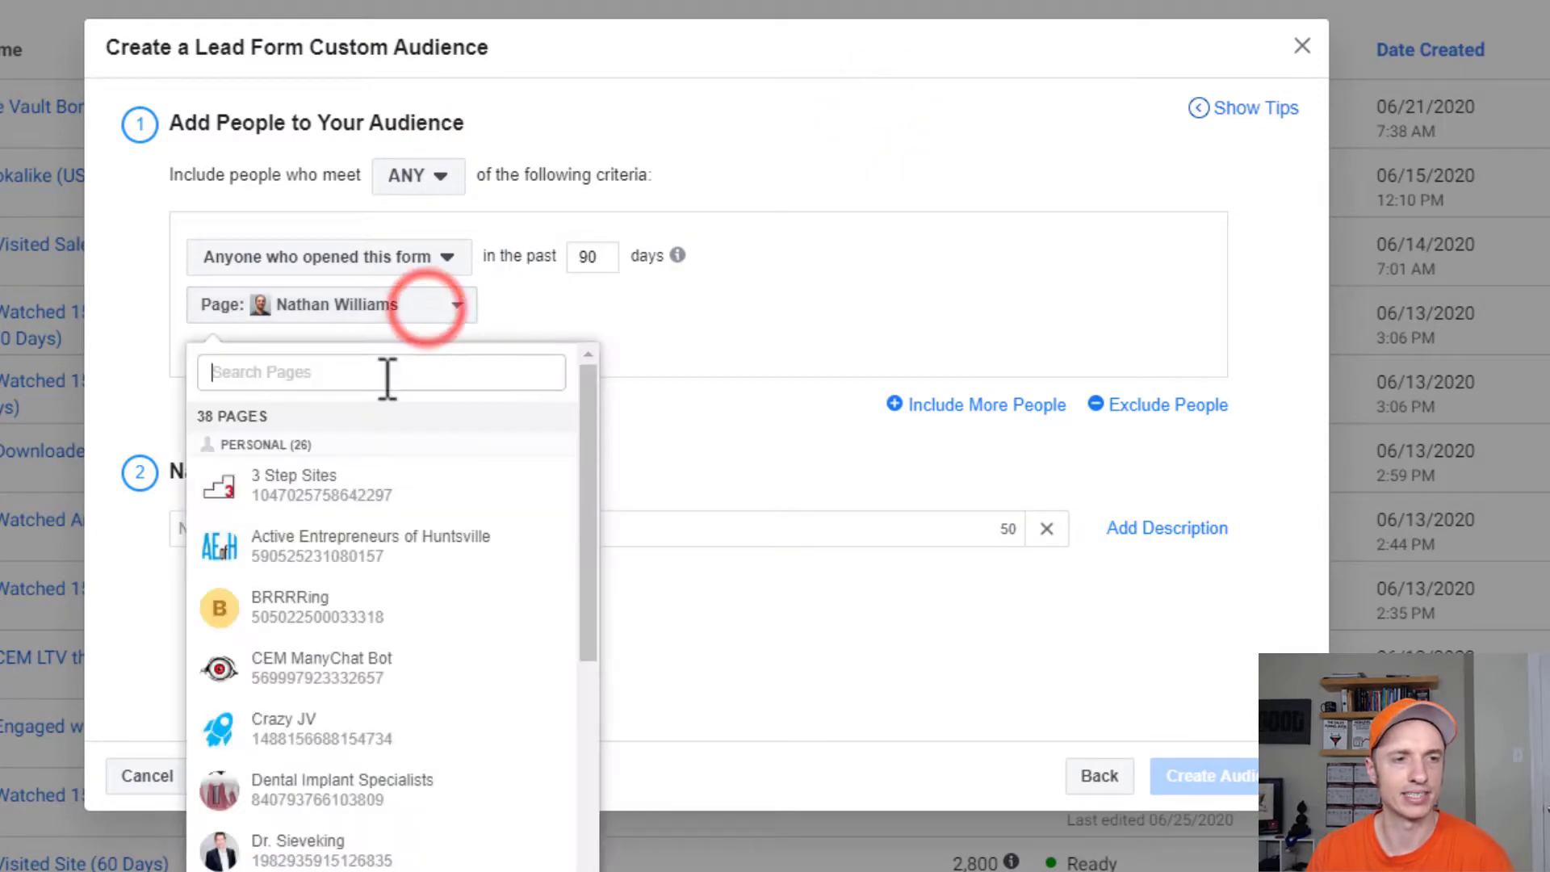
pyautogui.click(383, 374)
pyautogui.write('craz')
pyautogui.press('Down')
pyautogui.press('Return')
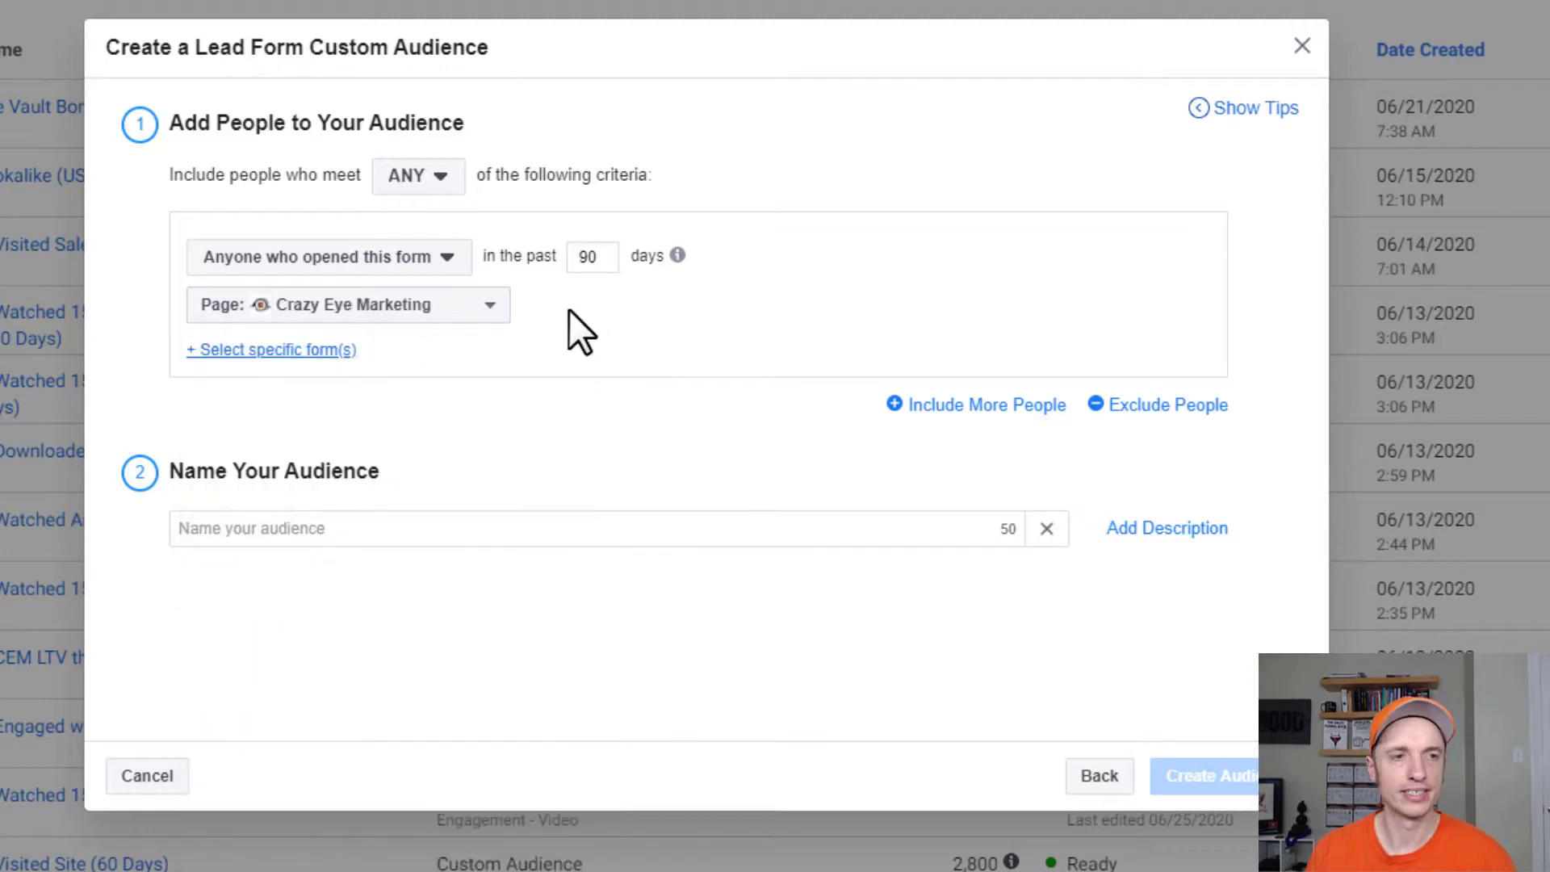
# Limit the lead form audience to the specific form Demo Form
pyautogui.click(305, 350)
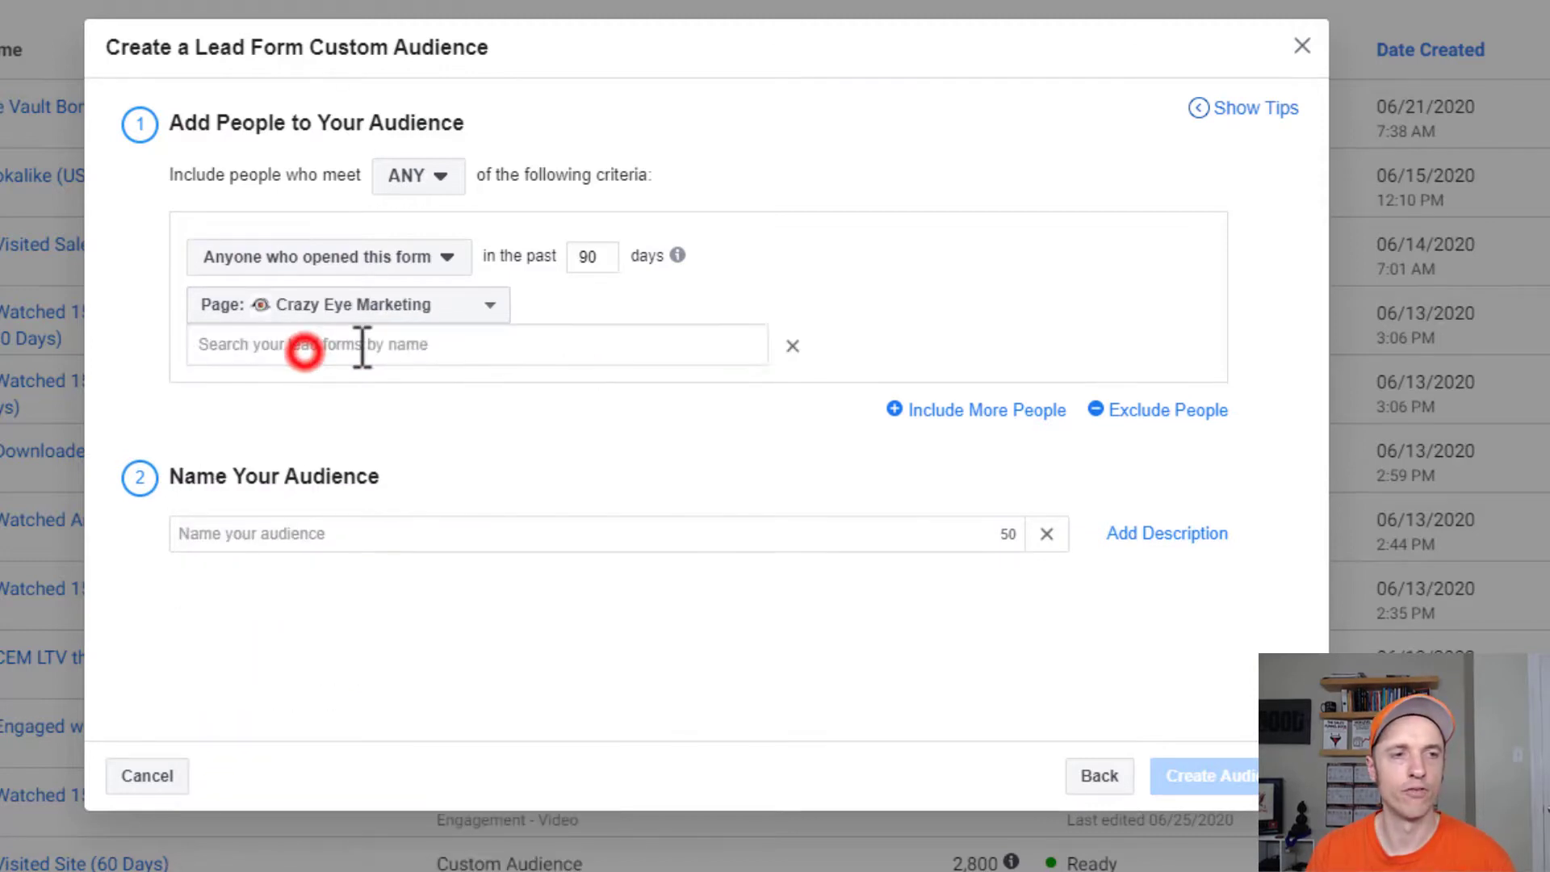
pyautogui.click(467, 343)
pyautogui.moveTo(254, 448)
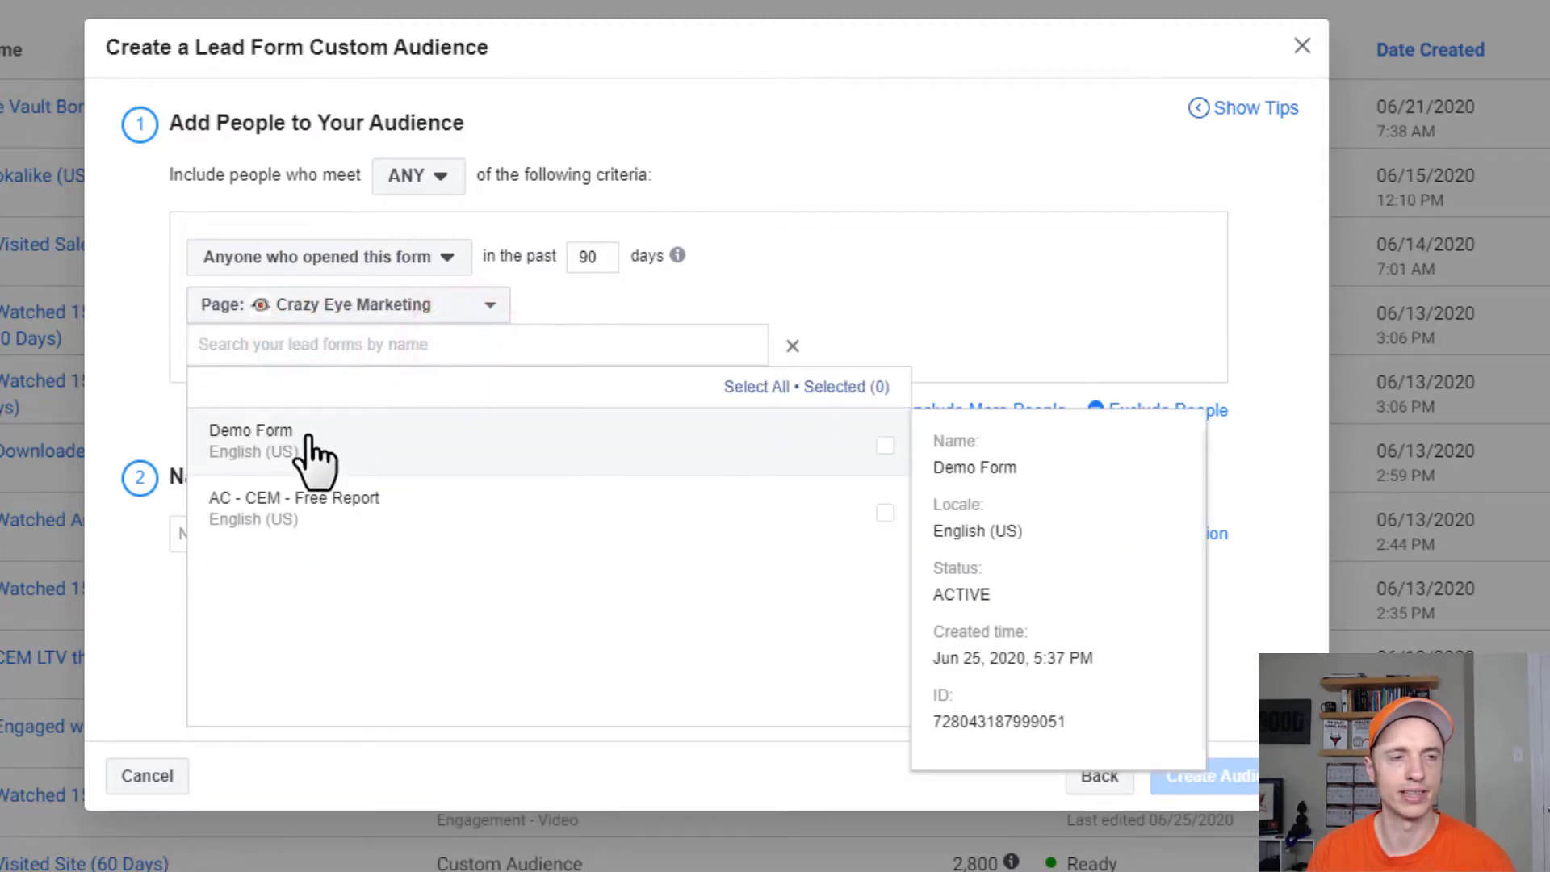
pyautogui.click(274, 446)
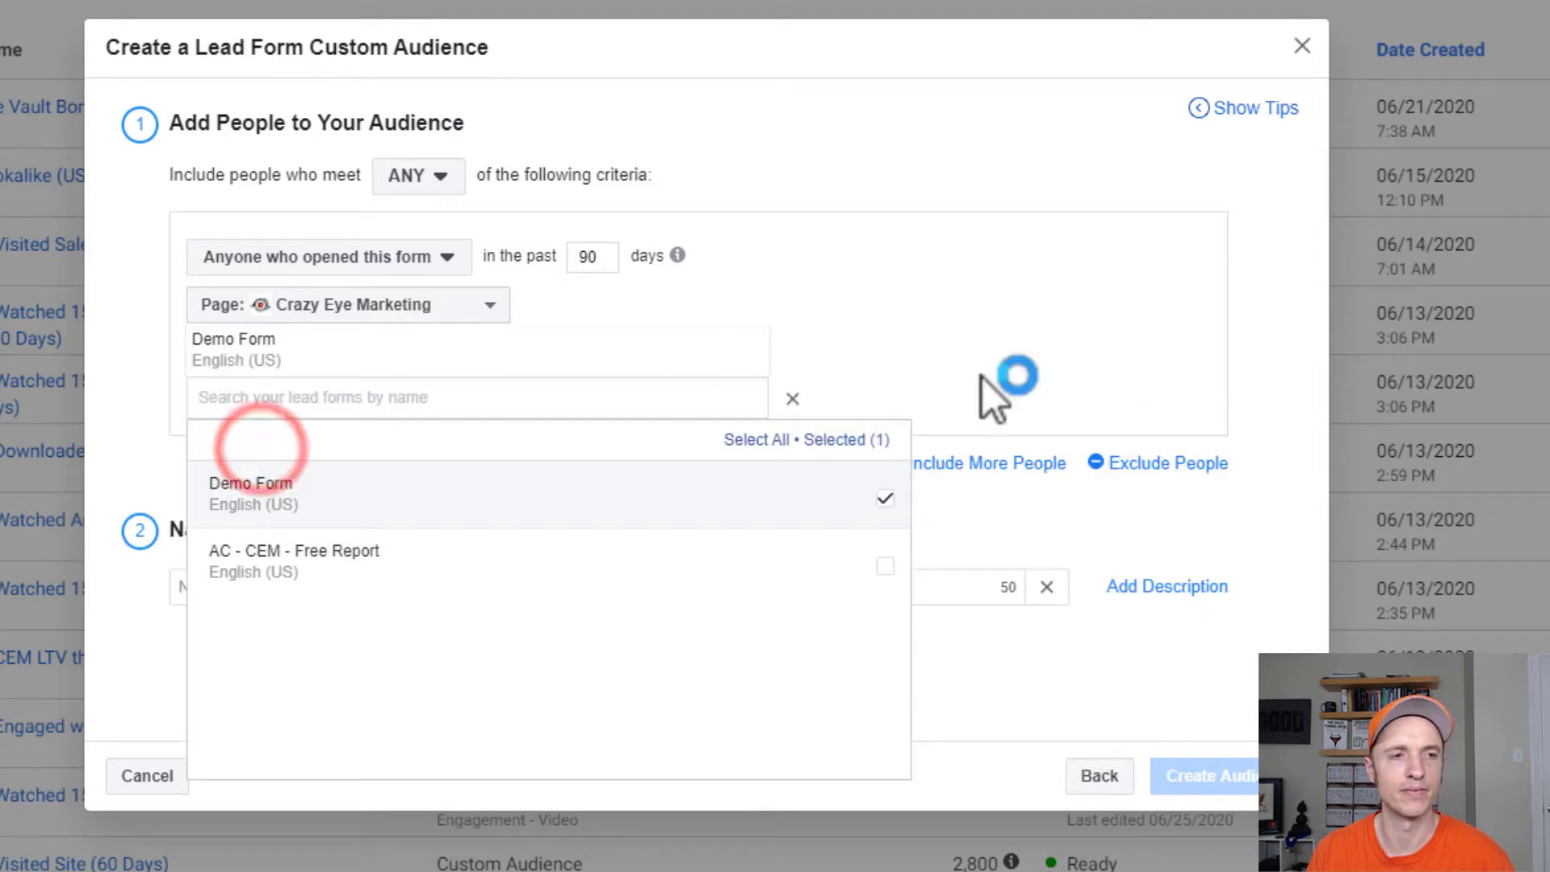
pyautogui.click(1008, 365)
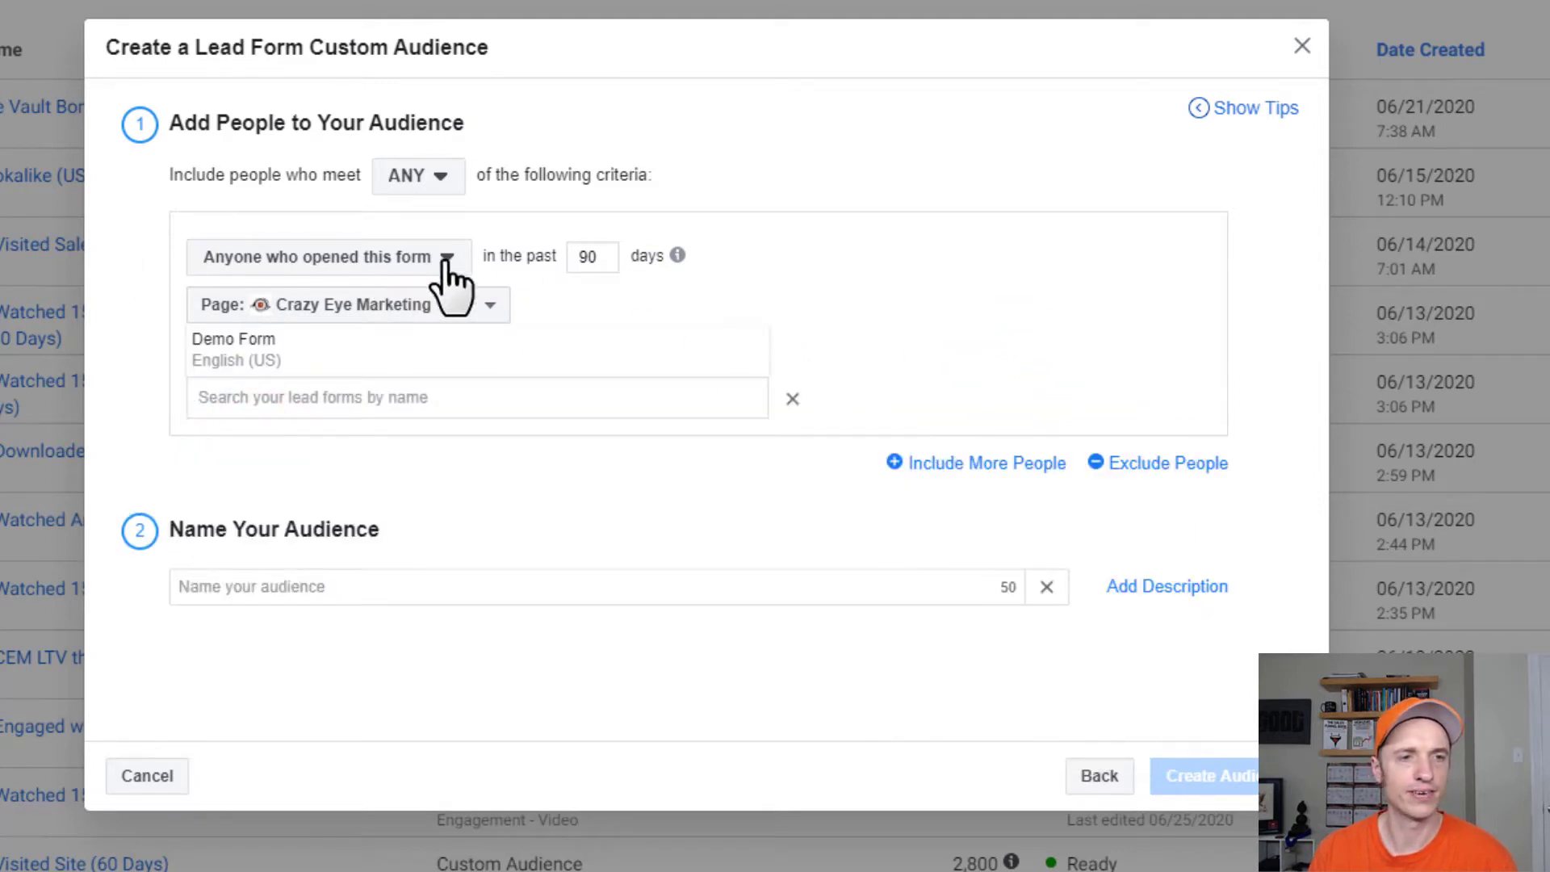
# Review the form engagement options for the audience, keeping Anyone who opened this form
pyautogui.click(581, 267)
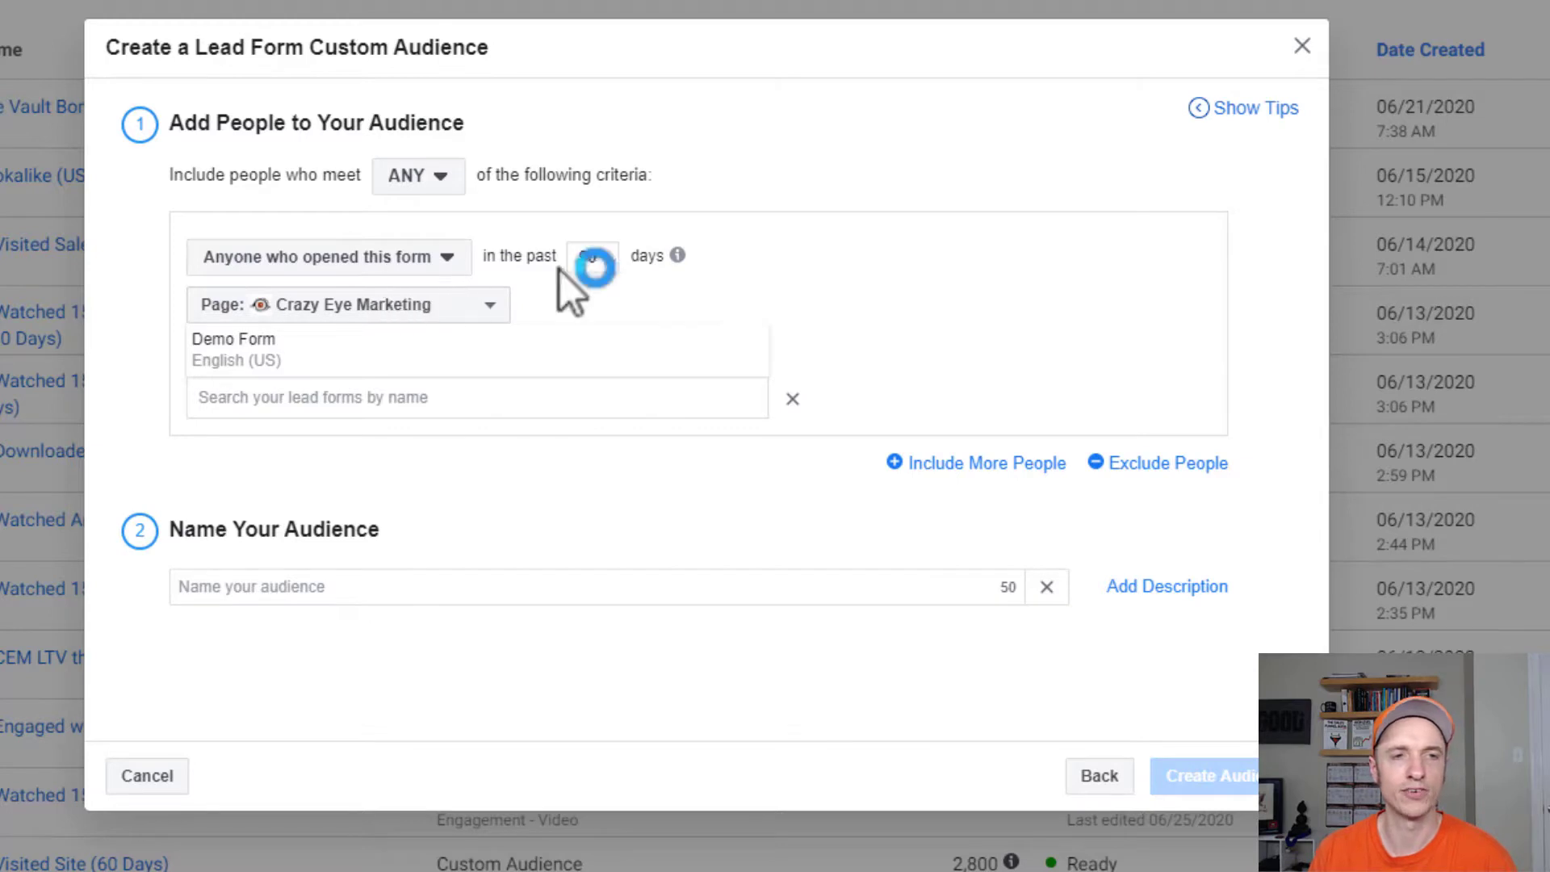
pyautogui.click(390, 257)
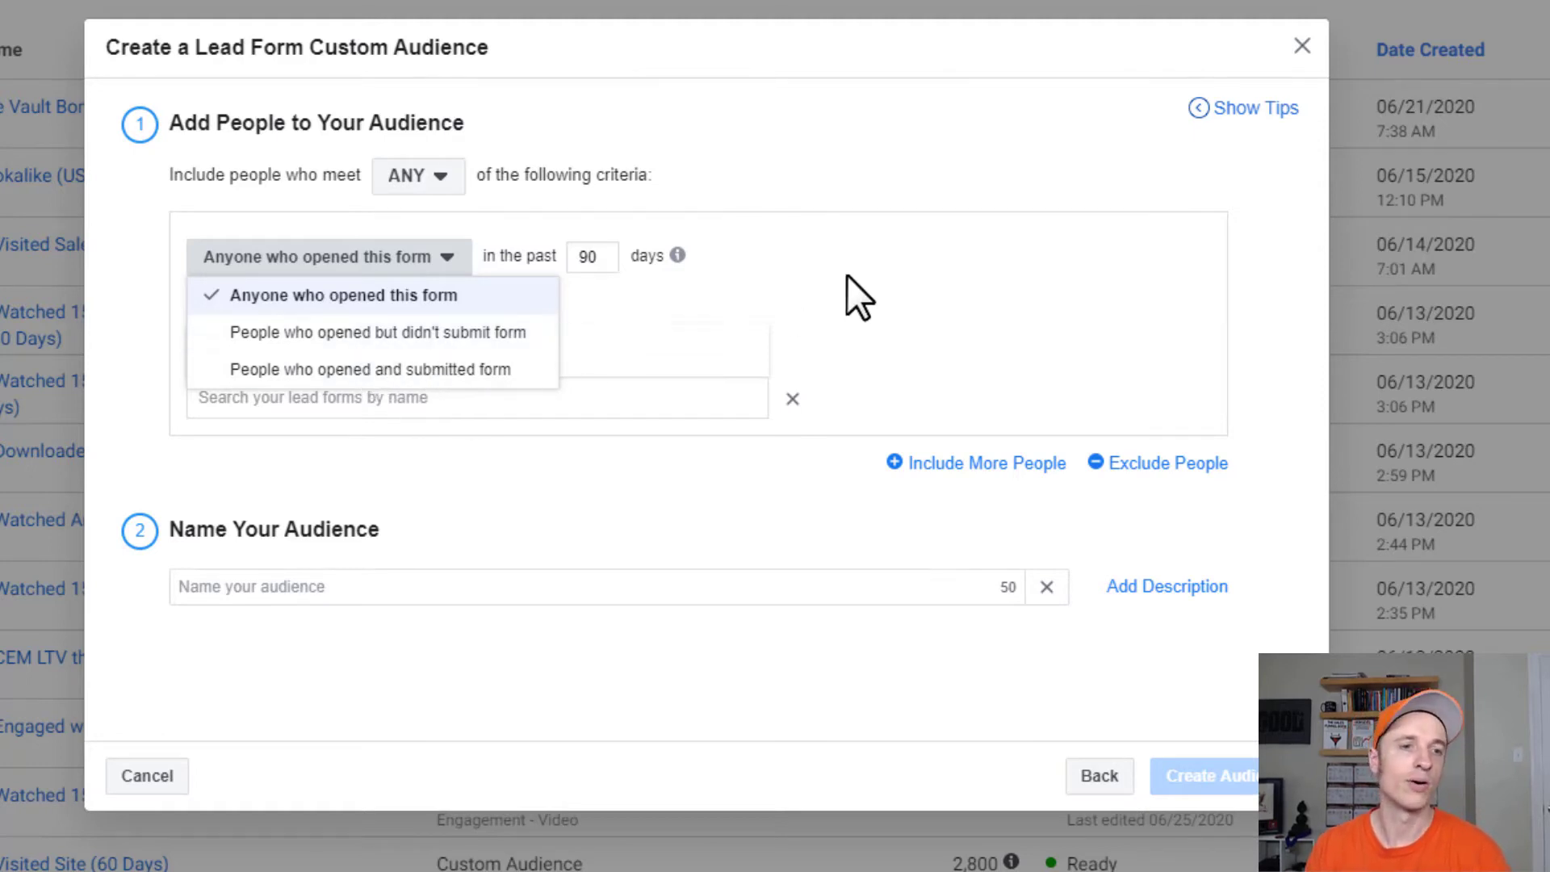
pyautogui.click(930, 278)
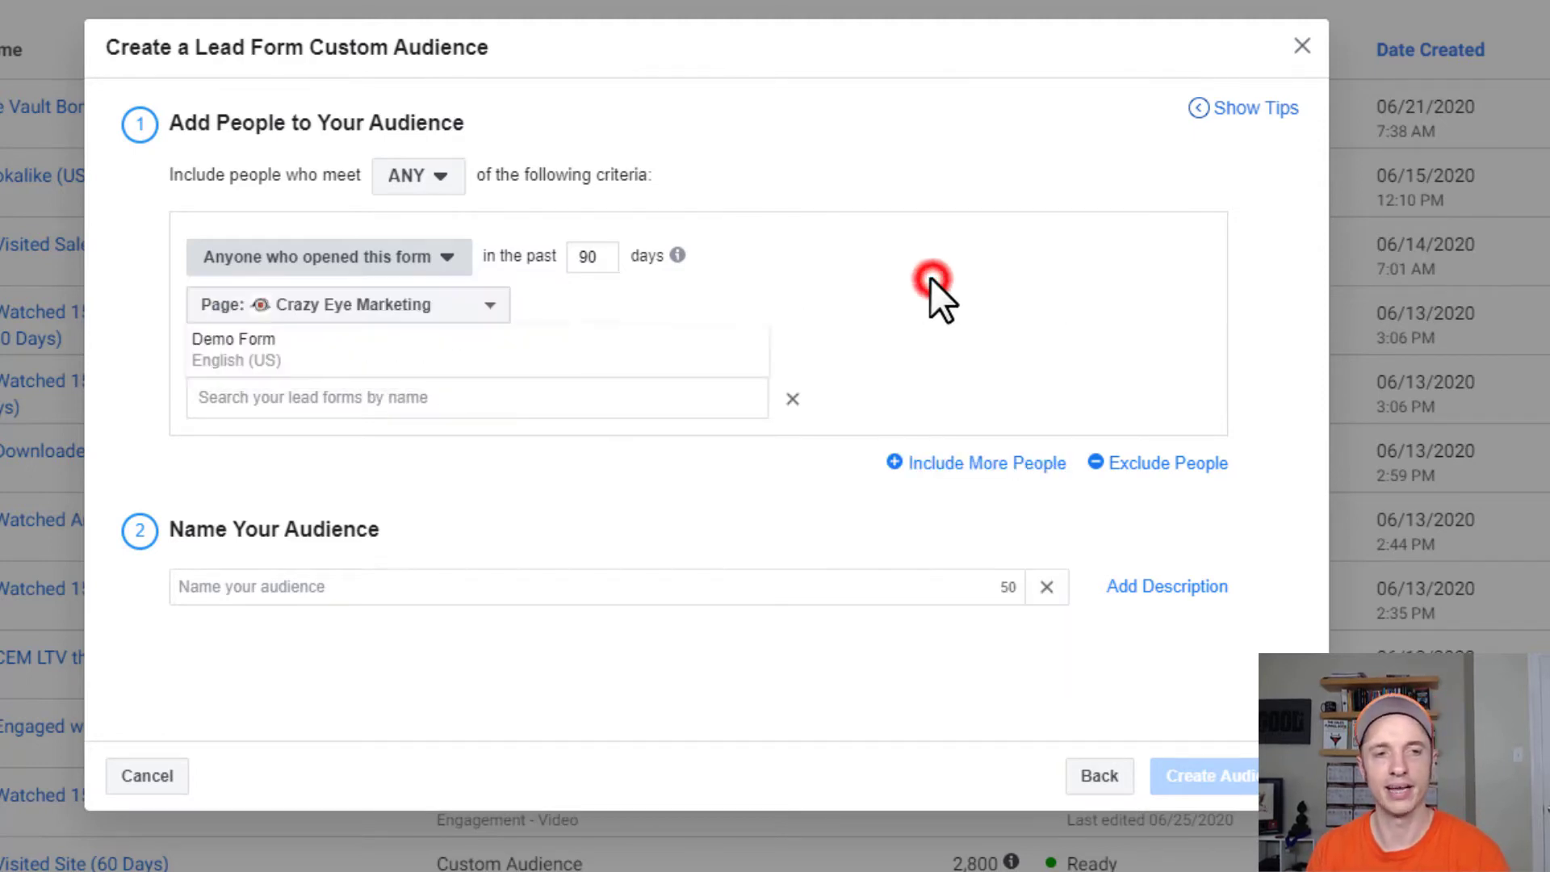